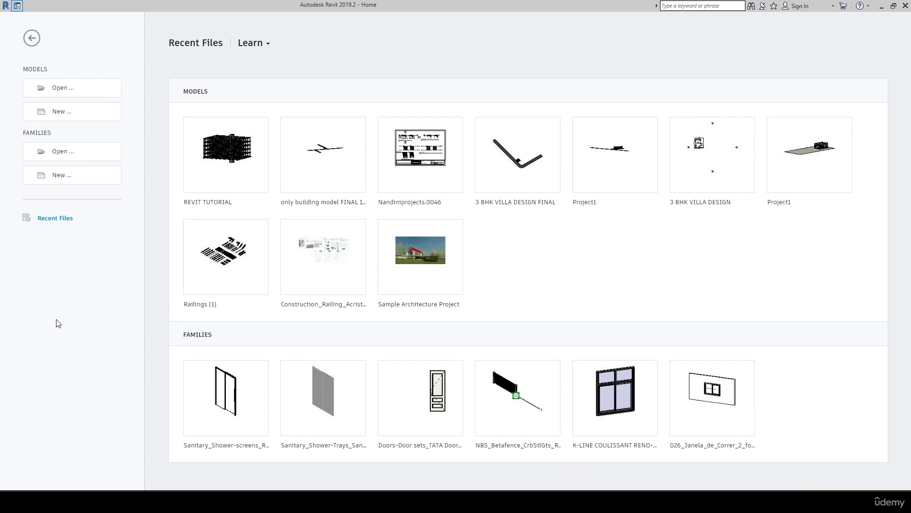
Step: Create a new project based on the Architectural Template
{"action": "left_click", "coordinate": [81, 111]}
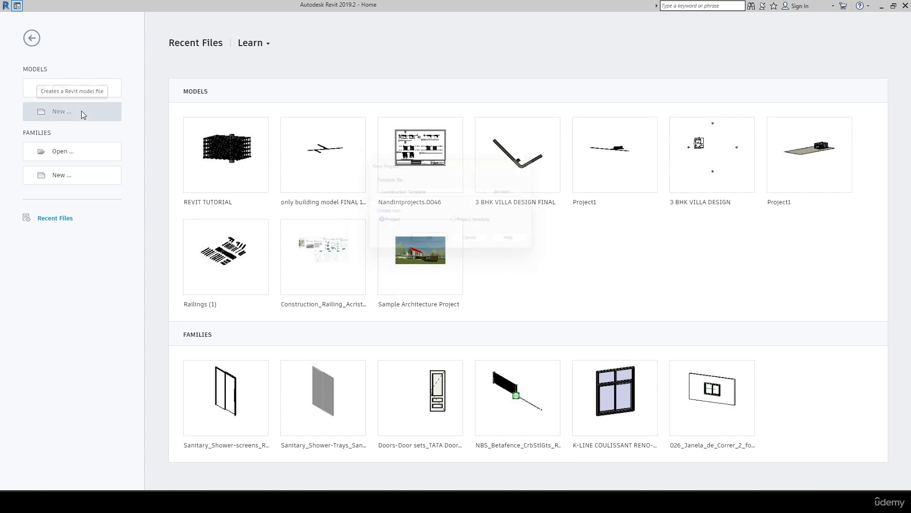
{"action": "left_click", "coordinate": [411, 193]}
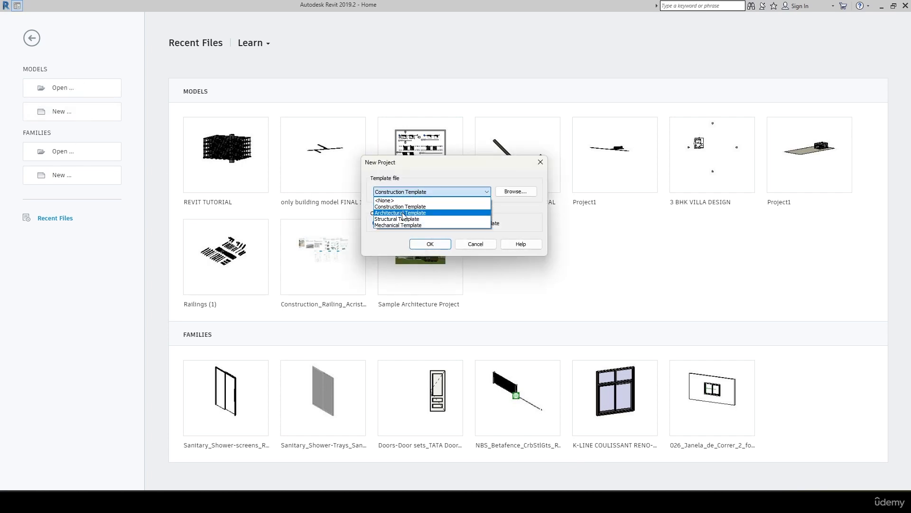
{"action": "left_click", "coordinate": [403, 212]}
{"action": "left_click", "coordinate": [432, 243]}
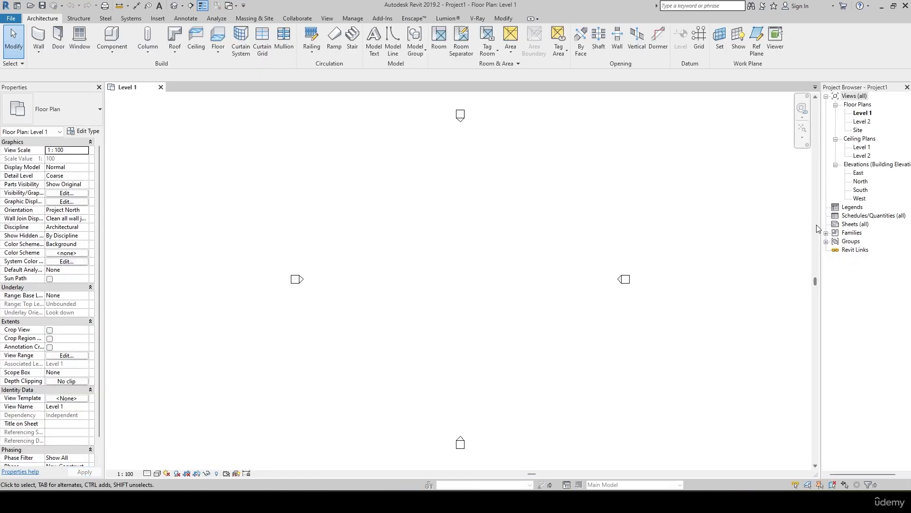
Step: Open the East elevation view and rename Level 1 to GROUND FLOOR
{"action": "left_click_drag", "start_coordinate": [821, 216], "coordinate": [793, 221]}
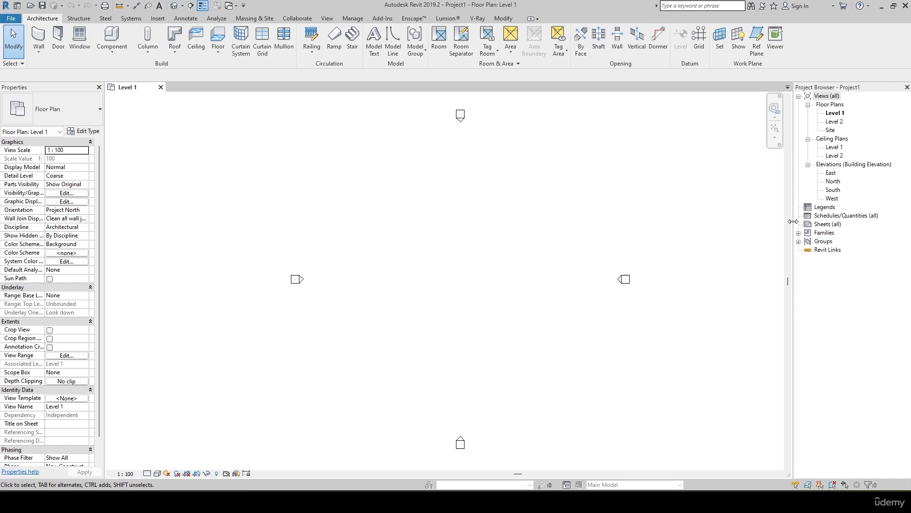
{"action": "double_click", "coordinate": [830, 173]}
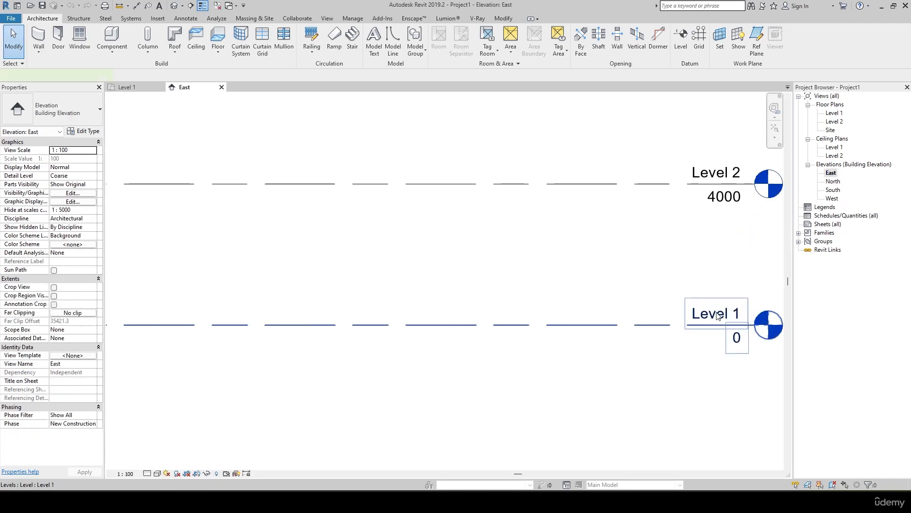
{"action": "double_click", "coordinate": [718, 317]}
{"action": "type", "text": "GR"}
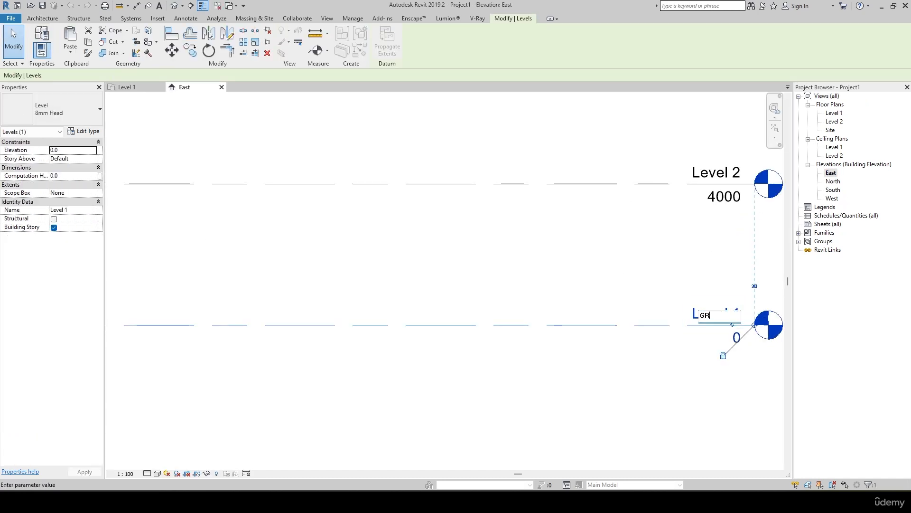
{"action": "type", "text": "OUD"}
{"action": "key", "text": "BackSpace"}
{"action": "type", "text": "ND FLOOR"}
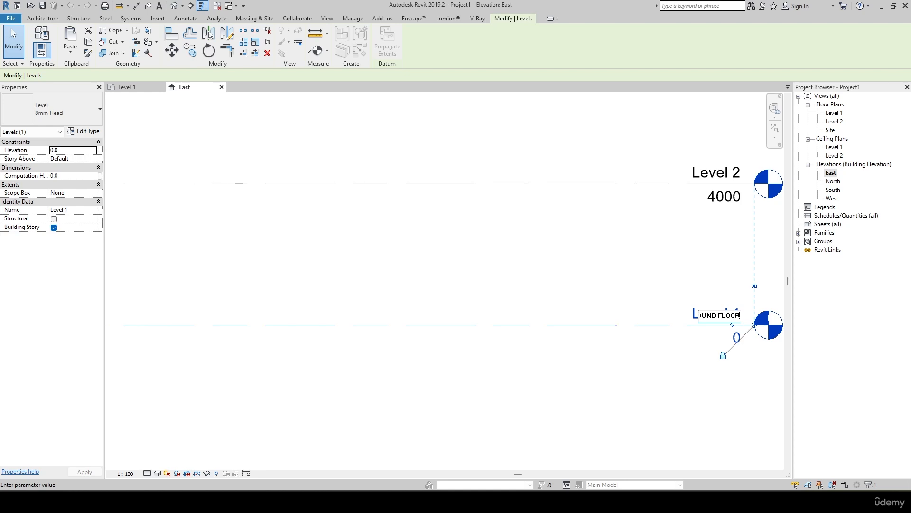
{"action": "key", "text": "Return"}
Step: Rename Level 2 to 1ST FLOOR, including its matching views, and open the GROUND FLOOR floor plan
{"action": "left_click", "coordinate": [716, 172]}
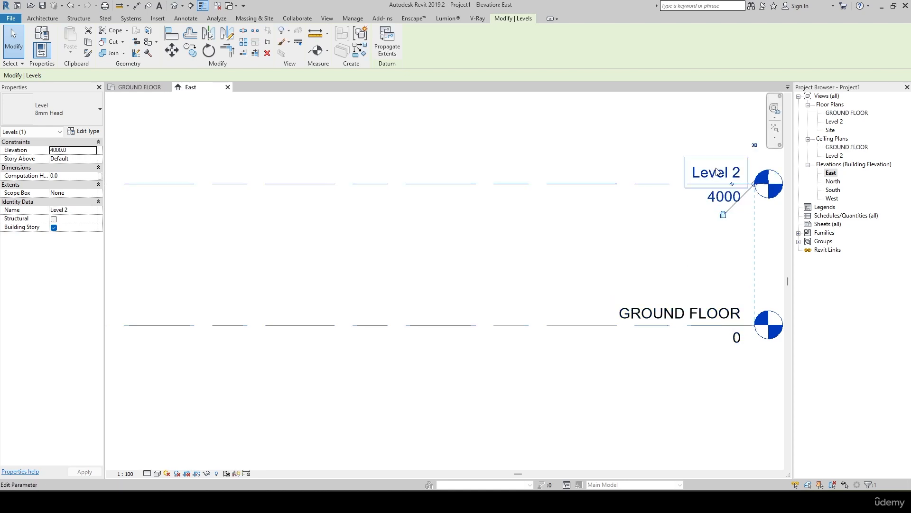
{"action": "left_click", "coordinate": [716, 172]}
{"action": "type", "text": "1"}
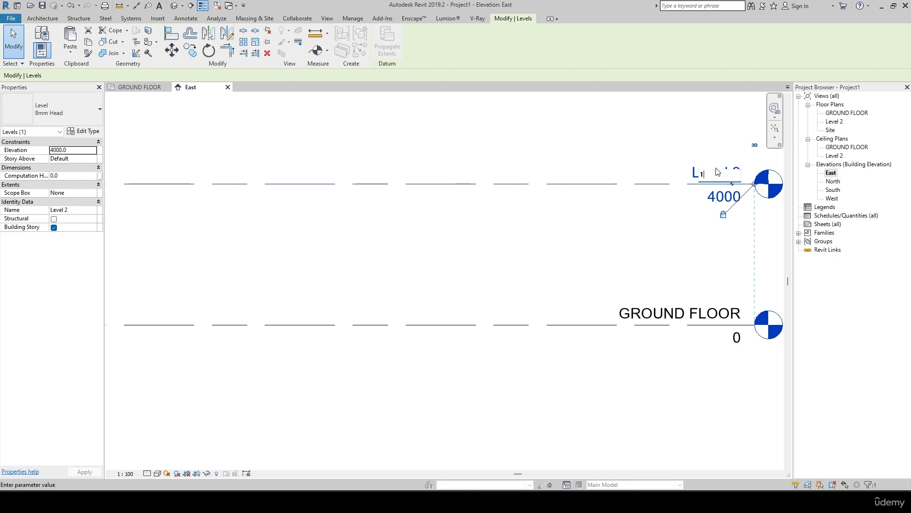
{"action": "type", "text": "ST FLOOR"}
{"action": "key", "text": "Return"}
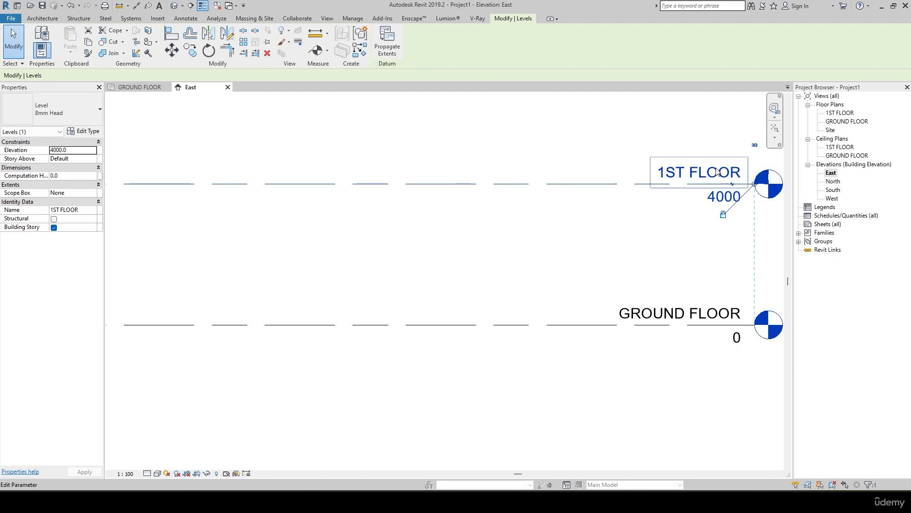
{"action": "left_click", "coordinate": [515, 264]}
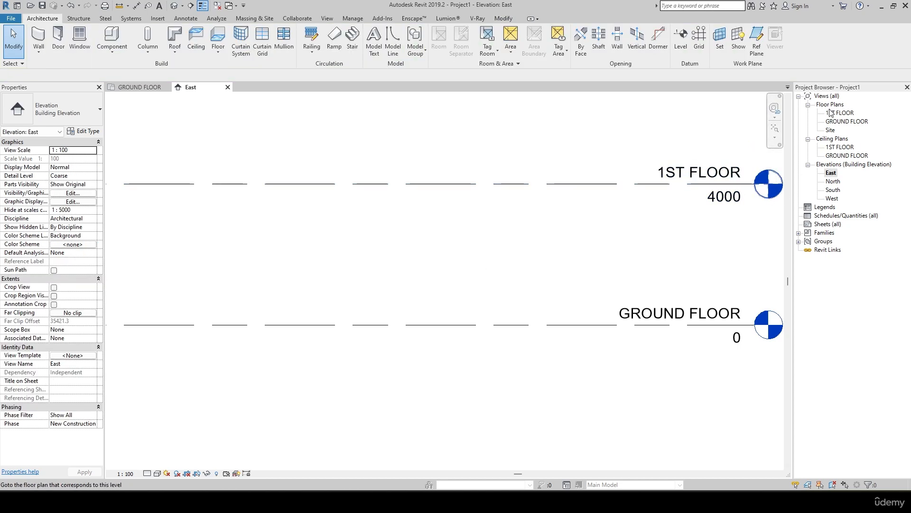
{"action": "double_click", "coordinate": [847, 122]}
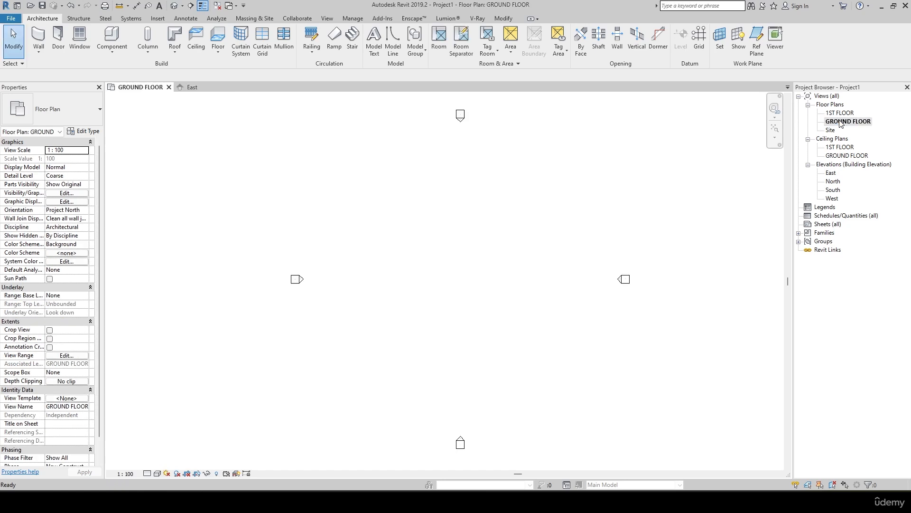
{"action": "middle_click_drag", "start_coordinate": [451, 268], "coordinate": [445, 278]}
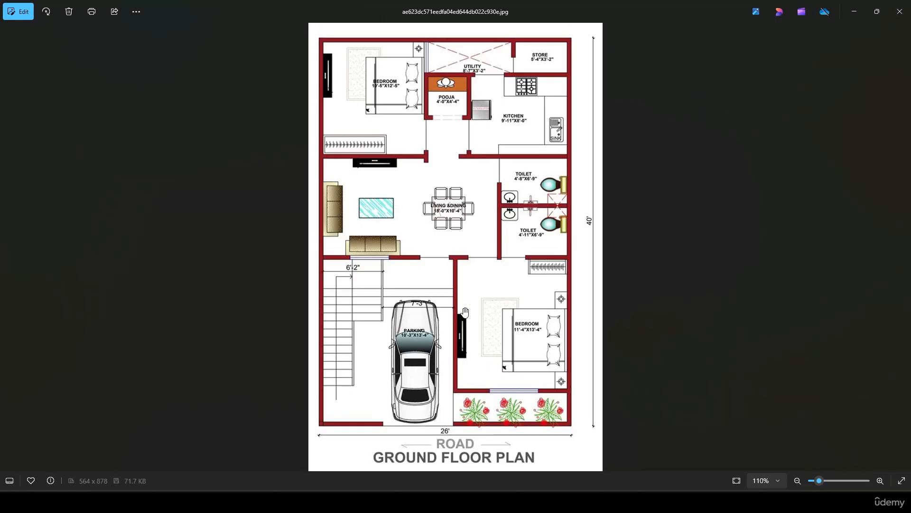
Step: Examine the room layout and overall dimensions in the ground floor plan image, and return to Revit
{"action": "scroll", "coordinate": [464, 313], "scroll_direction": "up", "scroll_amount": 3}
{"action": "left_click_drag", "start_coordinate": [465, 313], "coordinate": [489, 241]}
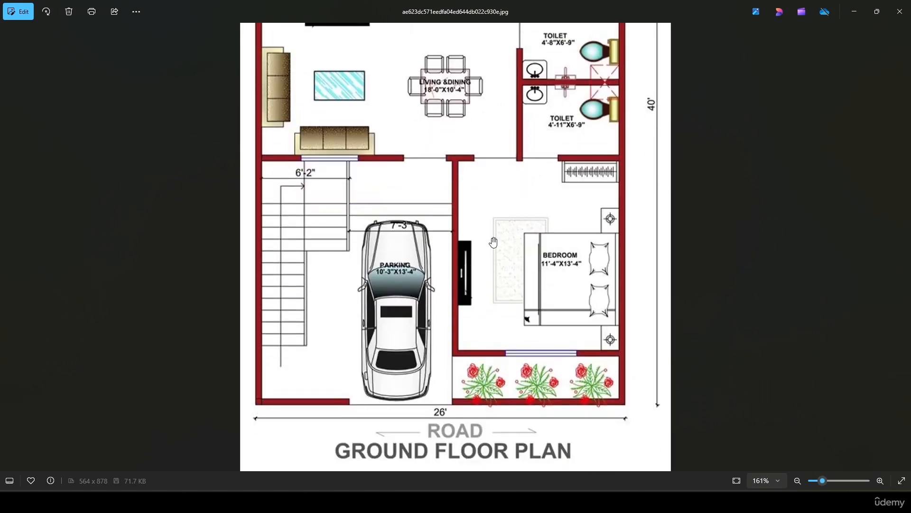
{"action": "scroll", "coordinate": [489, 220], "scroll_direction": "down", "scroll_amount": 2}
{"action": "scroll", "coordinate": [489, 220], "scroll_direction": "down", "scroll_amount": 1}
{"action": "scroll", "coordinate": [489, 374], "scroll_direction": "up", "scroll_amount": 3}
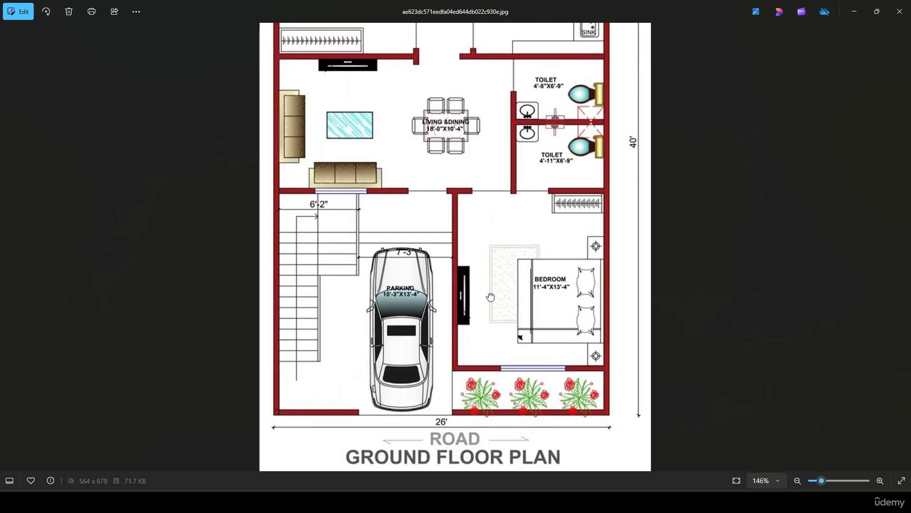
{"action": "left_click_drag", "start_coordinate": [511, 205], "coordinate": [512, 354]}
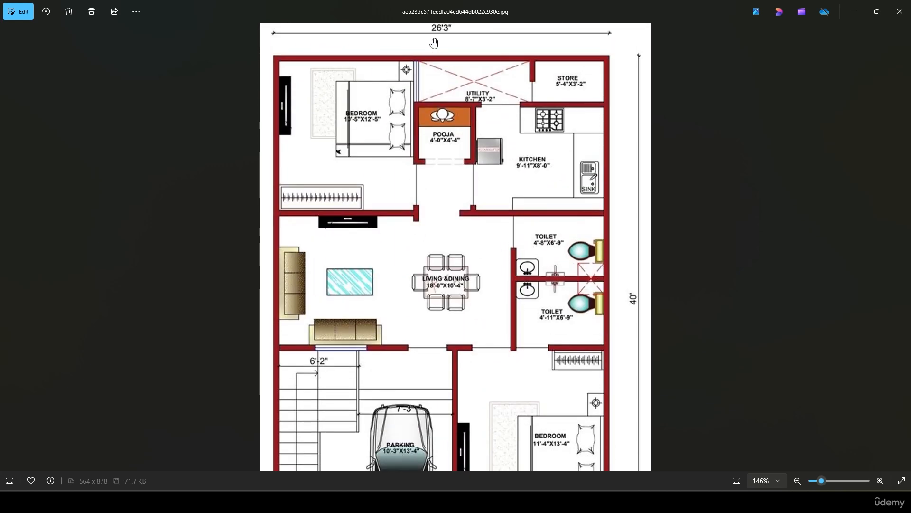
{"action": "left_click_drag", "start_coordinate": [524, 258], "coordinate": [522, 110]}
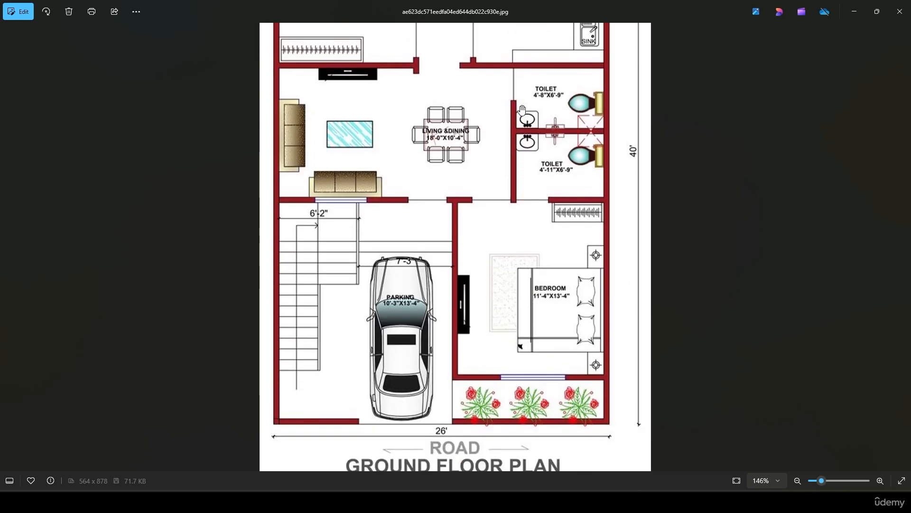
{"action": "scroll", "coordinate": [567, 285], "scroll_direction": "down", "scroll_amount": 3}
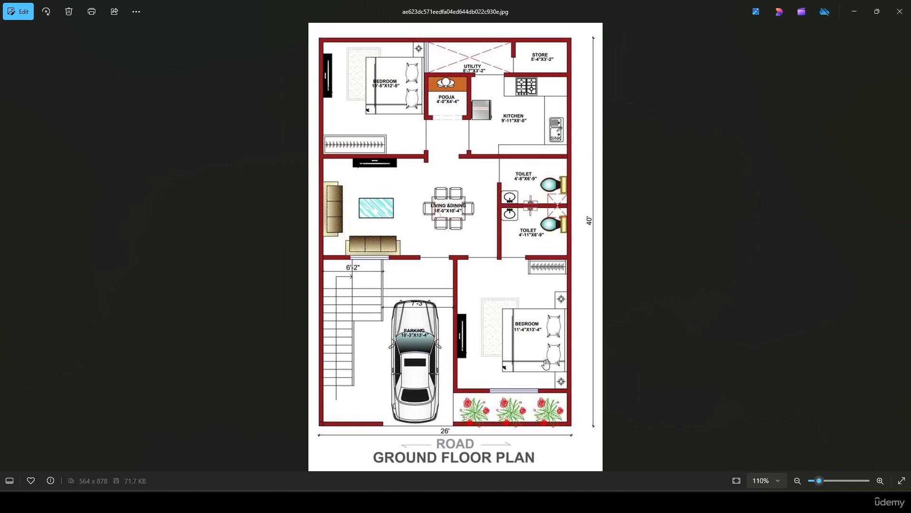
{"action": "key", "text": "alt+Tab"}
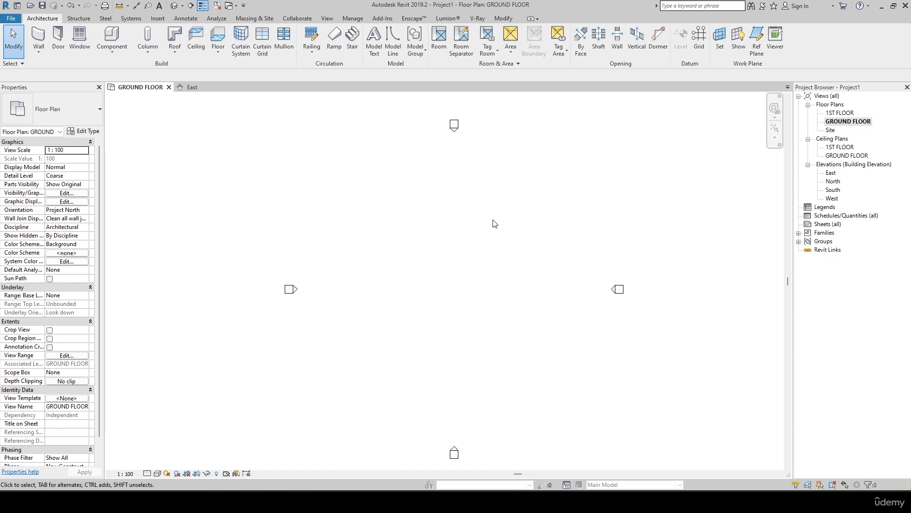
Step: Start the Wall command and duplicate the Generic - 200mm type as "230 MM WALL WITH PLASER"
{"action": "left_click", "coordinate": [39, 37]}
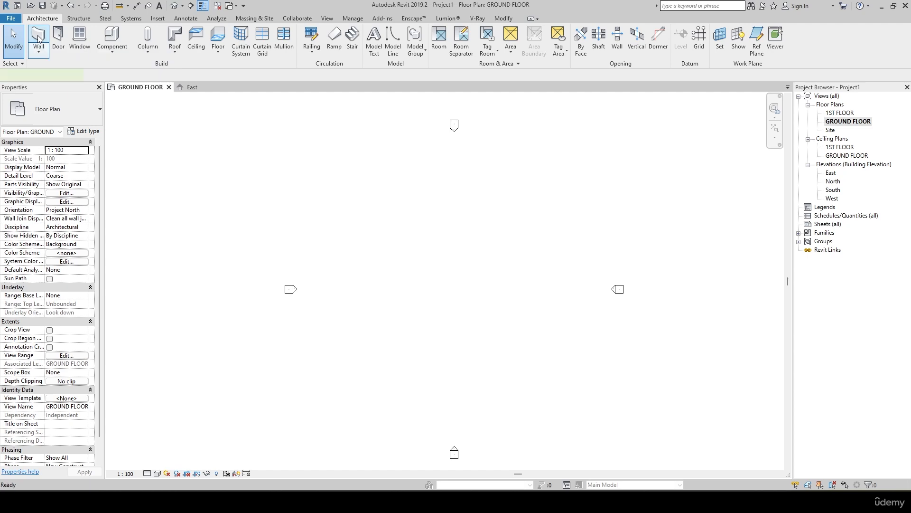
{"action": "left_click", "coordinate": [81, 133]}
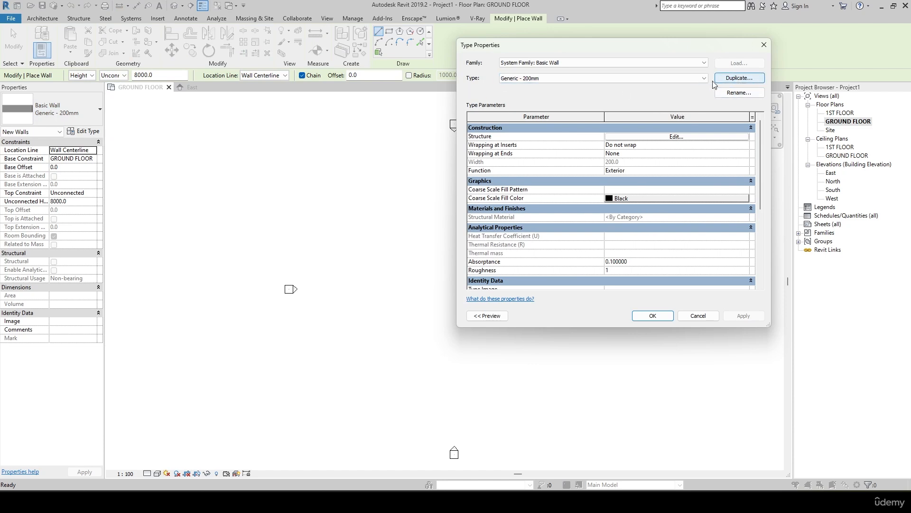
{"action": "left_click", "coordinate": [743, 80]}
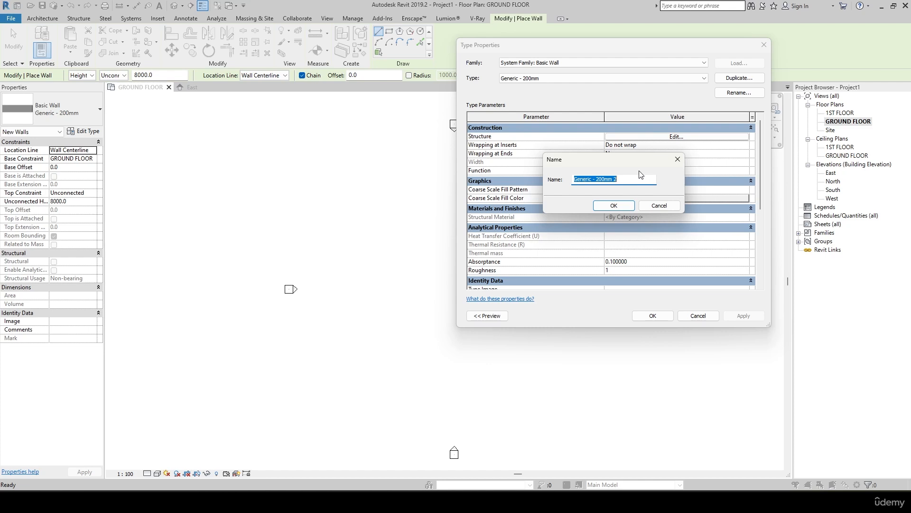
{"action": "type", "text": "230 MM WALL WITH PLASER"}
{"action": "left_click", "coordinate": [622, 206]}
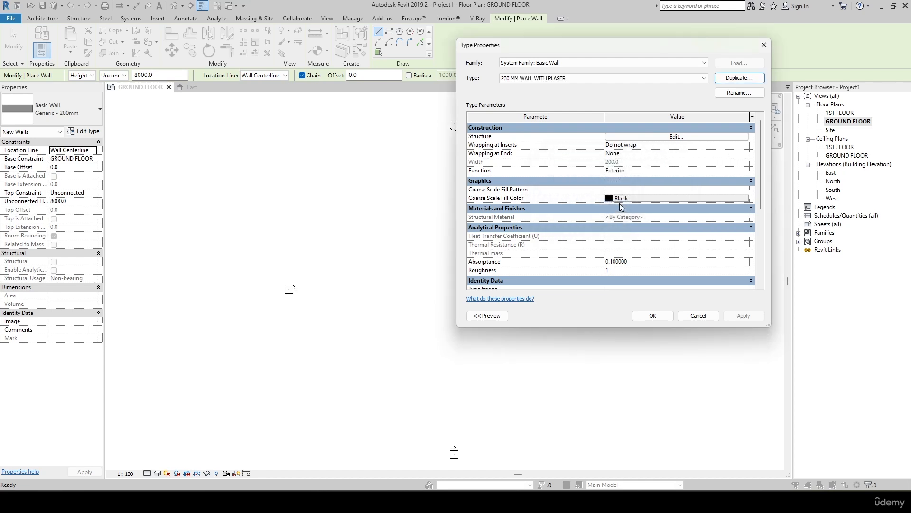
Step: Edit the new wall type's structure and assign the Brick, Common material to its core structure layer
{"action": "left_click", "coordinate": [675, 137]}
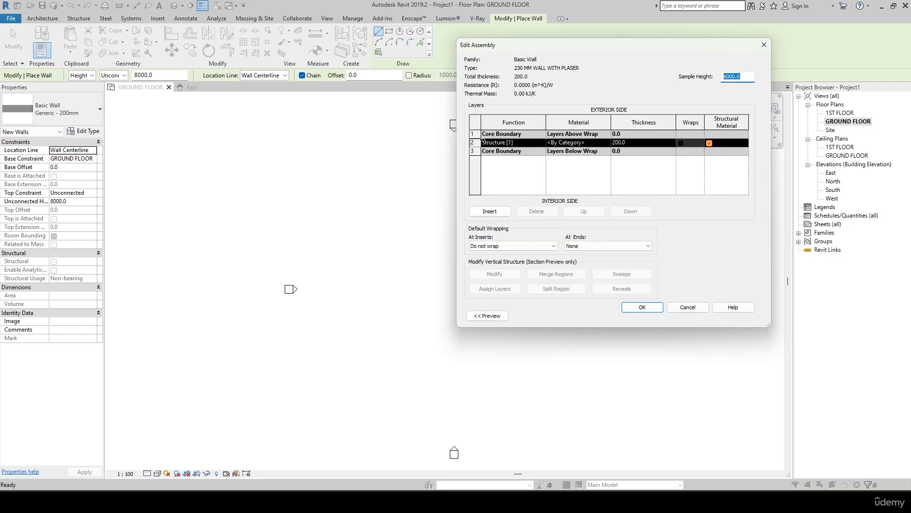
{"action": "left_click", "coordinate": [473, 134]}
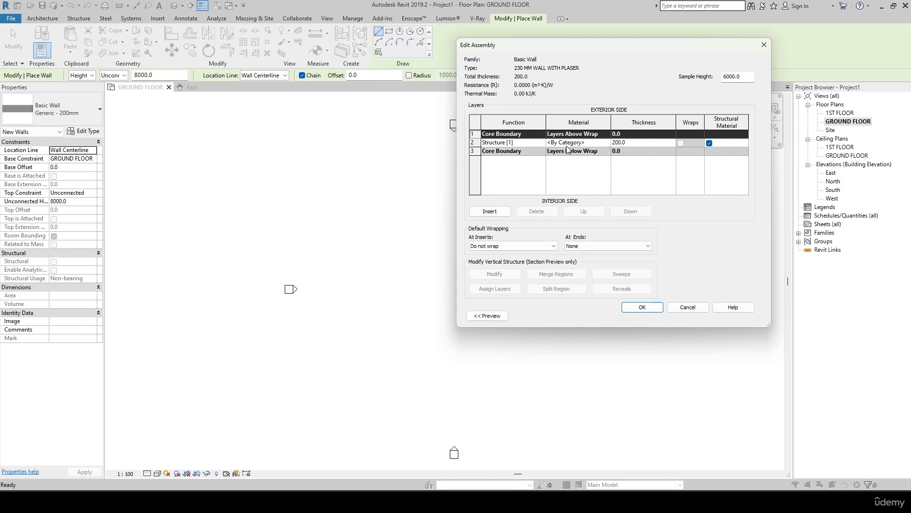
{"action": "left_click", "coordinate": [632, 143]}
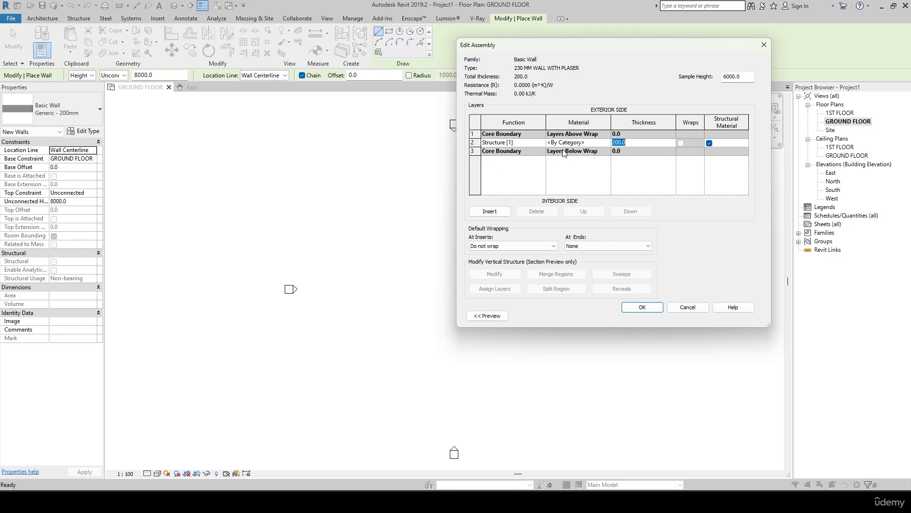
{"action": "left_click", "coordinate": [609, 145]}
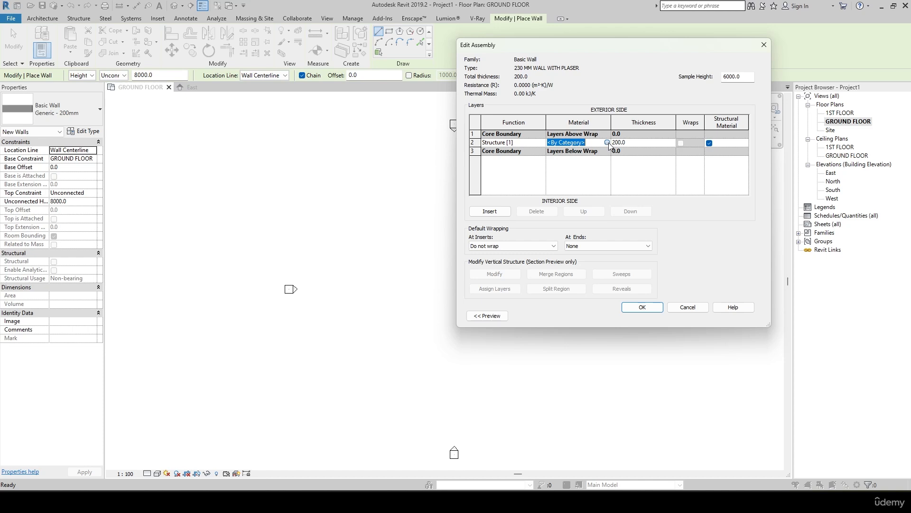
{"action": "left_click", "coordinate": [607, 142]}
{"action": "left_click", "coordinate": [111, 90]}
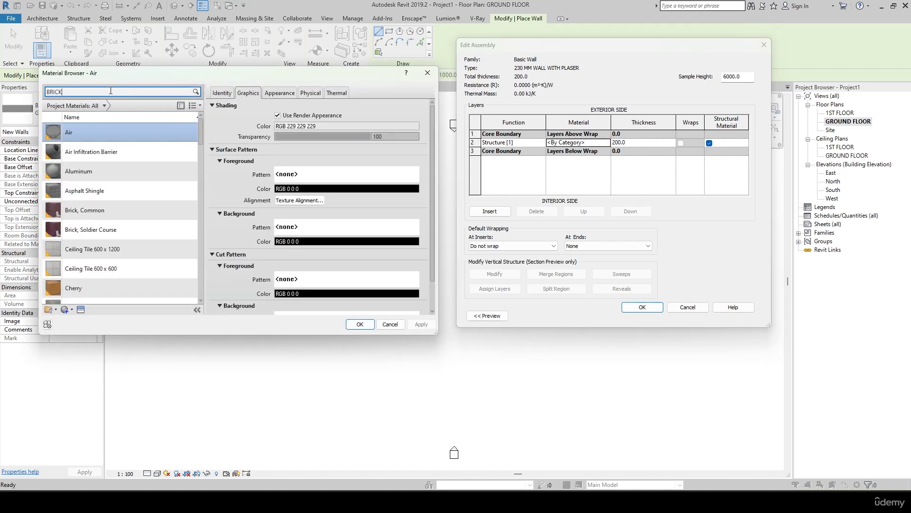
{"action": "type", "text": "BRICK"}
{"action": "left_click", "coordinate": [91, 143]}
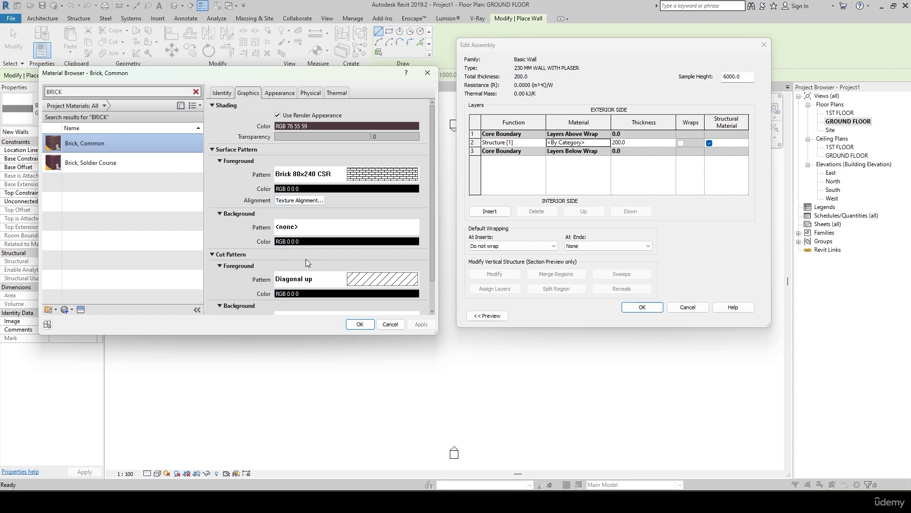
{"action": "left_click", "coordinate": [361, 325]}
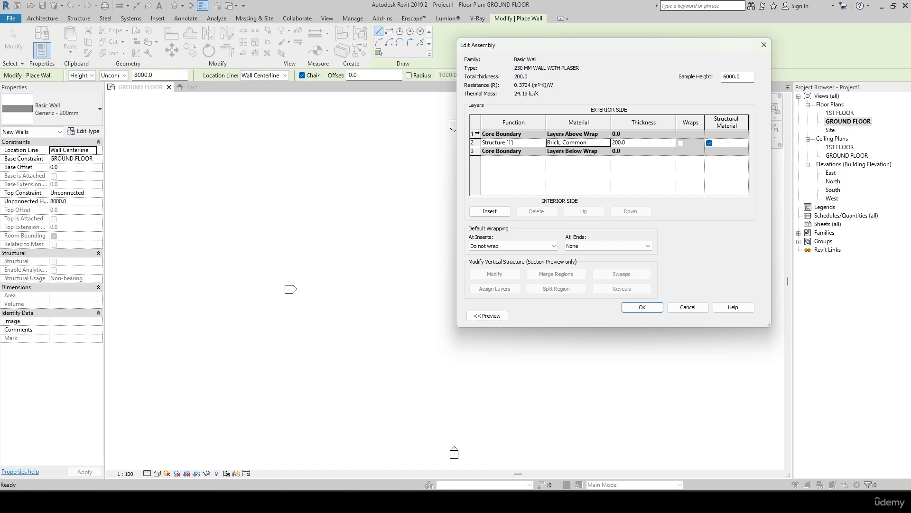
Step: Insert a layer outside the exterior core boundary and set its thickness to 15 mm
{"action": "left_click", "coordinate": [477, 133]}
{"action": "left_click", "coordinate": [490, 211]}
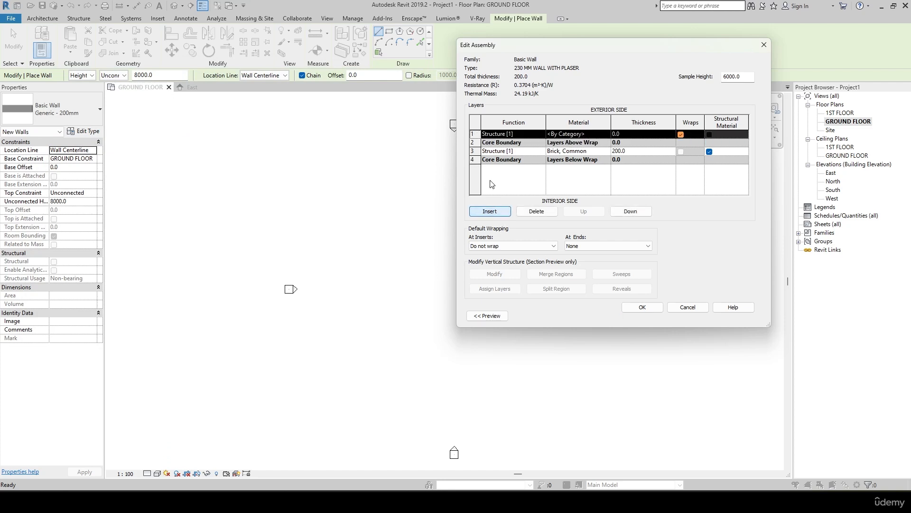
{"action": "left_click", "coordinate": [533, 137]}
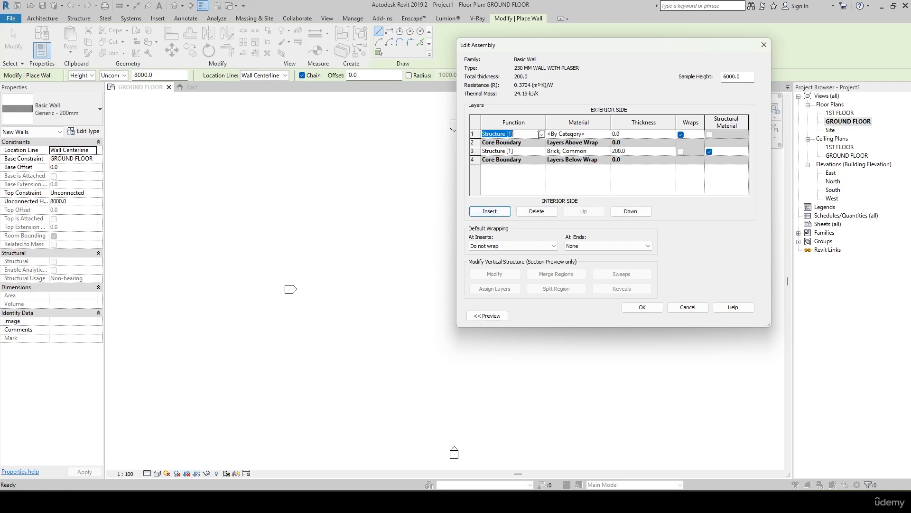
{"action": "left_click", "coordinate": [636, 135]}
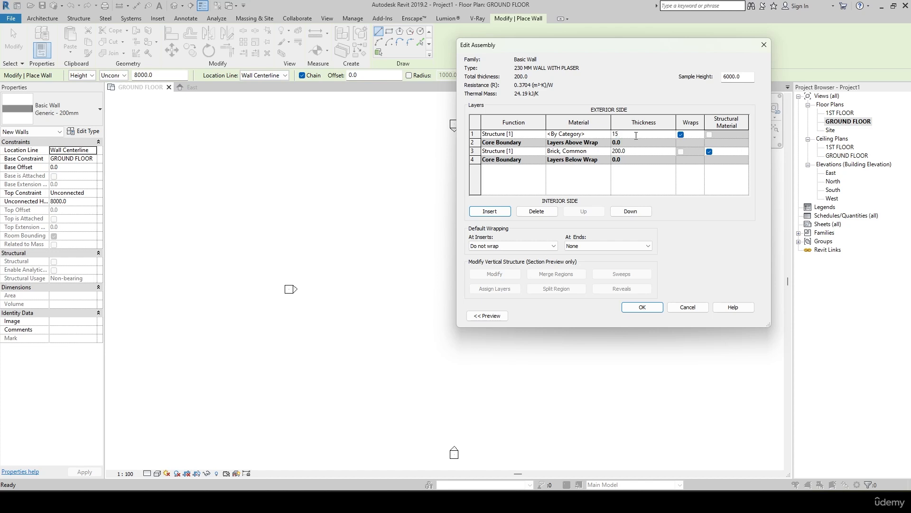
Step: Insert a 15 mm layer outside the interior core boundary and accept the wall structure and type properties
{"action": "left_click", "coordinate": [478, 159]}
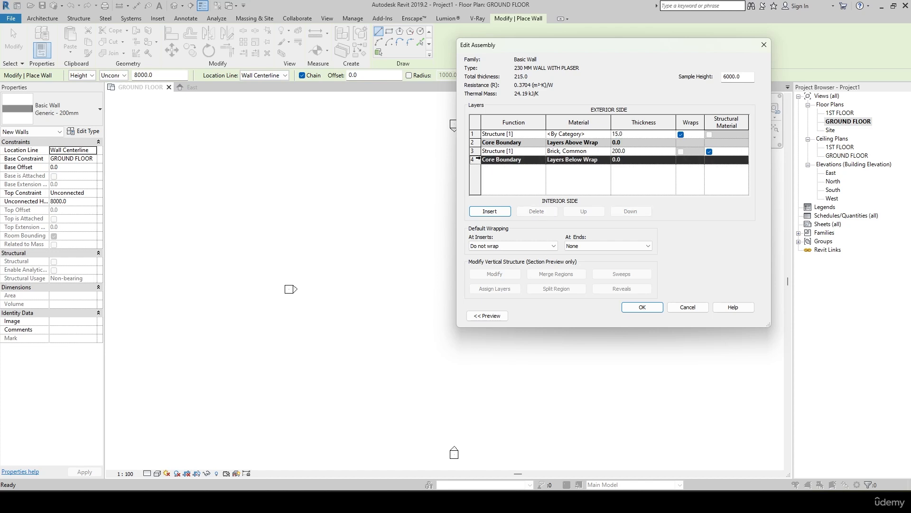
{"action": "left_click", "coordinate": [490, 212]}
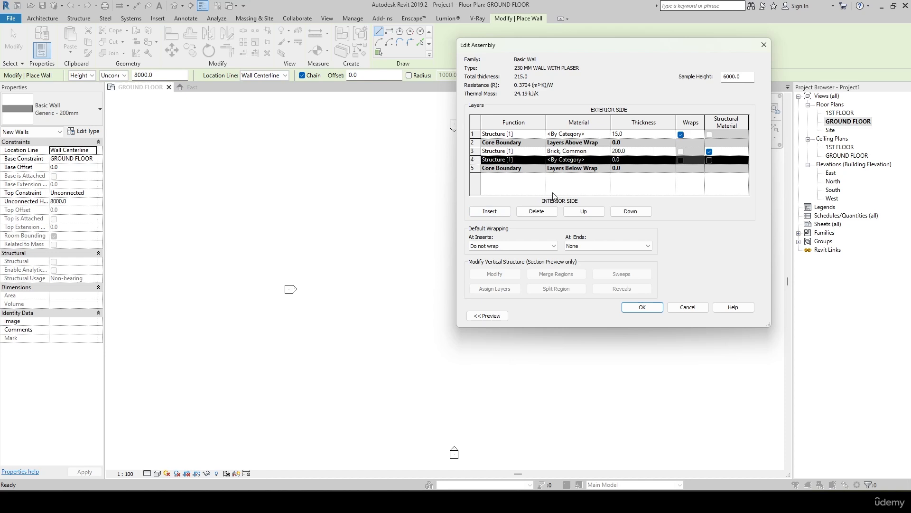
{"action": "left_click", "coordinate": [630, 211]}
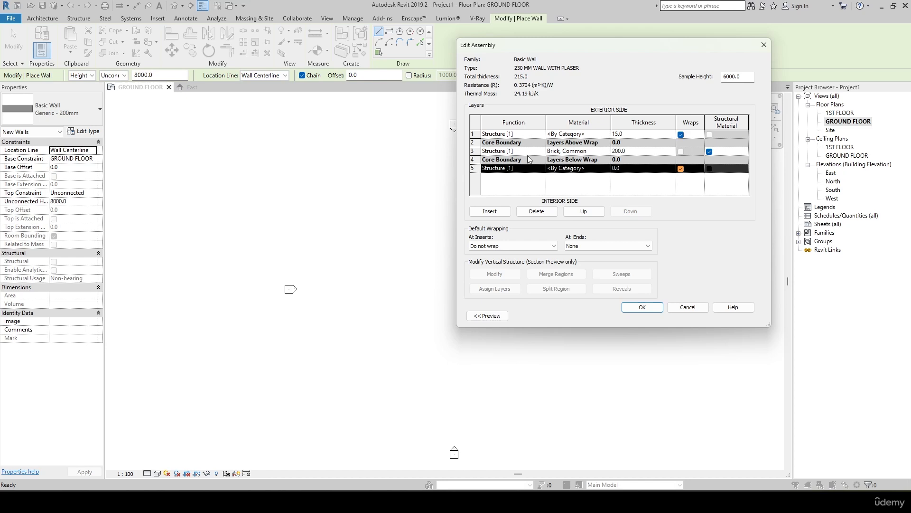
{"action": "left_click", "coordinate": [625, 167]}
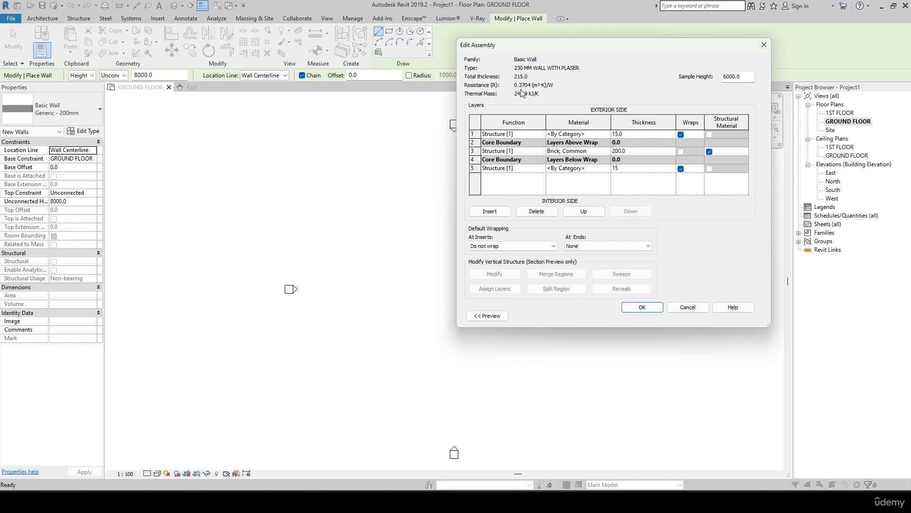
{"action": "left_click", "coordinate": [642, 187]}
{"action": "left_click", "coordinate": [643, 307]}
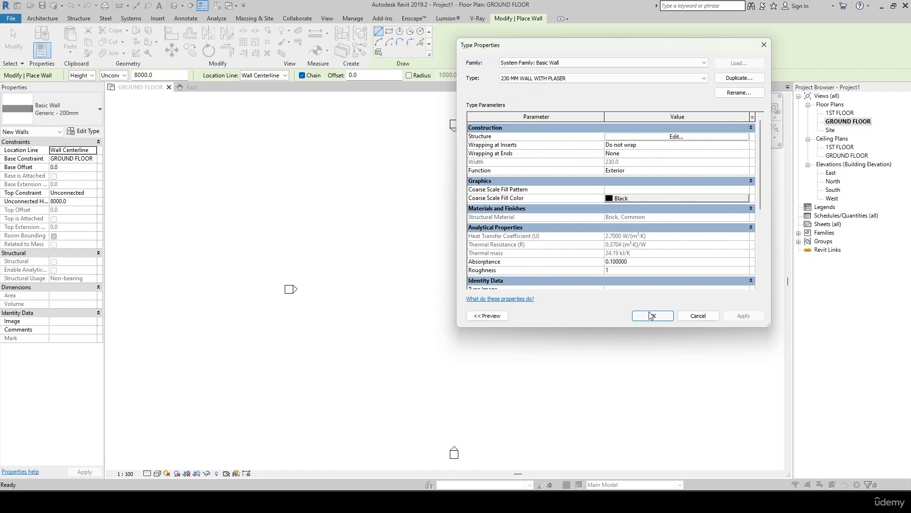
{"action": "left_click", "coordinate": [652, 315]}
Step: Switch to the ground floor plan image to examine its overall dimensions and outer walls, and return to Revit
{"action": "key", "text": "alt+Tab"}
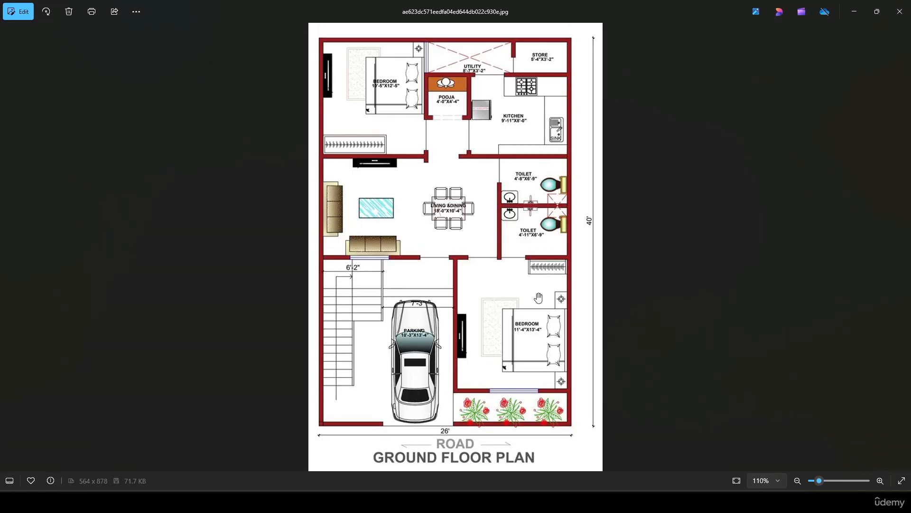
{"action": "scroll", "coordinate": [419, 403], "scroll_direction": "up", "scroll_amount": 2}
{"action": "scroll", "coordinate": [418, 263], "scroll_direction": "up", "scroll_amount": 1}
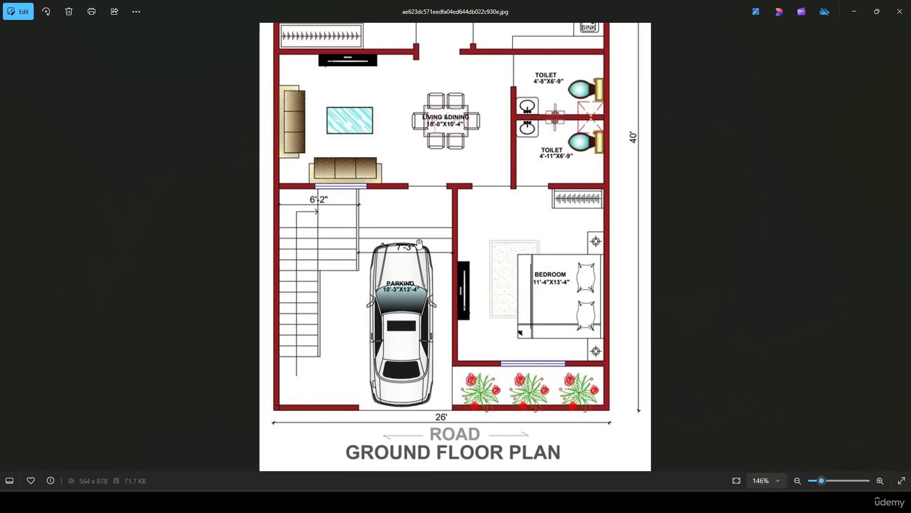
{"action": "left_click_drag", "start_coordinate": [540, 302], "coordinate": [540, 464]}
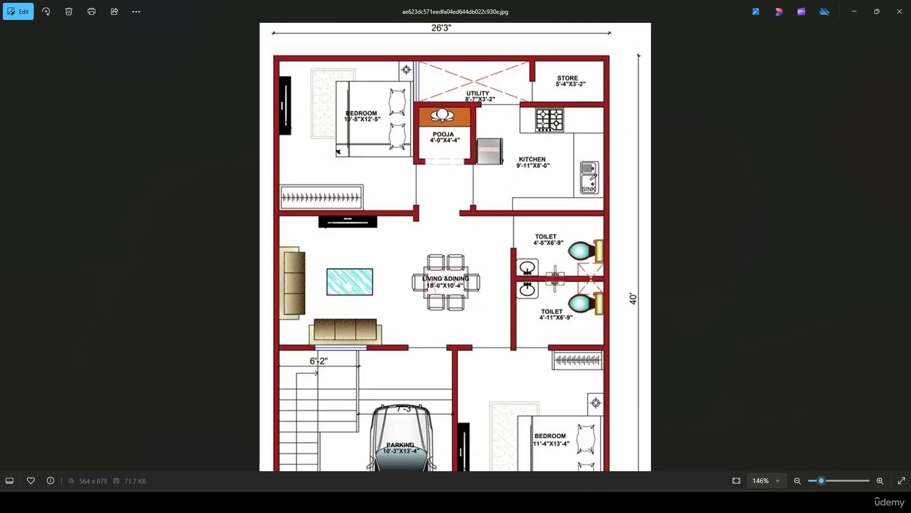
{"action": "key", "text": "alt+Tab"}
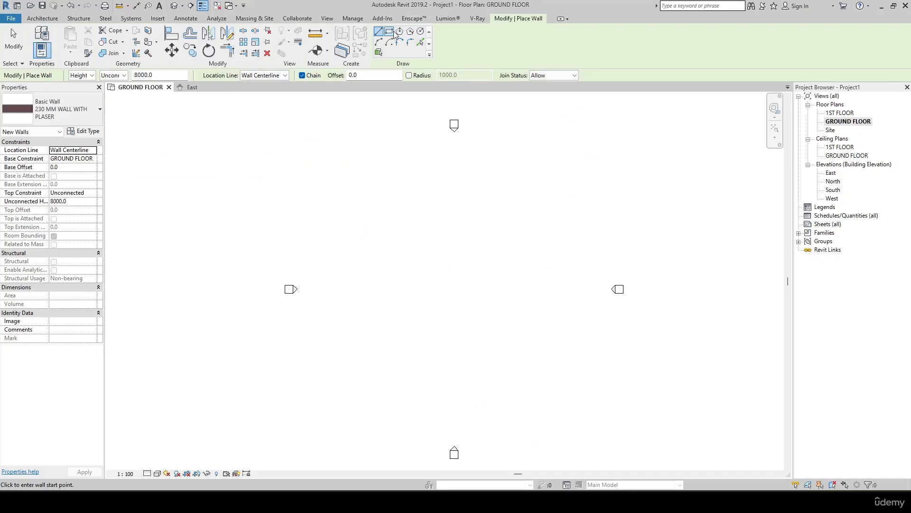
Step: Draw a rectangle of outer walls about 28000 by 34000 mm between the elevation markers and end the Wall command
{"action": "left_click", "coordinate": [394, 30]}
{"action": "left_click", "coordinate": [361, 175]}
{"action": "mouse_move", "coordinate": [511, 372]}
{"action": "middle_mouse_down"}
{"action": "mouse_move", "coordinate": [500, 303]}
{"action": "mouse_move", "coordinate": [519, 383]}
{"action": "middle_mouse_up"}
{"action": "left_click", "coordinate": [538, 384]}
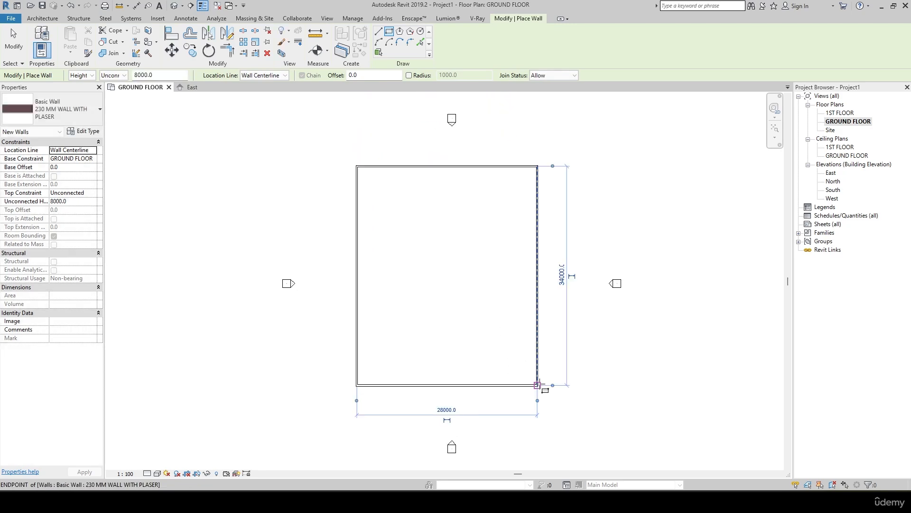
{"action": "key", "text": "Escape"}
{"action": "key", "text": "Escape"}
Step: Select the whole chain of four connected outer walls in the ground floor plan
{"action": "middle_click_drag", "start_coordinate": [429, 290], "coordinate": [457, 366]}
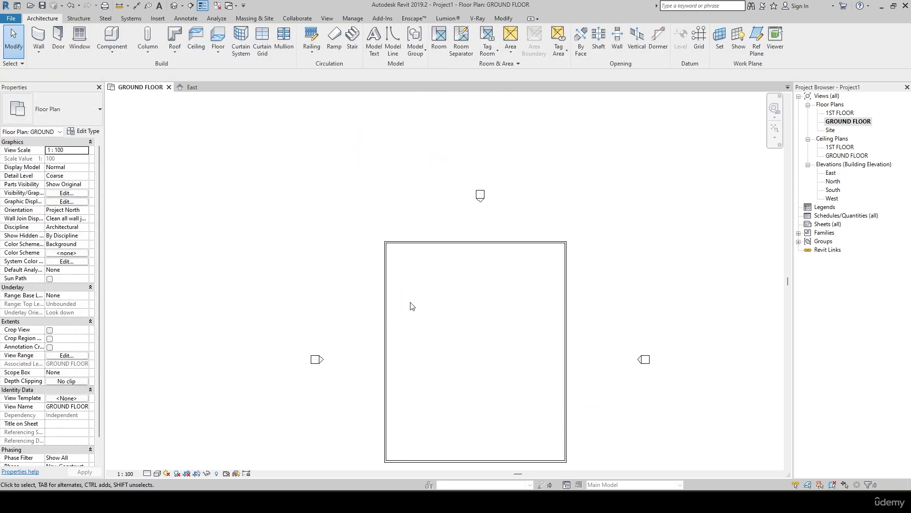
{"action": "scroll", "coordinate": [516, 338], "scroll_direction": "up", "scroll_amount": 4}
{"action": "middle_click_drag", "start_coordinate": [522, 343], "coordinate": [494, 334]}
{"action": "scroll", "coordinate": [489, 324], "scroll_direction": "down", "scroll_amount": 2}
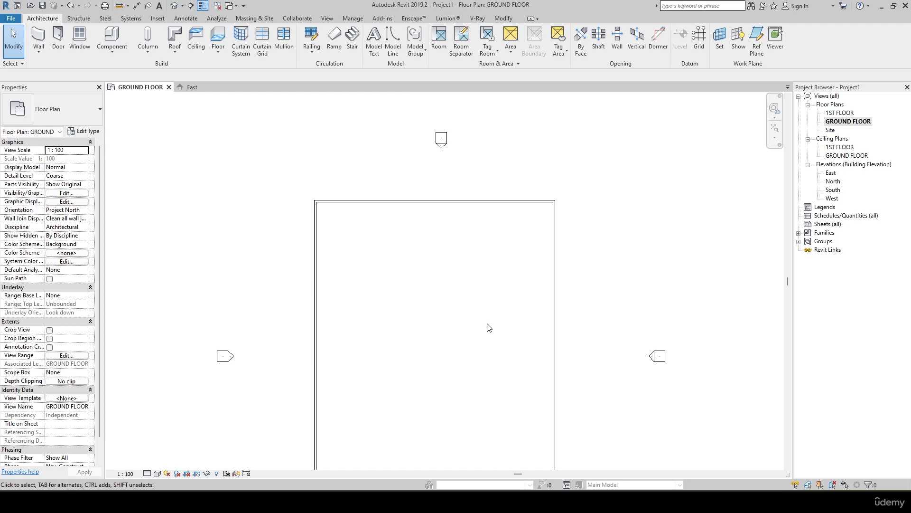
{"action": "left_click", "coordinate": [347, 203]}
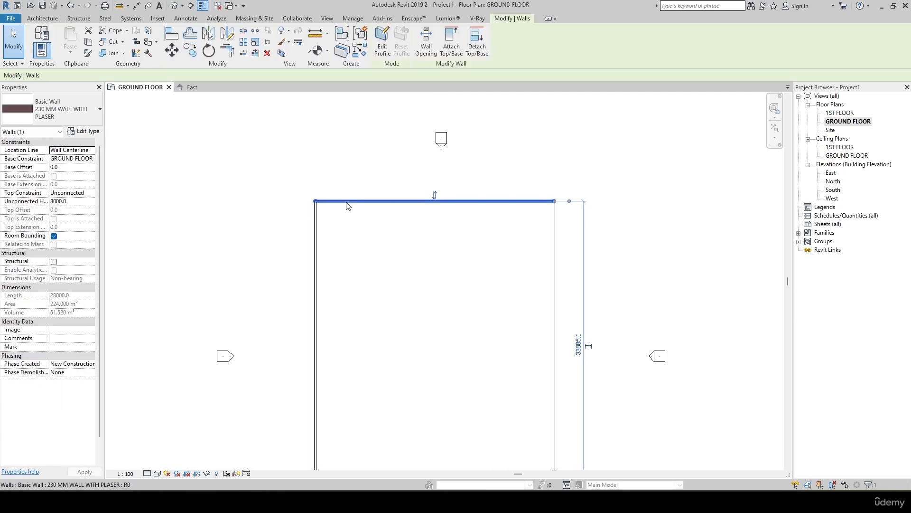
{"action": "key", "text": "Tab"}
{"action": "left_click", "coordinate": [347, 203]}
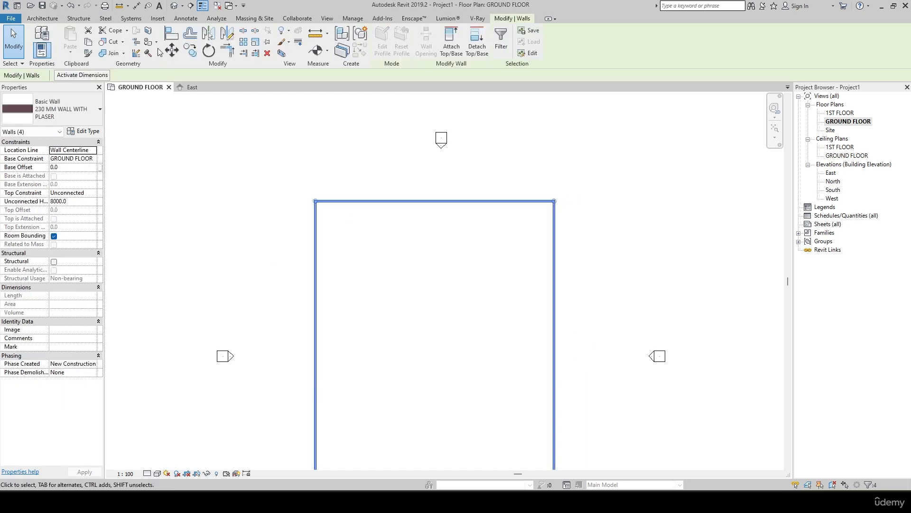
Step: Examine the wall height against the floor levels in the 3D view and the East elevation
{"action": "left_click", "coordinate": [174, 5]}
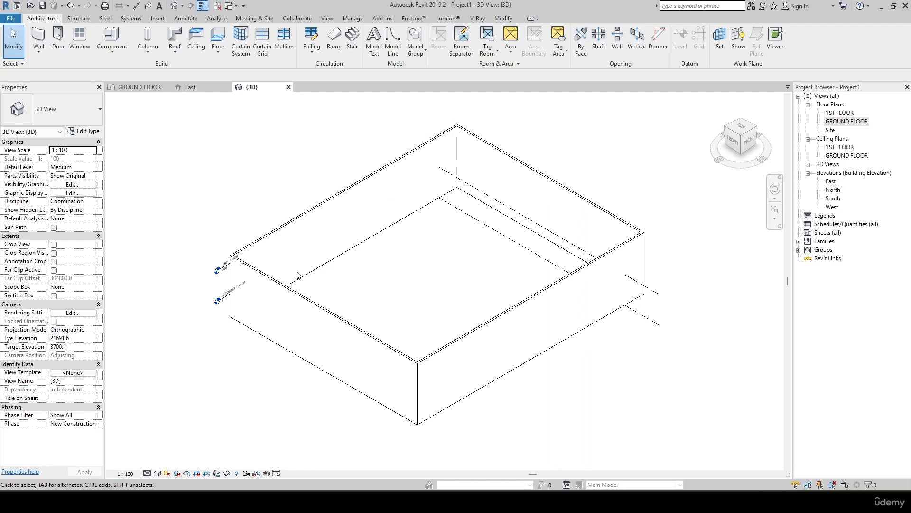
{"action": "scroll", "coordinate": [298, 276], "scroll_direction": "up", "scroll_amount": 3}
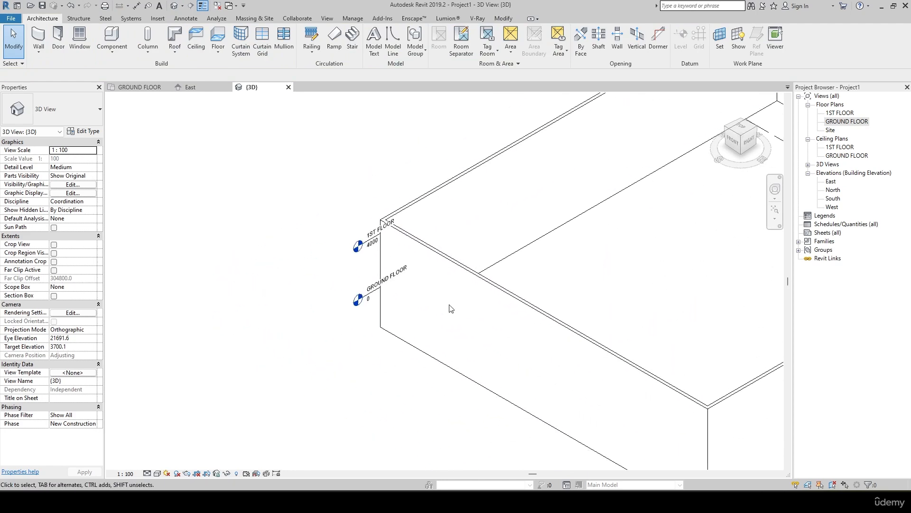
{"action": "middle_click_drag", "start_coordinate": [450, 308], "coordinate": [218, 304], "text": "shift"}
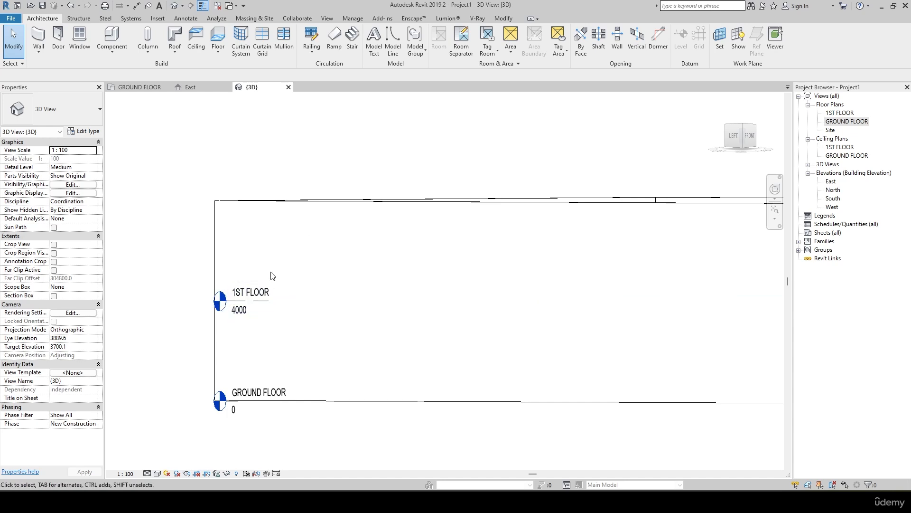
{"action": "left_click", "coordinate": [736, 138]}
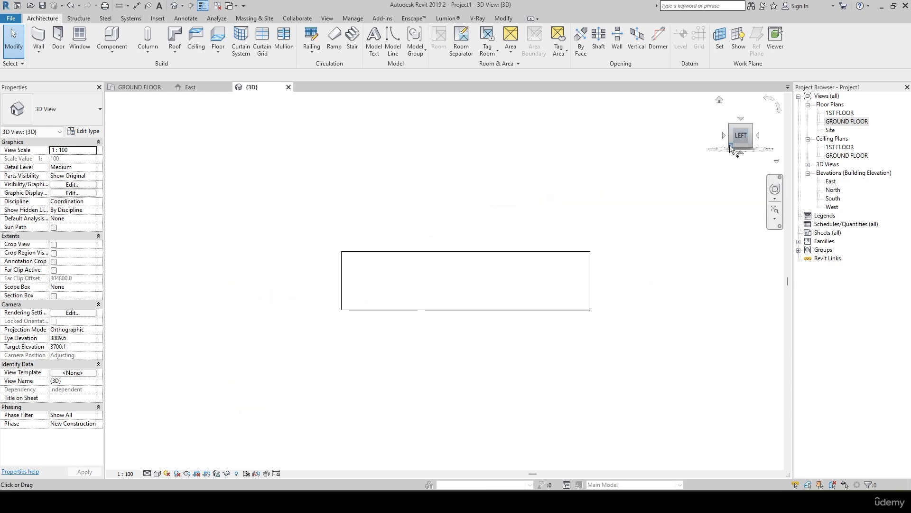
{"action": "scroll", "coordinate": [331, 308], "scroll_direction": "up", "scroll_amount": 5}
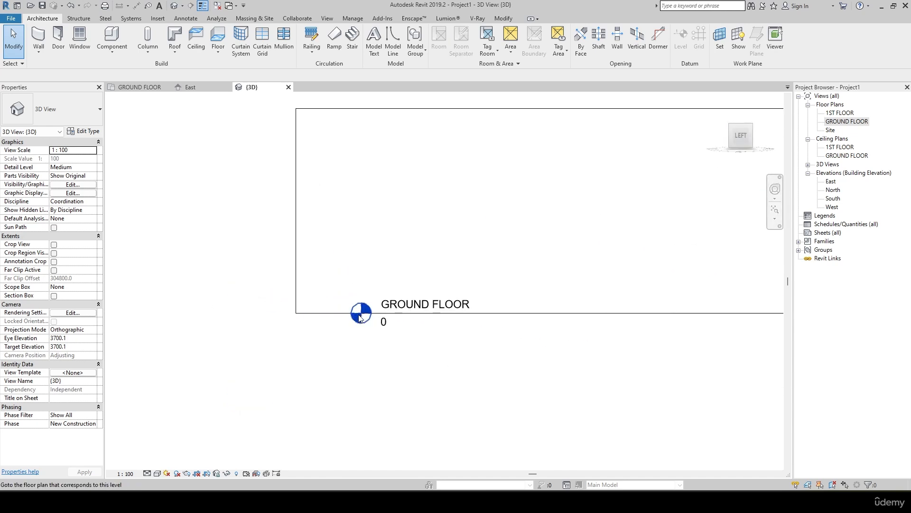
{"action": "left_click", "coordinate": [729, 135]}
{"action": "double_click", "coordinate": [831, 181]}
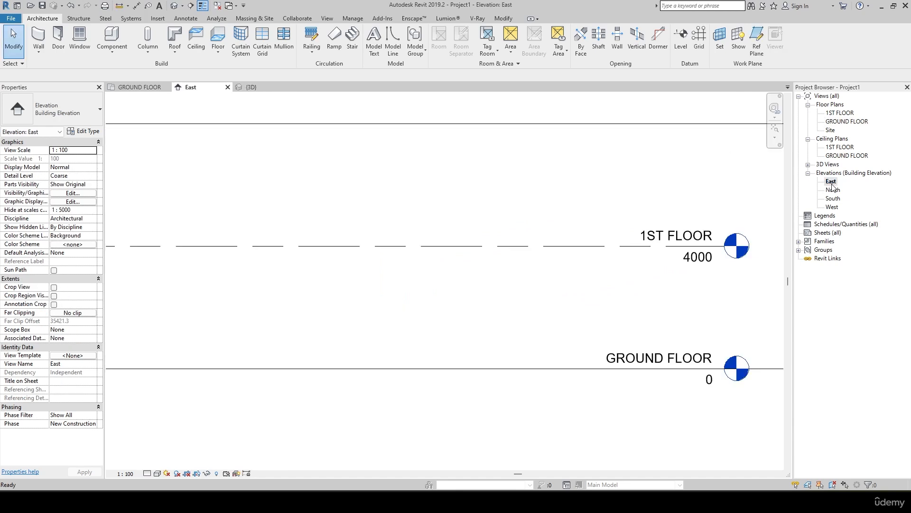
{"action": "scroll", "coordinate": [598, 312], "scroll_direction": "down", "scroll_amount": 4}
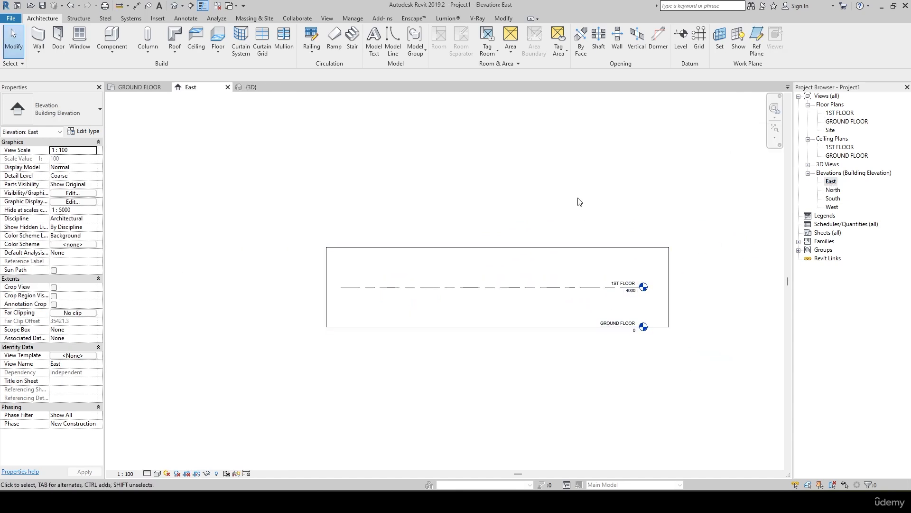
Step: Constrain the top of all four outer walls up to level 1ST FLOOR and check one wall's properties
{"action": "left_click", "coordinate": [546, 246]}
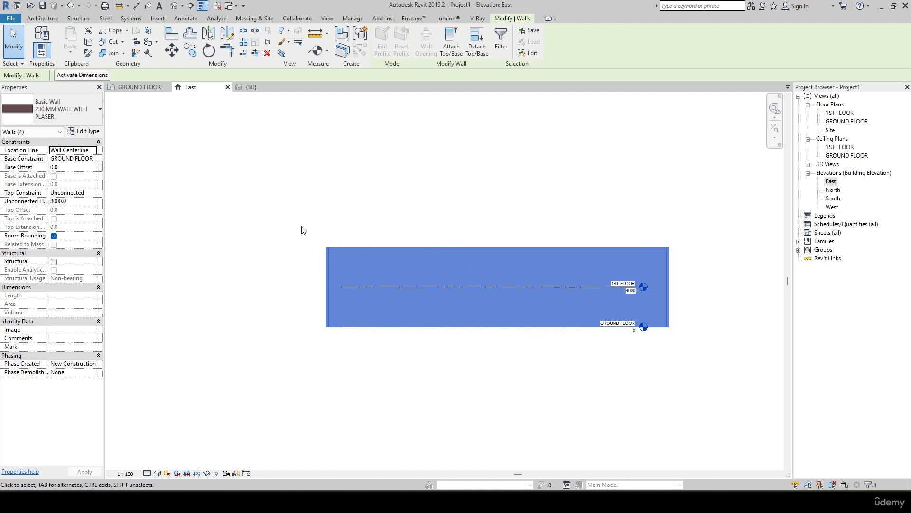
{"action": "left_click", "coordinate": [95, 193]}
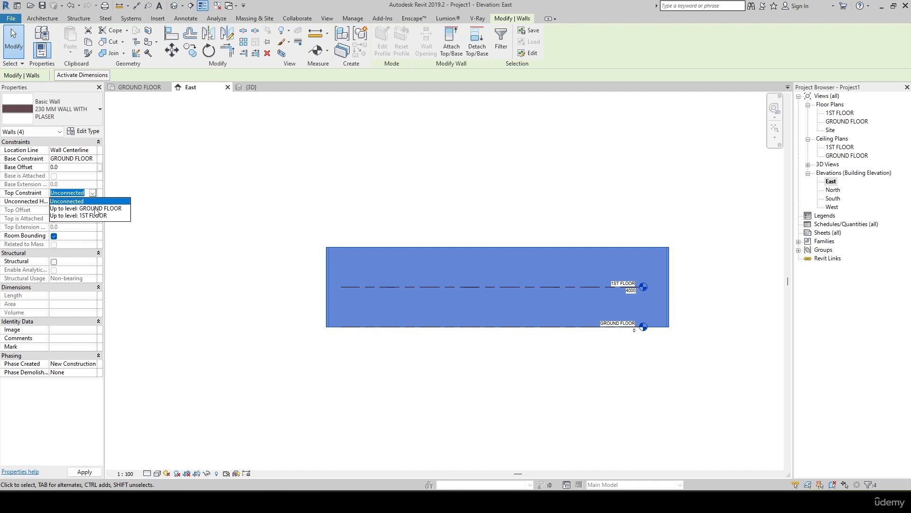
{"action": "left_click", "coordinate": [92, 216]}
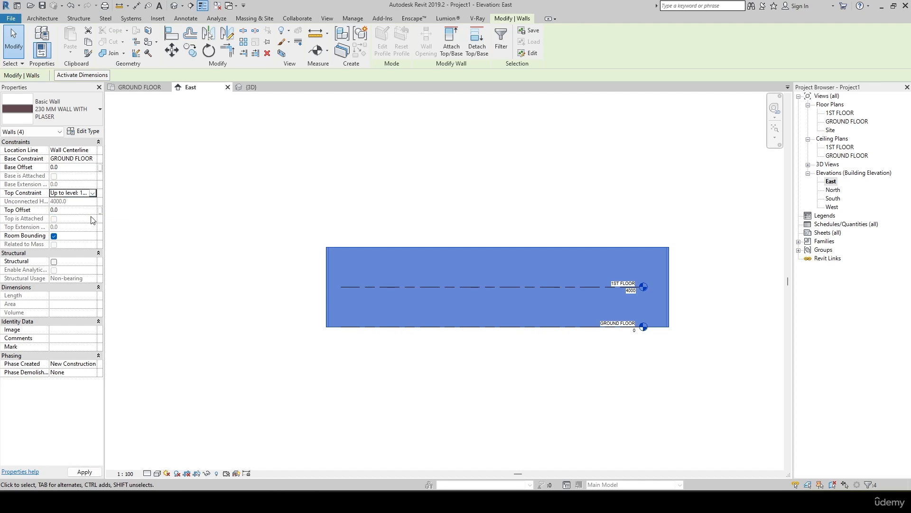
{"action": "left_click", "coordinate": [230, 371]}
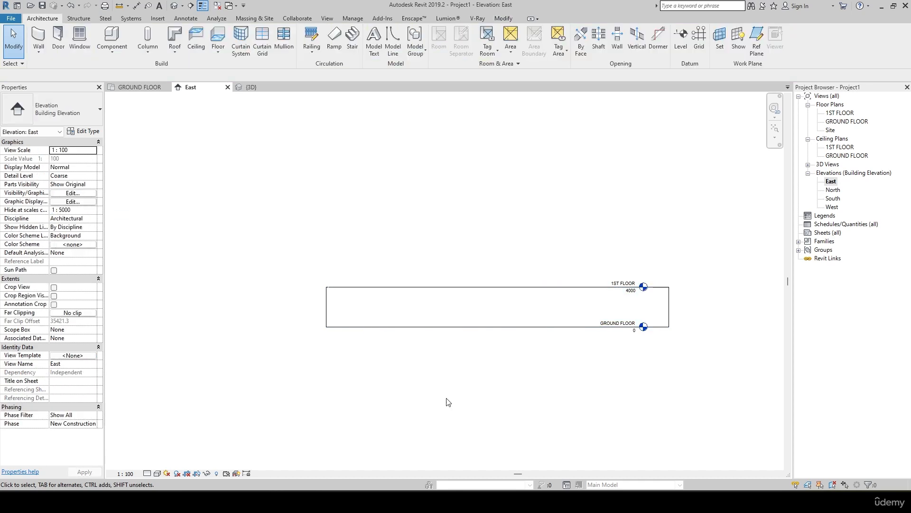
{"action": "scroll", "coordinate": [497, 396], "scroll_direction": "down", "scroll_amount": 1}
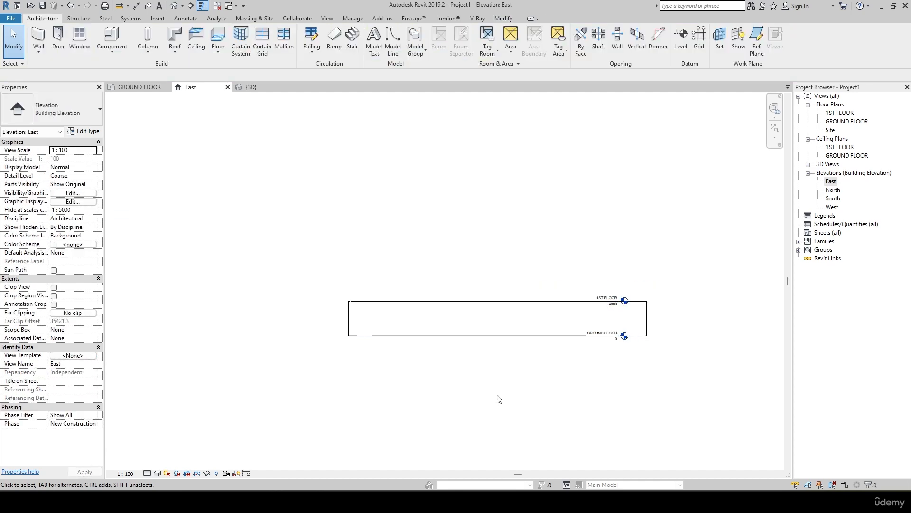
{"action": "left_click", "coordinate": [485, 304]}
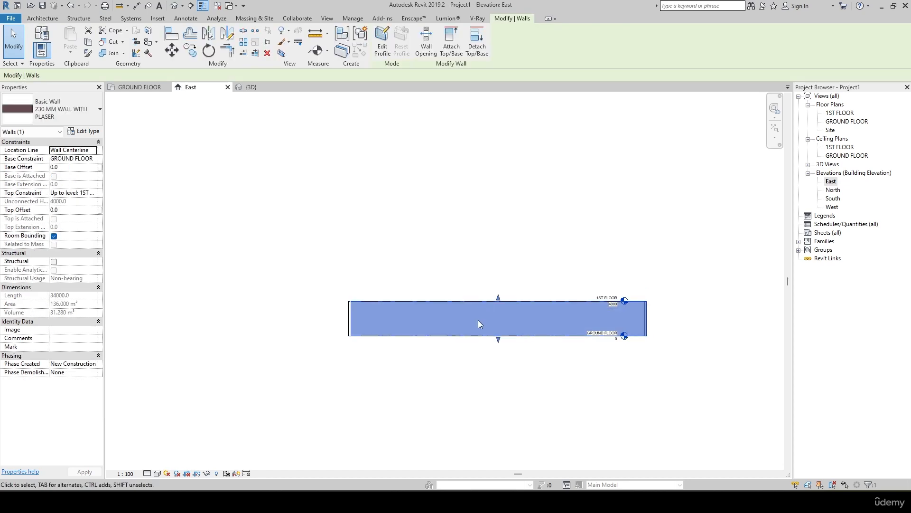
Step: Return to the ground floor plan and try to start an aligned dimension from the west wall's centerline
{"action": "left_click", "coordinate": [139, 87]}
{"action": "scroll", "coordinate": [408, 259], "scroll_direction": "down", "scroll_amount": 2}
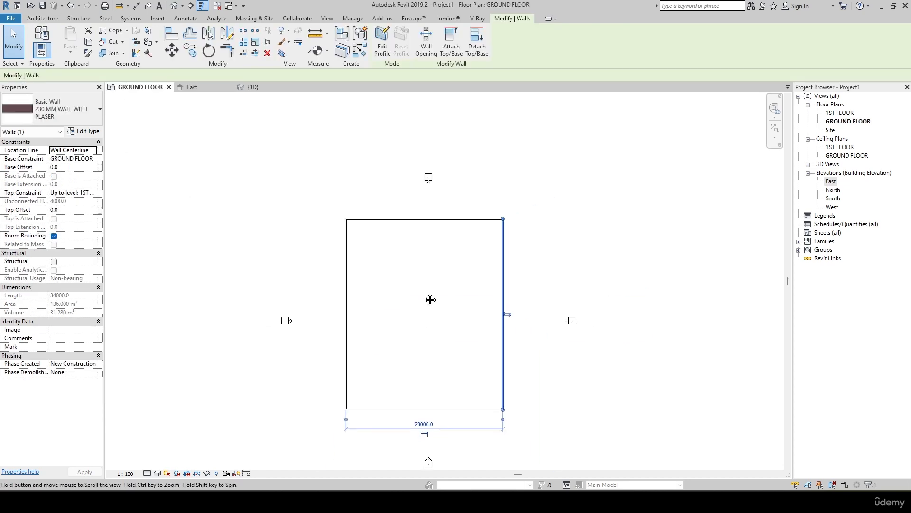
{"action": "scroll", "coordinate": [365, 244], "scroll_direction": "up", "scroll_amount": 2}
{"action": "middle_click_drag", "start_coordinate": [439, 252], "coordinate": [423, 252]}
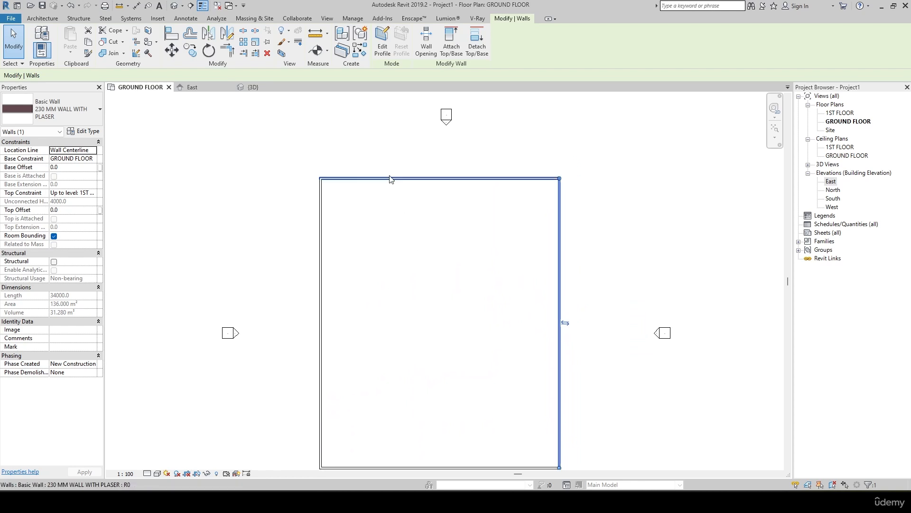
{"action": "key", "text": "d"}
{"action": "key", "text": "i"}
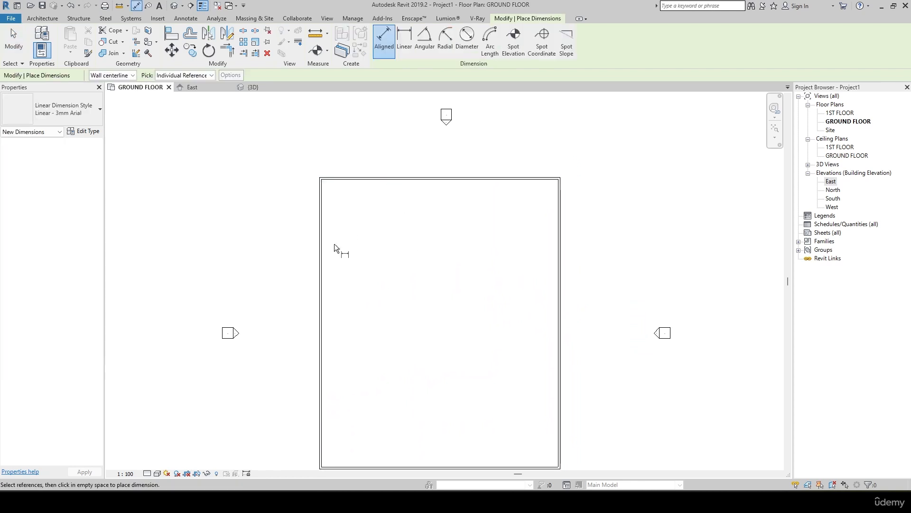
{"action": "left_click", "coordinate": [318, 238]}
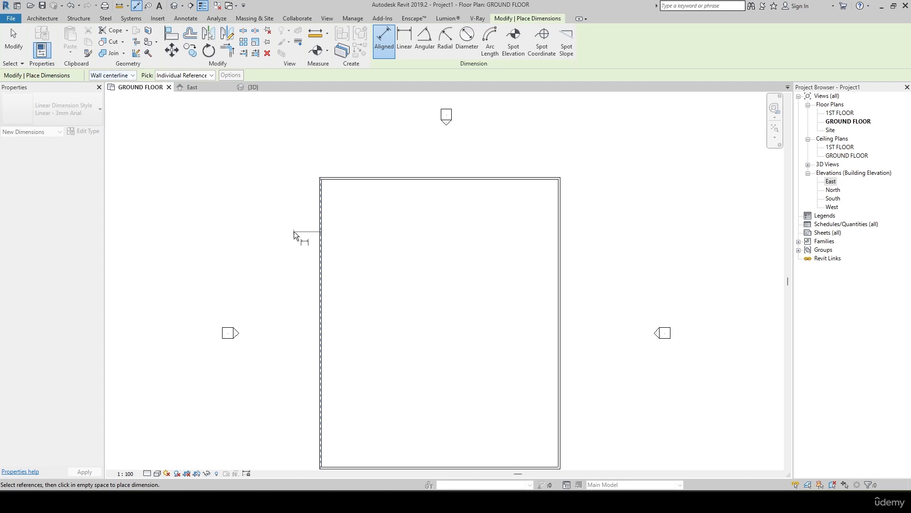
{"action": "scroll", "coordinate": [323, 243], "scroll_direction": "up", "scroll_amount": 4}
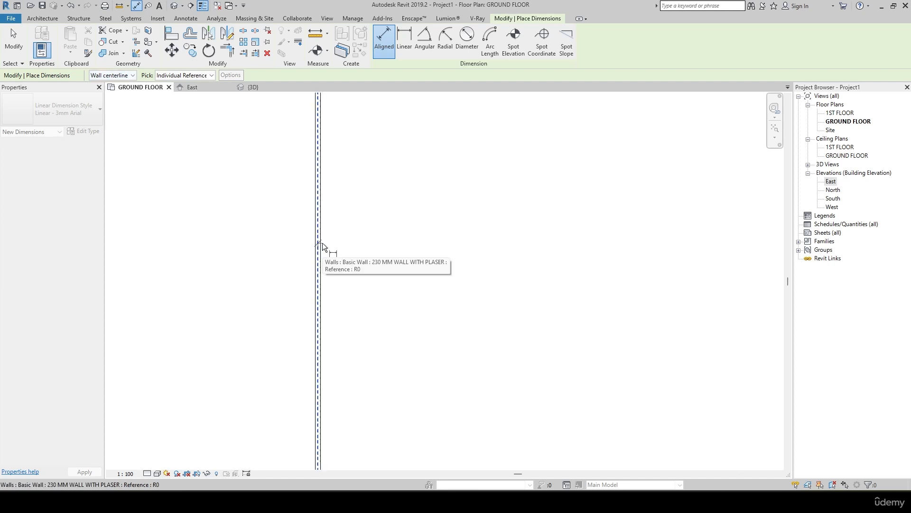
{"action": "scroll", "coordinate": [323, 243], "scroll_direction": "down", "scroll_amount": 4}
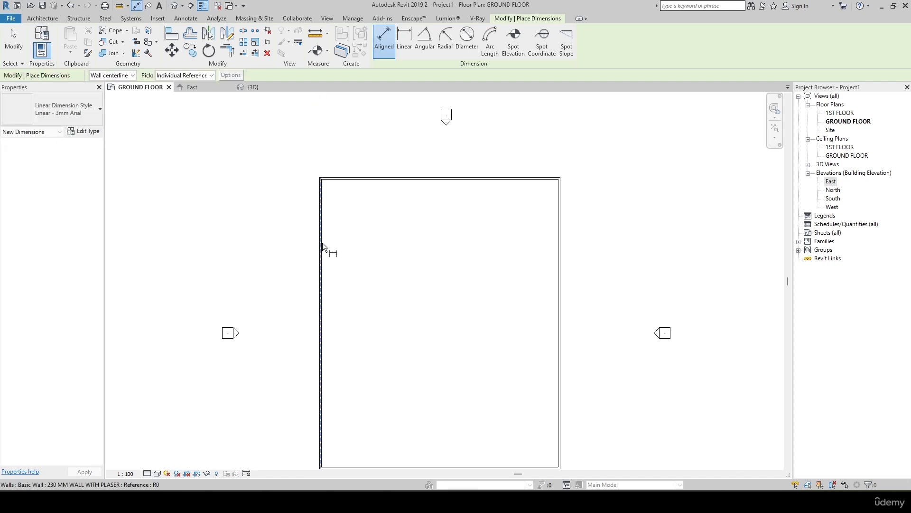
{"action": "middle_click_drag", "start_coordinate": [322, 243], "coordinate": [337, 281]}
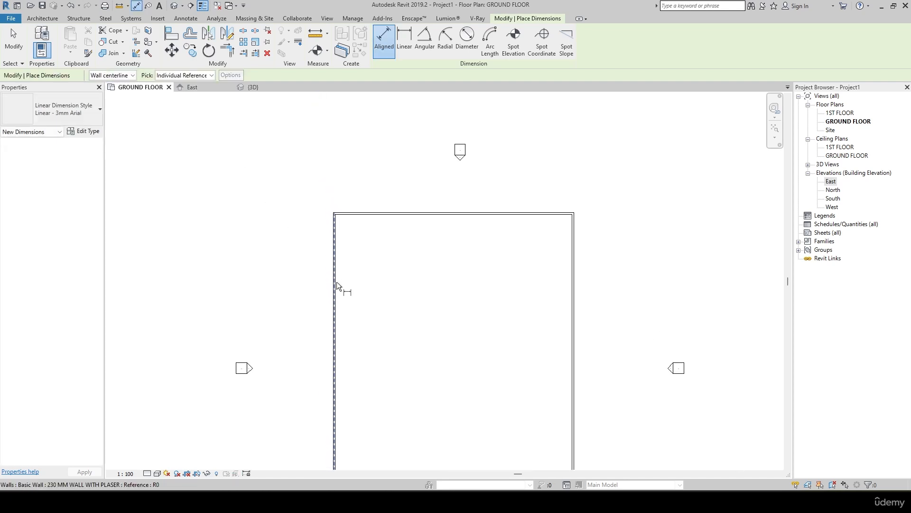
Step: Set the dimension reference to wall faces and dimension the building's overall width between the side walls' outer faces, above the plan
{"action": "left_click", "coordinate": [133, 76]}
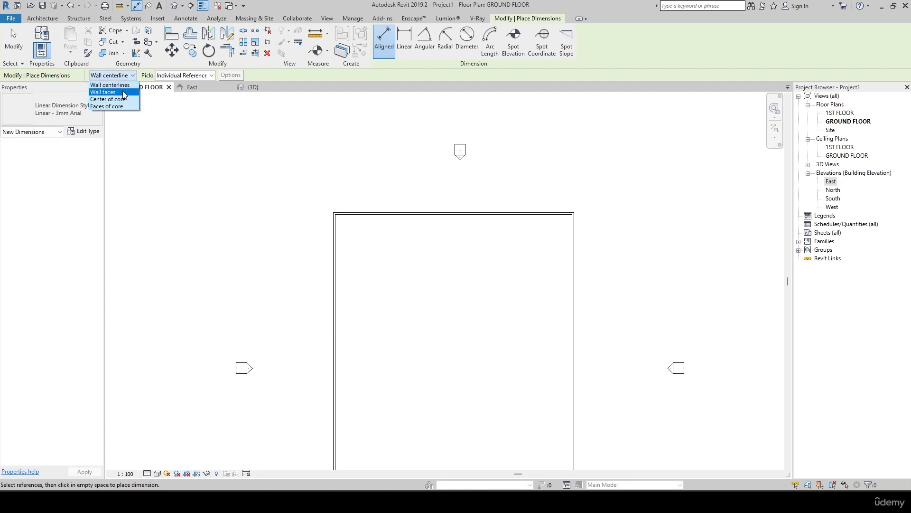
{"action": "left_click", "coordinate": [125, 92]}
{"action": "scroll", "coordinate": [332, 241], "scroll_direction": "up", "scroll_amount": 3}
{"action": "left_click", "coordinate": [333, 244]}
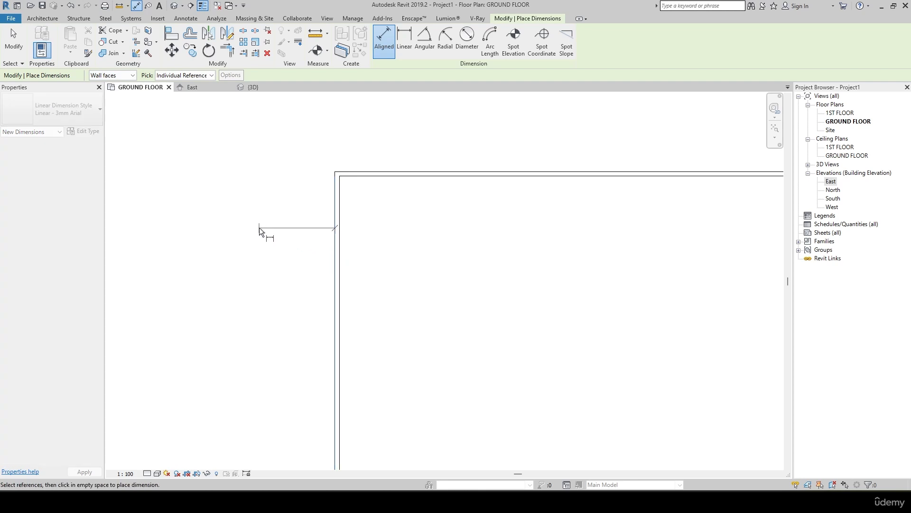
{"action": "scroll", "coordinate": [534, 240], "scroll_direction": "down", "scroll_amount": 4}
{"action": "left_click", "coordinate": [661, 237]}
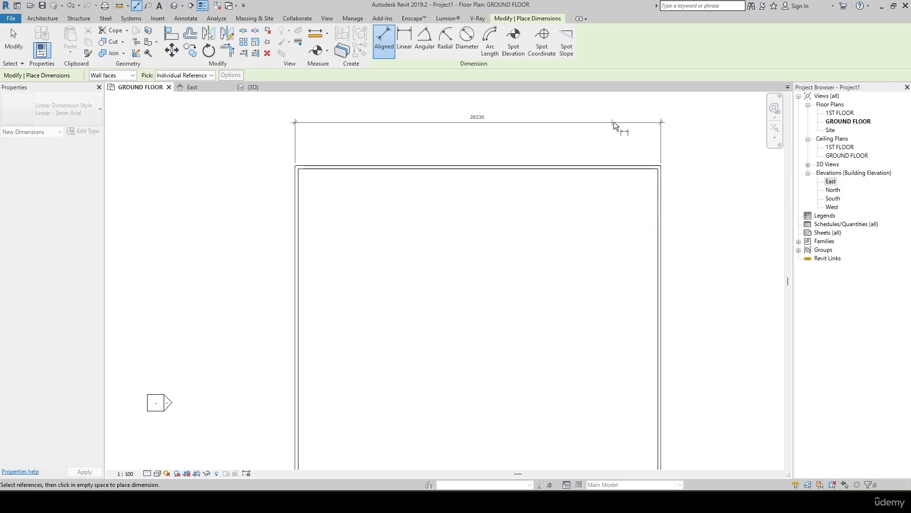
{"action": "left_click", "coordinate": [640, 127]}
{"action": "key", "text": "Escape"}
{"action": "key", "text": "Escape"}
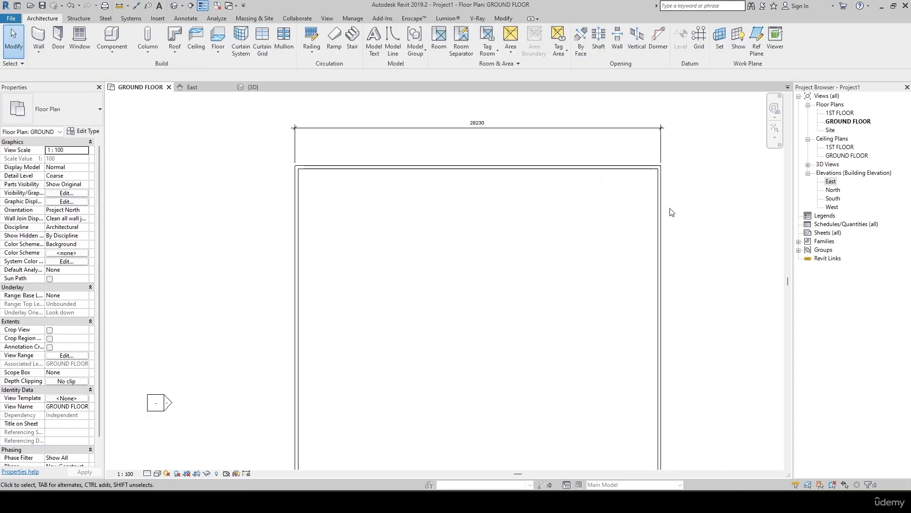
Step: Set the building's overall width to 26'3" by repositioning the east wall
{"action": "left_click", "coordinate": [660, 277]}
{"action": "middle_click_drag", "start_coordinate": [510, 216], "coordinate": [515, 306]}
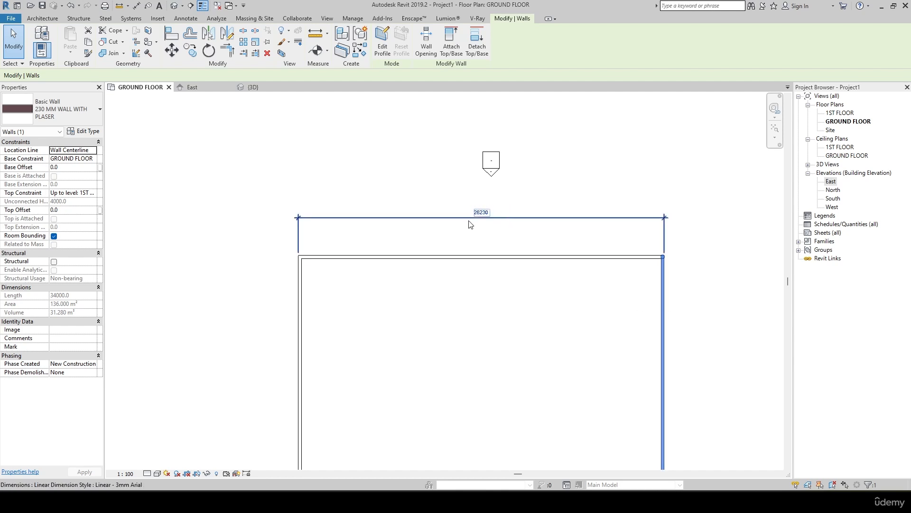
{"action": "scroll", "coordinate": [496, 228], "scroll_direction": "up", "scroll_amount": 4}
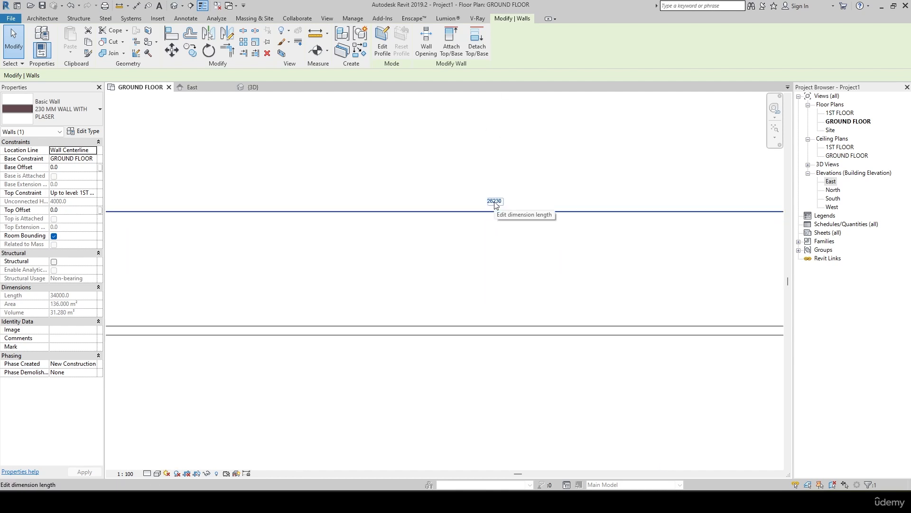
{"action": "left_click", "coordinate": [496, 203]}
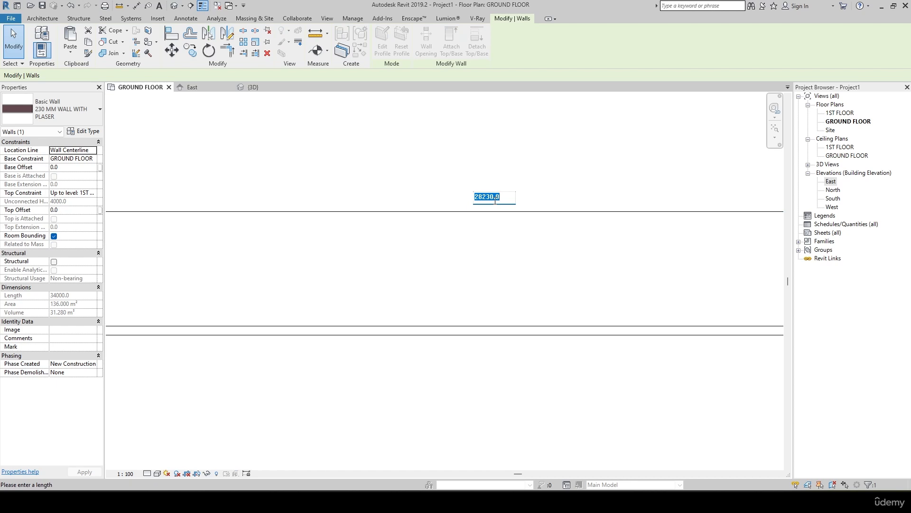
{"action": "type", "text": "26'3\""}
{"action": "key", "text": "Return"}
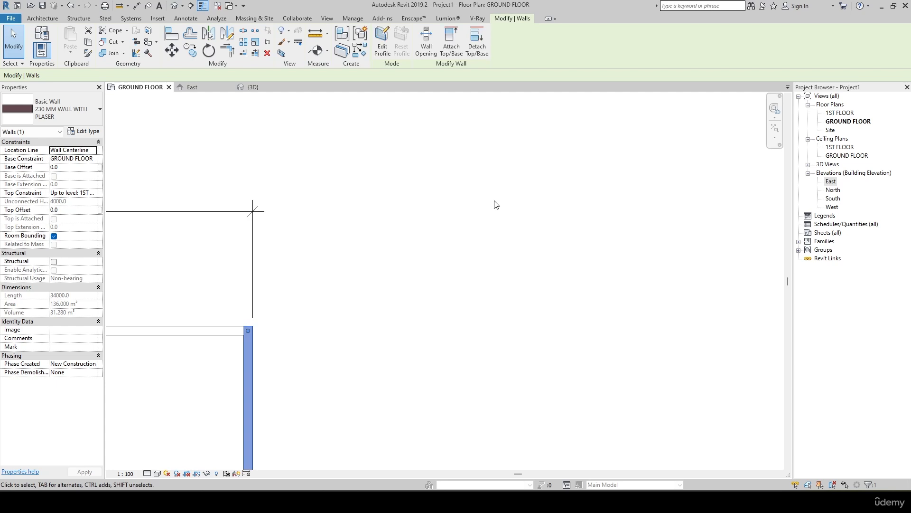
{"action": "scroll", "coordinate": [532, 261], "scroll_direction": "down", "scroll_amount": 3}
{"action": "left_click", "coordinate": [532, 256]}
Step: Dimension the building's overall length between the outer faces of the north and south walls, alongside the west wall
{"action": "scroll", "coordinate": [429, 308], "scroll_direction": "up", "scroll_amount": 3}
{"action": "middle_click_drag", "start_coordinate": [428, 309], "coordinate": [412, 229]}
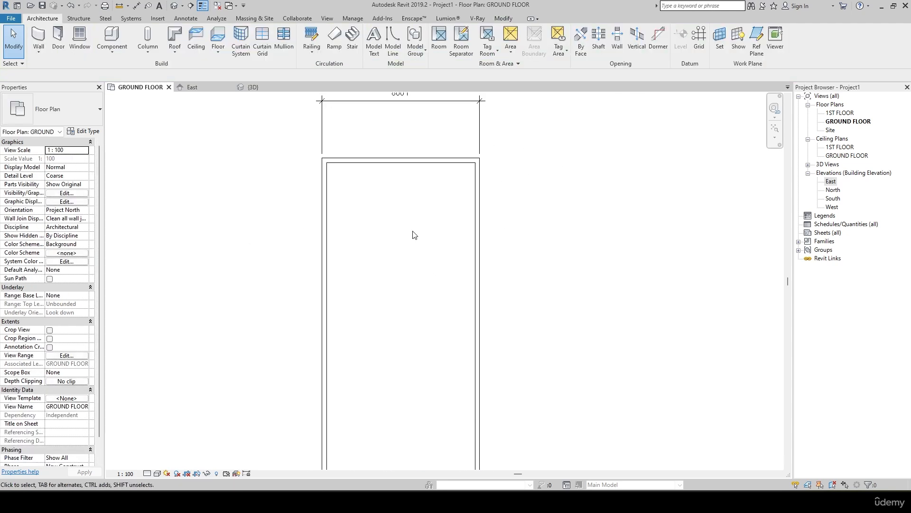
{"action": "scroll", "coordinate": [417, 247], "scroll_direction": "down", "scroll_amount": 2}
{"action": "middle_click_drag", "start_coordinate": [430, 416], "coordinate": [415, 314]}
{"action": "scroll", "coordinate": [436, 261], "scroll_direction": "down", "scroll_amount": 2}
{"action": "middle_click_drag", "start_coordinate": [437, 265], "coordinate": [452, 288]}
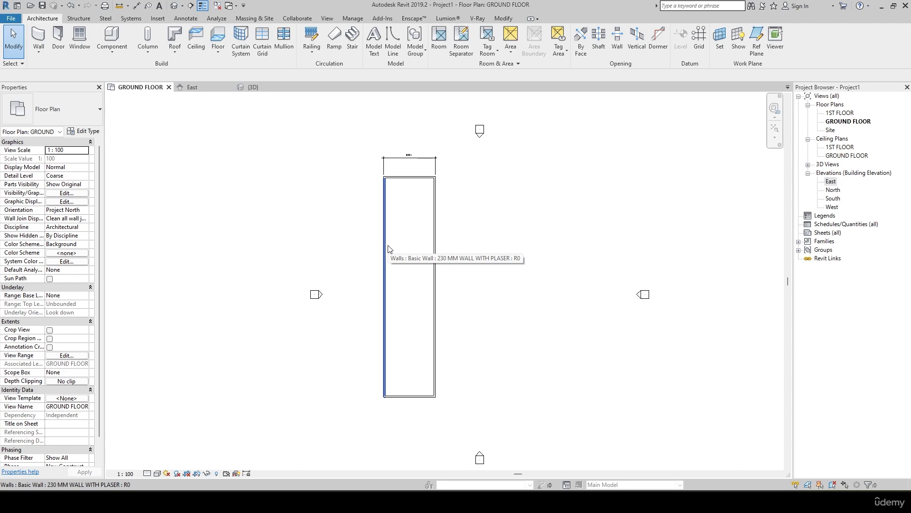
{"action": "key", "text": "d"}
{"action": "key", "text": "i"}
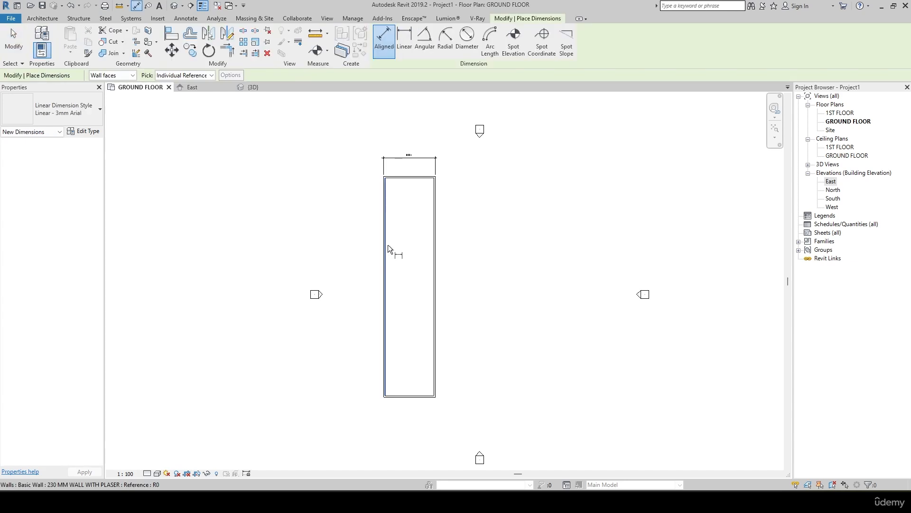
{"action": "scroll", "coordinate": [409, 414], "scroll_direction": "up", "scroll_amount": 1}
{"action": "scroll", "coordinate": [428, 388], "scroll_direction": "up", "scroll_amount": 1}
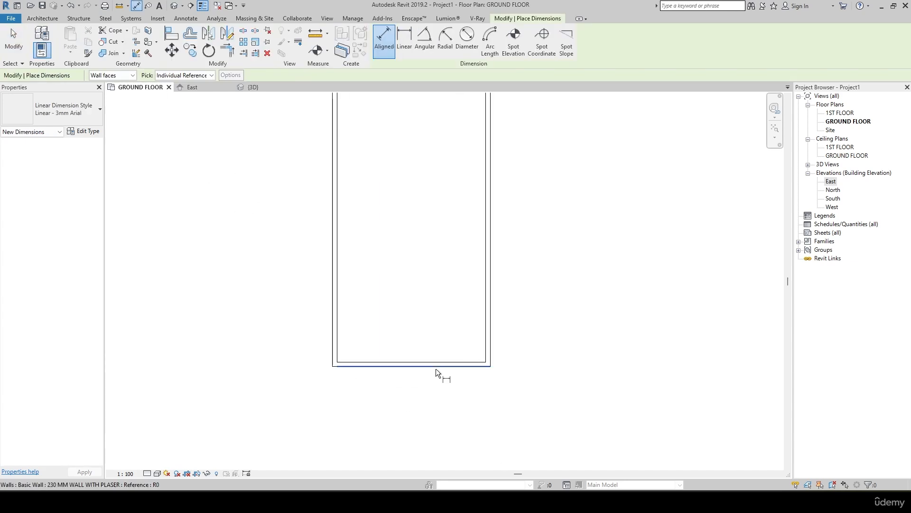
{"action": "left_click", "coordinate": [436, 369]}
{"action": "scroll", "coordinate": [433, 424], "scroll_direction": "up", "scroll_amount": 1}
{"action": "scroll", "coordinate": [412, 343], "scroll_direction": "down", "scroll_amount": 4}
{"action": "scroll", "coordinate": [420, 261], "scroll_direction": "up", "scroll_amount": 7}
{"action": "middle_click_drag", "start_coordinate": [421, 153], "coordinate": [498, 197]}
{"action": "left_click", "coordinate": [498, 196]}
{"action": "scroll", "coordinate": [497, 197], "scroll_direction": "down", "scroll_amount": 2}
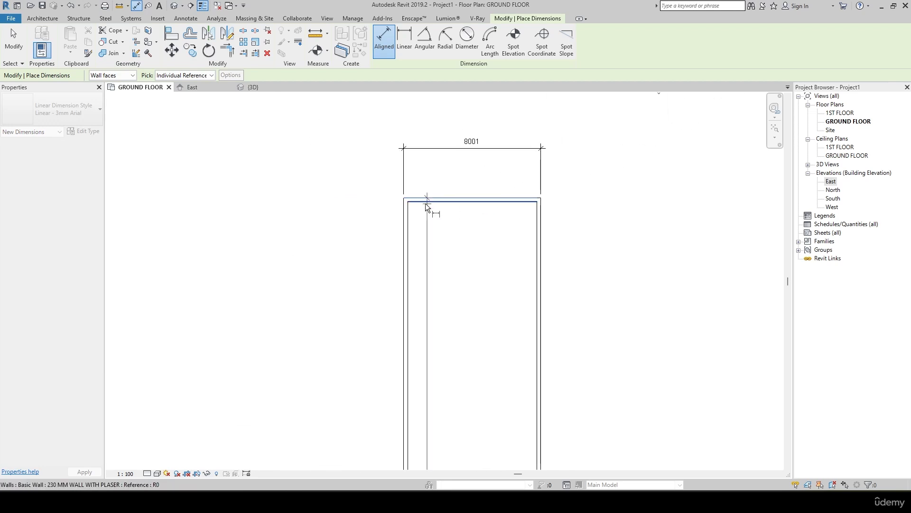
{"action": "left_click", "coordinate": [389, 201]}
{"action": "middle_click_drag", "start_coordinate": [407, 272], "coordinate": [447, 144]}
{"action": "scroll", "coordinate": [444, 145], "scroll_direction": "down", "scroll_amount": 3}
{"action": "middle_click_drag", "start_coordinate": [491, 221], "coordinate": [480, 183]}
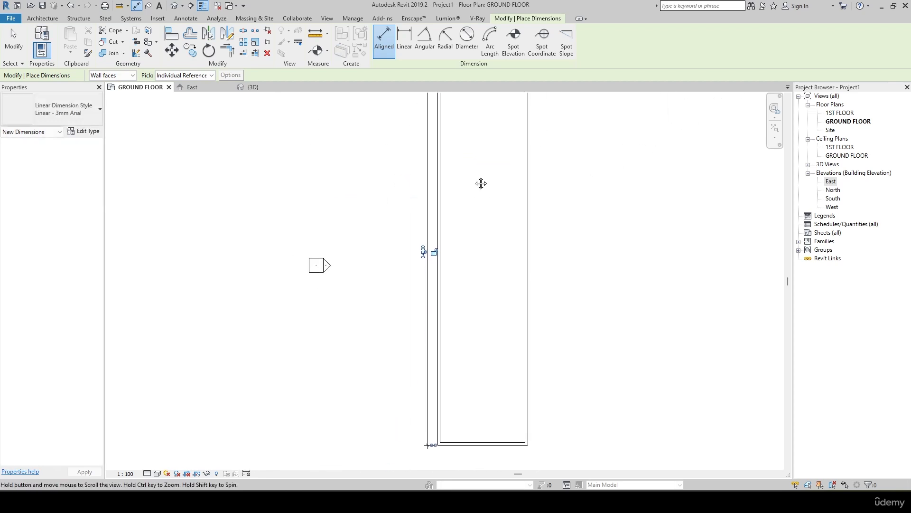
{"action": "key", "text": "Escape"}
Step: Set the building's overall length to 40' by repositioning the south wall
{"action": "left_click", "coordinate": [469, 443]}
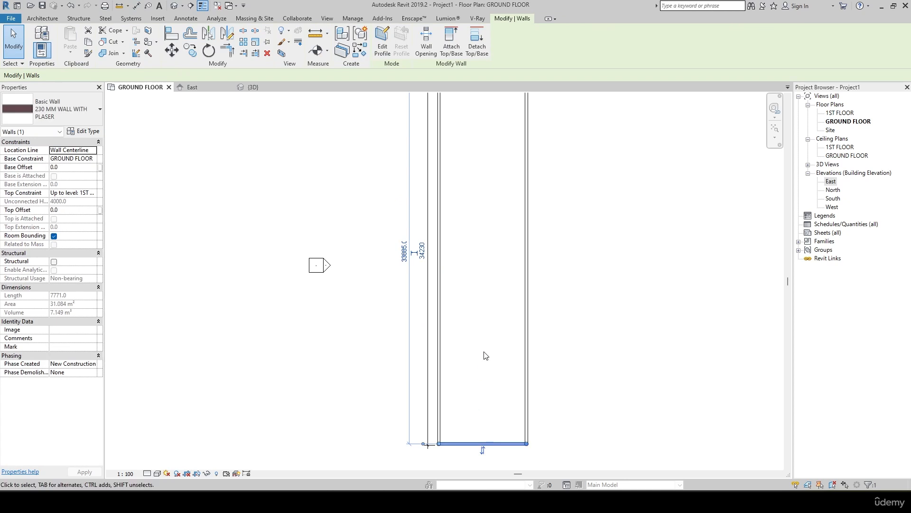
{"action": "left_click", "coordinate": [422, 251]}
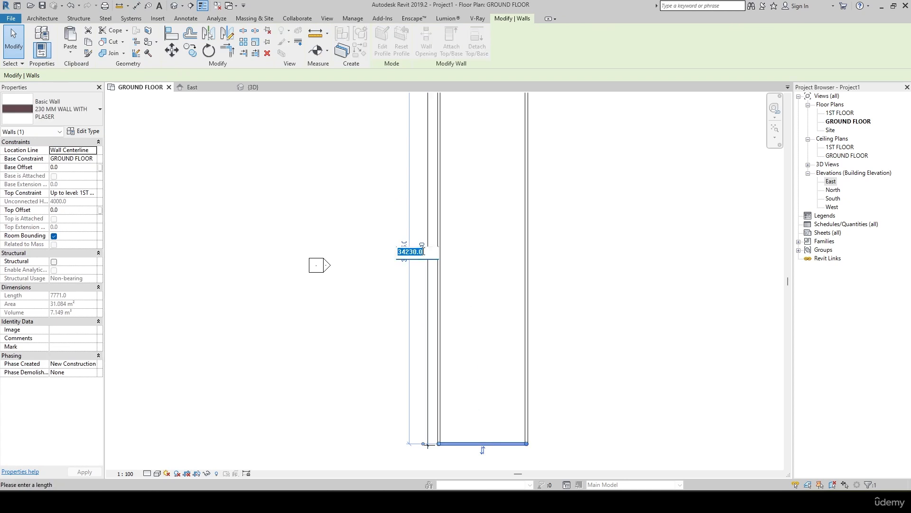
{"action": "type", "text": "40'"}
{"action": "key", "text": "Return"}
{"action": "scroll", "coordinate": [422, 255], "scroll_direction": "down", "scroll_amount": 3}
{"action": "middle_click_drag", "start_coordinate": [422, 255], "coordinate": [396, 351]}
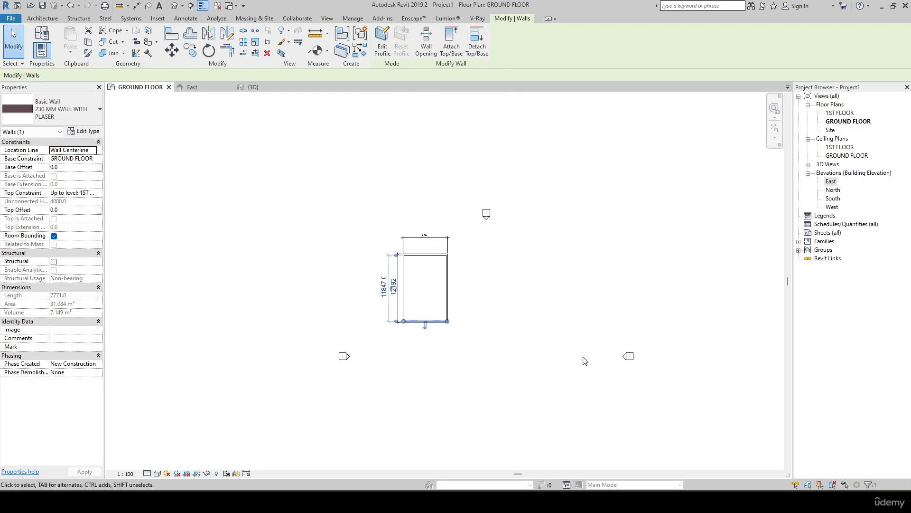
{"action": "left_click", "coordinate": [584, 360]}
Step: Move the four outer walls together with their dimensions to the middle area between the elevation markers
{"action": "middle_click_drag", "start_coordinate": [586, 354], "coordinate": [571, 281]}
{"action": "left_click_drag", "start_coordinate": [335, 145], "coordinate": [459, 287]}
{"action": "left_click", "coordinate": [172, 50]}
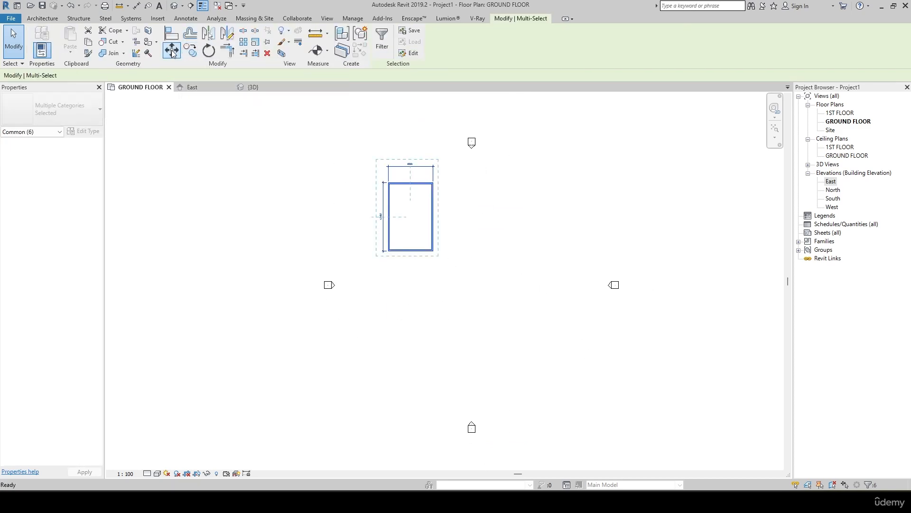
{"action": "left_click", "coordinate": [389, 183]}
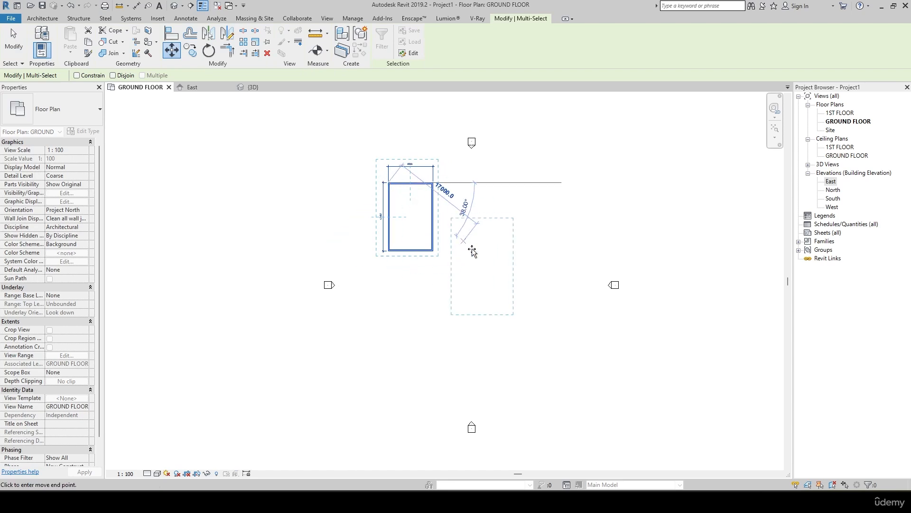
{"action": "left_click", "coordinate": [460, 263]}
{"action": "left_click", "coordinate": [532, 302]}
{"action": "scroll", "coordinate": [532, 301], "scroll_direction": "up", "scroll_amount": 1}
{"action": "scroll", "coordinate": [532, 305], "scroll_direction": "up", "scroll_amount": 4}
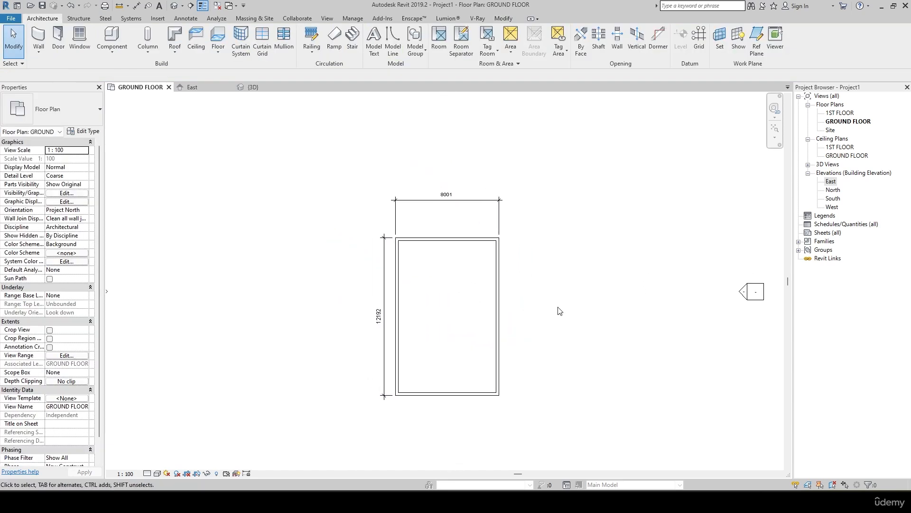
Step: Switch to the reference floor plan image and examine the room layout and sizes, especially around the top bedroom
{"action": "key", "text": "alt+Tab"}
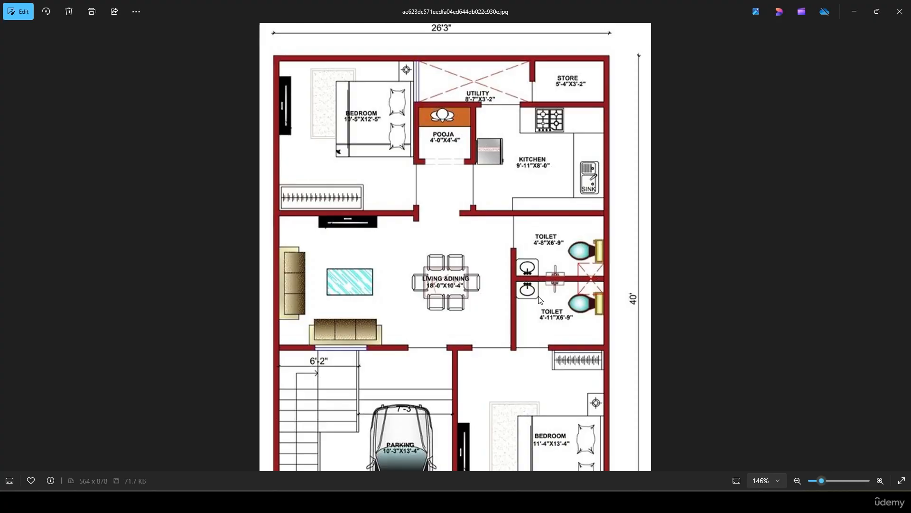
{"action": "scroll", "coordinate": [511, 280], "scroll_direction": "down", "scroll_amount": 3}
{"action": "left_click_drag", "start_coordinate": [502, 293], "coordinate": [483, 283]}
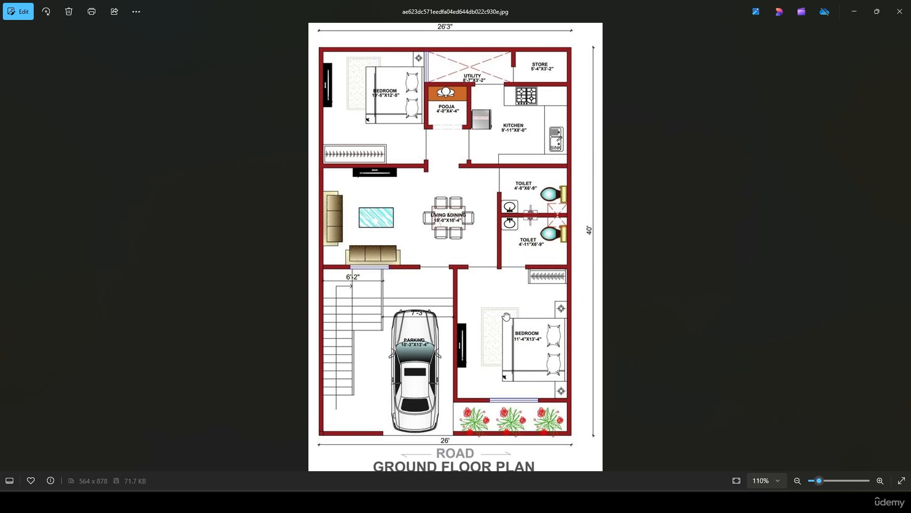
{"action": "scroll", "coordinate": [505, 301], "scroll_direction": "up", "scroll_amount": 1}
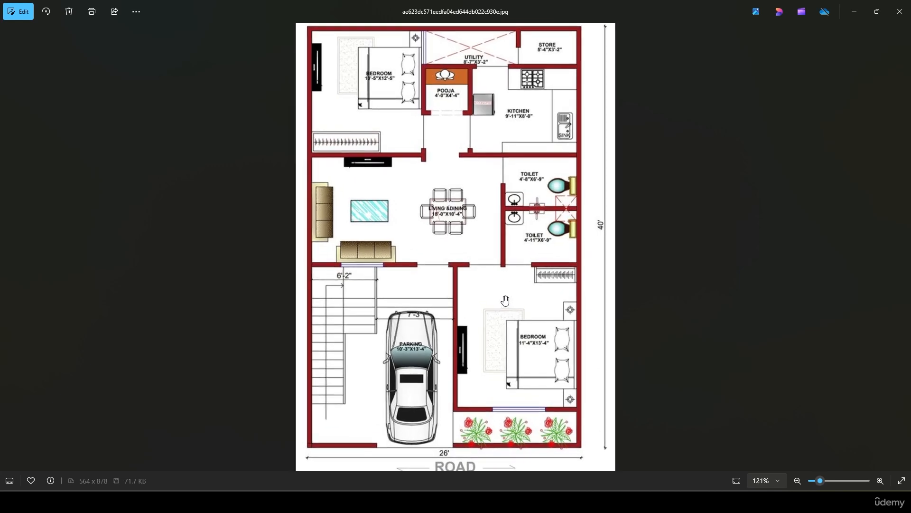
{"action": "left_click_drag", "start_coordinate": [477, 217], "coordinate": [483, 307]}
{"action": "scroll", "coordinate": [369, 84], "scroll_direction": "up", "scroll_amount": 4}
{"action": "left_click_drag", "start_coordinate": [369, 85], "coordinate": [450, 270]}
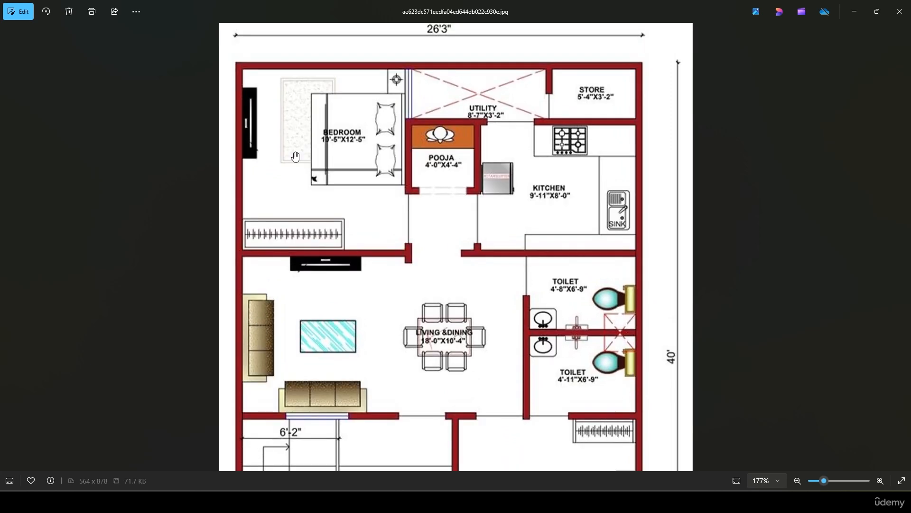
{"action": "scroll", "coordinate": [296, 157], "scroll_direction": "up", "scroll_amount": 5}
{"action": "left_click_drag", "start_coordinate": [329, 177], "coordinate": [435, 222]}
{"action": "scroll", "coordinate": [431, 224], "scroll_direction": "down", "scroll_amount": 3}
{"action": "scroll", "coordinate": [430, 224], "scroll_direction": "down", "scroll_amount": 1}
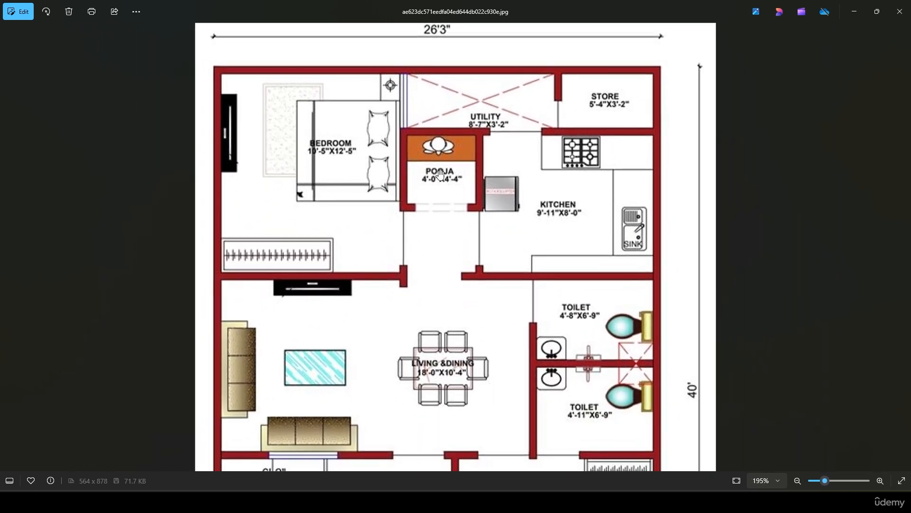
Step: Draw the top-left bedroom's 230 mm plastered walls, running about 2900 mm east from the west wall and up to the north wall
{"action": "key", "text": "alt+Tab"}
{"action": "scroll", "coordinate": [427, 256], "scroll_direction": "up", "scroll_amount": 4}
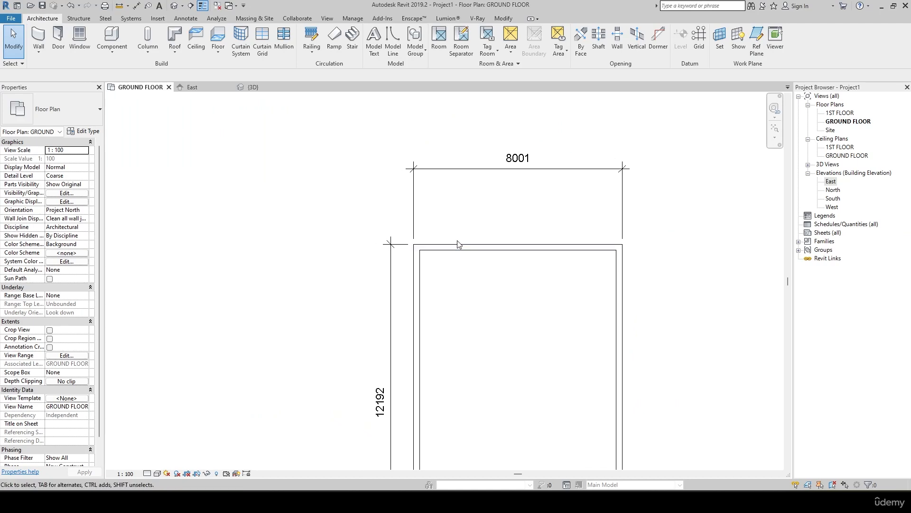
{"action": "left_click", "coordinate": [459, 245]}
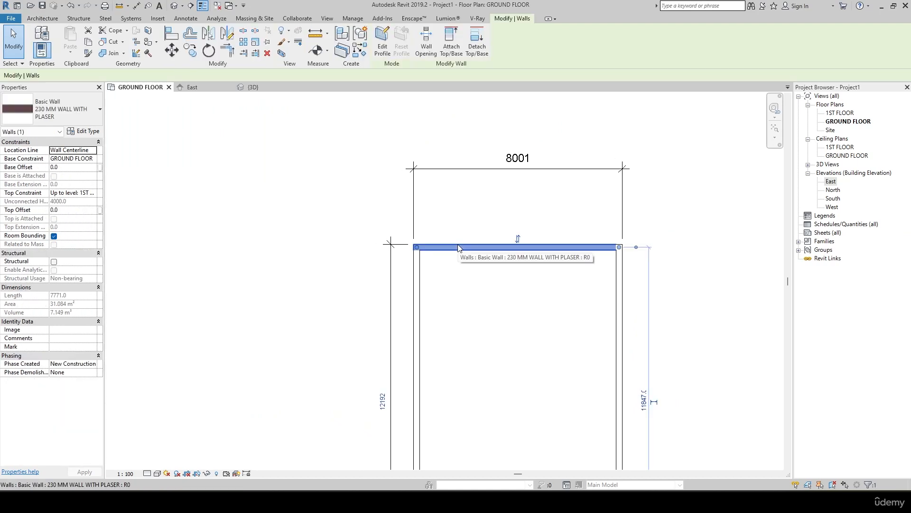
{"action": "key", "text": "c"}
{"action": "key", "text": "s"}
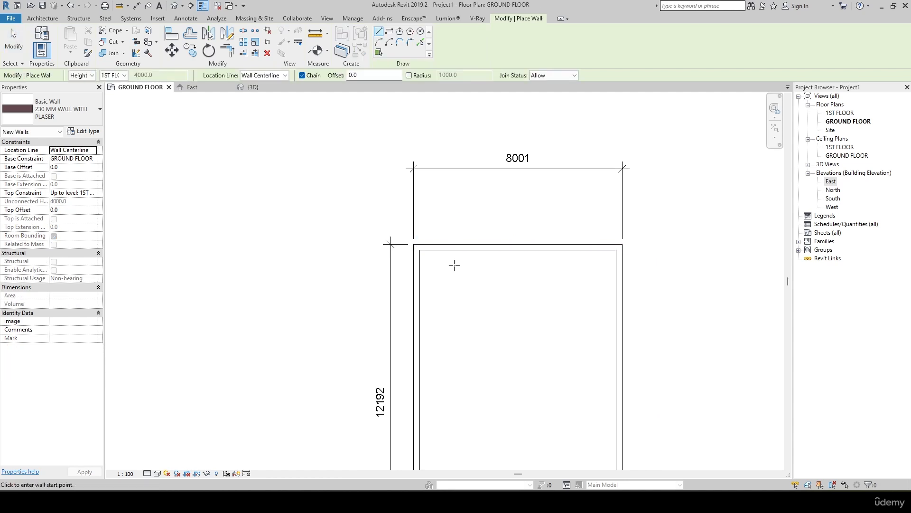
{"action": "middle_click_drag", "start_coordinate": [454, 264], "coordinate": [443, 230]}
{"action": "left_click", "coordinate": [418, 299]}
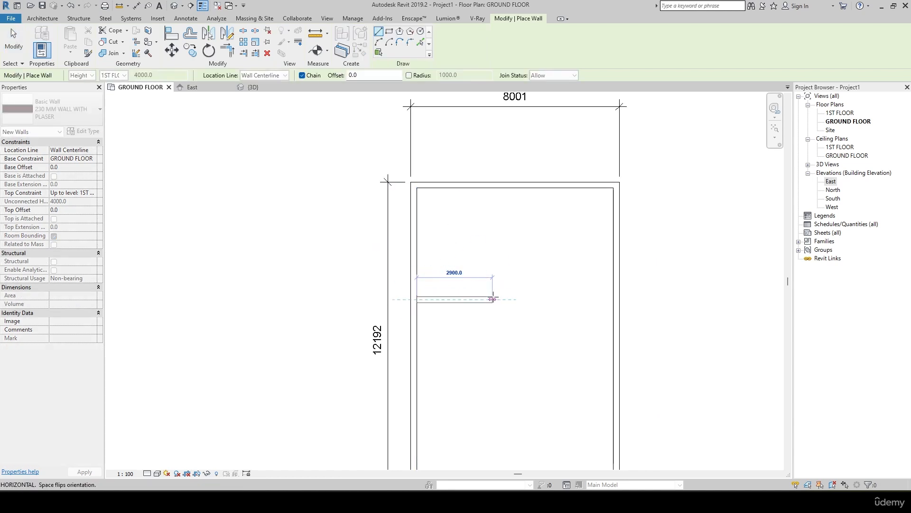
{"action": "left_click", "coordinate": [492, 299]}
{"action": "left_click", "coordinate": [489, 183]}
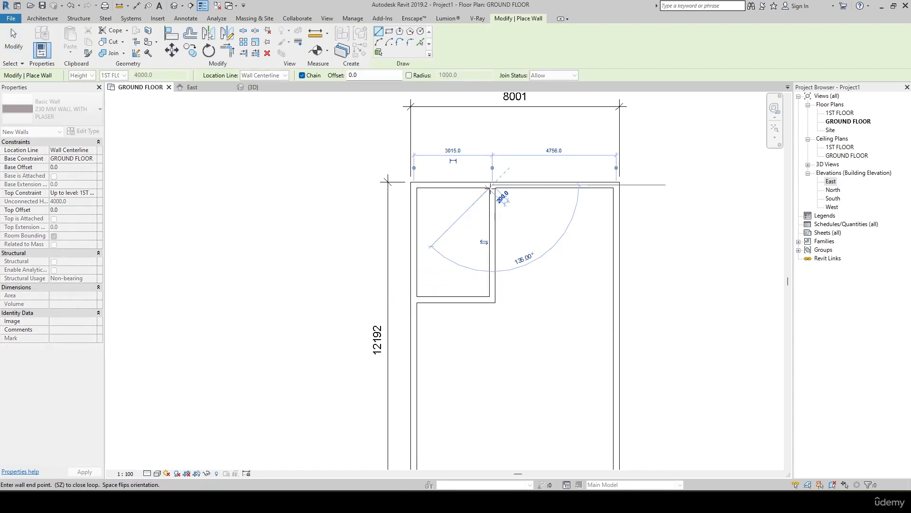
{"action": "key", "text": "alt+Tab"}
{"action": "key", "text": "alt+Tab"}
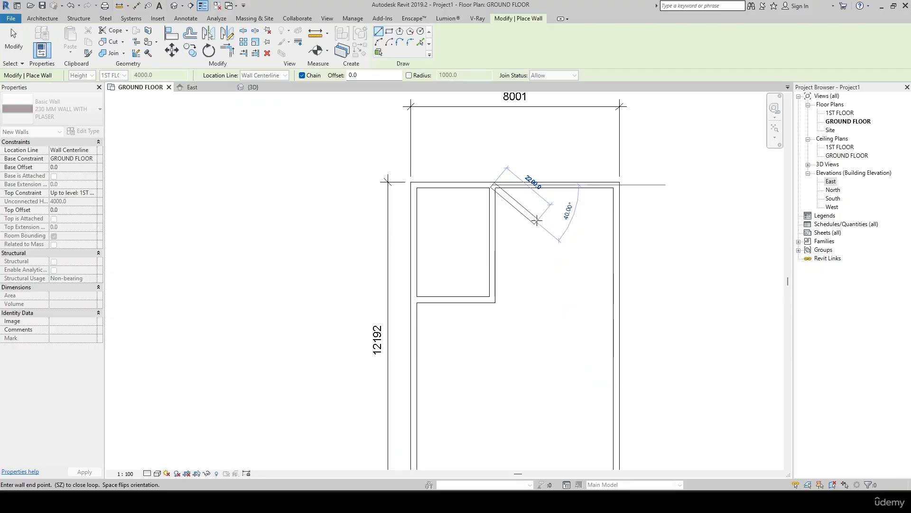
{"action": "key", "text": "alt+Tab"}
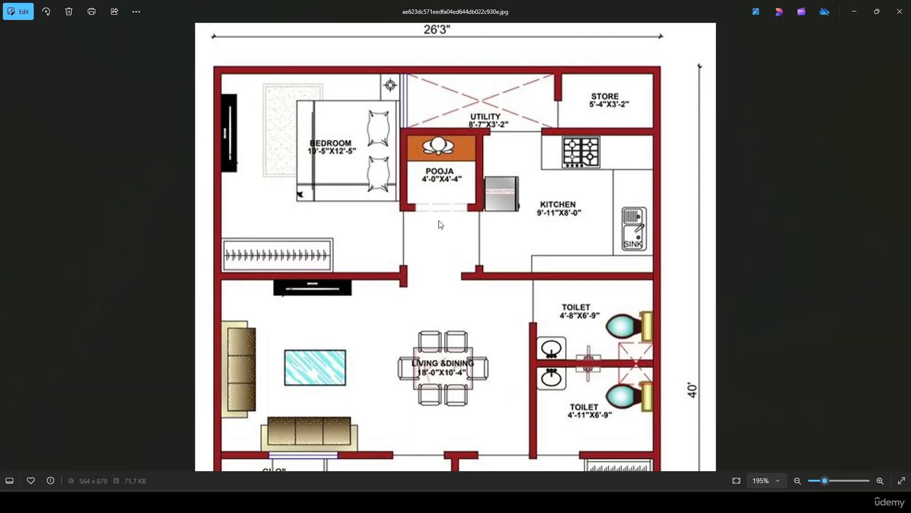
{"action": "key", "text": "alt+Tab"}
{"action": "key", "text": "Escape"}
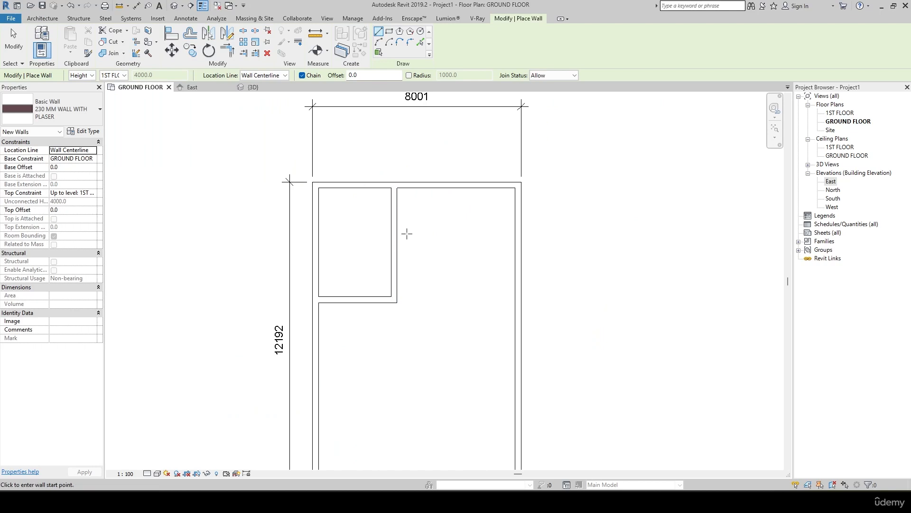
Step: Draw the utility and store's lower wall from the bedroom wall to the east wall, about 1600 mm below the north wall
{"action": "key", "text": "alt+Tab"}
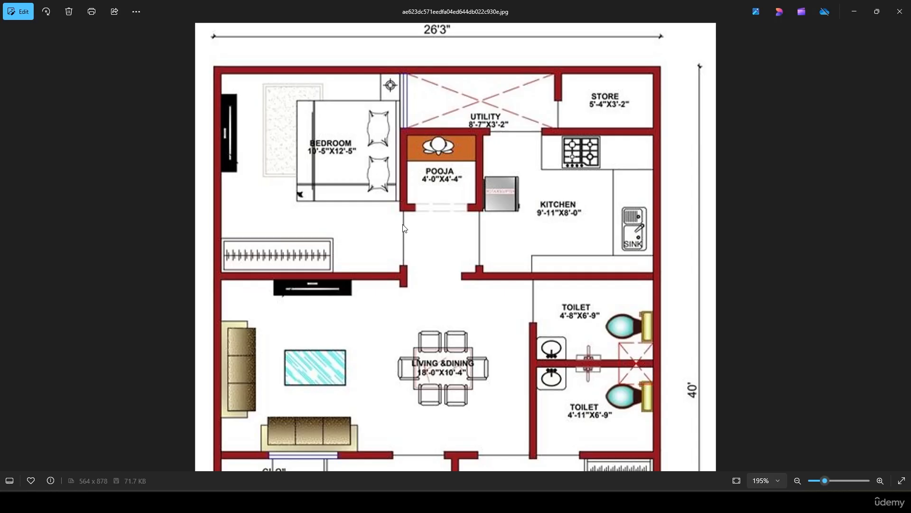
{"action": "key", "text": "alt+Tab"}
{"action": "left_click", "coordinate": [397, 227]}
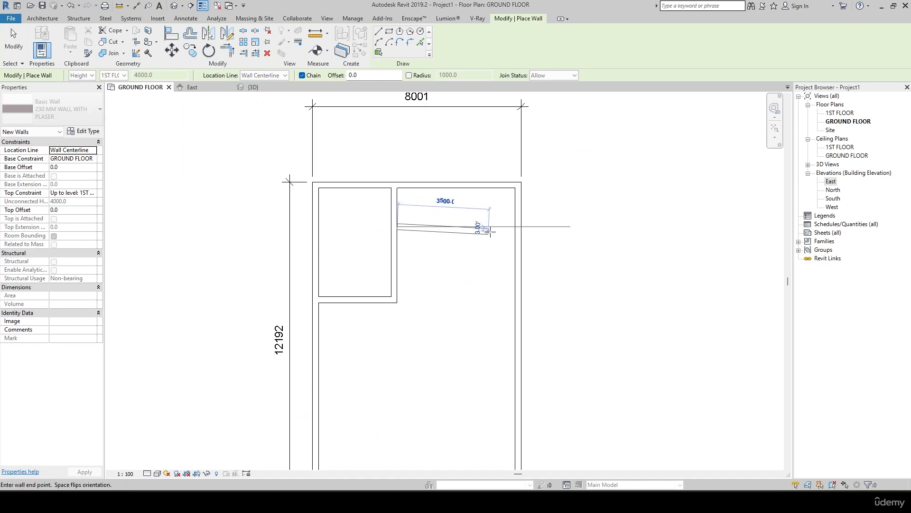
{"action": "left_click", "coordinate": [515, 227]}
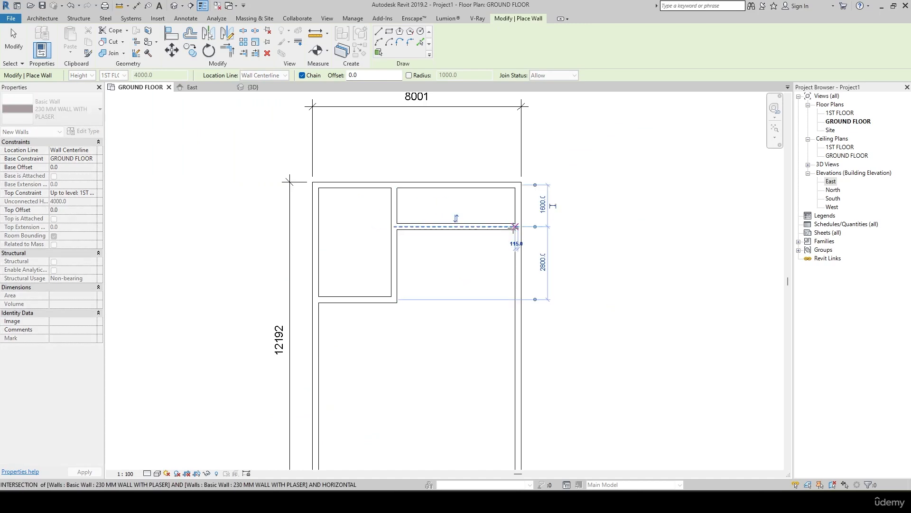
Step: Draw the partition between the utility and store from their lower wall up to the north wall
{"action": "key", "text": "alt+Tab"}
{"action": "key", "text": "alt+Tab"}
{"action": "left_click", "coordinate": [471, 226]}
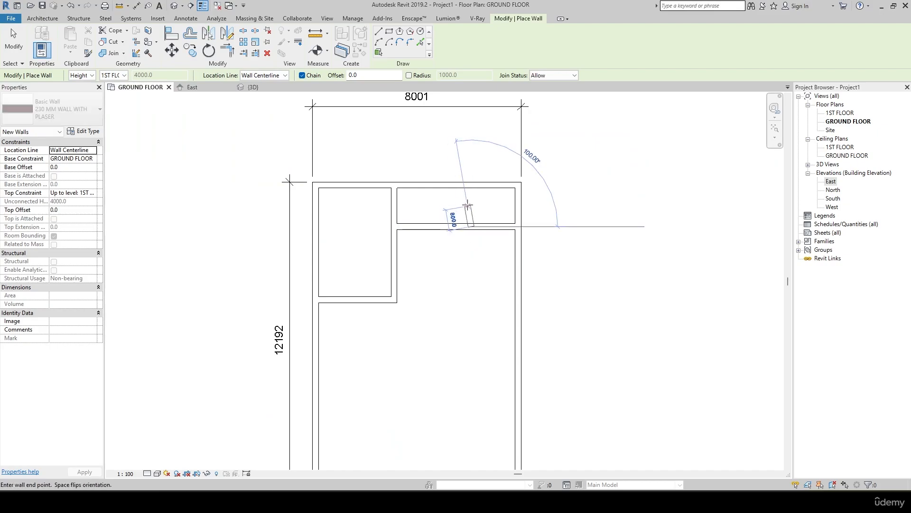
{"action": "left_click", "coordinate": [471, 188]}
{"action": "key", "text": "alt+Tab"}
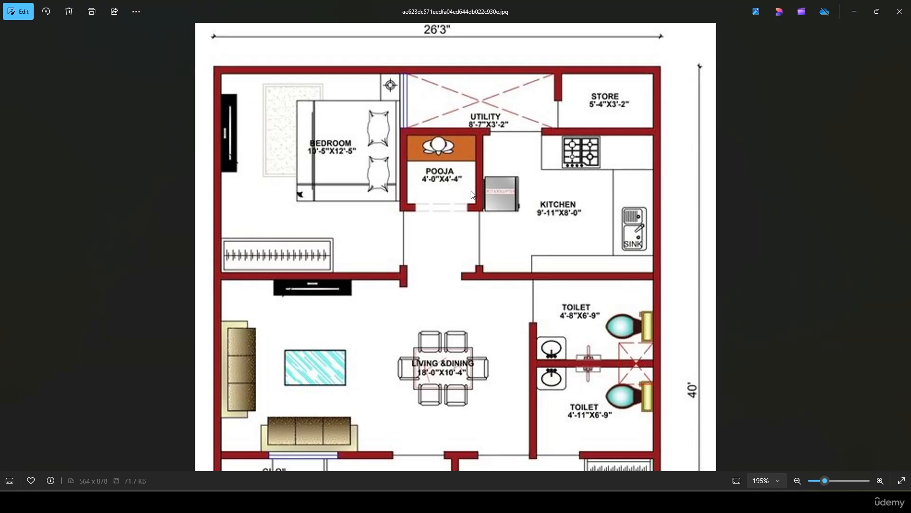
{"action": "key", "text": "alt+Tab"}
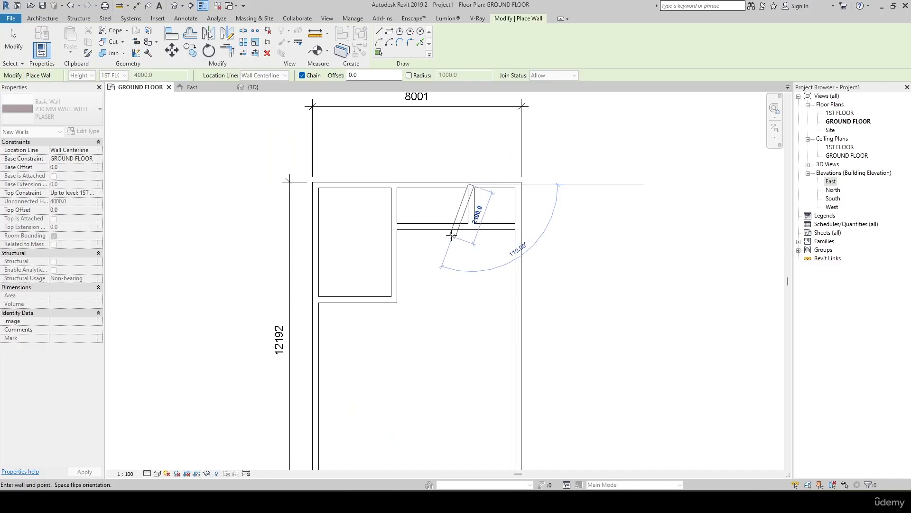
{"action": "key", "text": "Escape"}
{"action": "key", "text": "Escape"}
Step: Enclose the pooja room with a wall about 1415 mm down from the utility wall and a return to the bedroom wall
{"action": "key", "text": "alt+Tab"}
{"action": "key", "text": "alt+Tab"}
{"action": "key", "text": "w"}
{"action": "key", "text": "a"}
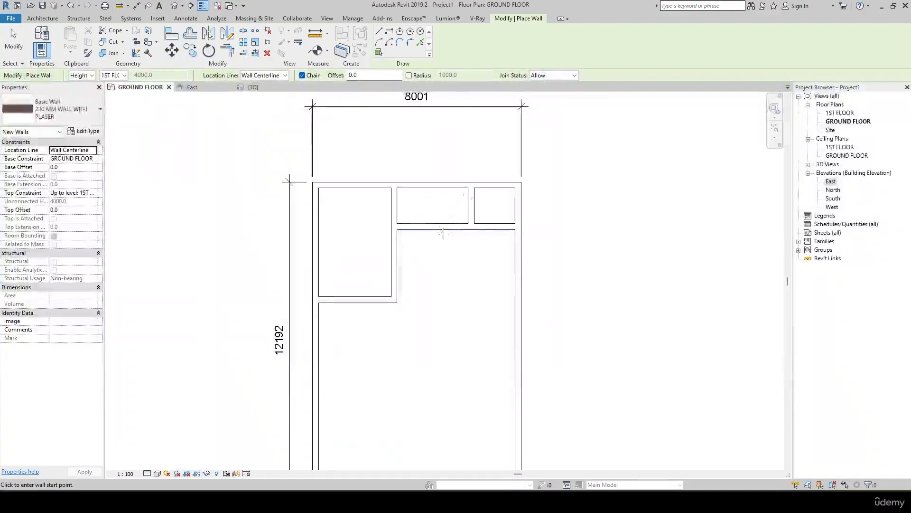
{"action": "left_click", "coordinate": [442, 230]}
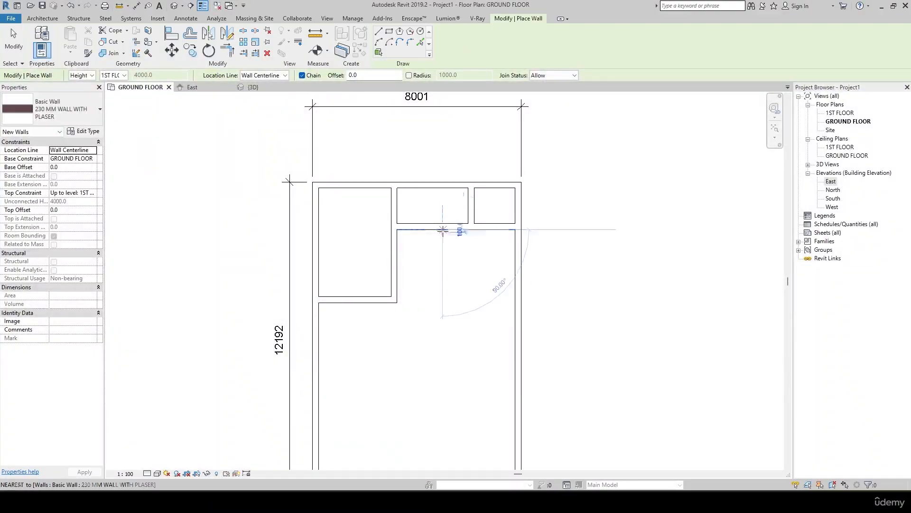
{"action": "left_click", "coordinate": [442, 264]}
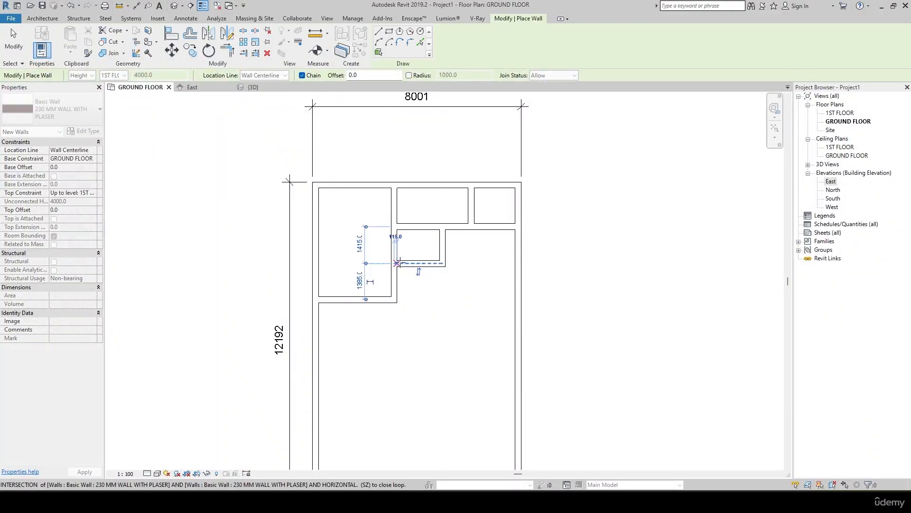
{"action": "key", "text": "alt+Tab"}
{"action": "key", "text": "alt+Tab"}
{"action": "key", "text": "Escape"}
{"action": "key", "text": "Escape"}
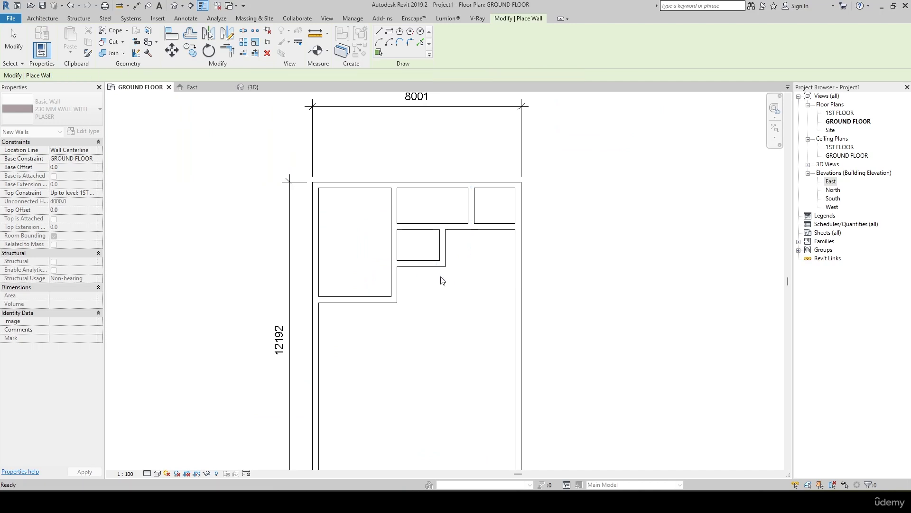
Step: Close off the kitchen with a wall about 1385 mm down from the pooja room's corner and across to the east wall
{"action": "scroll", "coordinate": [443, 262], "scroll_direction": "up", "scroll_amount": 3}
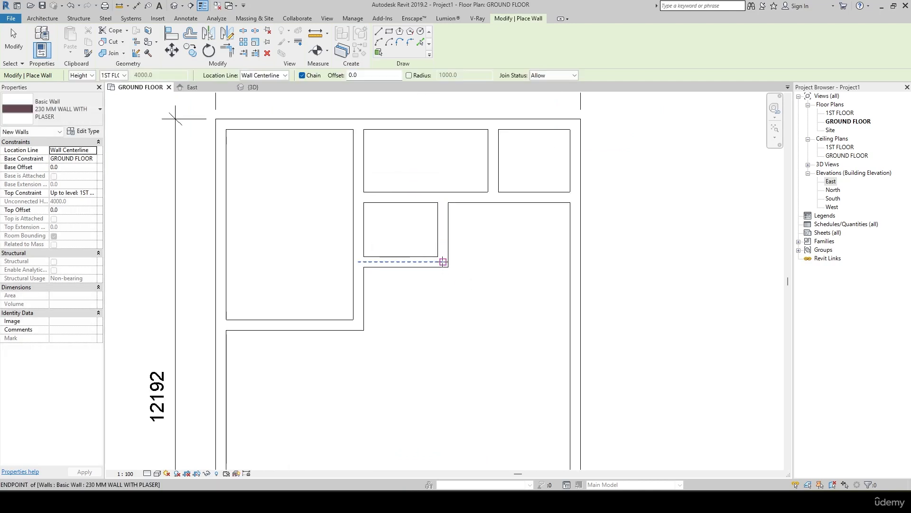
{"action": "left_click", "coordinate": [443, 262]}
{"action": "middle_click_drag", "start_coordinate": [444, 303], "coordinate": [437, 275]}
{"action": "left_click", "coordinate": [438, 298]}
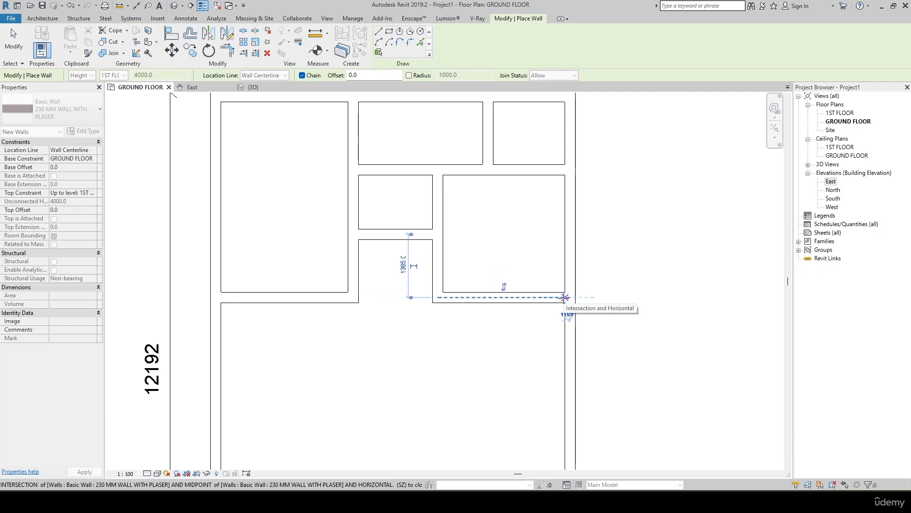
{"action": "key", "text": "alt+Tab"}
{"action": "key", "text": "alt+Tab"}
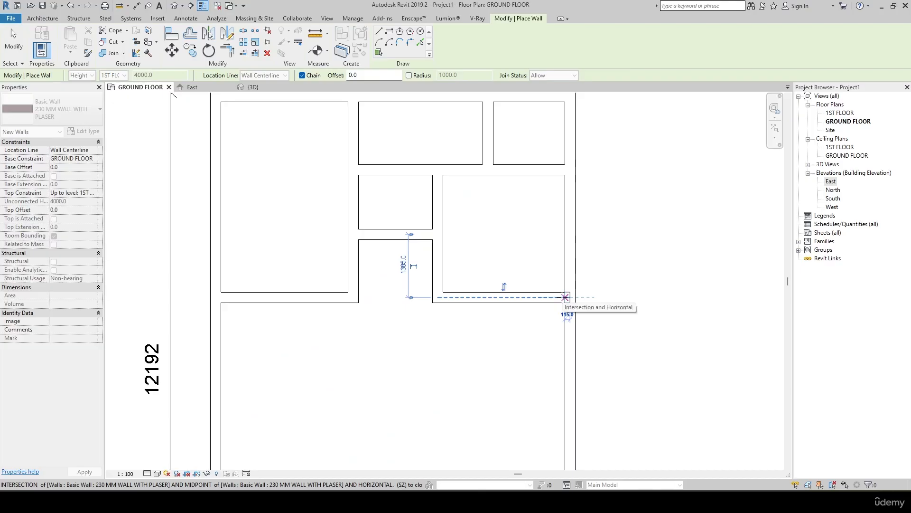
{"action": "left_click", "coordinate": [566, 299]}
Step: Enclose the living and dining area with a wall from the west wall, turning about 3500 mm up to the kitchen wall
{"action": "scroll", "coordinate": [483, 285], "scroll_direction": "down", "scroll_amount": 3}
{"action": "middle_click_drag", "start_coordinate": [492, 292], "coordinate": [487, 222]}
{"action": "key", "text": "alt+Tab"}
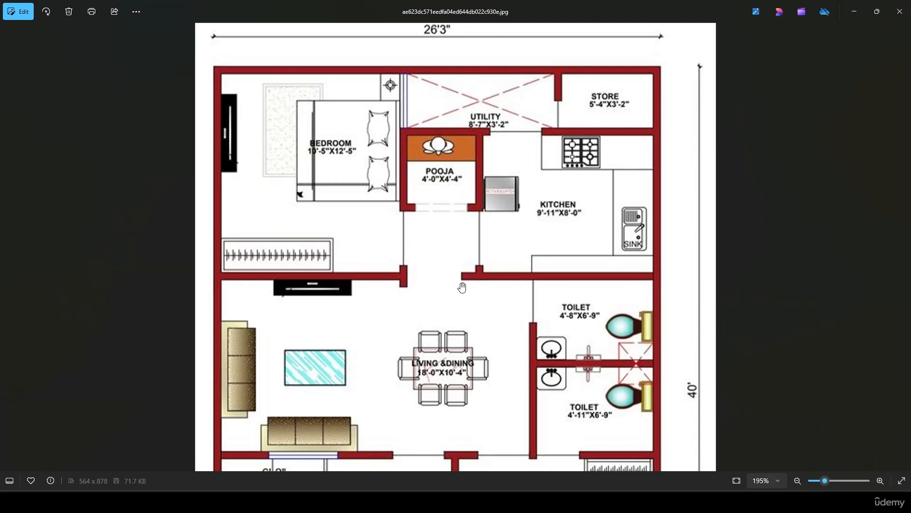
{"action": "scroll", "coordinate": [462, 288], "scroll_direction": "down", "scroll_amount": 2}
{"action": "left_click_drag", "start_coordinate": [463, 311], "coordinate": [462, 265]}
{"action": "key", "text": "alt+Tab"}
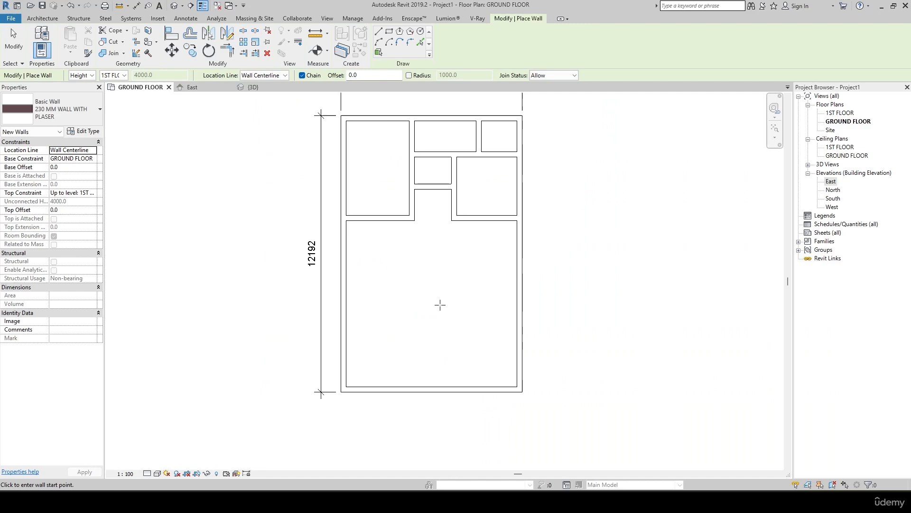
{"action": "left_click", "coordinate": [347, 298]}
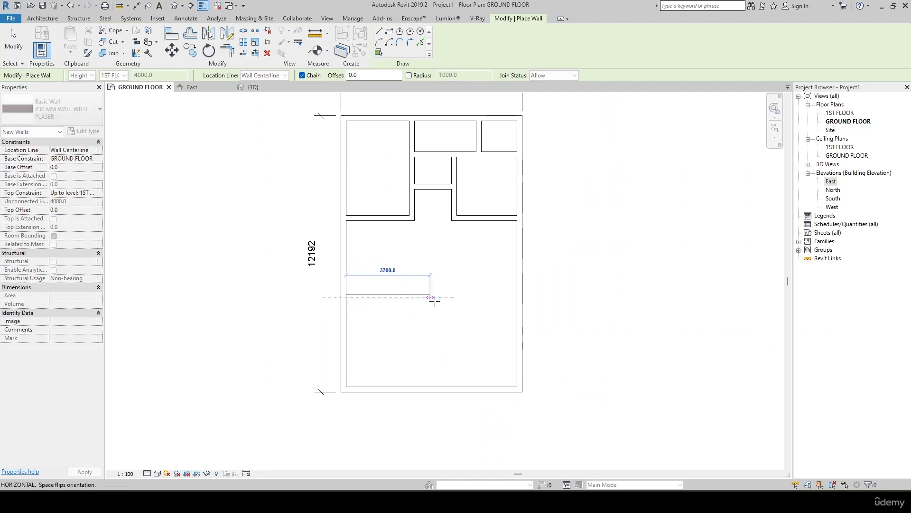
{"action": "key", "text": "alt+Tab"}
{"action": "key", "text": "alt+Tab"}
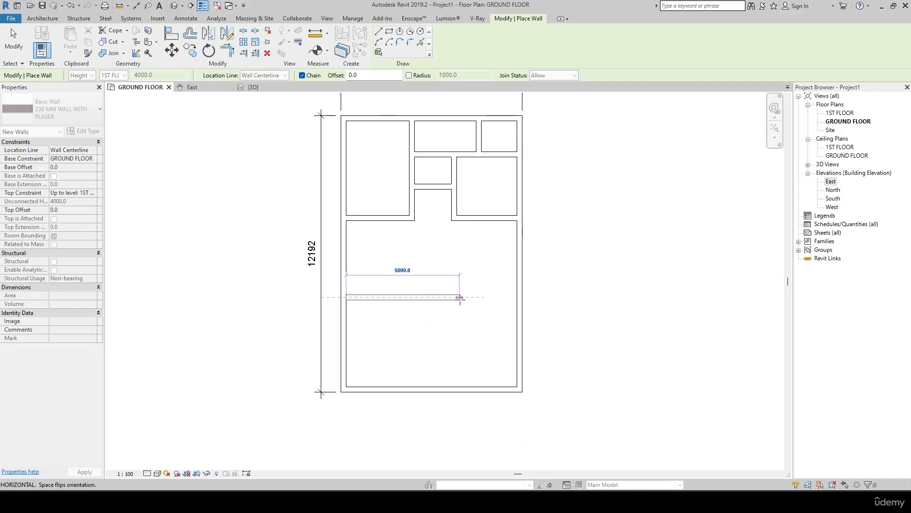
{"action": "left_click", "coordinate": [464, 297]}
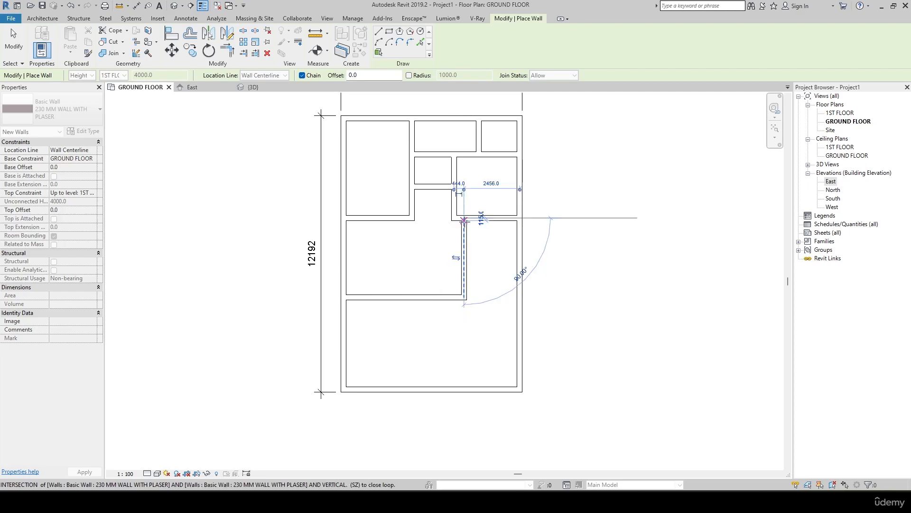
{"action": "key", "text": "alt+Tab"}
{"action": "key", "text": "alt+Tab"}
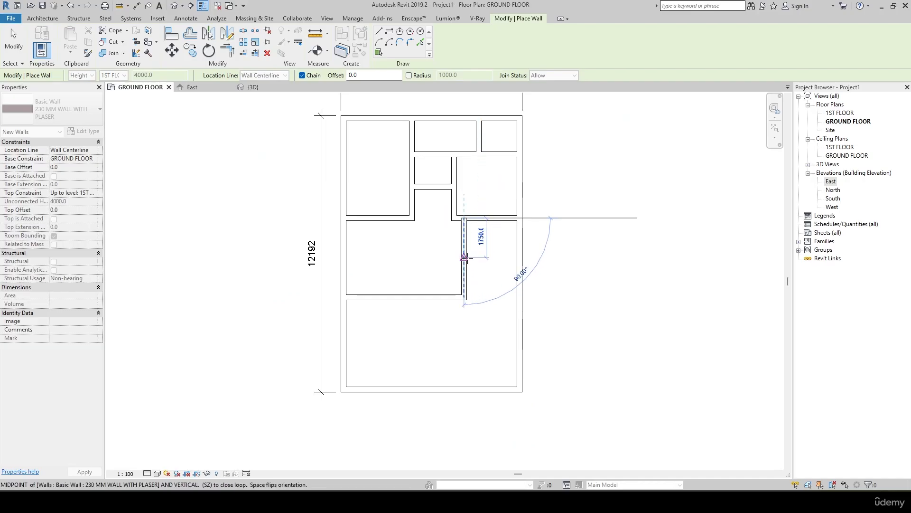
{"action": "left_click", "coordinate": [465, 219]}
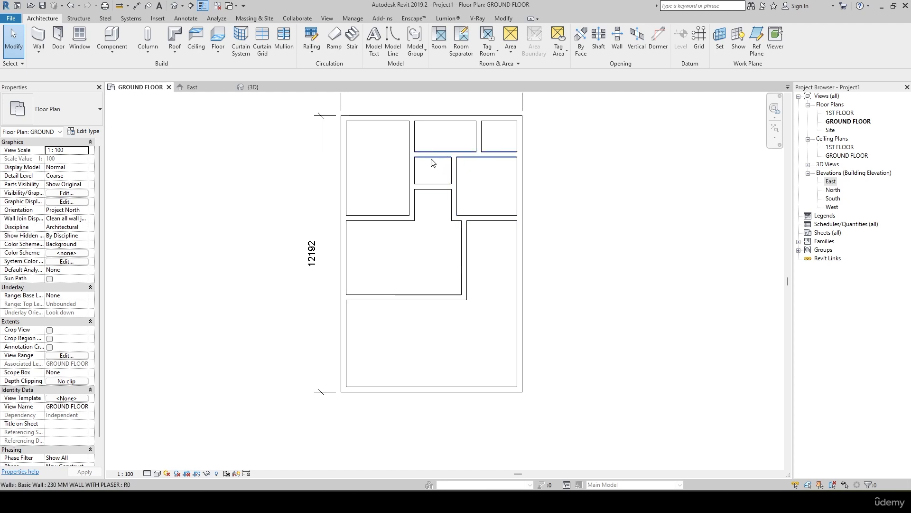
Step: Draw the wall dividing the two toilets from the living area's side wall to the east wall, about 2000 mm below the kitchen wall
{"action": "left_click", "coordinate": [470, 262]}
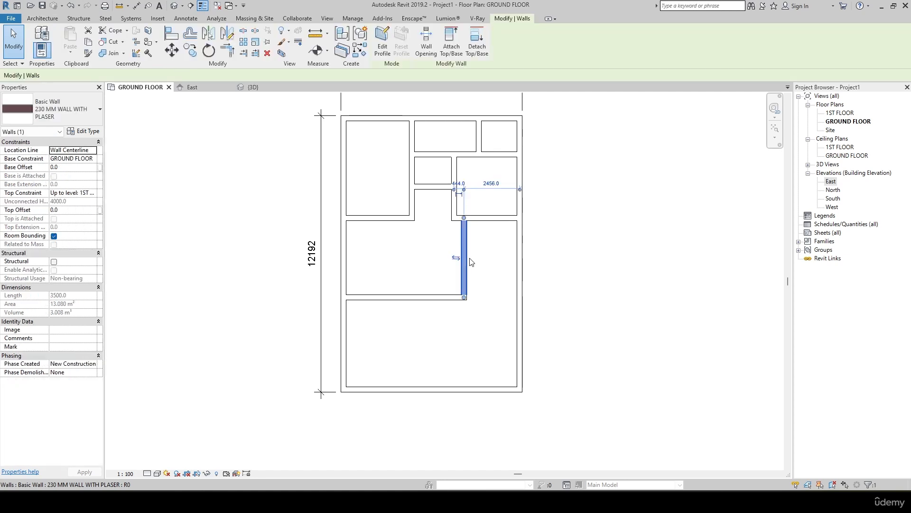
{"action": "key", "text": "s"}
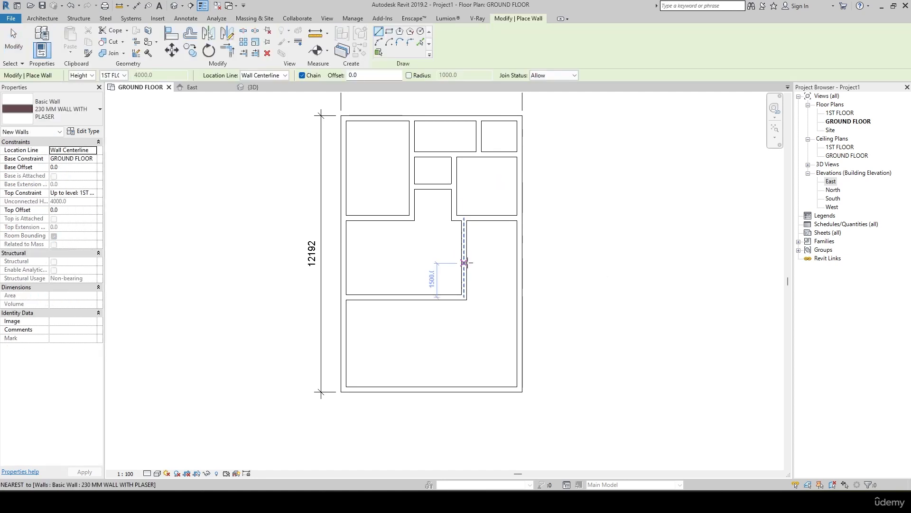
{"action": "left_click", "coordinate": [520, 263]}
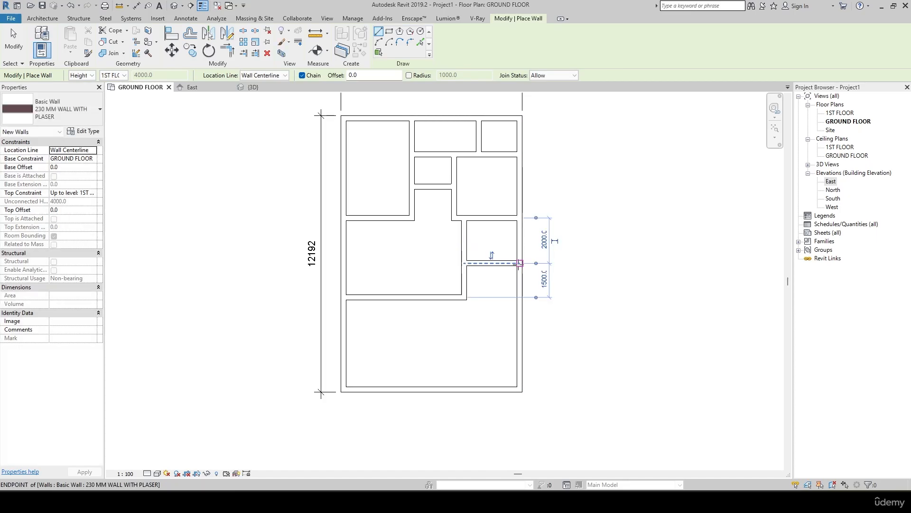
Step: Extend the living area's lower wall from its corner to the east wall, closing off the lower toilet
{"action": "key", "text": "alt+Tab"}
{"action": "key", "text": "alt+Tab"}
{"action": "middle_click_drag", "start_coordinate": [490, 294], "coordinate": [488, 259]}
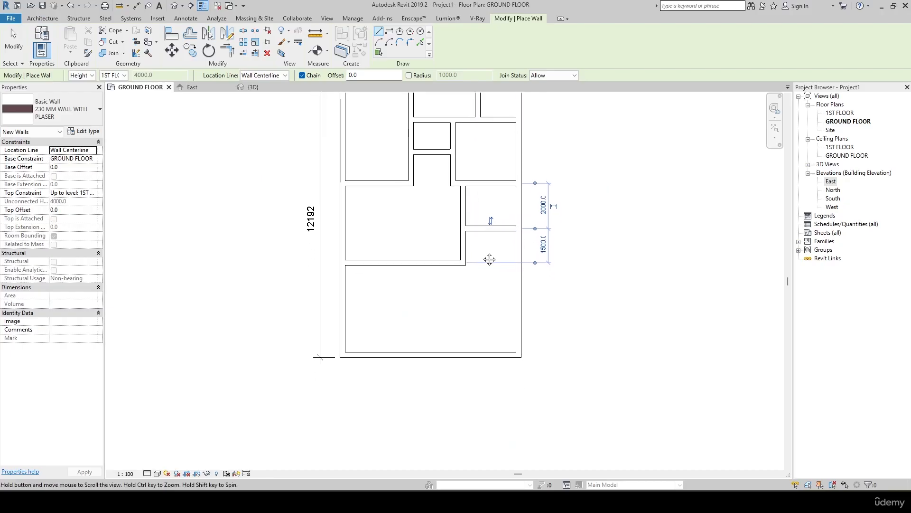
{"action": "left_click", "coordinate": [466, 265]}
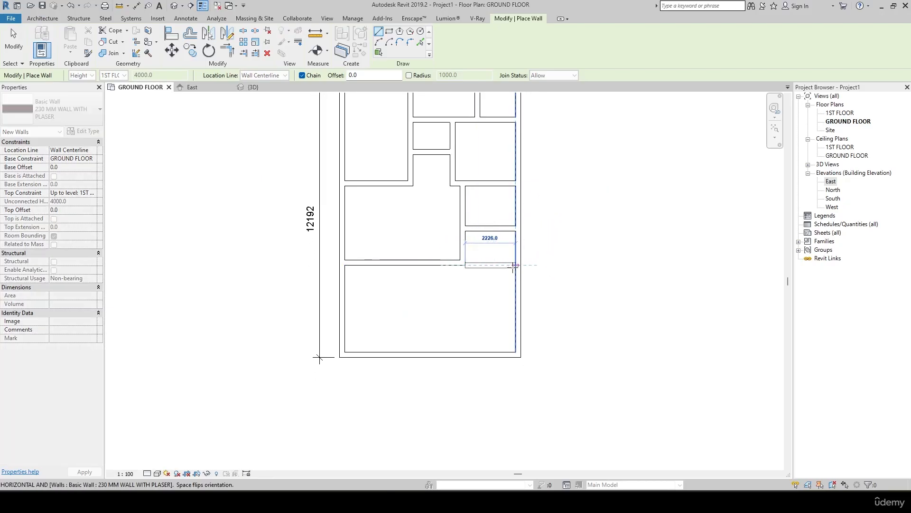
{"action": "key", "text": "Escape"}
{"action": "scroll", "coordinate": [462, 263], "scroll_direction": "up", "scroll_amount": 4}
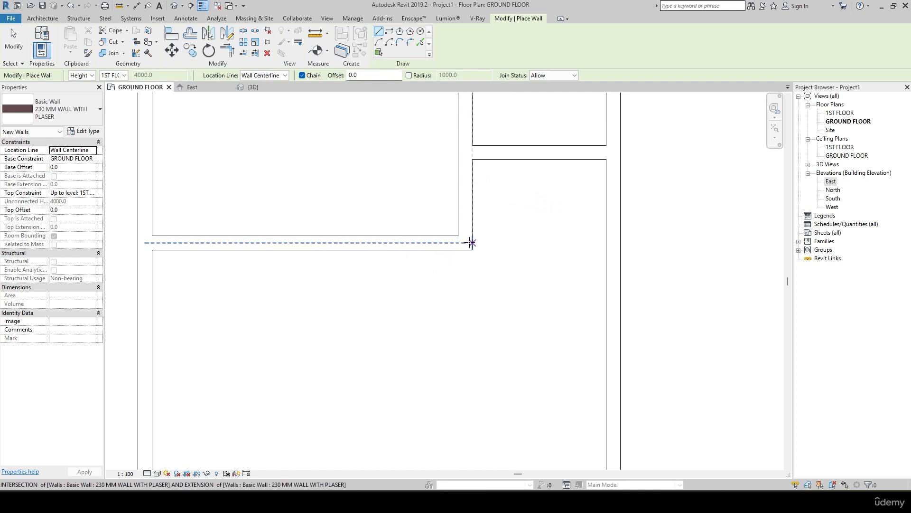
{"action": "left_click", "coordinate": [466, 241]}
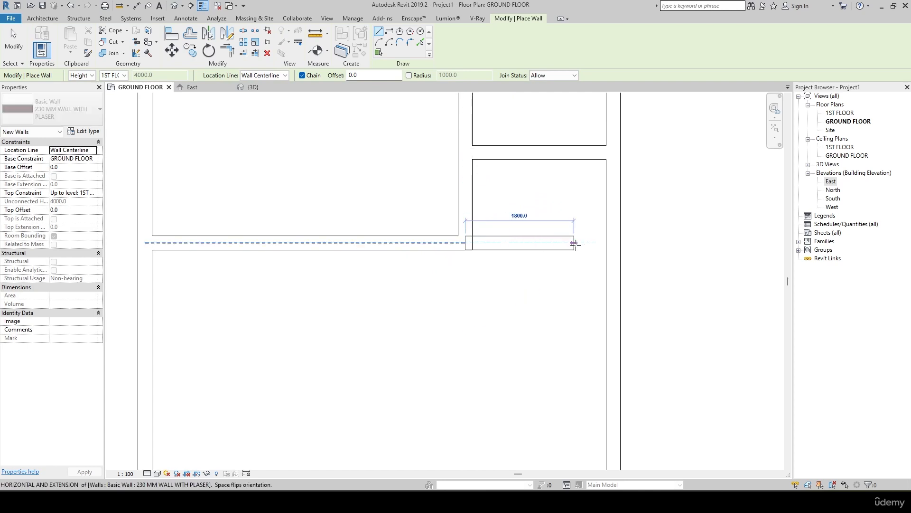
{"action": "left_click", "coordinate": [605, 242]}
{"action": "key", "text": "Escape"}
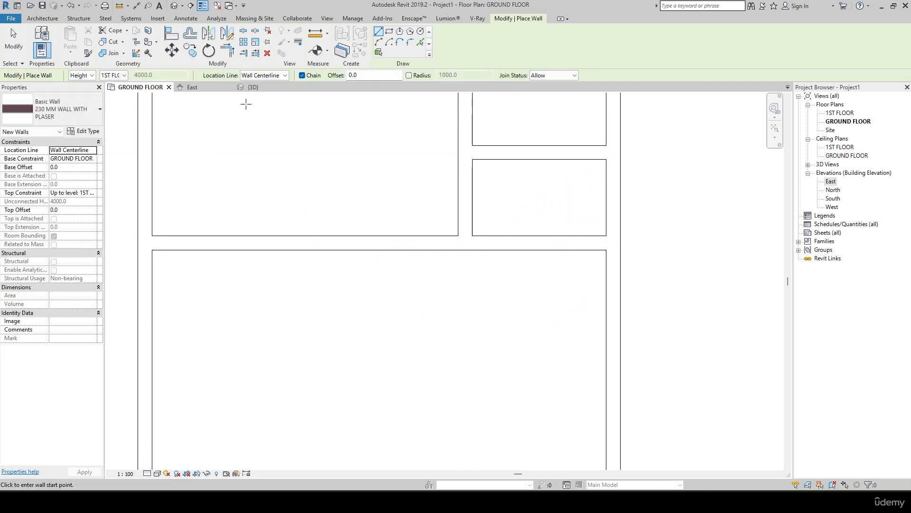
Step: Draw the wall separating the parking from the front bedroom, about 3832 mm from the living area's lower wall to the south wall
{"action": "scroll", "coordinate": [466, 236], "scroll_direction": "down", "scroll_amount": 3}
{"action": "mouse_move", "coordinate": [483, 281]}
{"action": "middle_mouse_down"}
{"action": "mouse_move", "coordinate": [485, 262]}
{"action": "mouse_move", "coordinate": [481, 291]}
{"action": "middle_mouse_up"}
{"action": "middle_click_drag", "start_coordinate": [415, 284], "coordinate": [420, 244]}
{"action": "key", "text": "alt+Tab"}
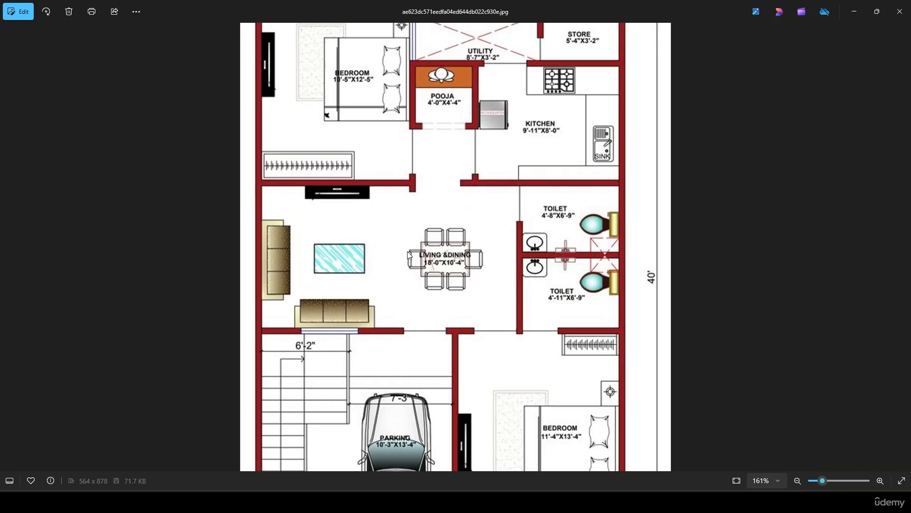
{"action": "scroll", "coordinate": [407, 252], "scroll_direction": "down", "scroll_amount": 2}
{"action": "left_click_drag", "start_coordinate": [442, 328], "coordinate": [438, 222]}
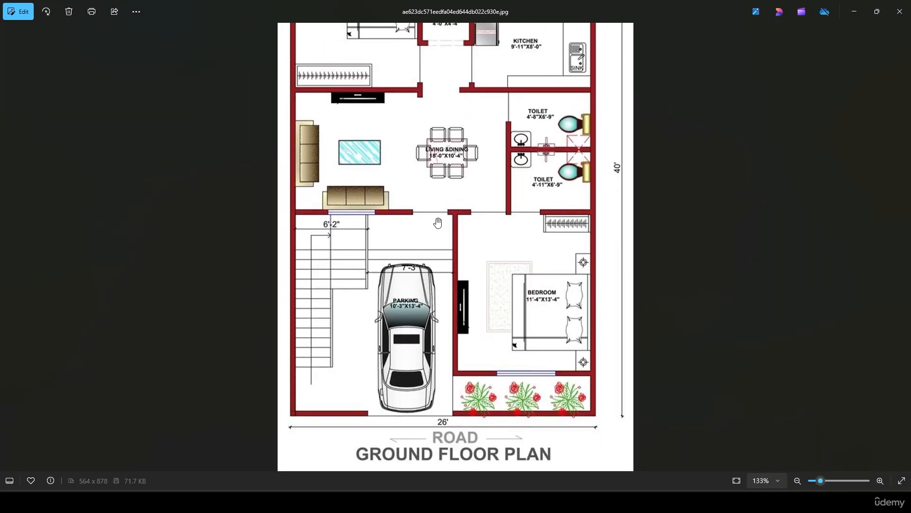
{"action": "key", "text": "alt+Tab"}
{"action": "middle_click_drag", "start_coordinate": [382, 266], "coordinate": [382, 241]}
{"action": "key", "text": "alt+Tab"}
{"action": "key", "text": "alt+Tab"}
{"action": "left_click", "coordinate": [411, 193]}
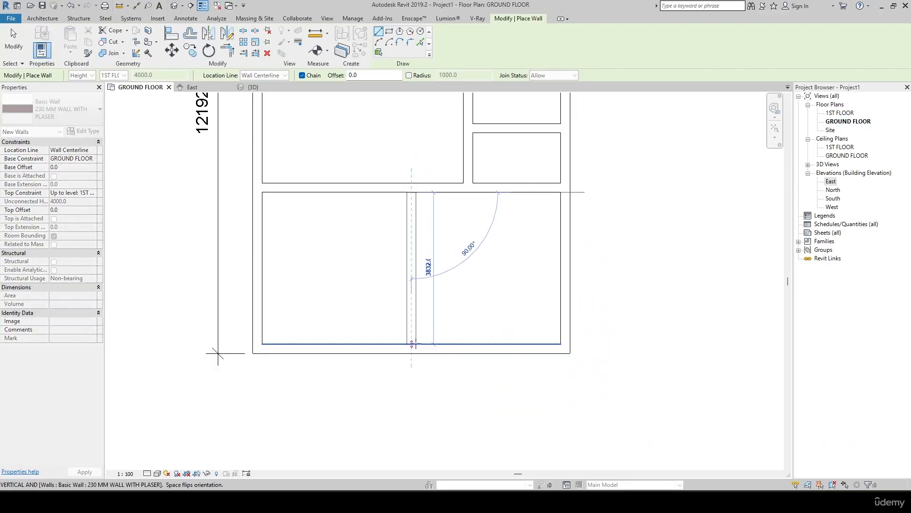
{"action": "left_click", "coordinate": [412, 343]}
{"action": "key", "text": "alt+Tab"}
{"action": "key", "text": "alt+Tab"}
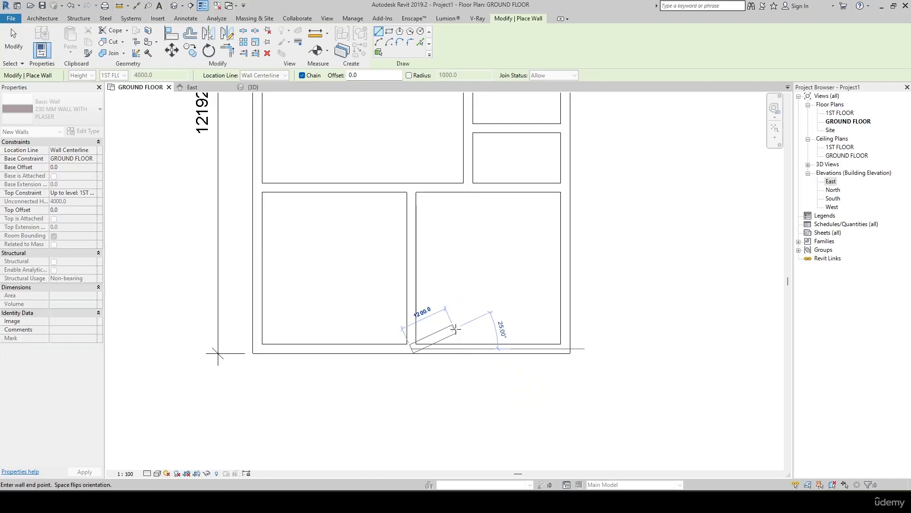
{"action": "key", "text": "Escape"}
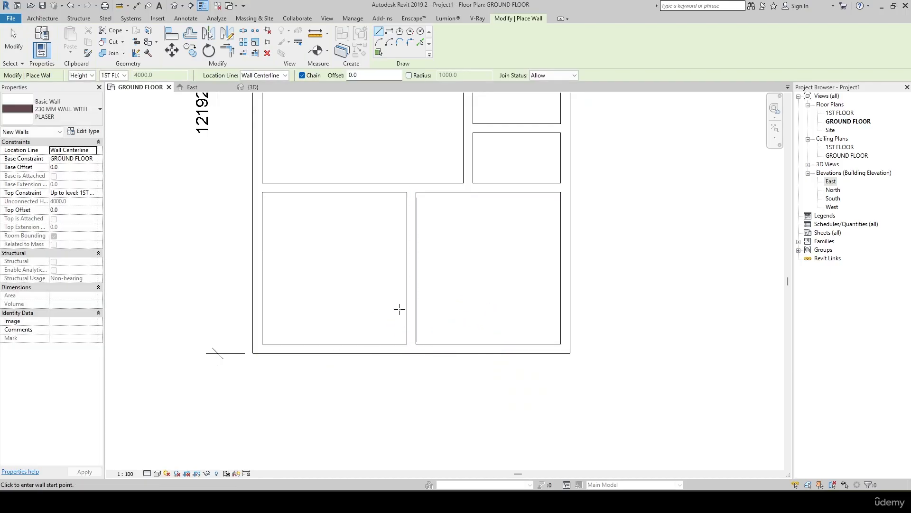
{"action": "key", "text": "Escape"}
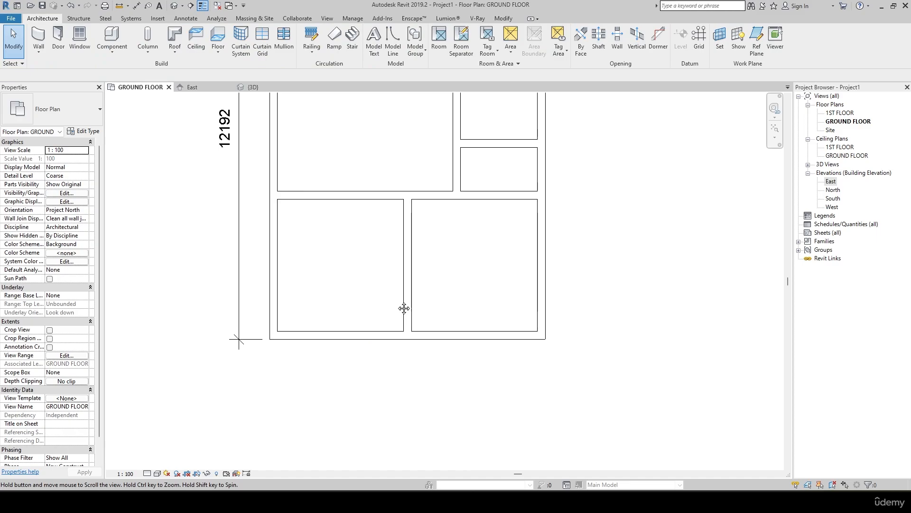
Step: Draw the front bedroom's lower wall from the parking wall to the east wall, about 2962 mm below the living area's wall
{"action": "key", "text": "alt+Tab"}
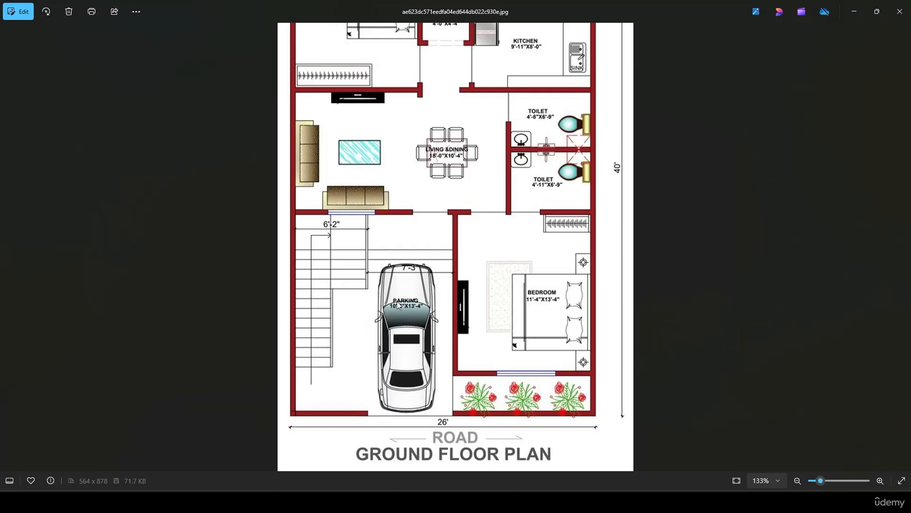
{"action": "key", "text": "alt+Tab"}
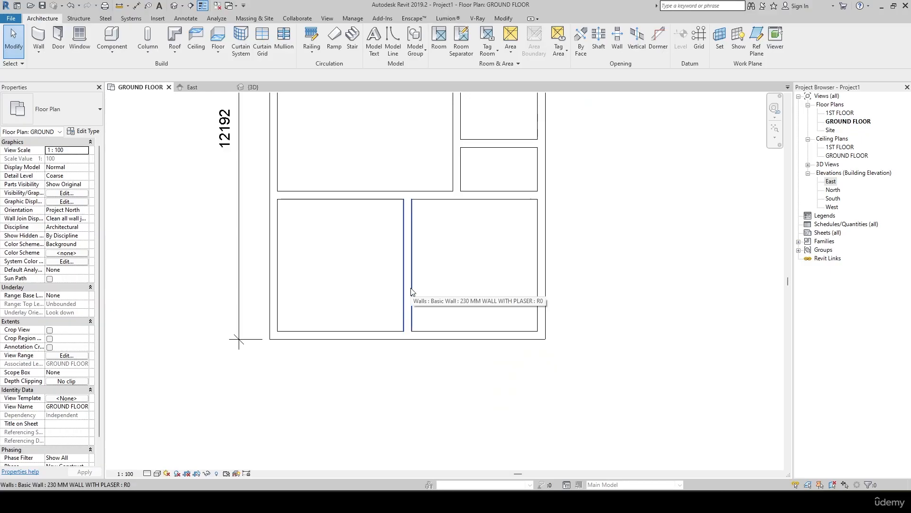
{"action": "left_click", "coordinate": [410, 291]}
{"action": "key", "text": "Delete"}
{"action": "key", "text": "w"}
{"action": "key", "text": "a"}
{"action": "left_click", "coordinate": [412, 297]}
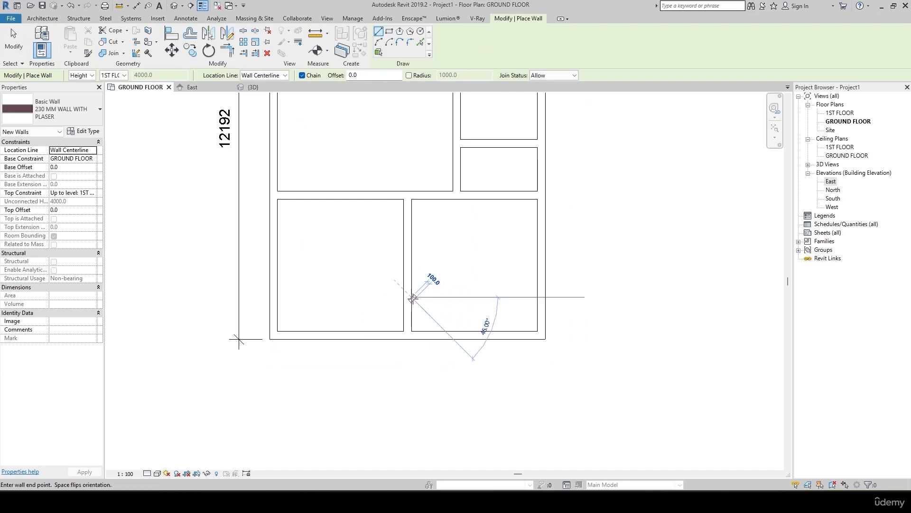
{"action": "left_click", "coordinate": [536, 297]}
{"action": "key", "text": "Escape"}
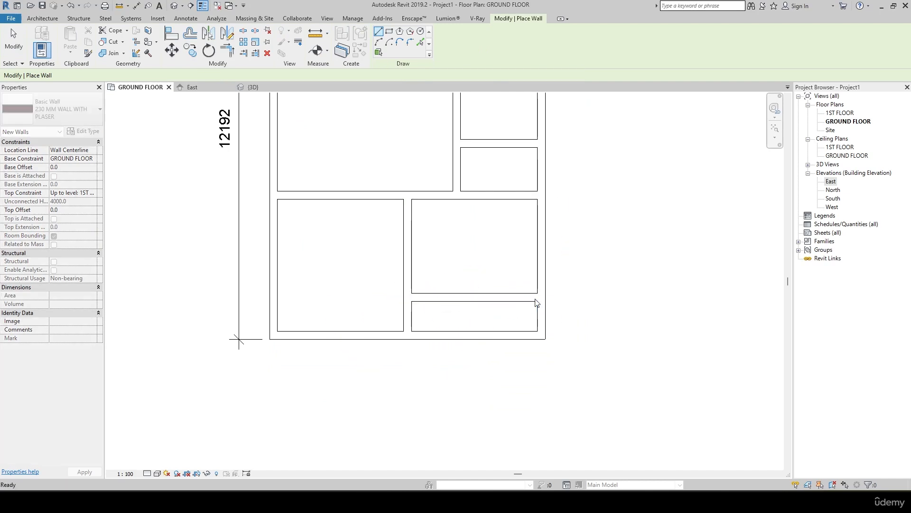
{"action": "scroll", "coordinate": [518, 308], "scroll_direction": "down", "scroll_amount": 2}
{"action": "scroll", "coordinate": [502, 320], "scroll_direction": "down", "scroll_amount": 3}
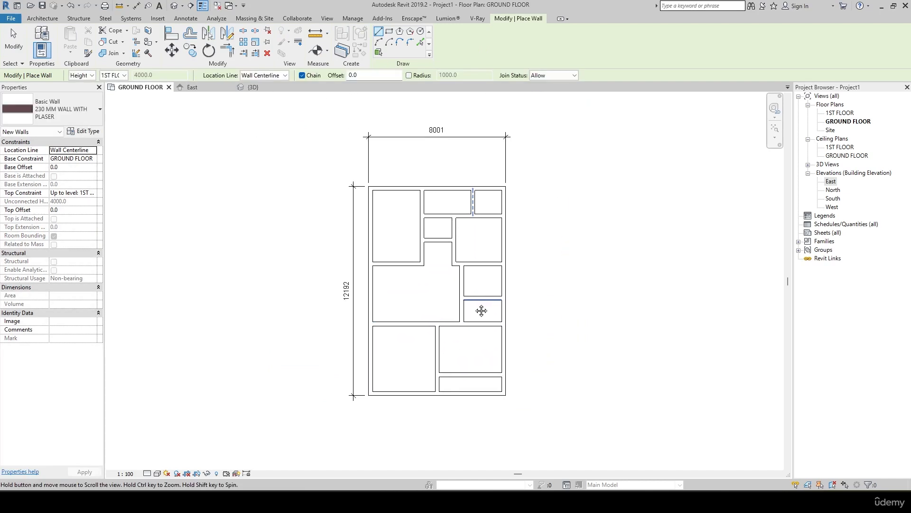
{"action": "scroll", "coordinate": [342, 356], "scroll_direction": "up", "scroll_amount": 4}
{"action": "key", "text": "Escape"}
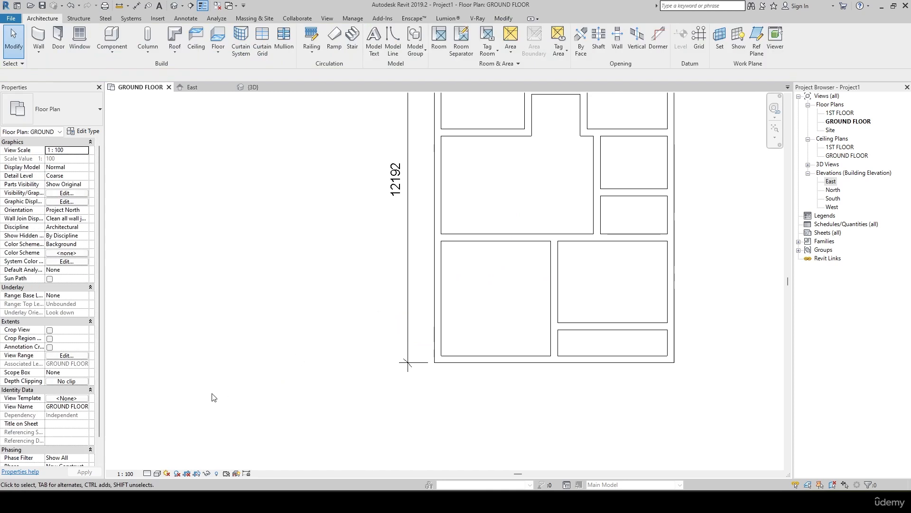
Step: Set the ground floor plan's detail level to Fine and inspect the wall layers up close
{"action": "left_click", "coordinate": [147, 474]}
{"action": "left_click", "coordinate": [152, 464]}
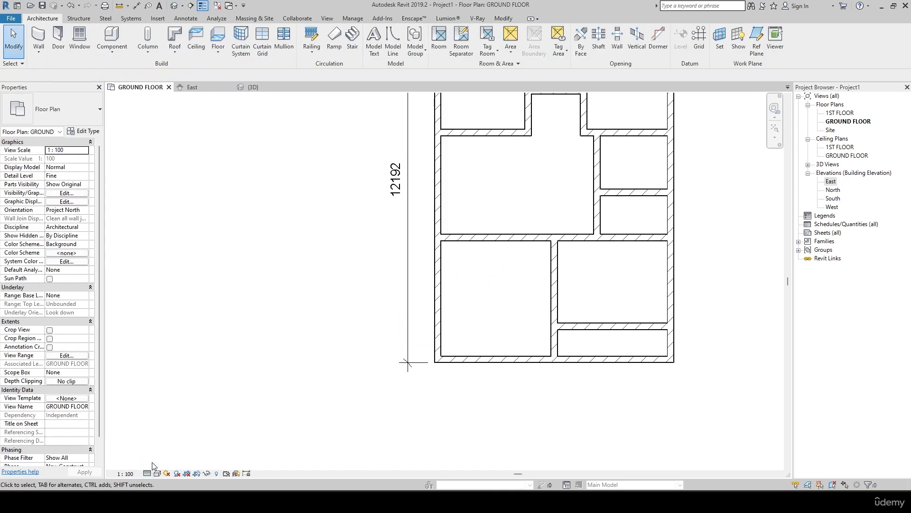
{"action": "middle_click_drag", "start_coordinate": [338, 352], "coordinate": [274, 413]}
{"action": "scroll", "coordinate": [345, 348], "scroll_direction": "up", "scroll_amount": 6}
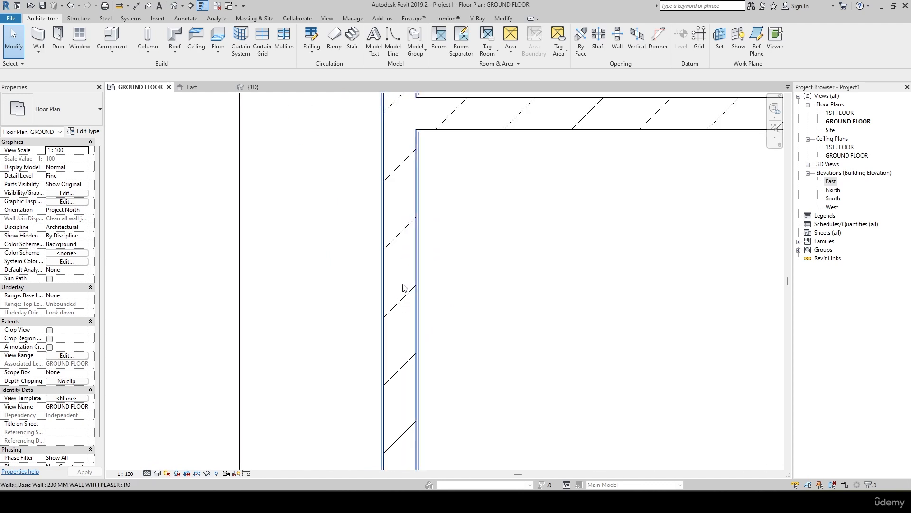
Step: Preview the plan in the Shaded visual style, then return it to Hidden Line
{"action": "left_click", "coordinate": [158, 475]}
{"action": "left_click", "coordinate": [180, 433]}
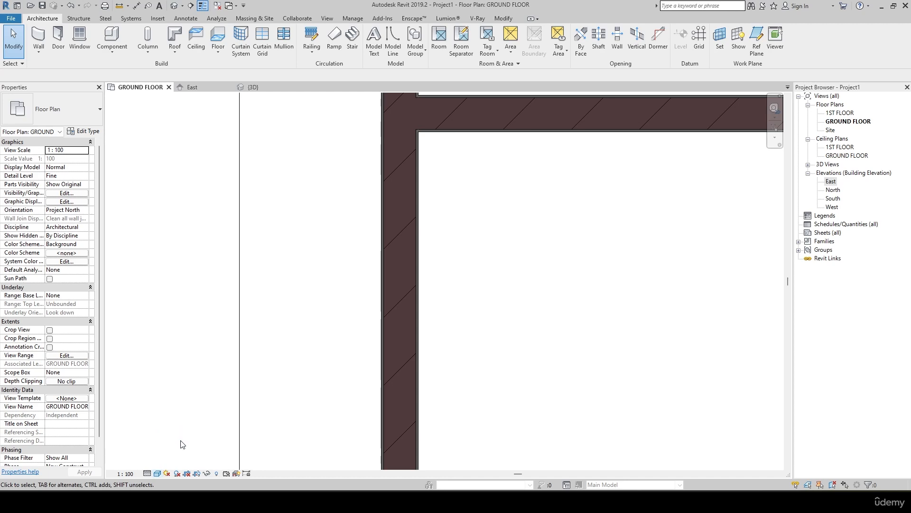
{"action": "left_click", "coordinate": [158, 475]}
{"action": "left_click", "coordinate": [180, 422]}
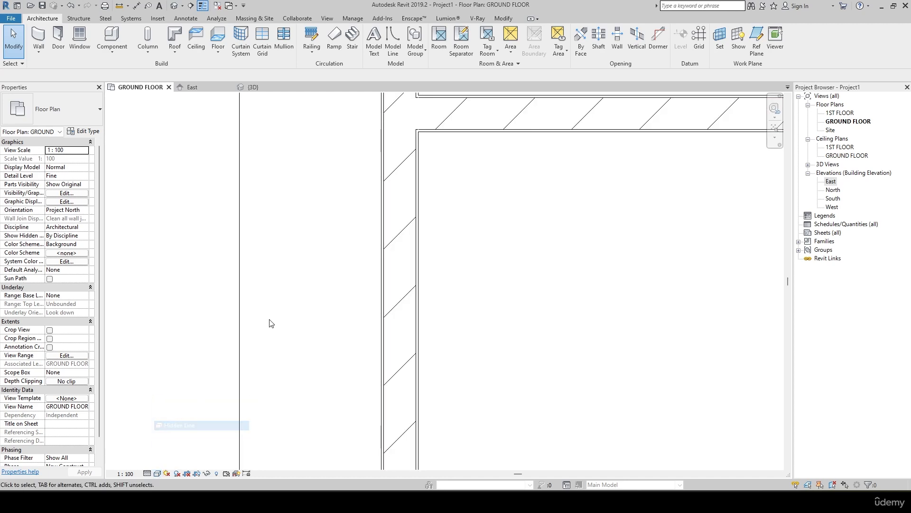
{"action": "scroll", "coordinate": [271, 320], "scroll_direction": "down", "scroll_amount": 3}
{"action": "scroll", "coordinate": [407, 340], "scroll_direction": "down", "scroll_amount": 5}
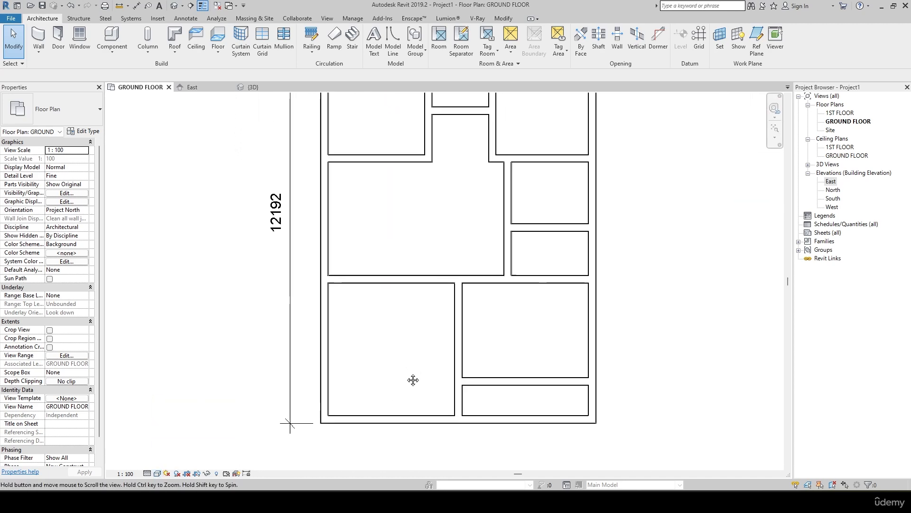
Step: Check the parking area on the reference plan and dimension its clear width between the inner wall faces
{"action": "key", "text": "alt+Tab"}
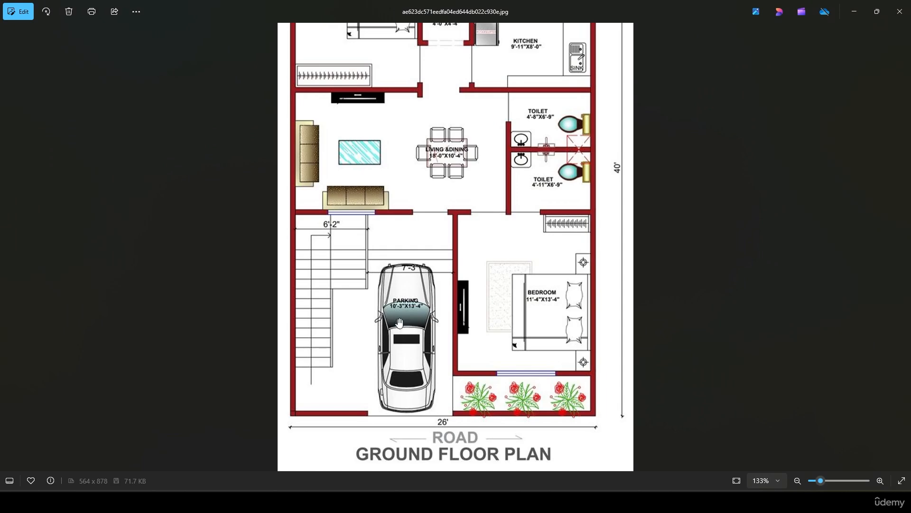
{"action": "scroll", "coordinate": [400, 323], "scroll_direction": "up", "scroll_amount": 4}
{"action": "scroll", "coordinate": [320, 275], "scroll_direction": "down", "scroll_amount": 3}
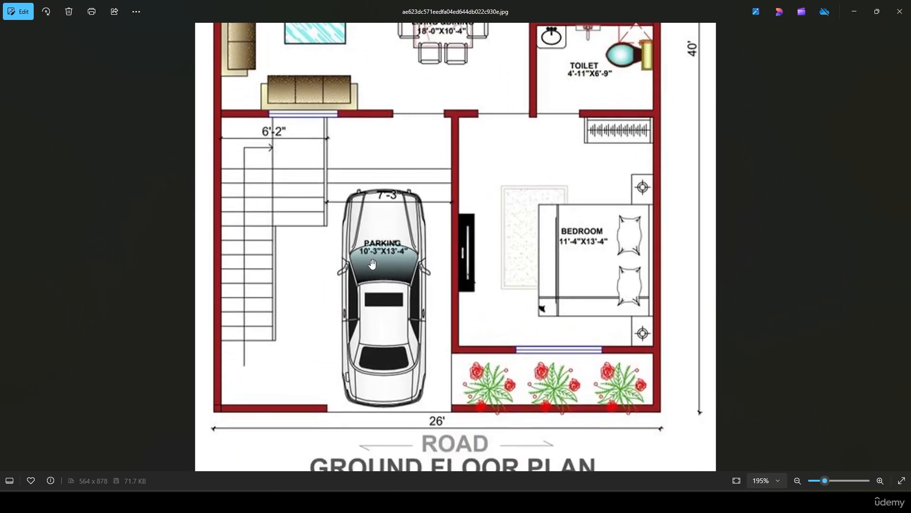
{"action": "key", "text": "alt+Tab"}
{"action": "scroll", "coordinate": [379, 360], "scroll_direction": "up", "scroll_amount": 3}
{"action": "middle_click_drag", "start_coordinate": [377, 381], "coordinate": [390, 334]}
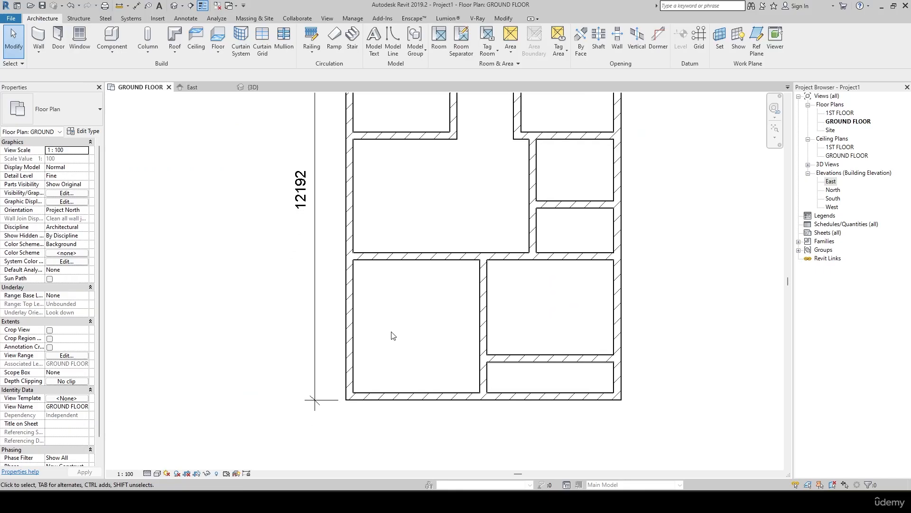
{"action": "key", "text": "d"}
{"action": "key", "text": "i"}
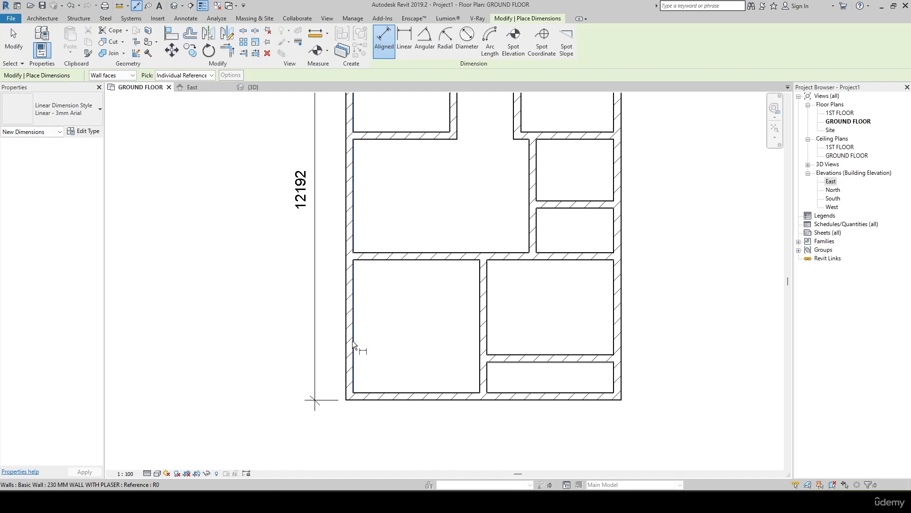
{"action": "left_click", "coordinate": [353, 341]}
{"action": "left_click", "coordinate": [481, 356]}
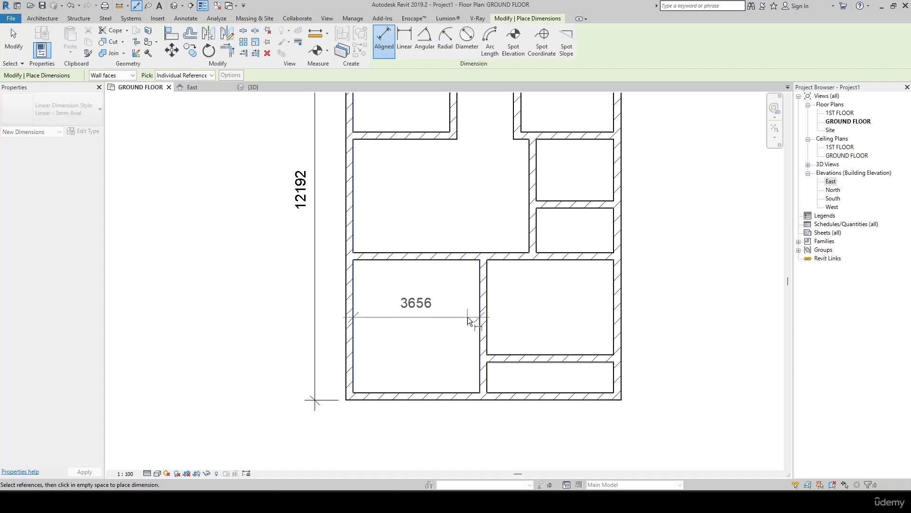
{"action": "left_click", "coordinate": [468, 315]}
{"action": "key", "text": "Escape"}
{"action": "key", "text": "Escape"}
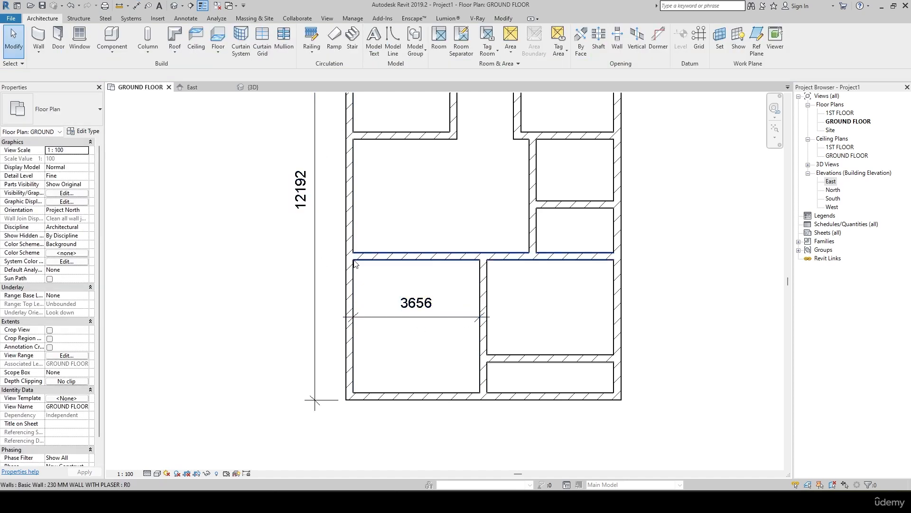
Step: Set the parking area's clear width to 10'3" by moving the wall shared with the front bedroom
{"action": "scroll", "coordinate": [344, 305], "scroll_direction": "down", "scroll_amount": 3}
{"action": "middle_click_drag", "start_coordinate": [359, 328], "coordinate": [370, 398]}
{"action": "scroll", "coordinate": [405, 418], "scroll_direction": "up", "scroll_amount": 4}
{"action": "middle_click_drag", "start_coordinate": [415, 417], "coordinate": [401, 359]}
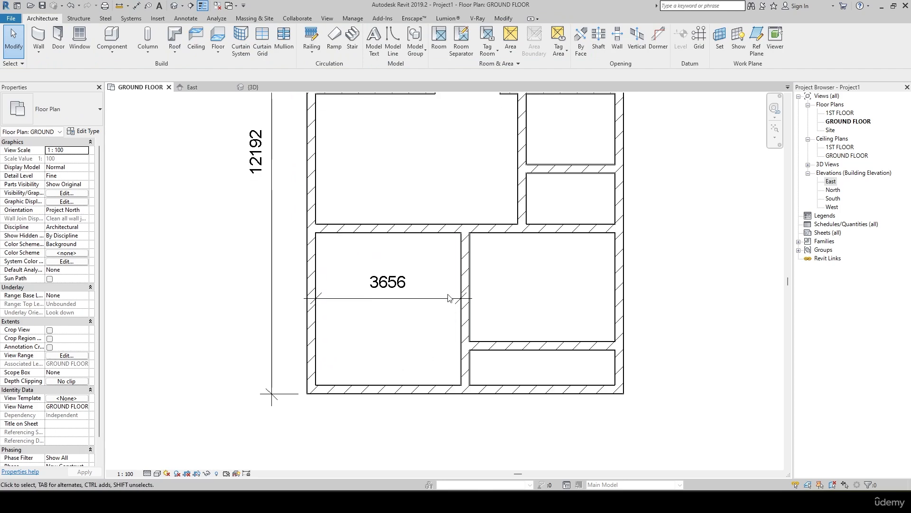
{"action": "left_click", "coordinate": [463, 276]}
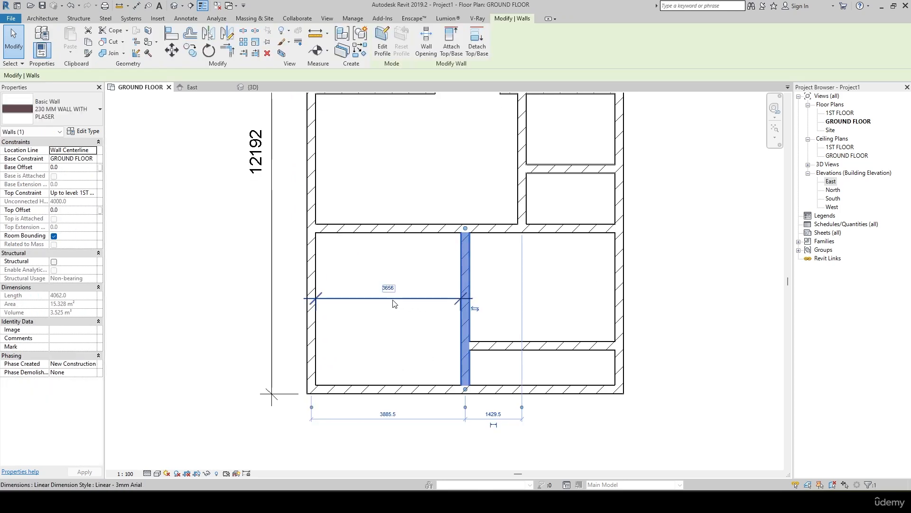
{"action": "left_click", "coordinate": [388, 288]}
{"action": "type", "text": "1"}
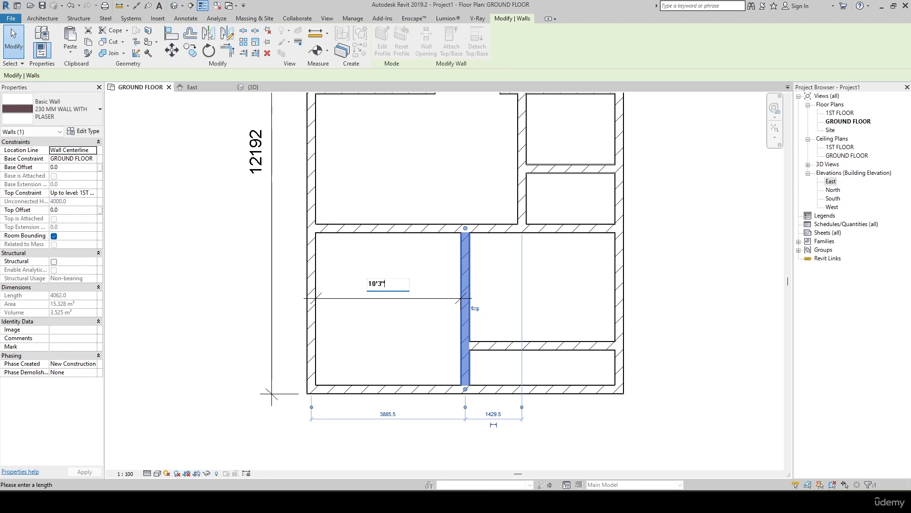
{"action": "type", "text": "0'3\""}
Step: Dimension the parking area's clear depth between the inner faces of the front wall and the wall shared with the living area
{"action": "key", "text": "alt+Tab"}
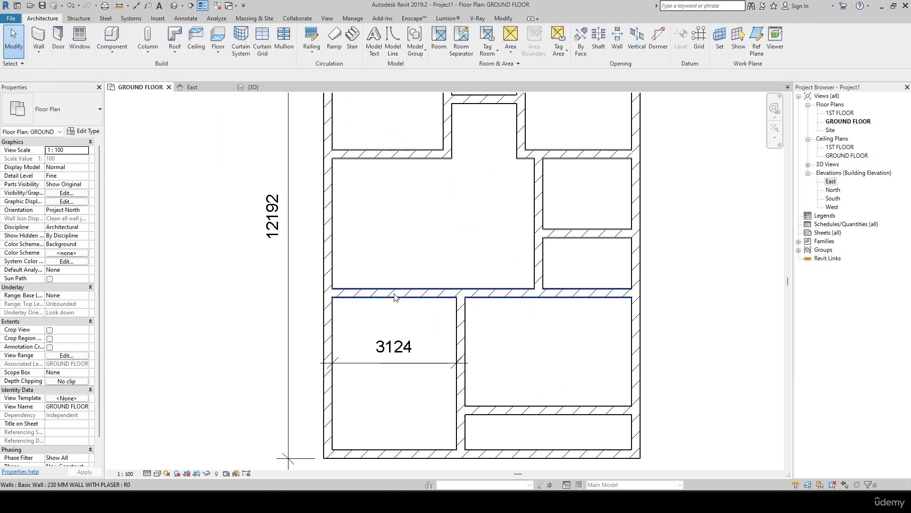
{"action": "left_click", "coordinate": [394, 293]}
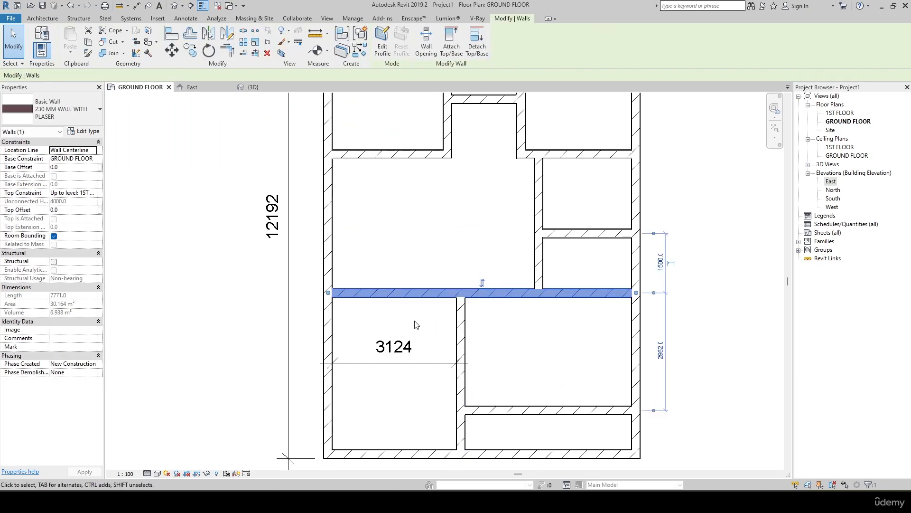
{"action": "key", "text": "d"}
{"action": "key", "text": "i"}
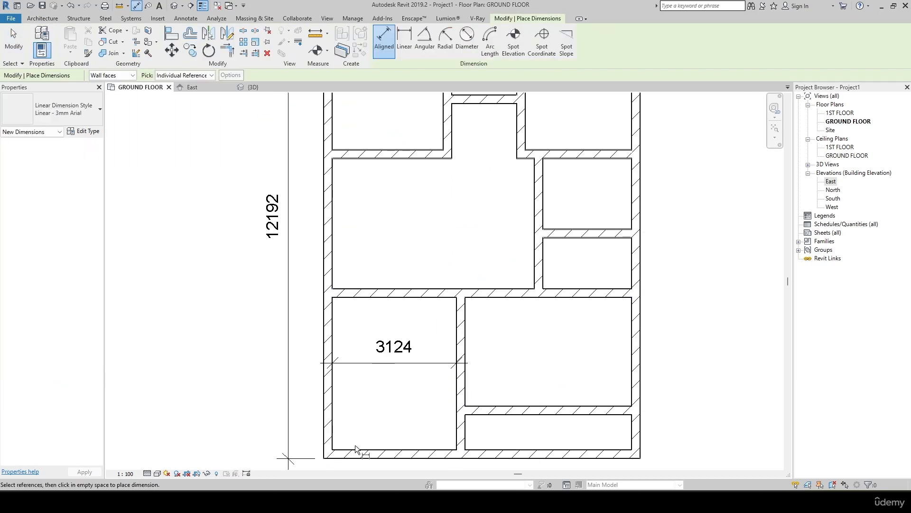
{"action": "left_click", "coordinate": [350, 450]}
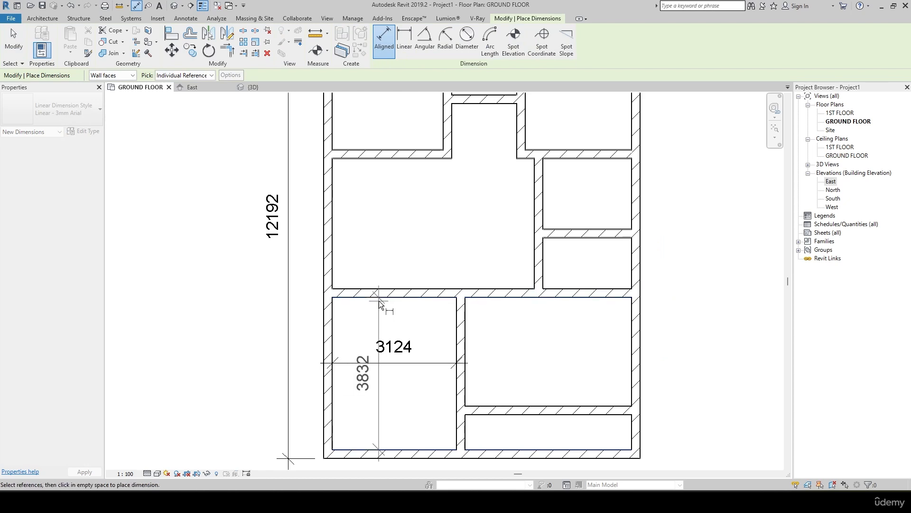
{"action": "left_click", "coordinate": [366, 299]}
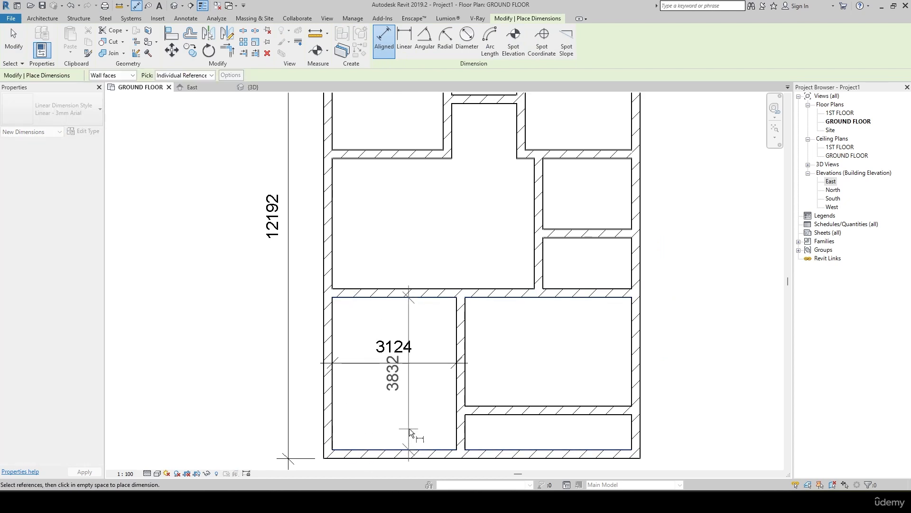
{"action": "left_click", "coordinate": [423, 425]}
{"action": "key", "text": "Escape"}
{"action": "key", "text": "Escape"}
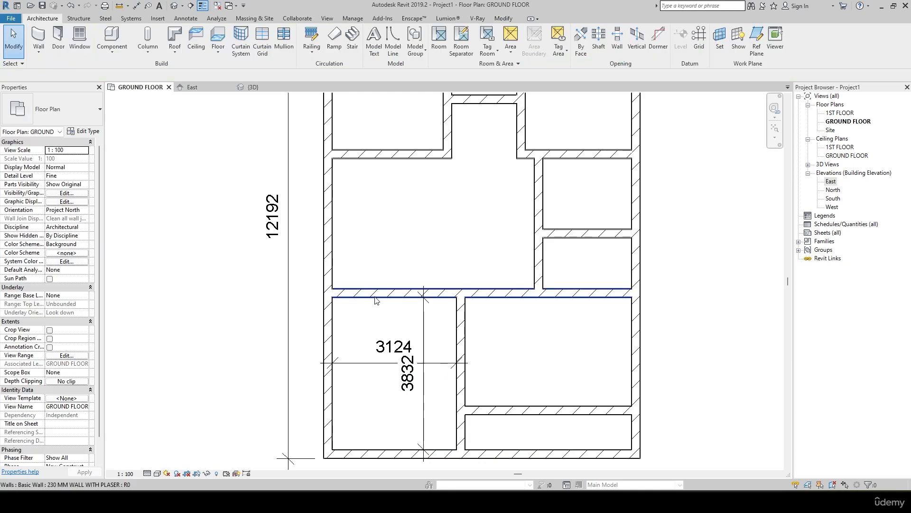
Step: Set the parking area's clear depth to 13'4" by moving the wall shared with the living area
{"action": "left_click", "coordinate": [375, 299]}
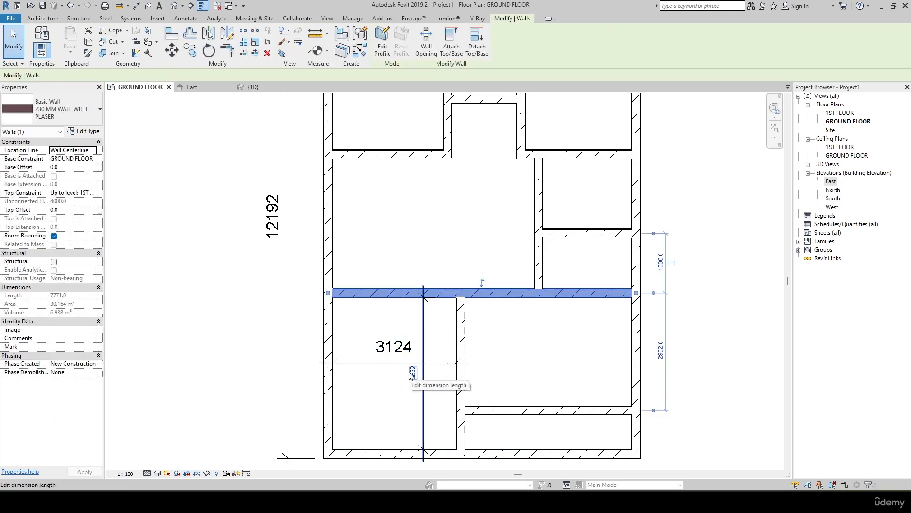
{"action": "key", "text": "alt+Tab"}
{"action": "key", "text": "alt+Tab"}
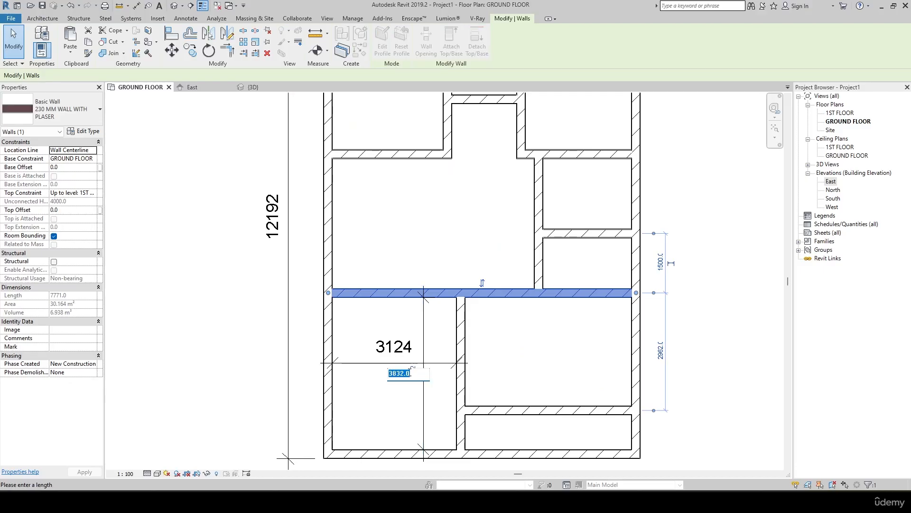
{"action": "type", "text": "13'4"}
{"action": "key", "text": "Return"}
{"action": "key", "text": "Escape"}
Step: Shift the parking depth dimension line closer to the wall shared with the front bedroom
{"action": "middle_click_drag", "start_coordinate": [444, 386], "coordinate": [415, 303]}
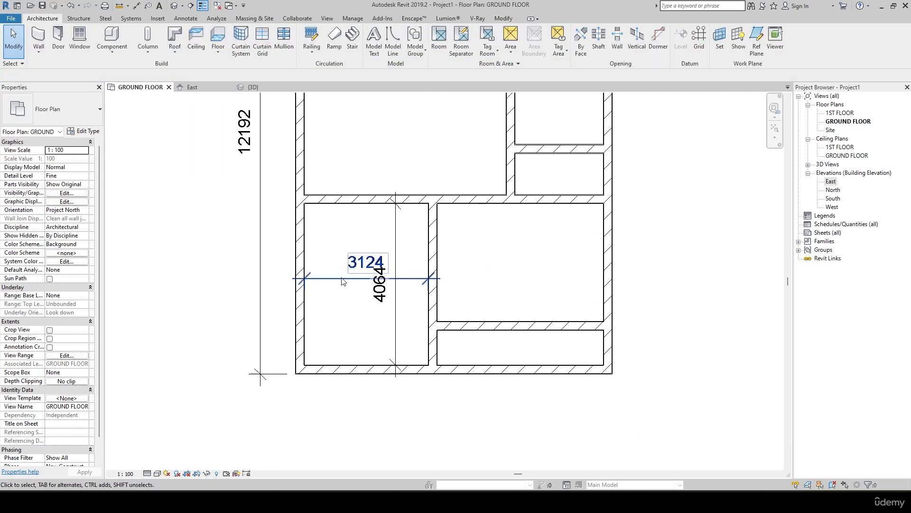
{"action": "scroll", "coordinate": [371, 271], "scroll_direction": "up", "scroll_amount": 1}
{"action": "left_click", "coordinate": [396, 290]}
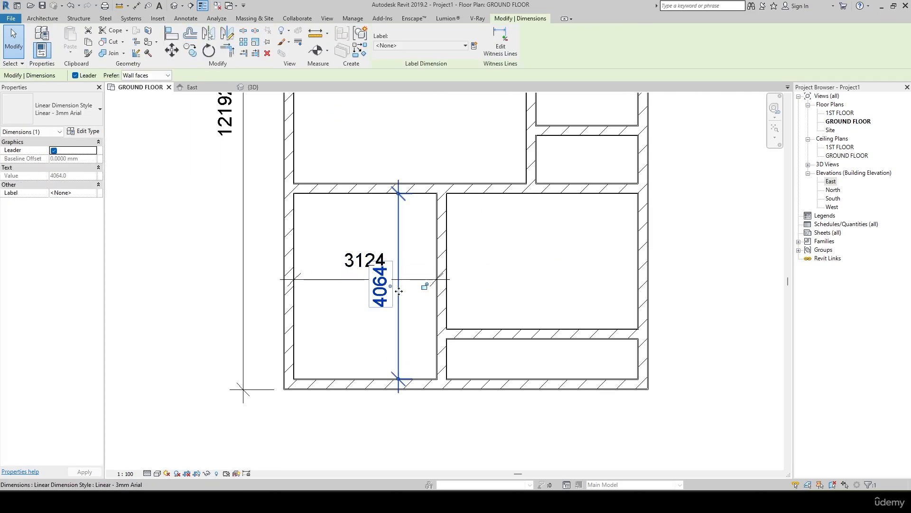
{"action": "left_click_drag", "start_coordinate": [395, 291], "coordinate": [413, 285]}
Step: Examine the front bedroom and planter on the reference plan and compare them with the modelled walls
{"action": "left_click", "coordinate": [523, 331]}
{"action": "key", "text": "alt+Tab"}
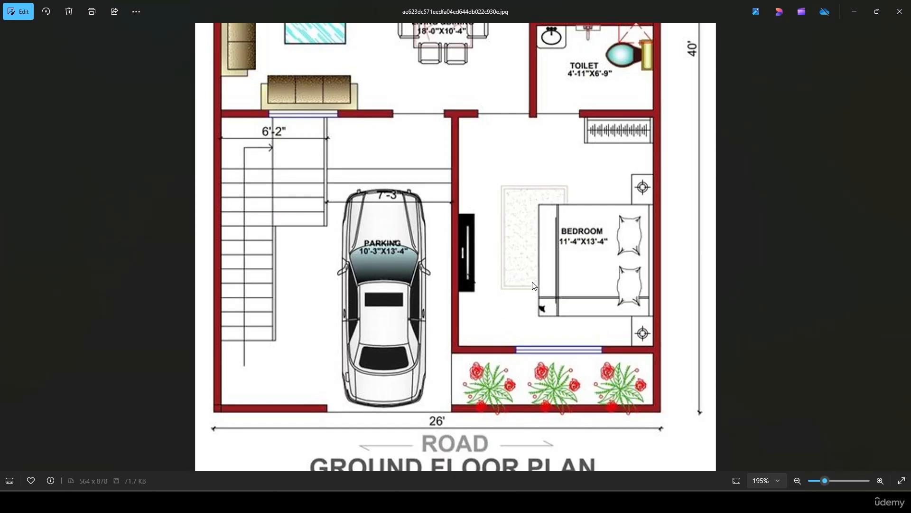
{"action": "scroll", "coordinate": [524, 337], "scroll_direction": "down", "scroll_amount": 1}
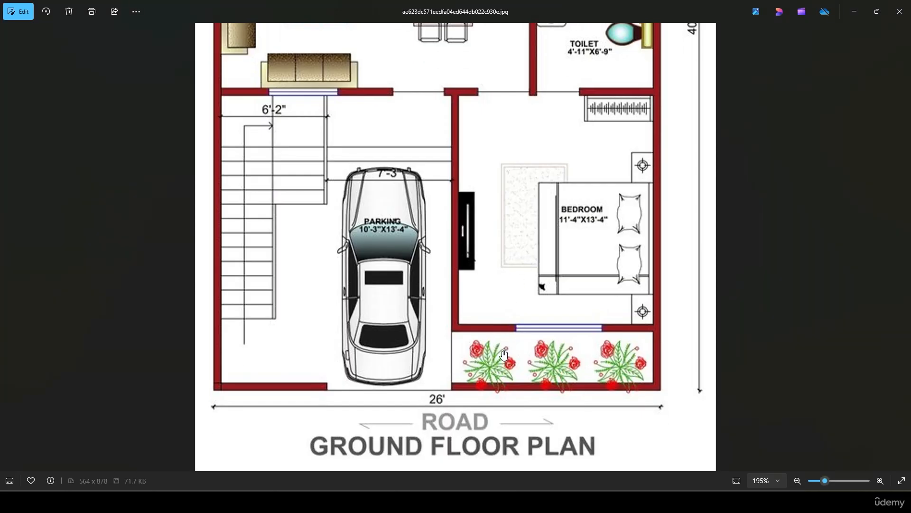
{"action": "key", "text": "alt+Tab"}
{"action": "scroll", "coordinate": [559, 159], "scroll_direction": "down", "scroll_amount": 2}
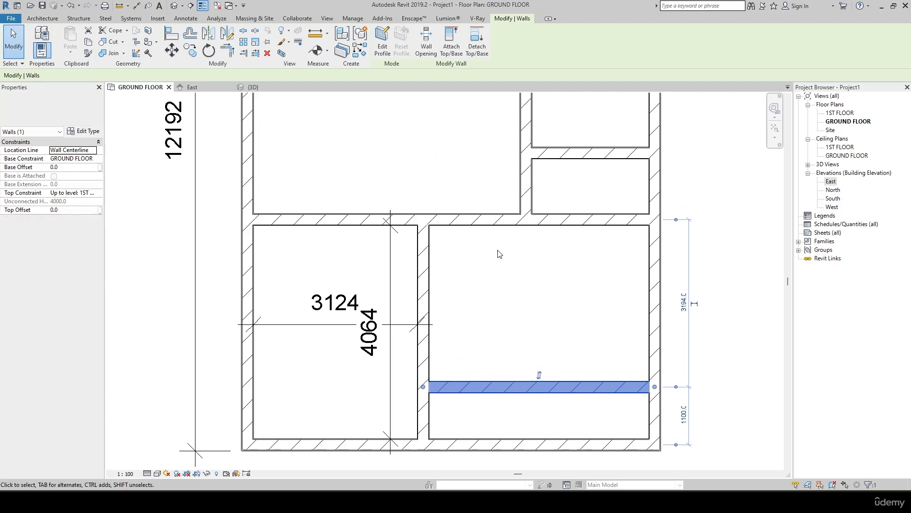
{"action": "key", "text": "alt+Tab"}
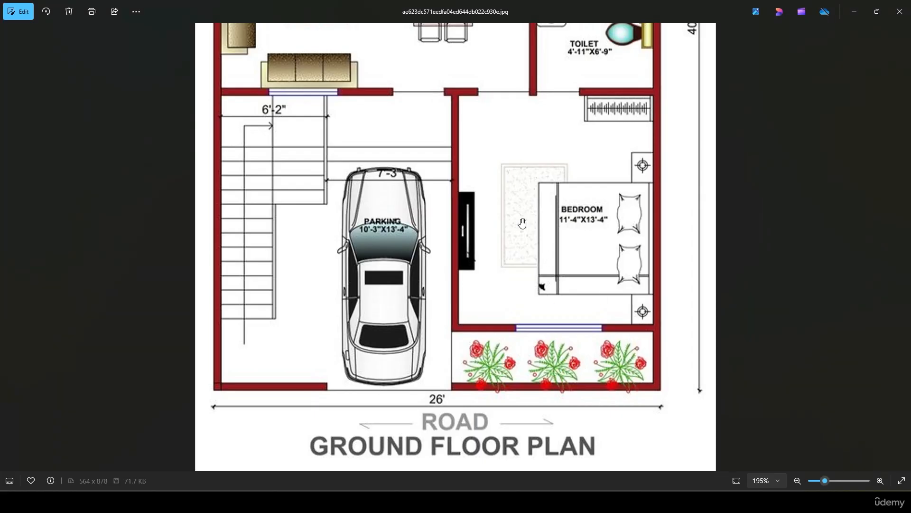
{"action": "left_click_drag", "start_coordinate": [532, 204], "coordinate": [531, 247]}
{"action": "key", "text": "alt+Tab"}
{"action": "middle_click_drag", "start_coordinate": [561, 313], "coordinate": [554, 331]}
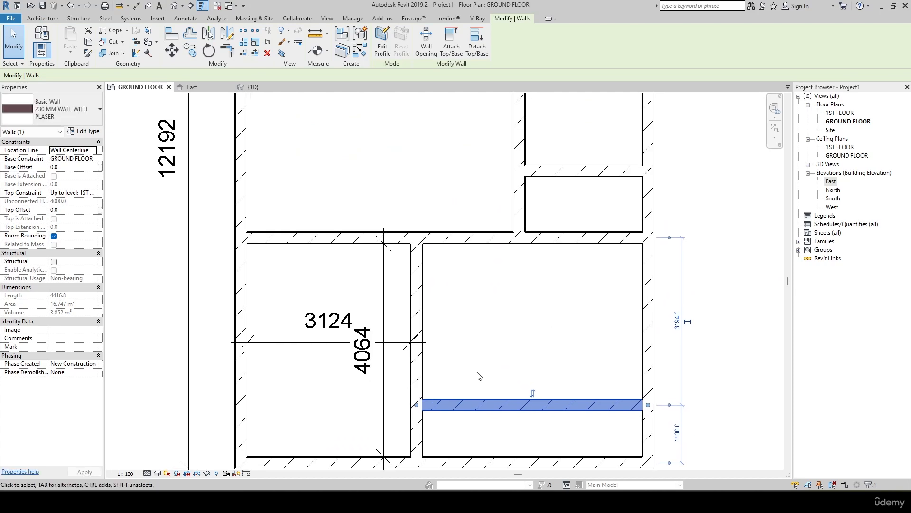
Step: Dimension the front bedroom's clear width between its inner side wall faces
{"action": "scroll", "coordinate": [479, 376], "scroll_direction": "up", "scroll_amount": 2}
{"action": "key", "text": "d"}
{"action": "key", "text": "i"}
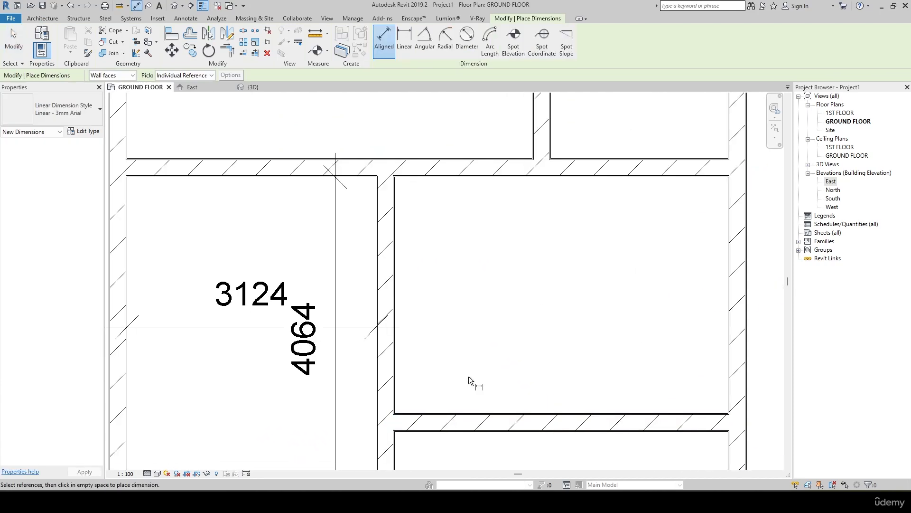
{"action": "left_click", "coordinate": [391, 377]}
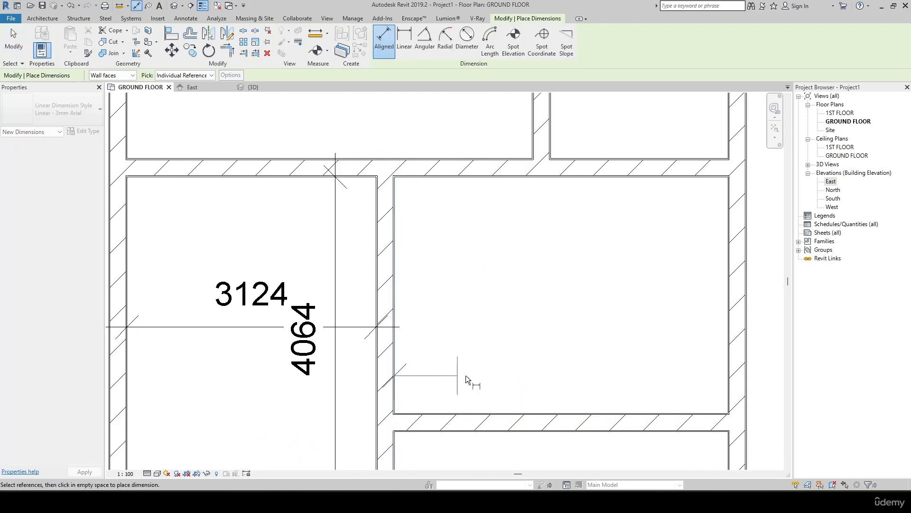
{"action": "left_click", "coordinate": [727, 378]}
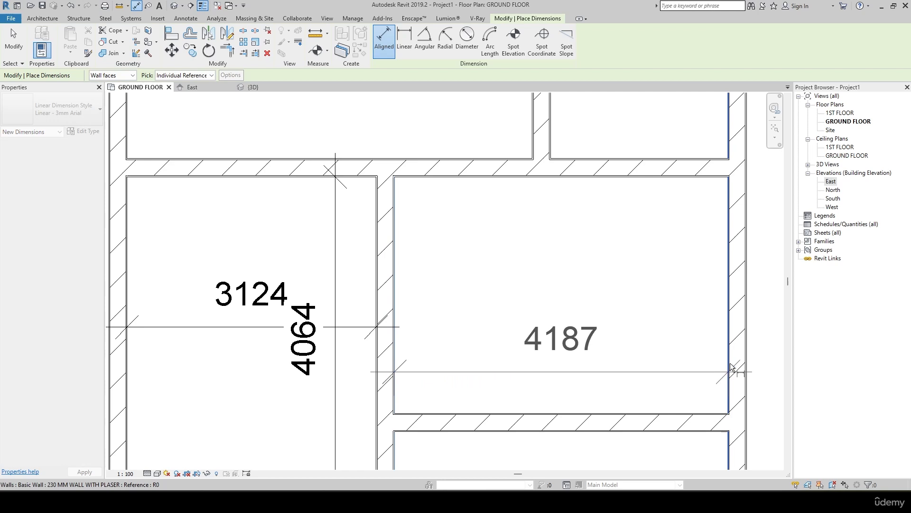
{"action": "key", "text": "Escape"}
{"action": "left_click", "coordinate": [726, 312]}
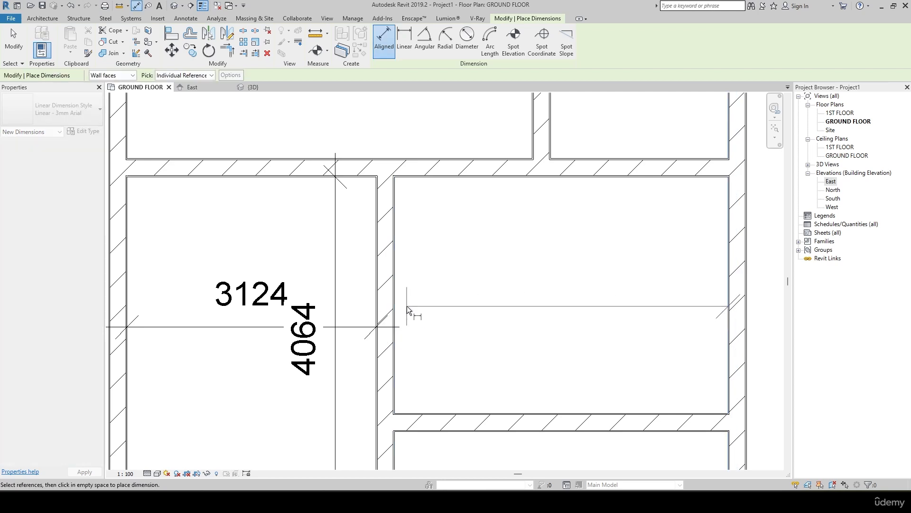
{"action": "left_click", "coordinate": [395, 306]}
{"action": "left_click", "coordinate": [428, 272]}
{"action": "scroll", "coordinate": [514, 332], "scroll_direction": "down", "scroll_amount": 2}
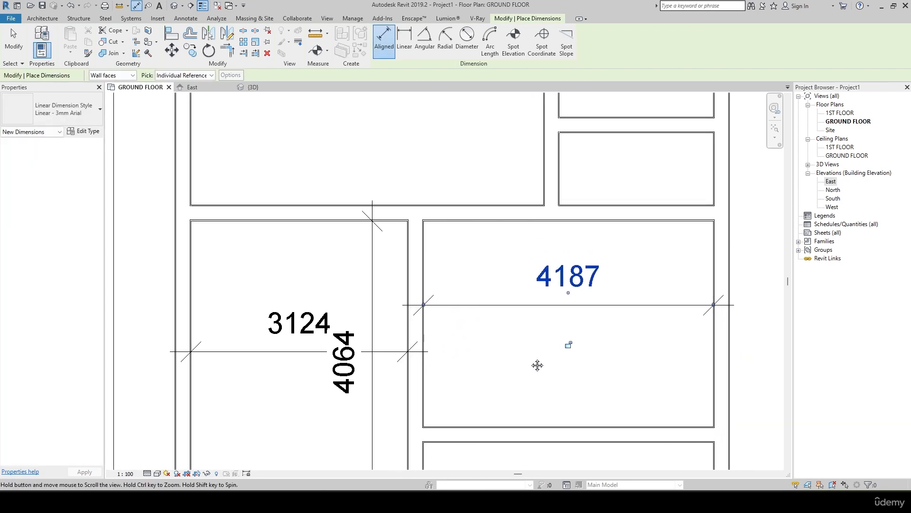
{"action": "key", "text": "Escape"}
{"action": "key", "text": "Escape"}
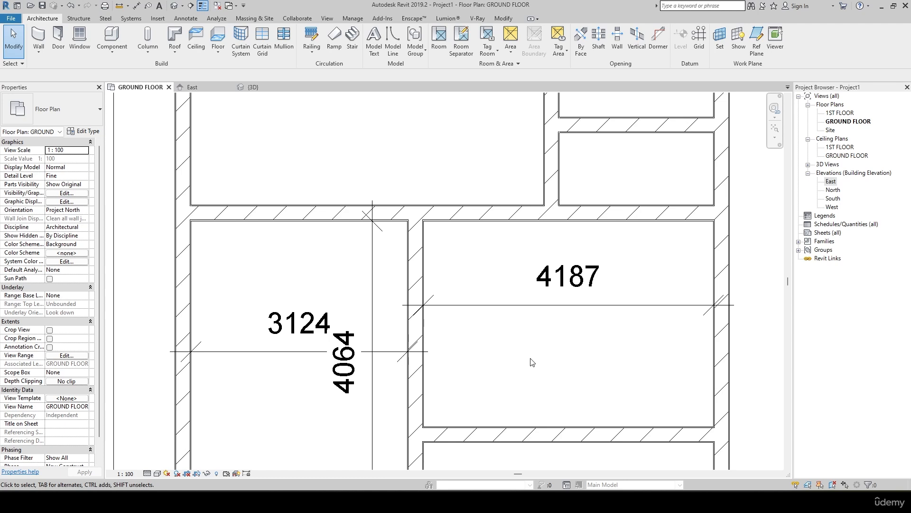
Step: Change the project's length units to feet and fractional inches
{"action": "key", "text": "u"}
{"action": "key", "text": "n"}
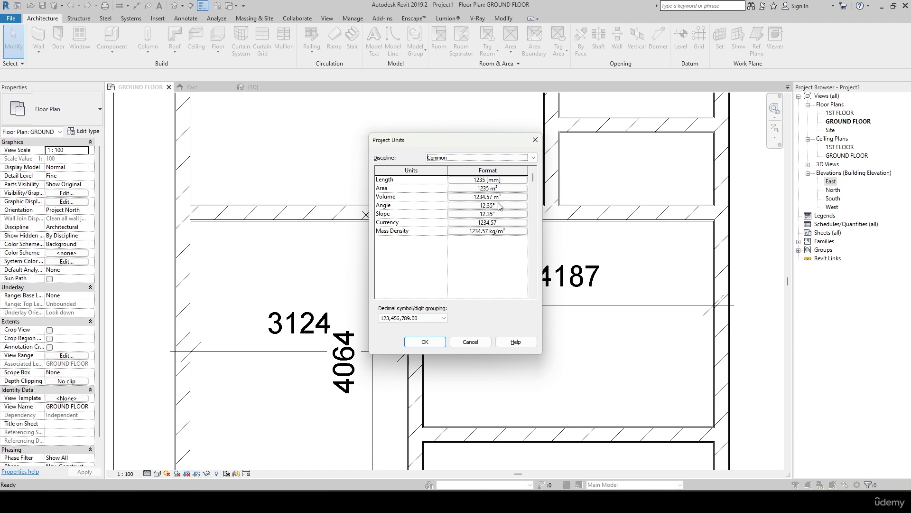
{"action": "left_click", "coordinate": [493, 181]}
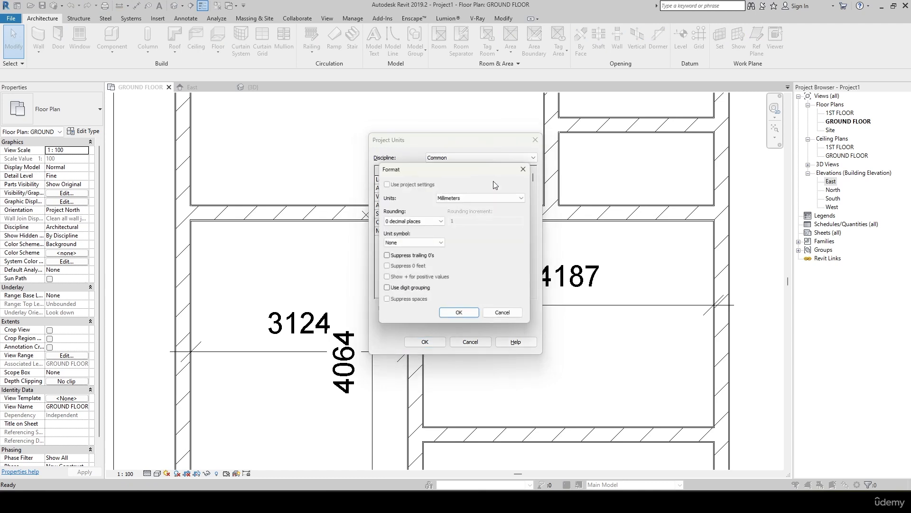
{"action": "left_click", "coordinate": [469, 197]}
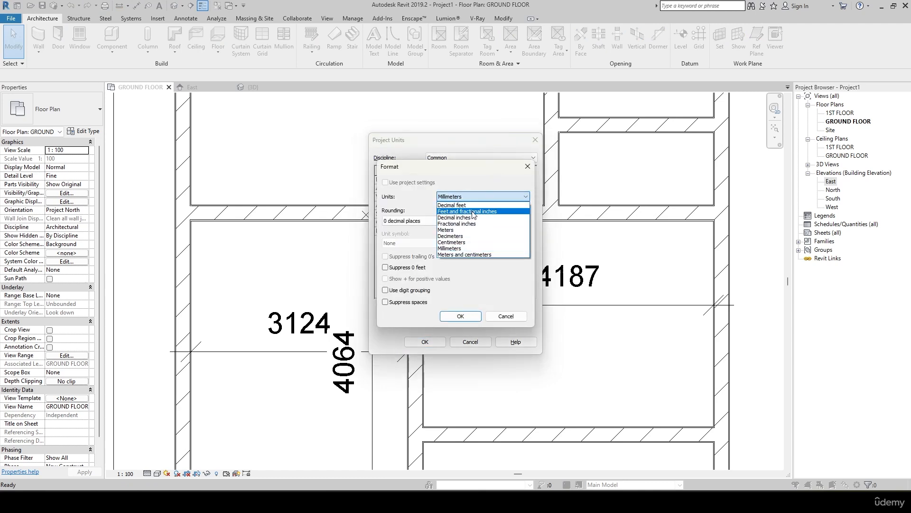
{"action": "left_click", "coordinate": [473, 212]}
{"action": "left_click", "coordinate": [451, 316]}
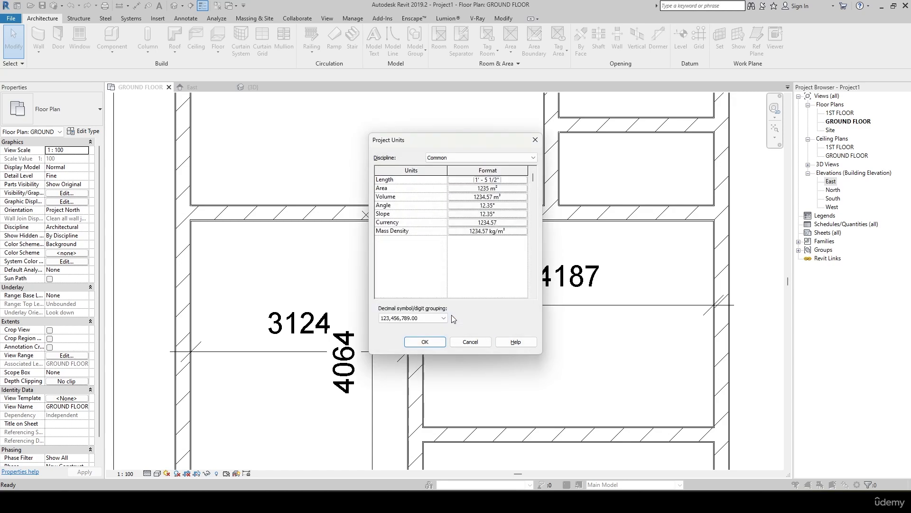
{"action": "left_click", "coordinate": [425, 341]}
Step: Check the front bedroom's size on the reference plan and set its clear width to 11'4" by moving the wall shared with the parking area
{"action": "scroll", "coordinate": [556, 360], "scroll_direction": "down", "scroll_amount": 1}
{"action": "middle_click_drag", "start_coordinate": [556, 359], "coordinate": [523, 354]}
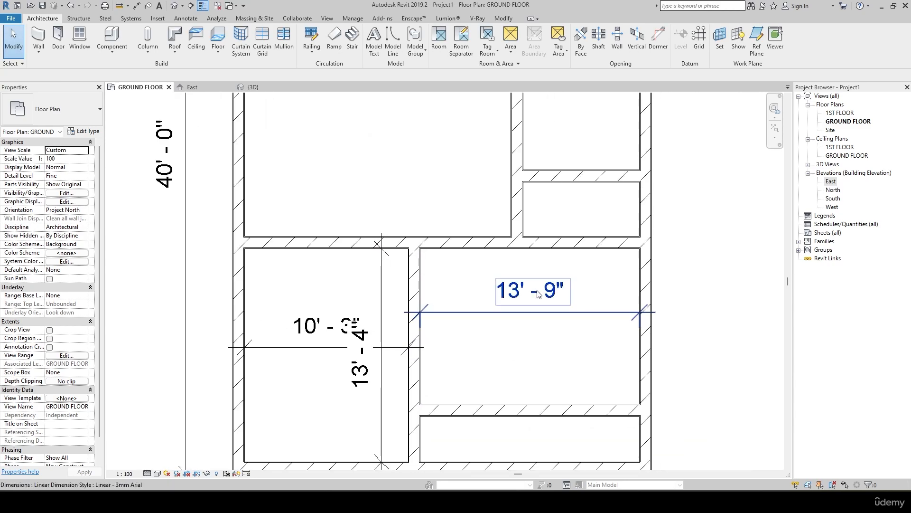
{"action": "key", "text": "alt+Tab"}
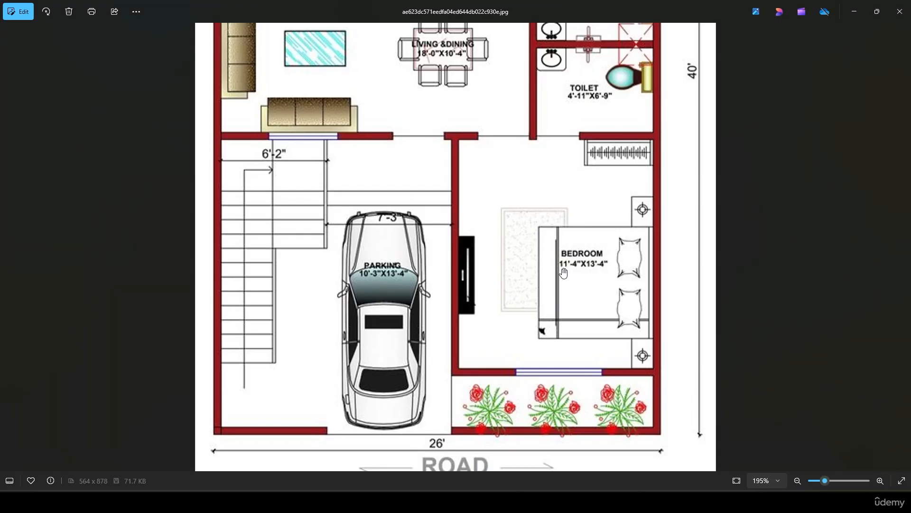
{"action": "scroll", "coordinate": [527, 323], "scroll_direction": "up", "scroll_amount": 1}
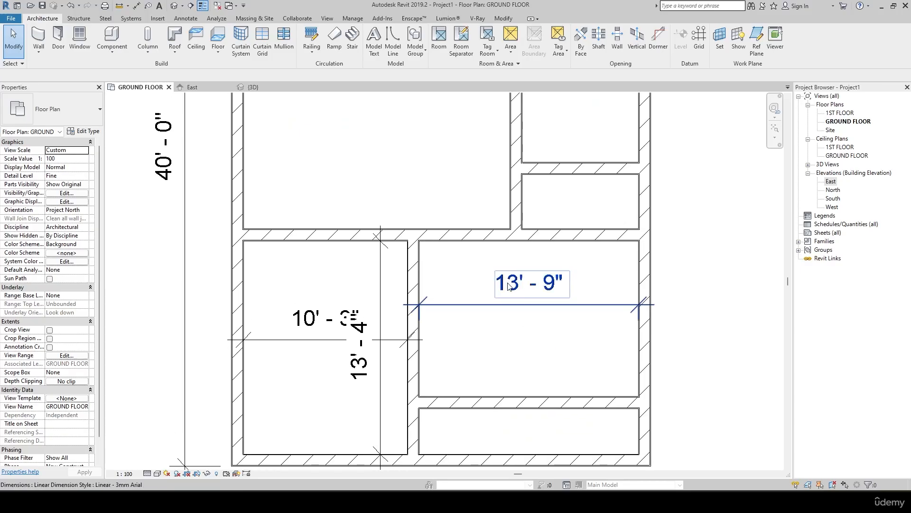
{"action": "left_click", "coordinate": [508, 285]}
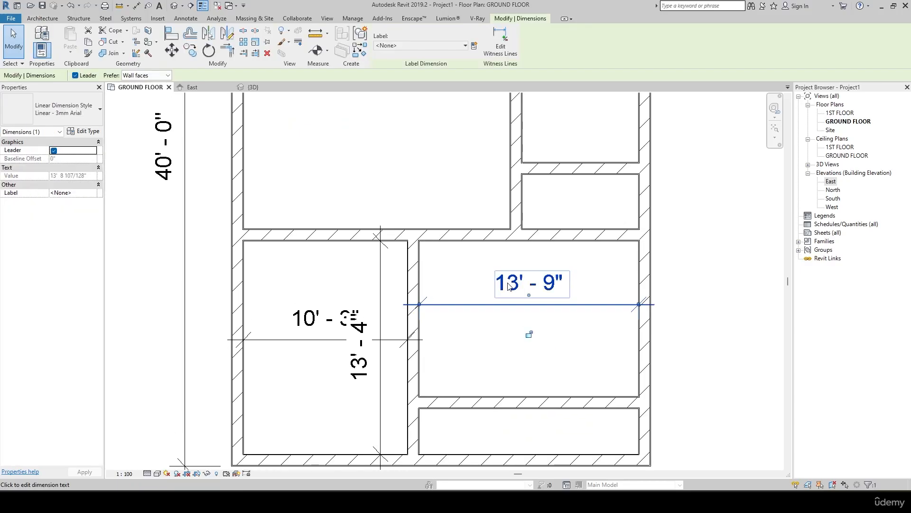
{"action": "left_click", "coordinate": [410, 327]}
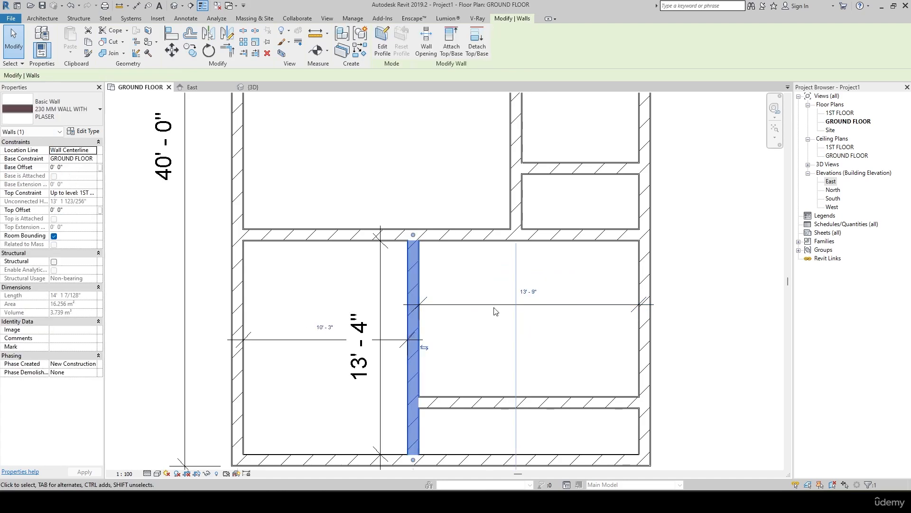
{"action": "left_click", "coordinate": [528, 291]}
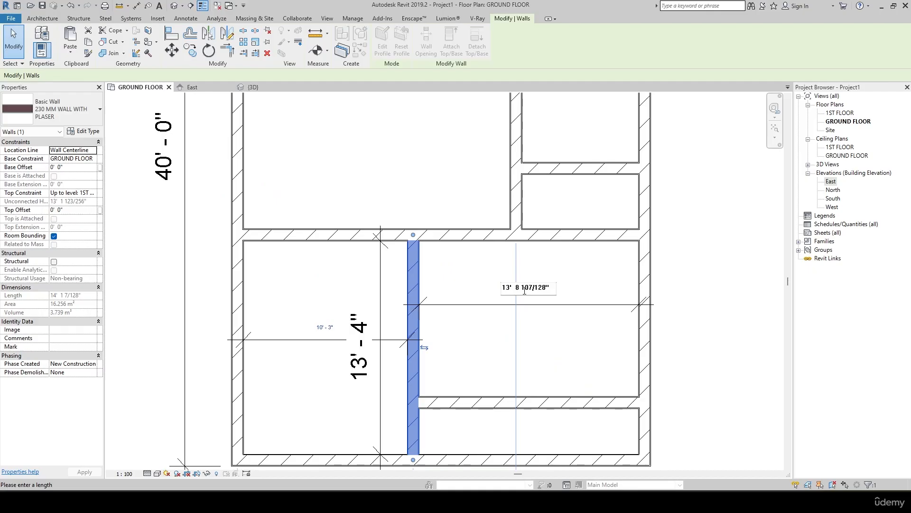
{"action": "left_click_drag", "start_coordinate": [504, 287], "coordinate": [558, 289]}
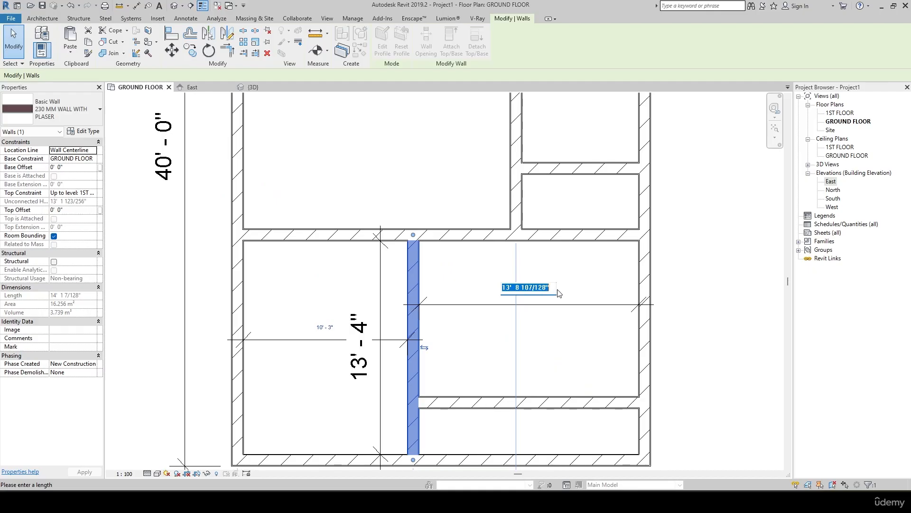
{"action": "type", "text": "11'4"}
{"action": "key", "text": "Return"}
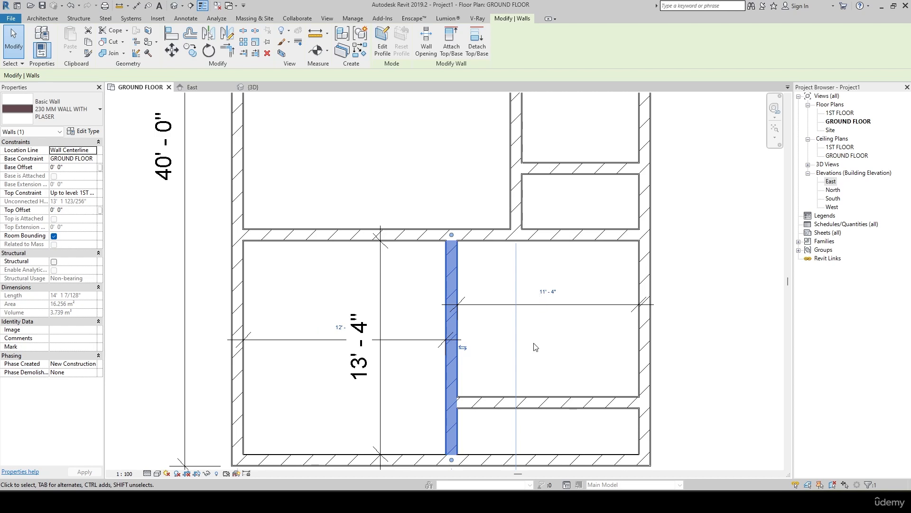
Step: Dimension the front bedroom's clear depth between the inner faces of its rear wall and the planter wall
{"action": "scroll", "coordinate": [535, 346], "scroll_direction": "down", "scroll_amount": 2}
{"action": "middle_click_drag", "start_coordinate": [535, 346], "coordinate": [515, 306]}
{"action": "scroll", "coordinate": [514, 306], "scroll_direction": "up", "scroll_amount": 2}
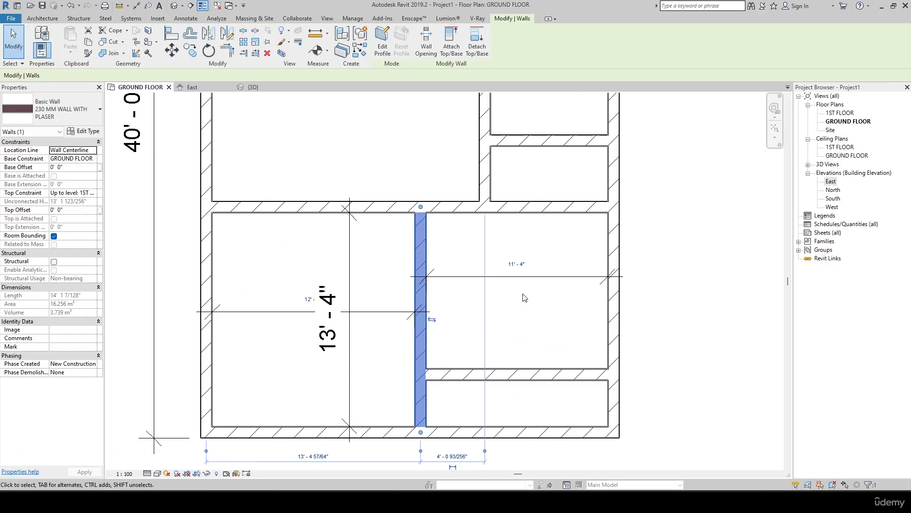
{"action": "middle_click_drag", "start_coordinate": [517, 329], "coordinate": [484, 310]}
{"action": "key", "text": "alt+Tab"}
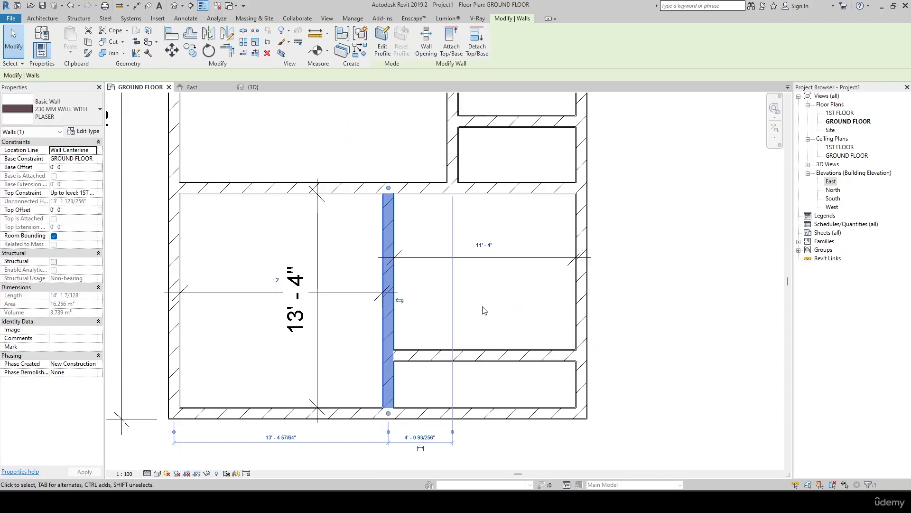
{"action": "left_click", "coordinate": [510, 287]}
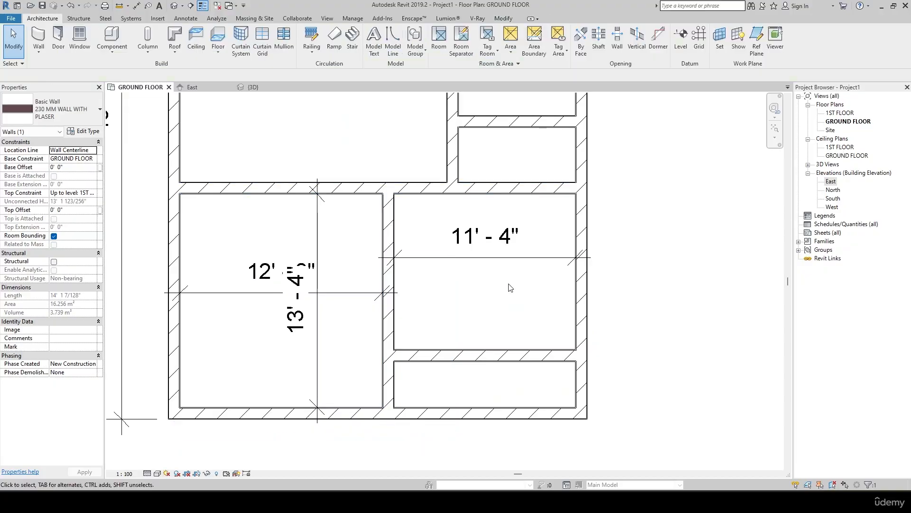
{"action": "key", "text": "d"}
{"action": "key", "text": "i"}
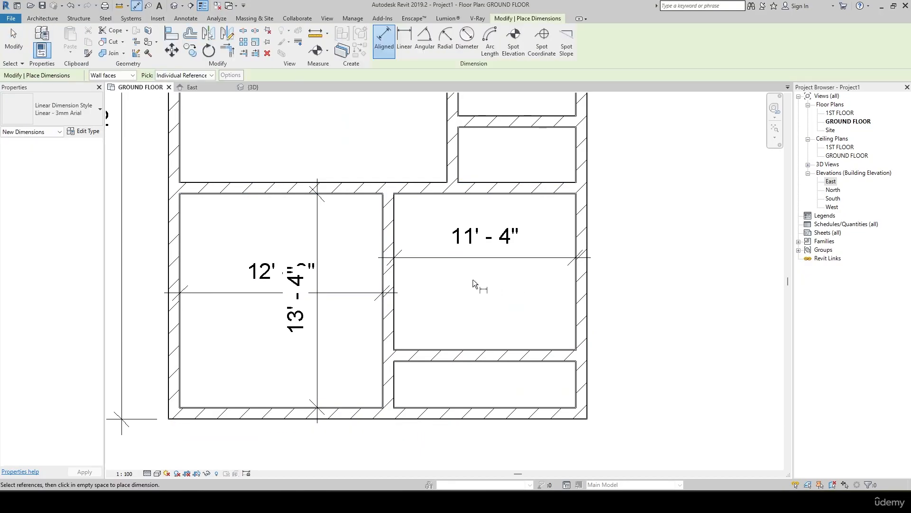
{"action": "left_click", "coordinate": [419, 199]}
{"action": "left_click", "coordinate": [419, 344]}
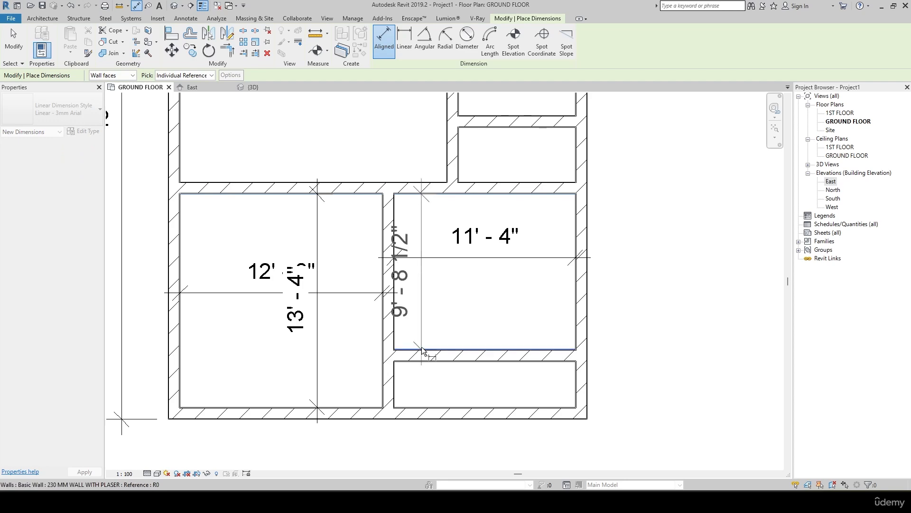
{"action": "left_click", "coordinate": [550, 304]}
{"action": "key", "text": "Escape"}
{"action": "key", "text": "Escape"}
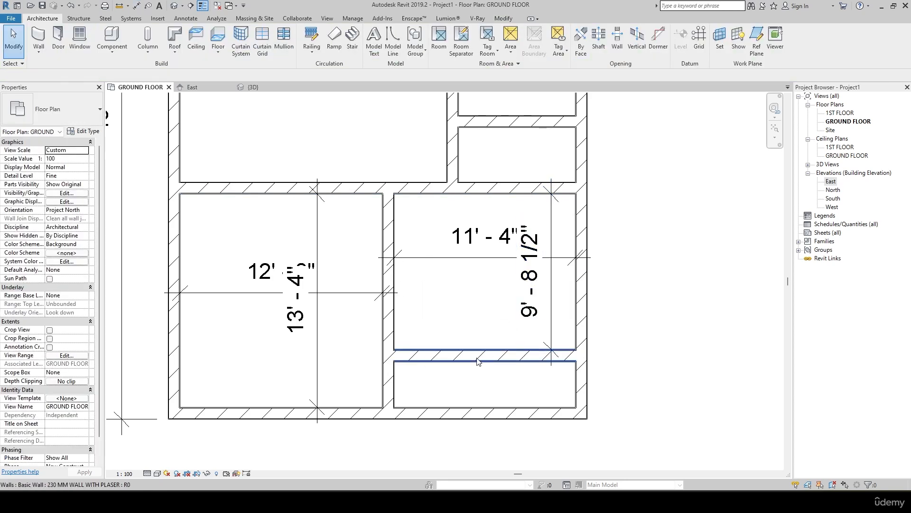
Step: Try to set the front bedroom's clear depth to 13'4" by moving the wall between the bedroom and the planter
{"action": "left_click", "coordinate": [478, 359]}
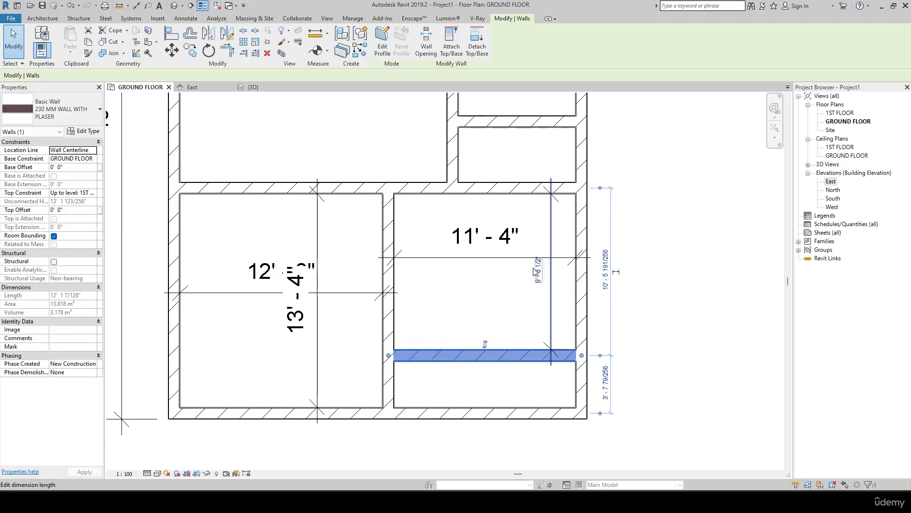
{"action": "left_click", "coordinate": [538, 272]}
{"action": "type", "text": "13'4"}
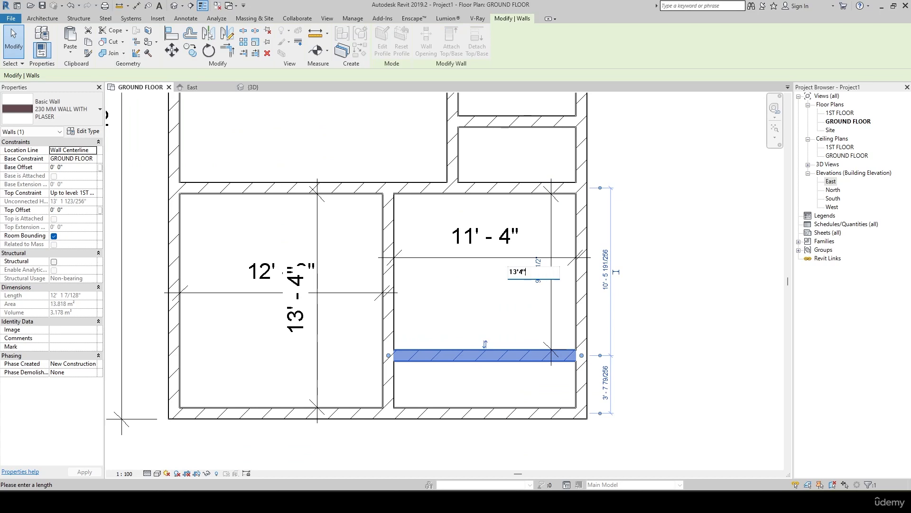
{"action": "type", "text": "' - 4\""}
{"action": "key", "text": "Return"}
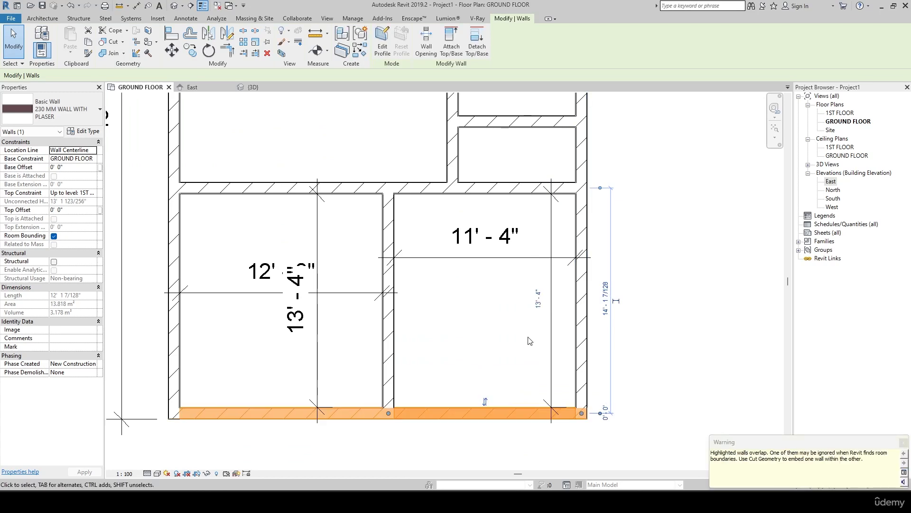
Step: Compare the bedroom and planter with the reference plan and undo the planter wall's move
{"action": "key", "text": "alt+Tab"}
{"action": "left_click_drag", "start_coordinate": [540, 346], "coordinate": [535, 288]}
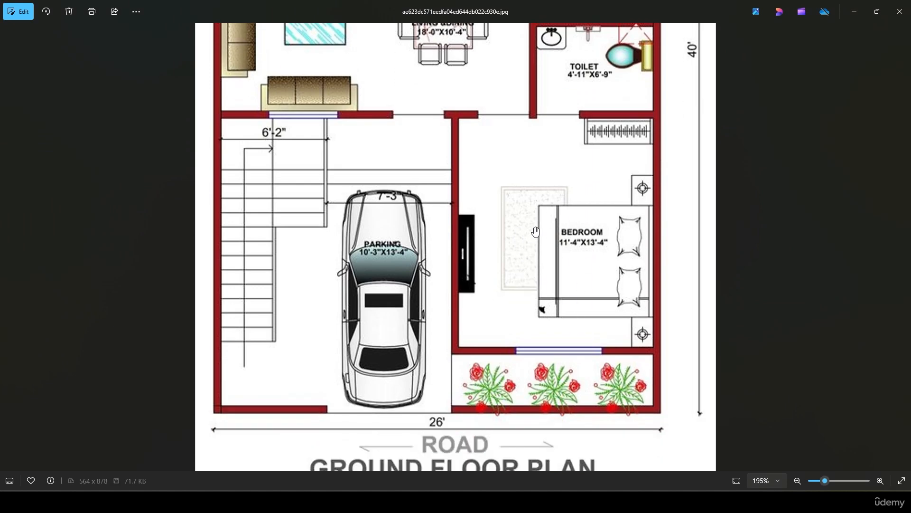
{"action": "left_click_drag", "start_coordinate": [535, 232], "coordinate": [470, 334]}
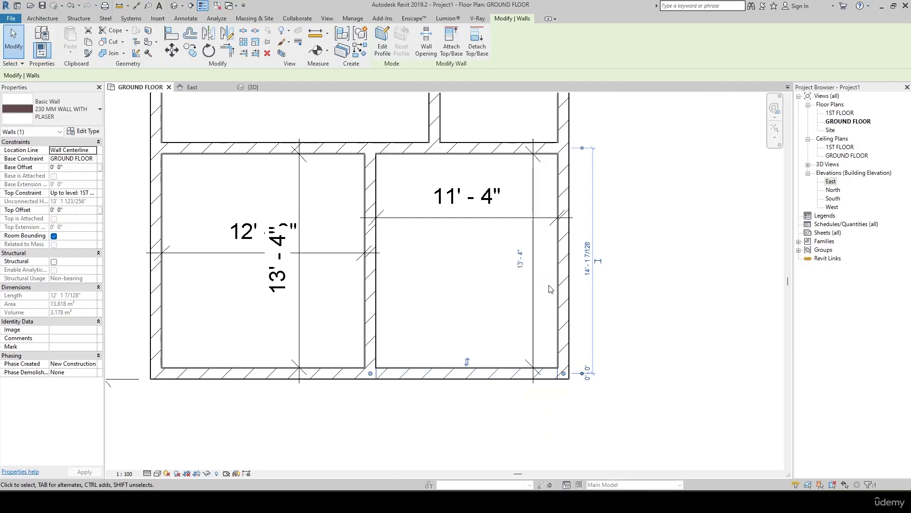
{"action": "key", "text": "alt+Tab"}
{"action": "scroll", "coordinate": [521, 379], "scroll_direction": "up", "scroll_amount": 1}
{"action": "middle_click_drag", "start_coordinate": [503, 343], "coordinate": [520, 380]}
{"action": "key", "text": "ctrl+z"}
{"action": "middle_click_drag", "start_coordinate": [533, 410], "coordinate": [532, 367]}
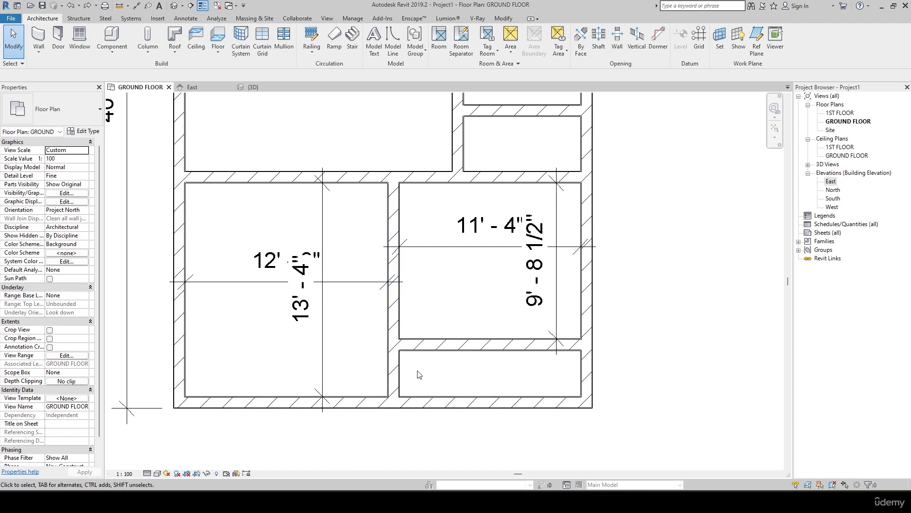
Step: Set the front bedroom's clear depth to 11' by moving the wall it shares with the planter
{"action": "left_click", "coordinate": [535, 285]}
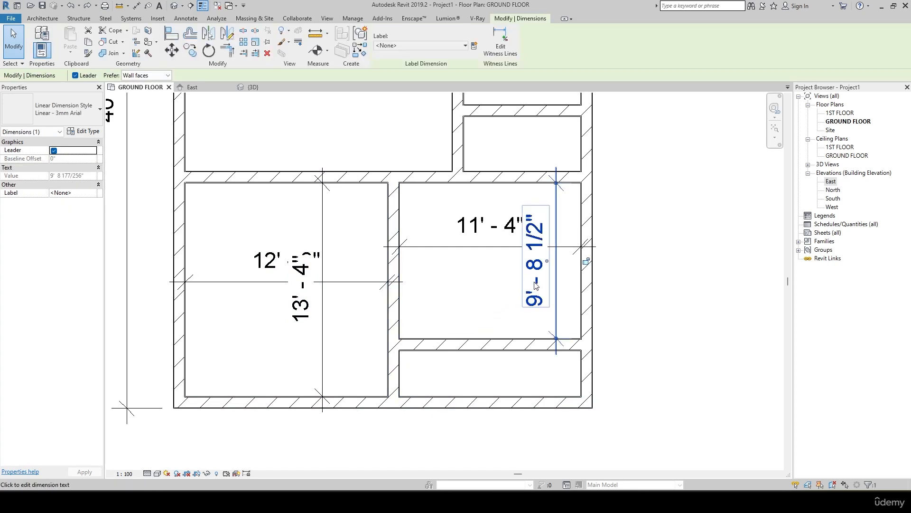
{"action": "left_click", "coordinate": [535, 343]}
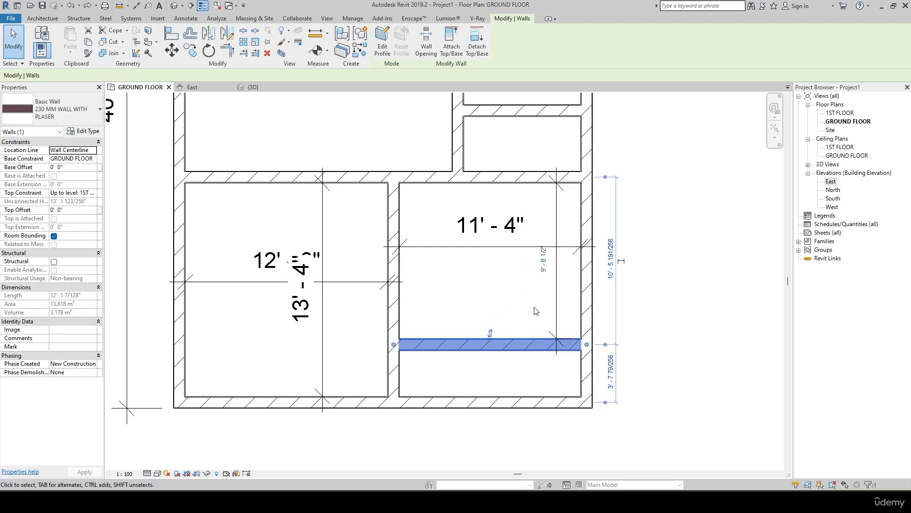
{"action": "left_click", "coordinate": [543, 260]}
{"action": "type", "text": "11"}
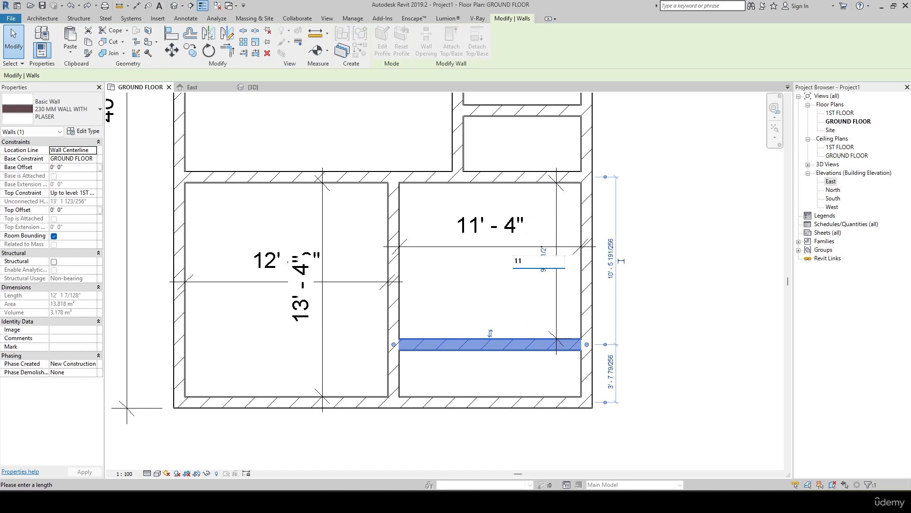
{"action": "key", "text": "Return"}
{"action": "left_click", "coordinate": [681, 351]}
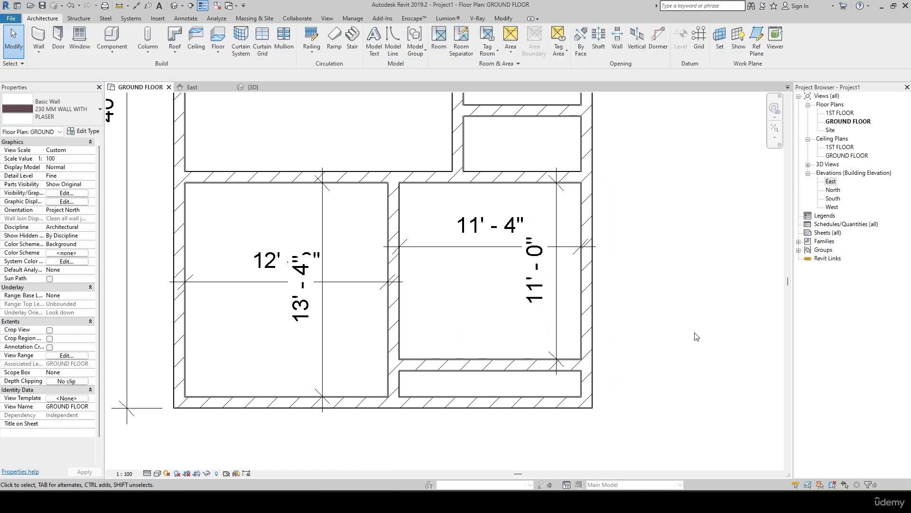
Step: Examine the resized front rooms and check the living and dining room's size on the reference plan
{"action": "middle_click_drag", "start_coordinate": [641, 363], "coordinate": [635, 326]}
{"action": "scroll", "coordinate": [634, 326], "scroll_direction": "up", "scroll_amount": 2}
{"action": "scroll", "coordinate": [418, 419], "scroll_direction": "down", "scroll_amount": 1}
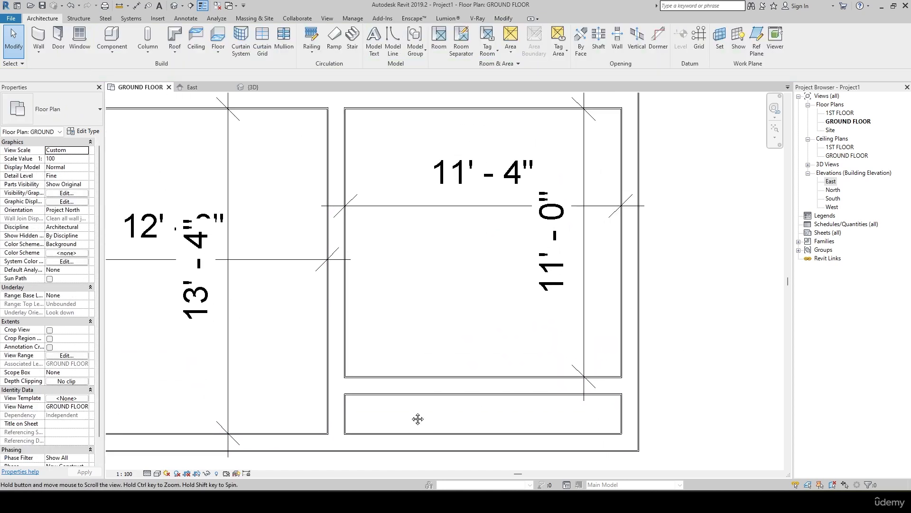
{"action": "scroll", "coordinate": [472, 359], "scroll_direction": "down", "scroll_amount": 2}
{"action": "middle_click_drag", "start_coordinate": [510, 346], "coordinate": [536, 379]}
{"action": "scroll", "coordinate": [445, 316], "scroll_direction": "up", "scroll_amount": 1}
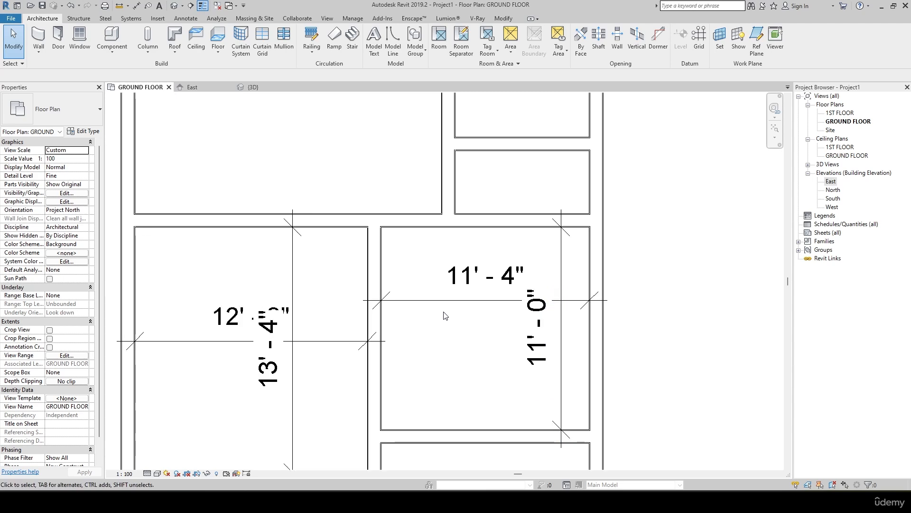
{"action": "middle_click_drag", "start_coordinate": [450, 290], "coordinate": [493, 267]}
{"action": "middle_click_drag", "start_coordinate": [452, 375], "coordinate": [502, 410]}
{"action": "scroll", "coordinate": [489, 370], "scroll_direction": "down", "scroll_amount": 1}
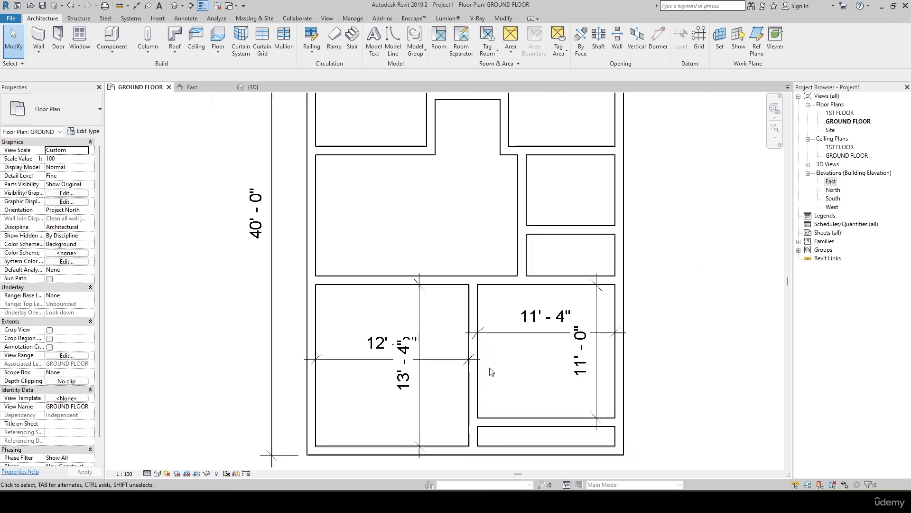
{"action": "middle_click_drag", "start_coordinate": [488, 369], "coordinate": [481, 441]}
{"action": "key", "text": "alt+Tab"}
{"action": "scroll", "coordinate": [484, 247], "scroll_direction": "up", "scroll_amount": 5}
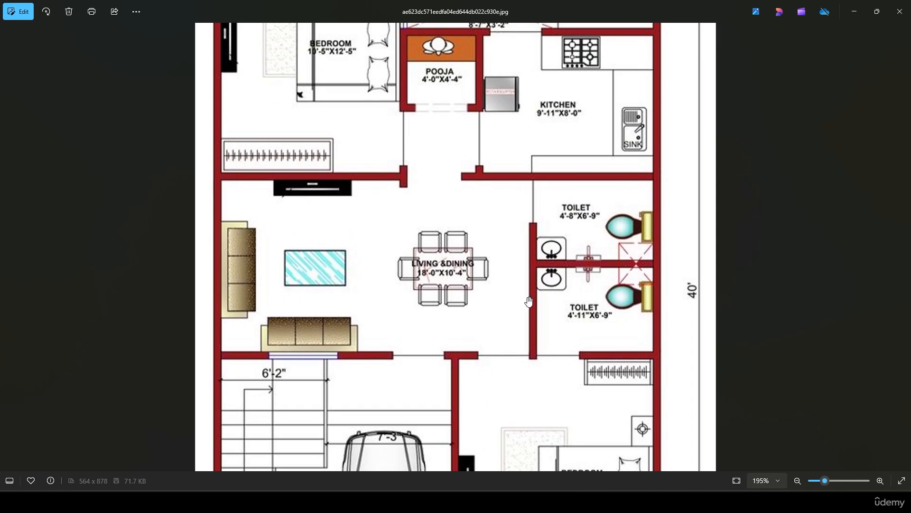
{"action": "key", "text": "alt+Tab"}
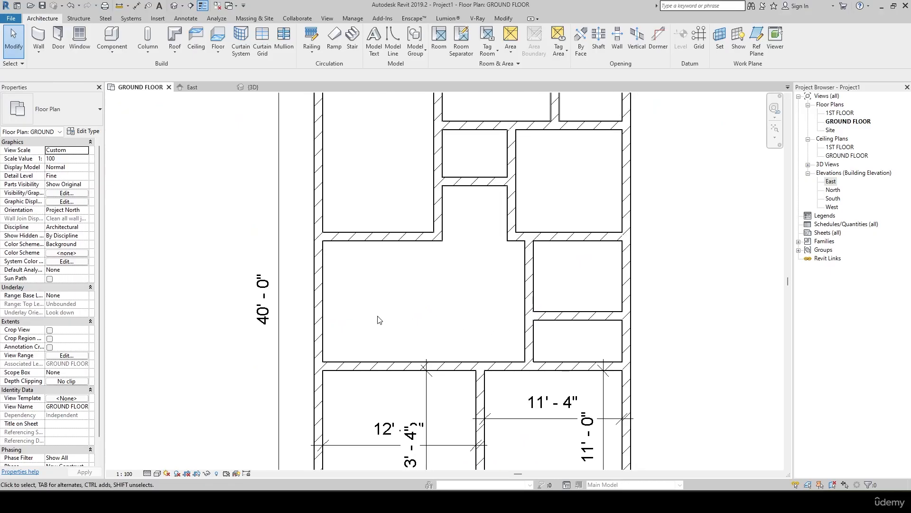
Step: Dimension the living and dining room's clear width and clear depth between its inner wall faces
{"action": "key", "text": "d"}
{"action": "key", "text": "i"}
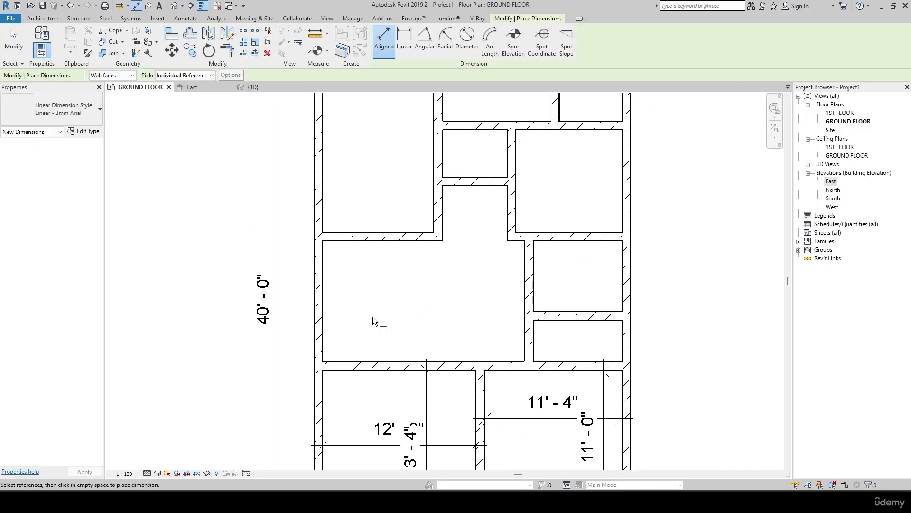
{"action": "left_click", "coordinate": [324, 327]}
{"action": "left_click", "coordinate": [525, 327]}
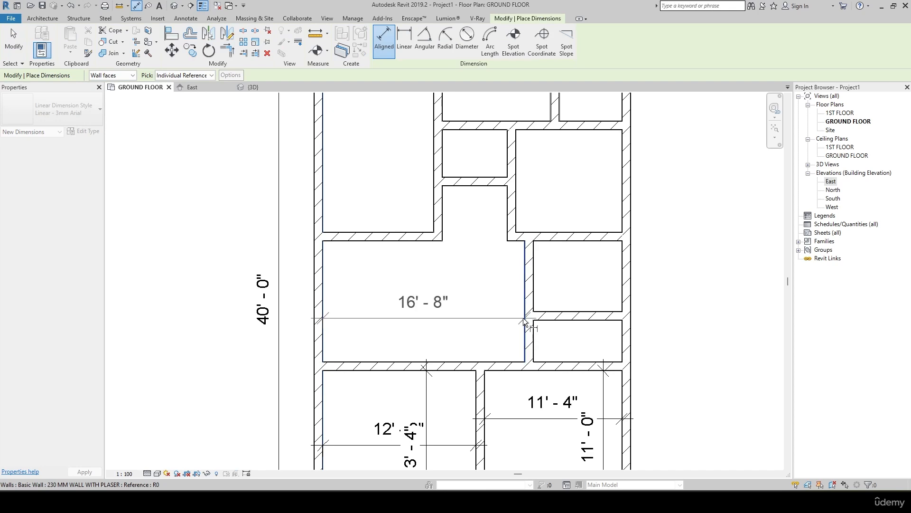
{"action": "left_click", "coordinate": [520, 287]}
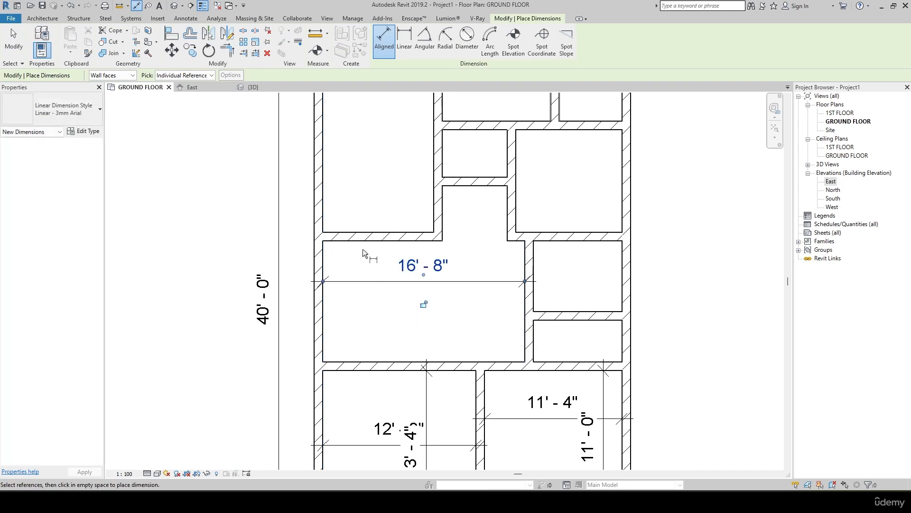
{"action": "left_click", "coordinate": [399, 241]}
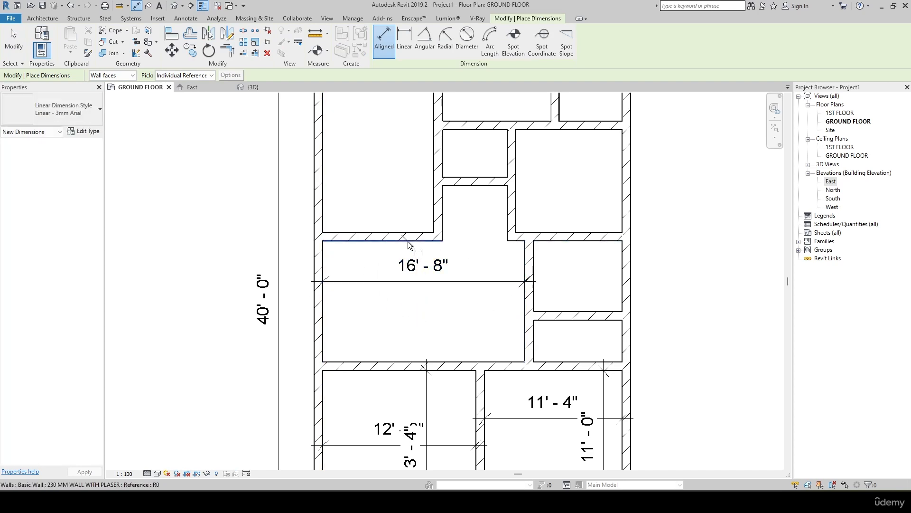
{"action": "left_click", "coordinate": [400, 361]}
{"action": "left_click", "coordinate": [382, 337]}
{"action": "key", "text": "Escape"}
{"action": "key", "text": "Escape"}
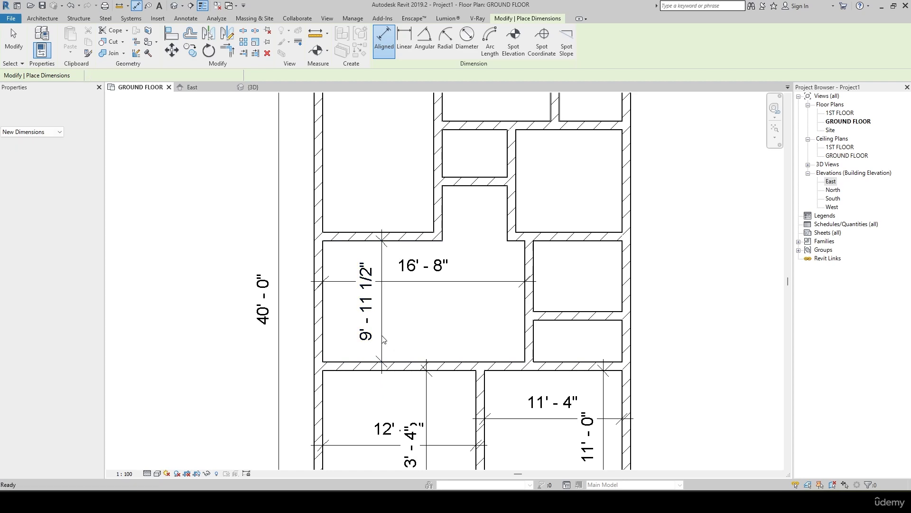
Step: Set the living and dining room's clear width to 18' by moving the wall shared with the toilets
{"action": "left_click", "coordinate": [530, 304]}
{"action": "left_click", "coordinate": [424, 267]}
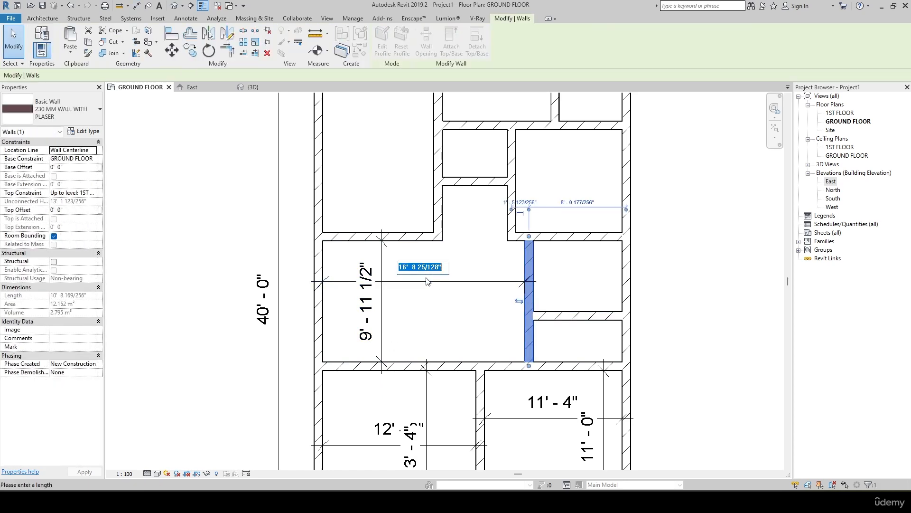
{"action": "type", "text": "18"}
{"action": "key", "text": "Return"}
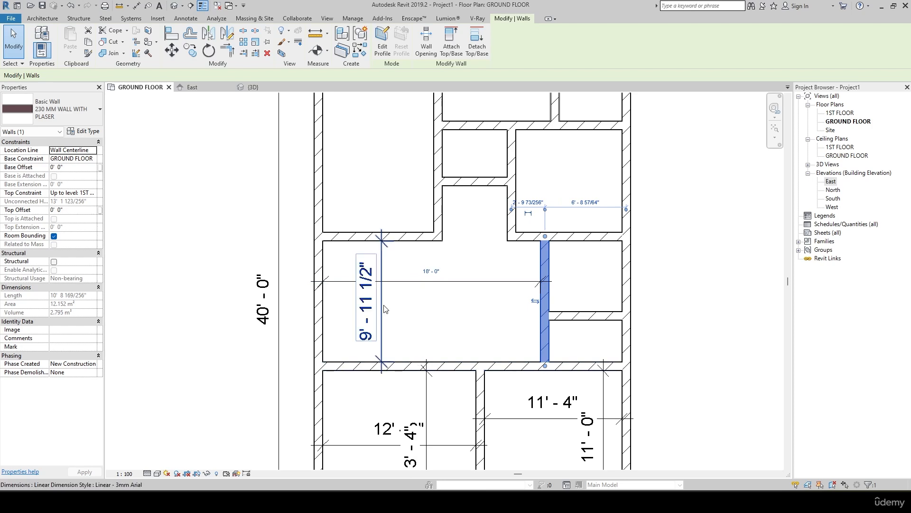
Step: Set the living and dining room's clear depth to 10' by moving the wall shared with the rear bedroom
{"action": "left_click", "coordinate": [398, 241]}
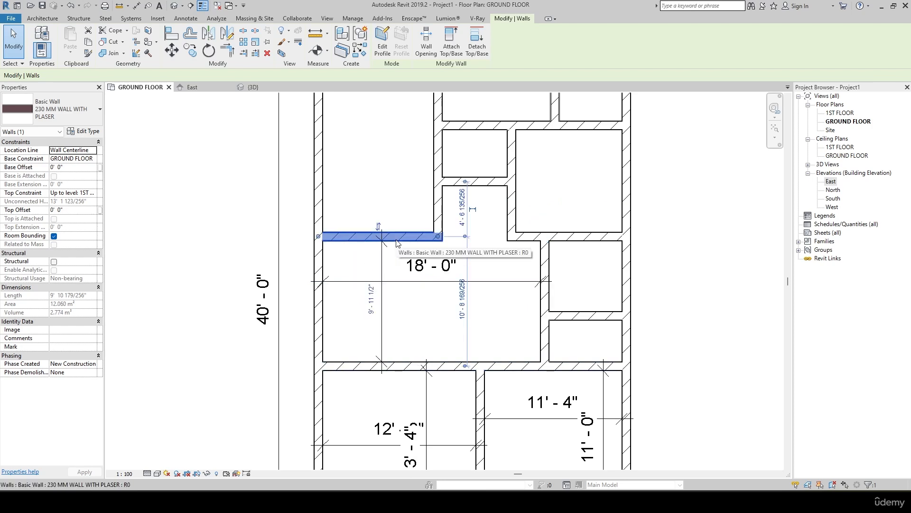
{"action": "key", "text": "Escape"}
{"action": "left_click", "coordinate": [397, 242]}
{"action": "left_click", "coordinate": [374, 309]}
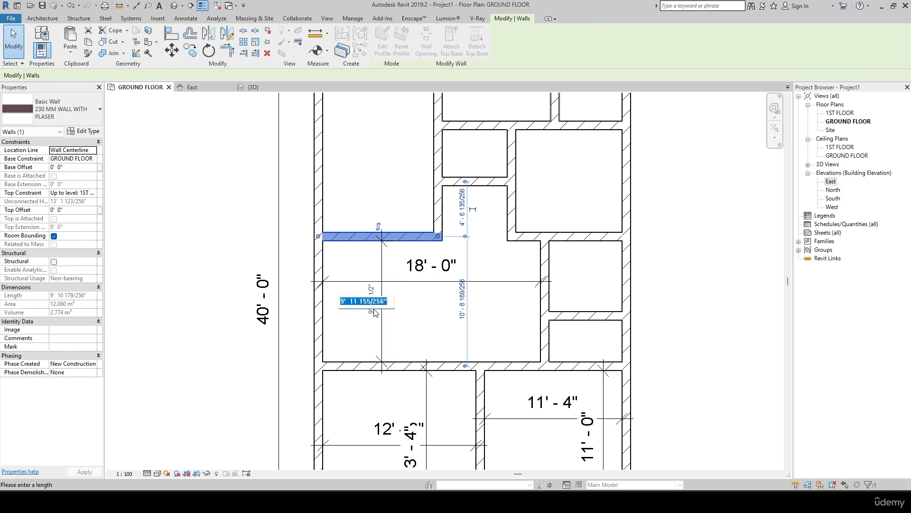
{"action": "type", "text": "10"}
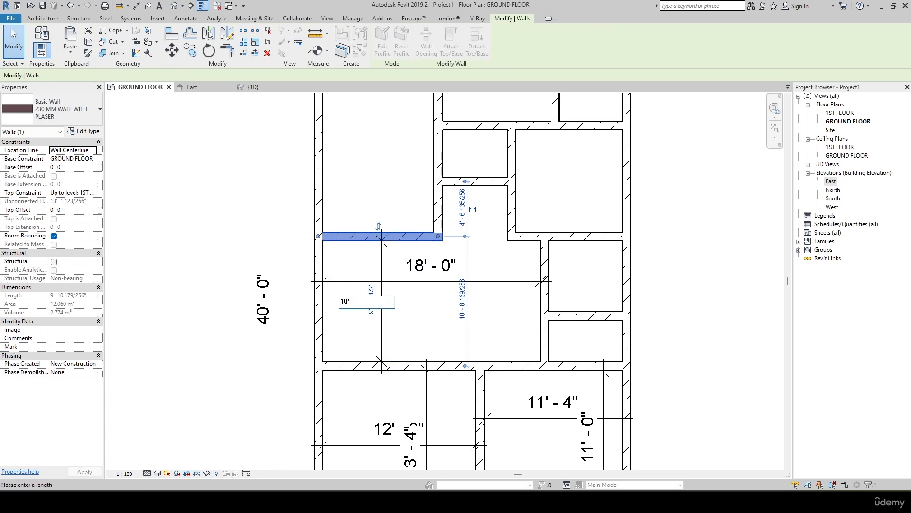
{"action": "key", "text": "Return"}
{"action": "left_click", "coordinate": [377, 311]}
{"action": "scroll", "coordinate": [529, 332], "scroll_direction": "up", "scroll_amount": 3}
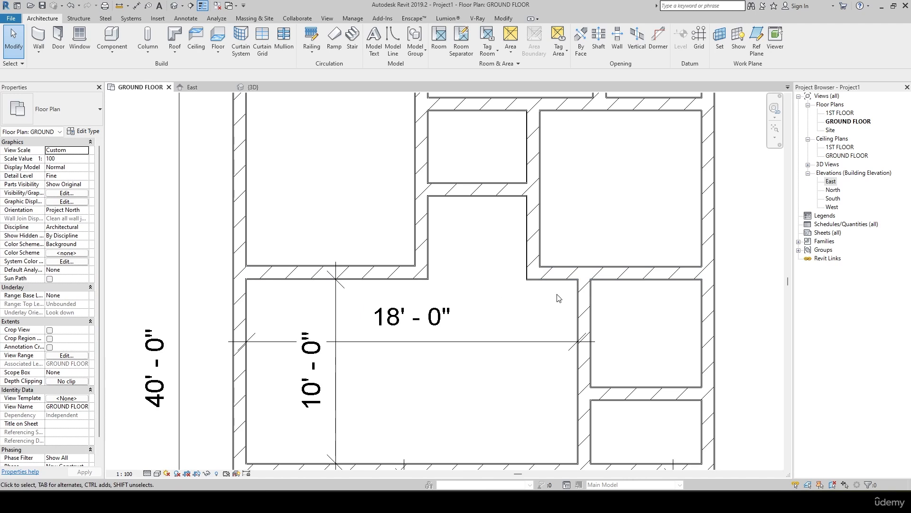
{"action": "scroll", "coordinate": [557, 297], "scroll_direction": "up", "scroll_amount": 3}
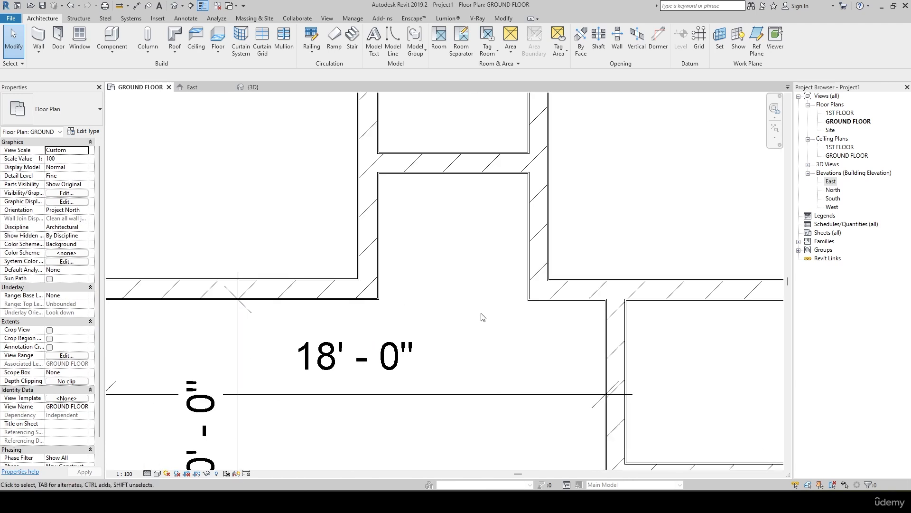
{"action": "middle_click_drag", "start_coordinate": [483, 318], "coordinate": [514, 318]}
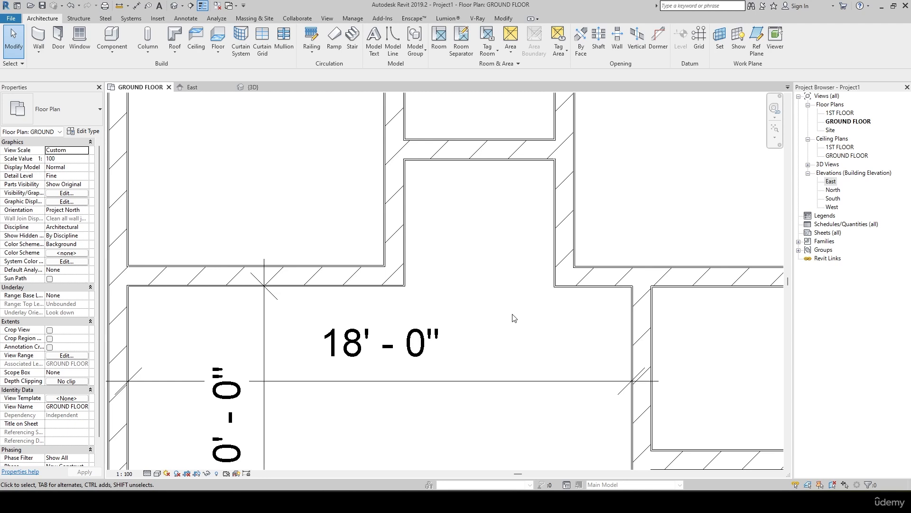
{"action": "key", "text": "a"}
{"action": "key", "text": "l"}
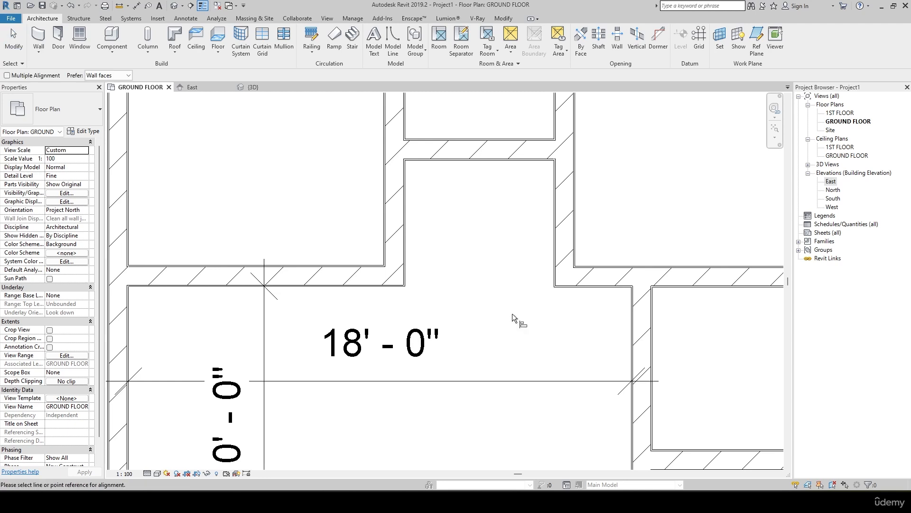
{"action": "left_click", "coordinate": [375, 286]}
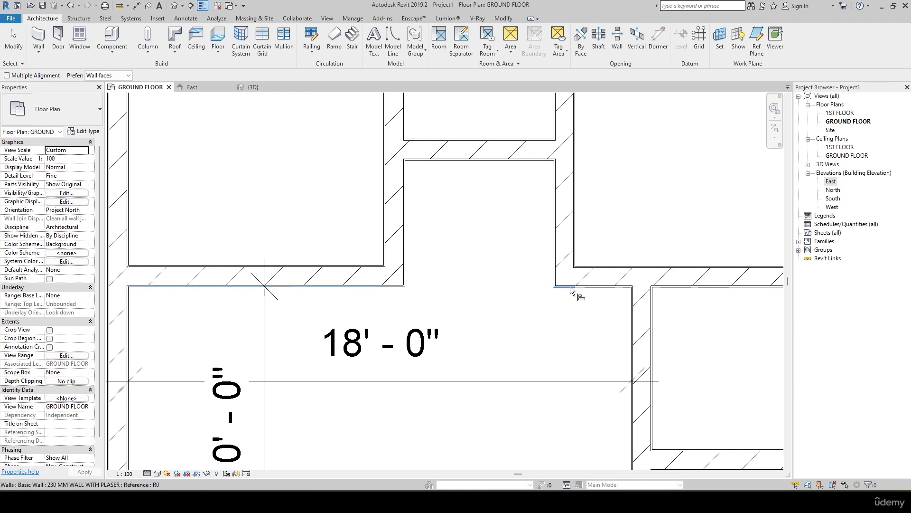
{"action": "scroll", "coordinate": [446, 304], "scroll_direction": "up", "scroll_amount": 5}
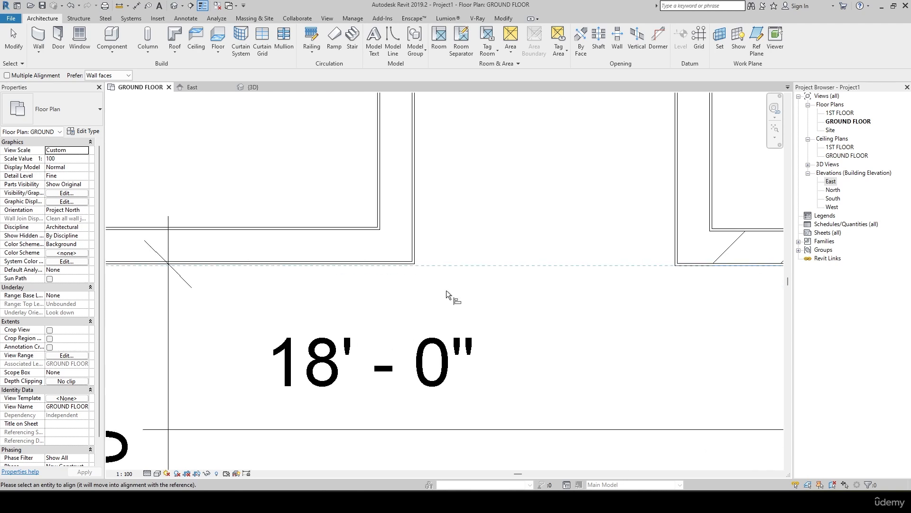
{"action": "scroll", "coordinate": [322, 291], "scroll_direction": "down", "scroll_amount": 3}
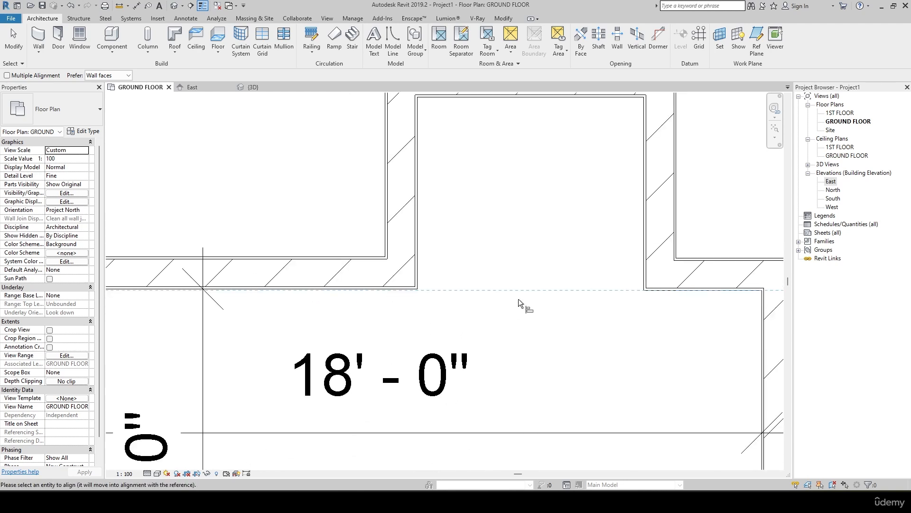
{"action": "scroll", "coordinate": [471, 288], "scroll_direction": "up", "scroll_amount": 3}
{"action": "key", "text": "Escape"}
{"action": "key", "text": "Escape"}
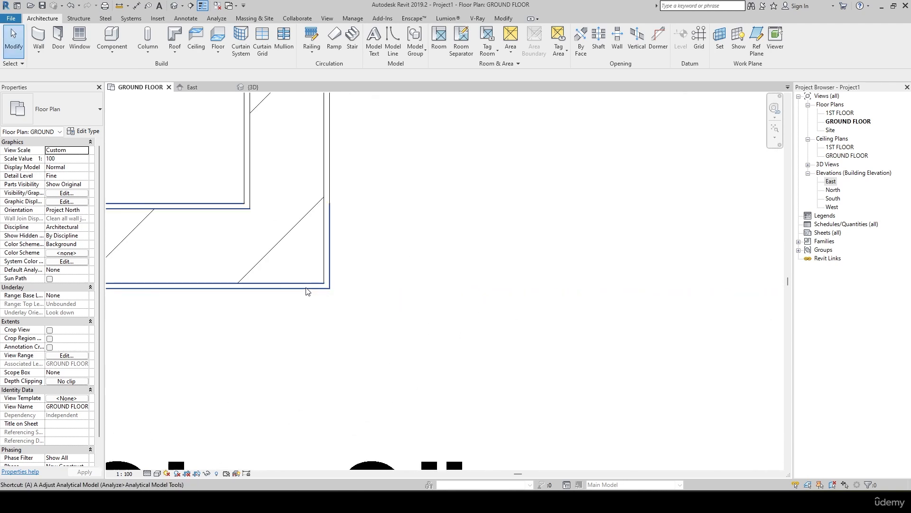
Step: Try to align the kitchen wall's living-side face with the living-side face of the rear bedroom wall
{"action": "key", "text": "a"}
{"action": "key", "text": "l"}
{"action": "left_click", "coordinate": [306, 288]}
{"action": "middle_click_drag", "start_coordinate": [665, 289], "coordinate": [358, 348]}
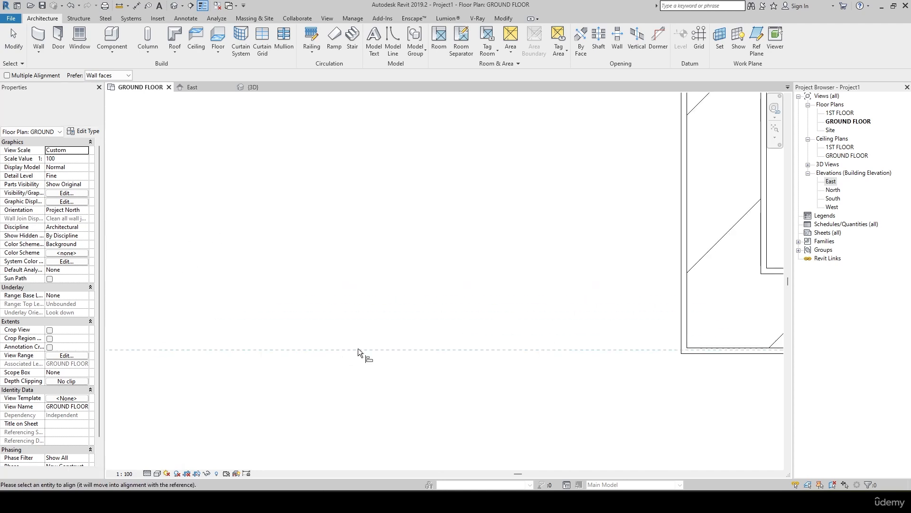
{"action": "scroll", "coordinate": [673, 360], "scroll_direction": "up", "scroll_amount": 4}
{"action": "left_click", "coordinate": [711, 338]}
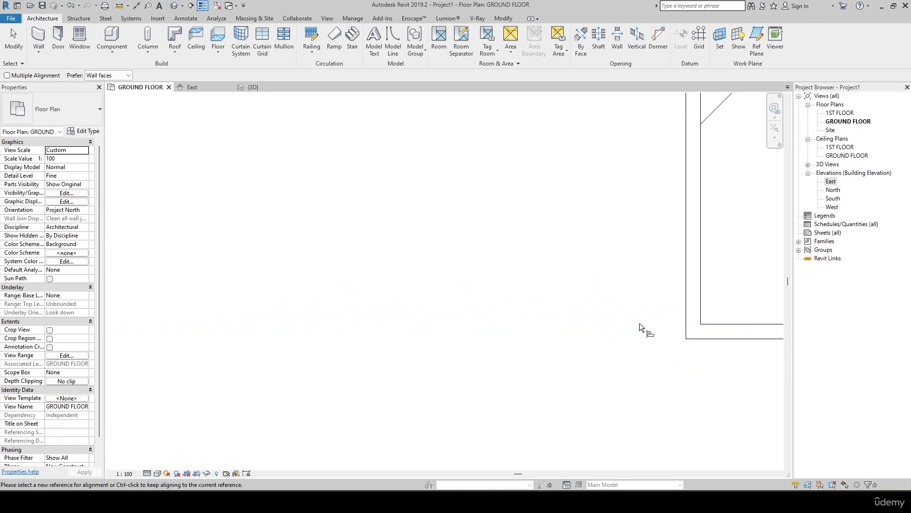
{"action": "scroll", "coordinate": [640, 323], "scroll_direction": "down", "scroll_amount": 5}
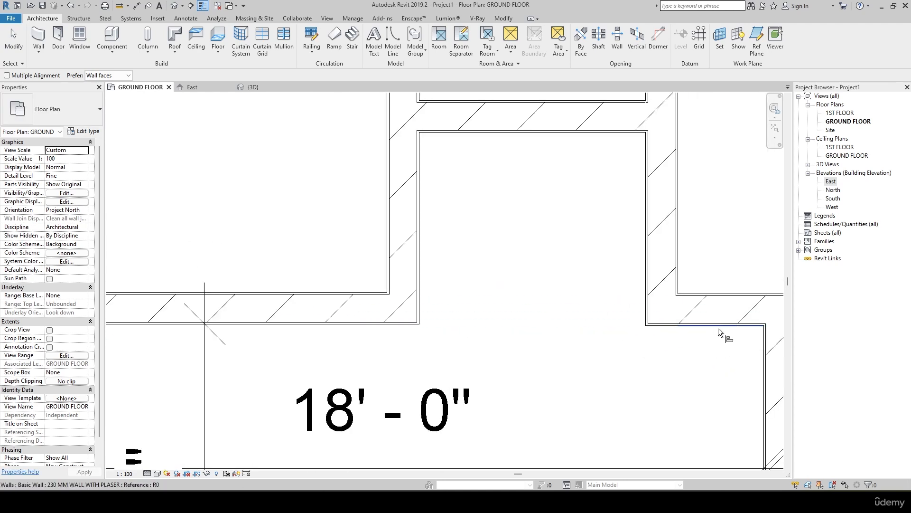
{"action": "scroll", "coordinate": [710, 329], "scroll_direction": "up", "scroll_amount": 8}
{"action": "key", "text": "Escape"}
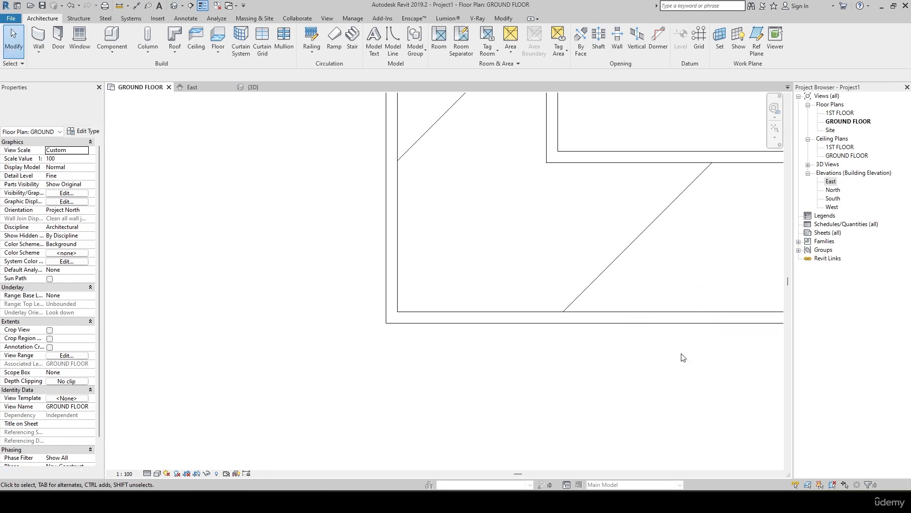
{"action": "scroll", "coordinate": [625, 359], "scroll_direction": "down", "scroll_amount": 5}
{"action": "scroll", "coordinate": [444, 351], "scroll_direction": "up", "scroll_amount": 3}
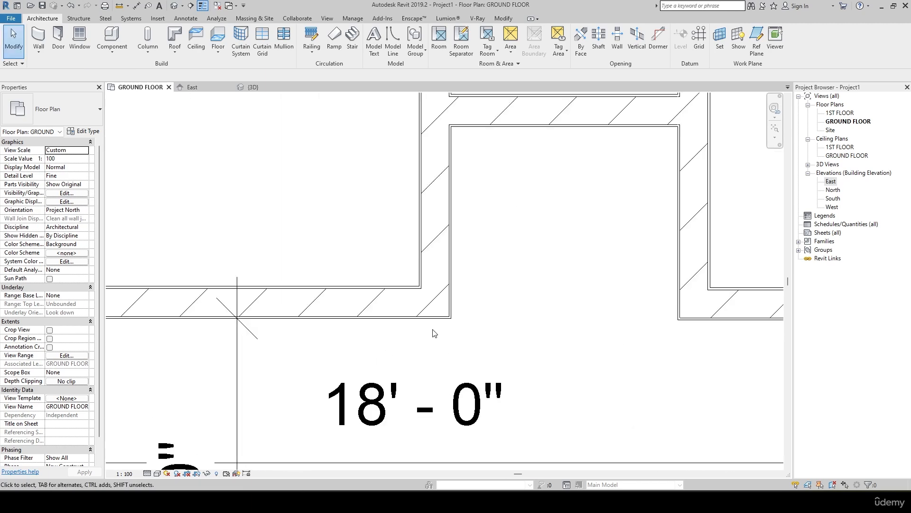
{"action": "key", "text": "a"}
{"action": "key", "text": "l"}
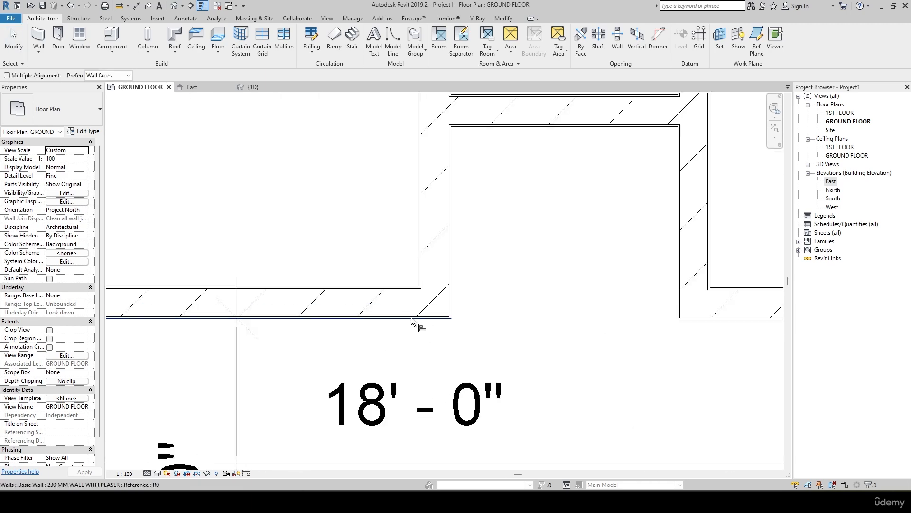
{"action": "key", "text": "Escape"}
{"action": "key", "text": "Escape"}
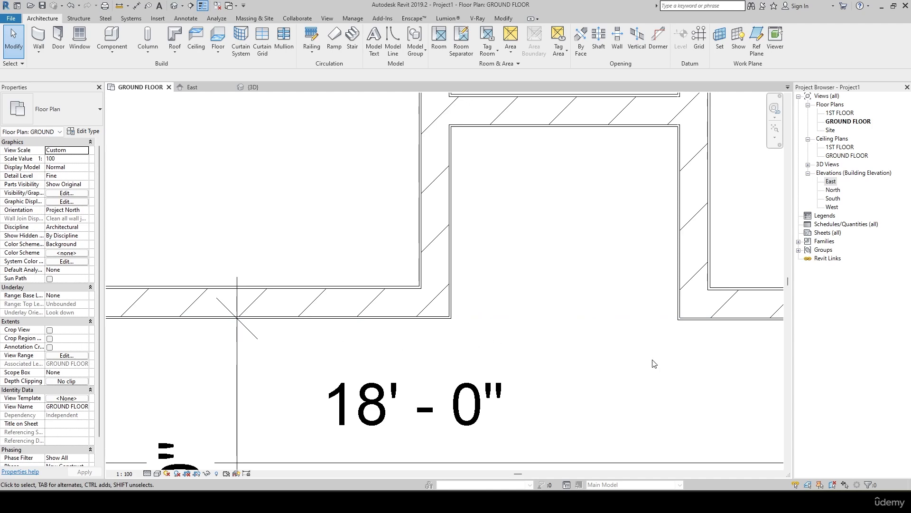
Step: Align the living-side face of the wall below the kitchen with the rear bedroom wall's living-side face
{"action": "scroll", "coordinate": [654, 363], "scroll_direction": "down", "scroll_amount": 2}
{"action": "left_click", "coordinate": [714, 329]}
{"action": "left_click", "coordinate": [646, 348]}
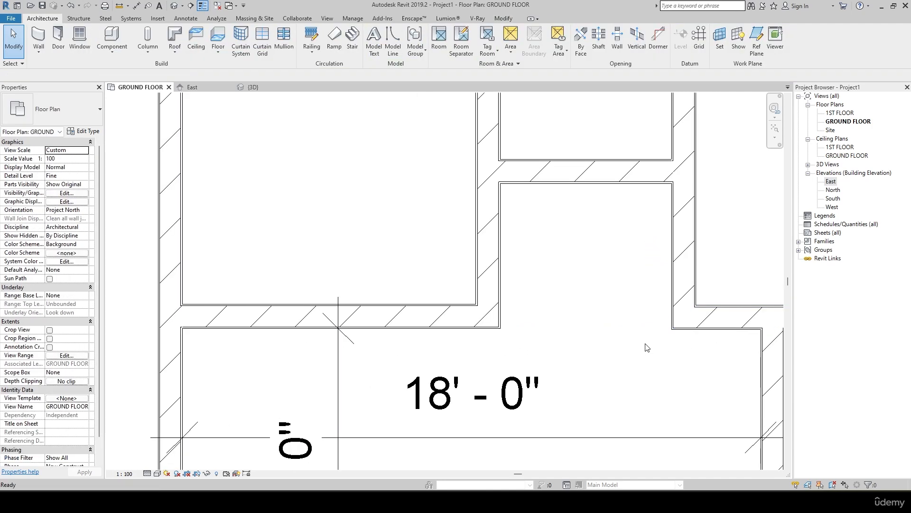
{"action": "key", "text": "a"}
{"action": "key", "text": "l"}
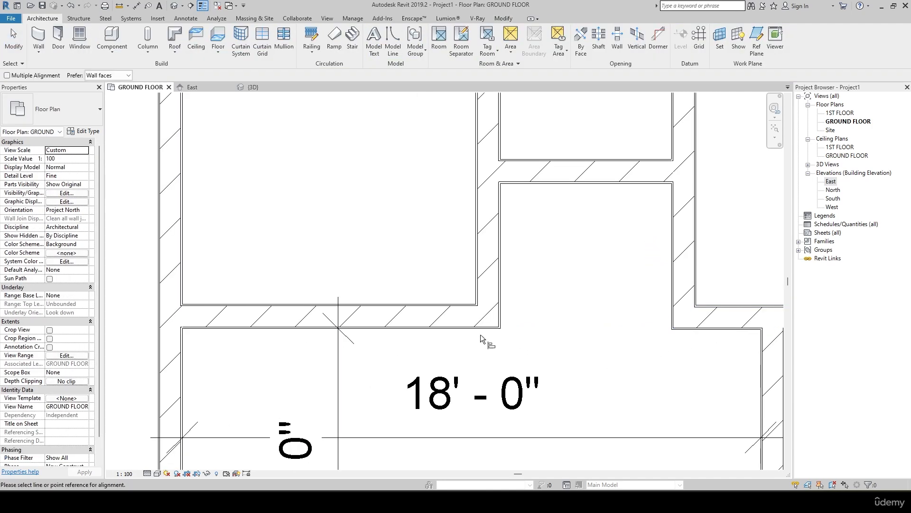
{"action": "left_click", "coordinate": [480, 329]}
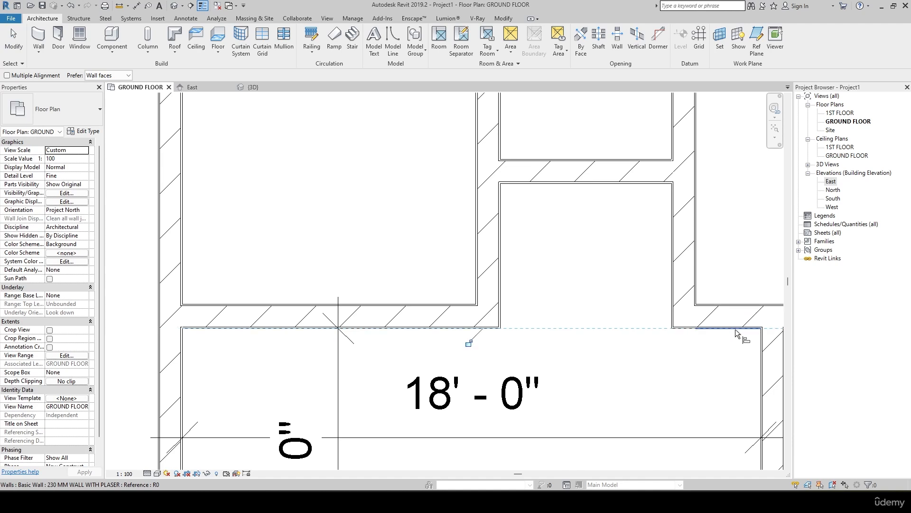
{"action": "key", "text": "Escape"}
{"action": "key", "text": "Escape"}
{"action": "scroll", "coordinate": [618, 351], "scroll_direction": "down", "scroll_amount": 4}
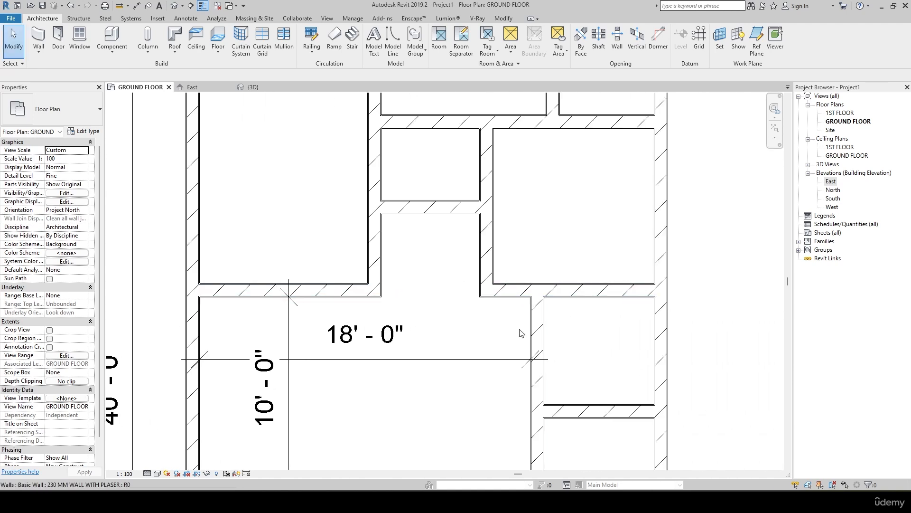
Step: Switch to the reference plan image and check the sizes of the two toilets and their wall layout
{"action": "scroll", "coordinate": [494, 364], "scroll_direction": "up", "scroll_amount": 3}
{"action": "scroll", "coordinate": [494, 362], "scroll_direction": "down", "scroll_amount": 2}
{"action": "middle_click_drag", "start_coordinate": [578, 426], "coordinate": [584, 356]}
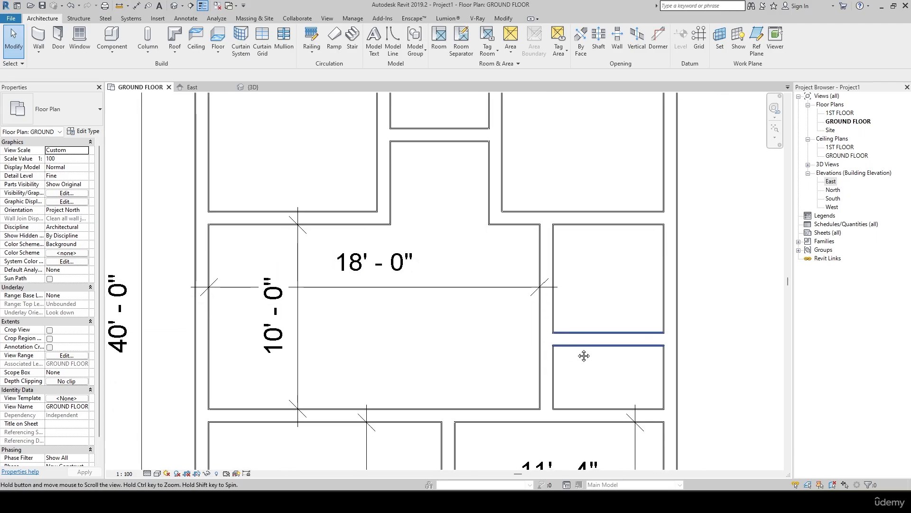
{"action": "key", "text": "alt+Tab"}
{"action": "scroll", "coordinate": [597, 265], "scroll_direction": "up", "scroll_amount": 2}
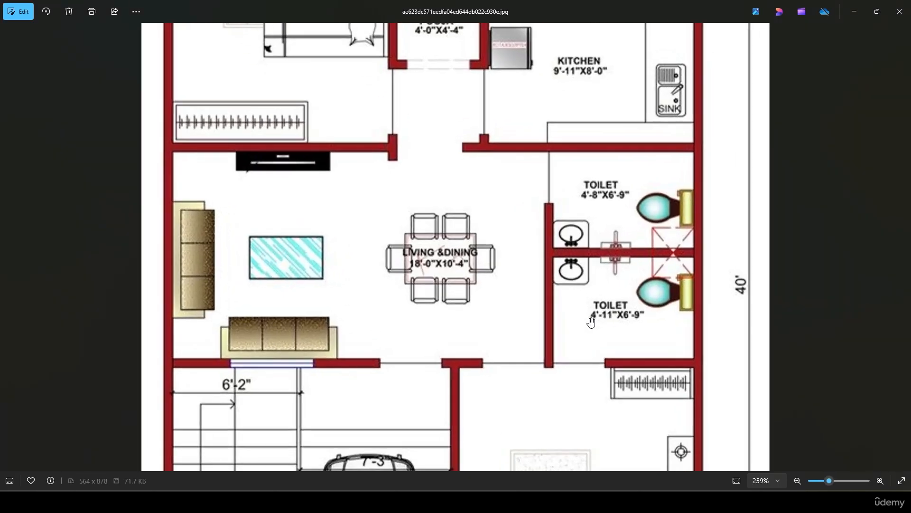
{"action": "key", "text": "alt+Tab"}
Step: Duplicate the type of the wall between the living room and the toilets as "150 MM WALL"
{"action": "middle_click_drag", "start_coordinate": [611, 364], "coordinate": [558, 308]}
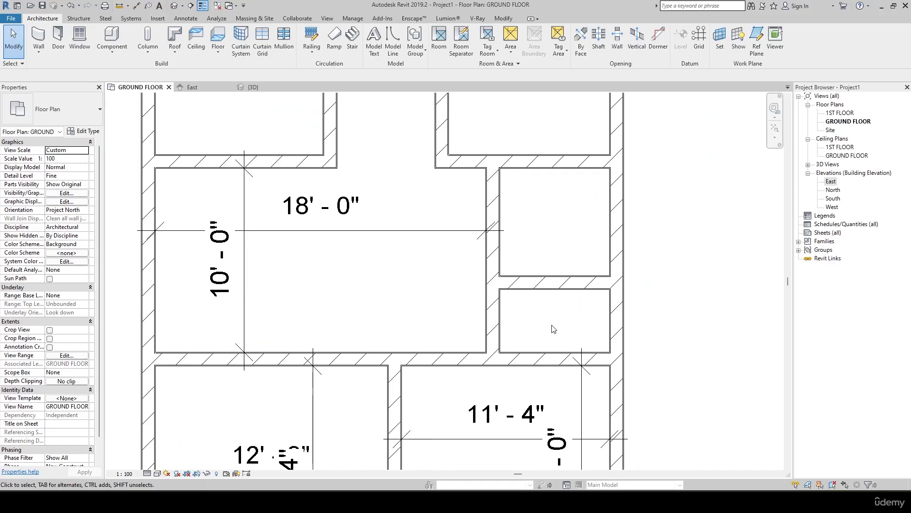
{"action": "left_click", "coordinate": [503, 318]}
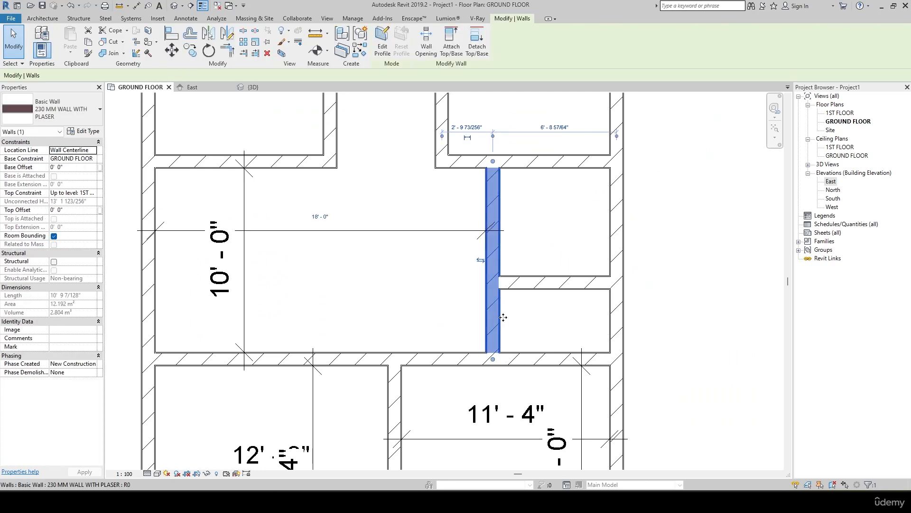
{"action": "left_click", "coordinate": [85, 132]}
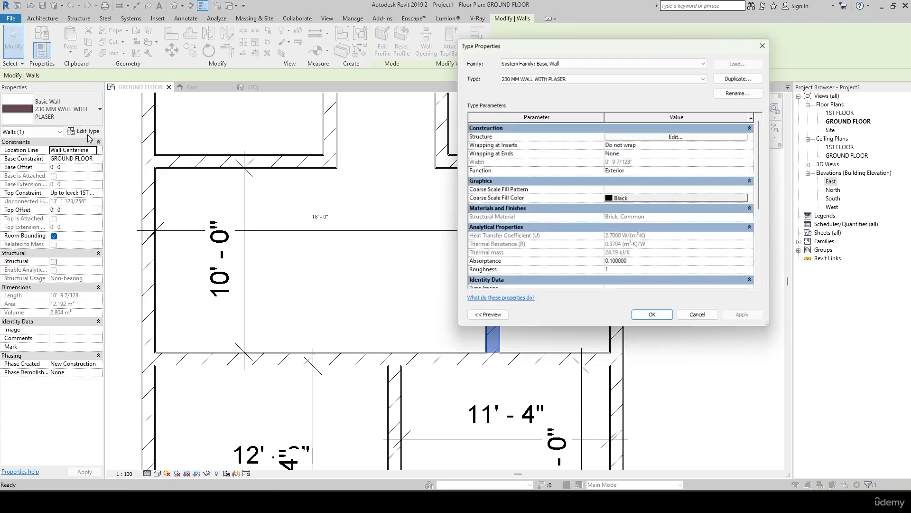
{"action": "left_click", "coordinate": [734, 80]}
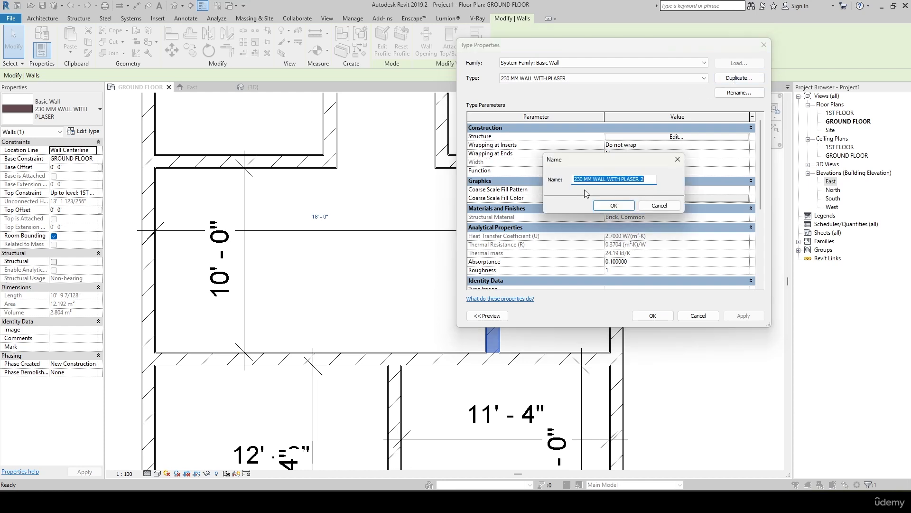
{"action": "type", "text": "150 MM WALL"}
{"action": "key", "text": "Return"}
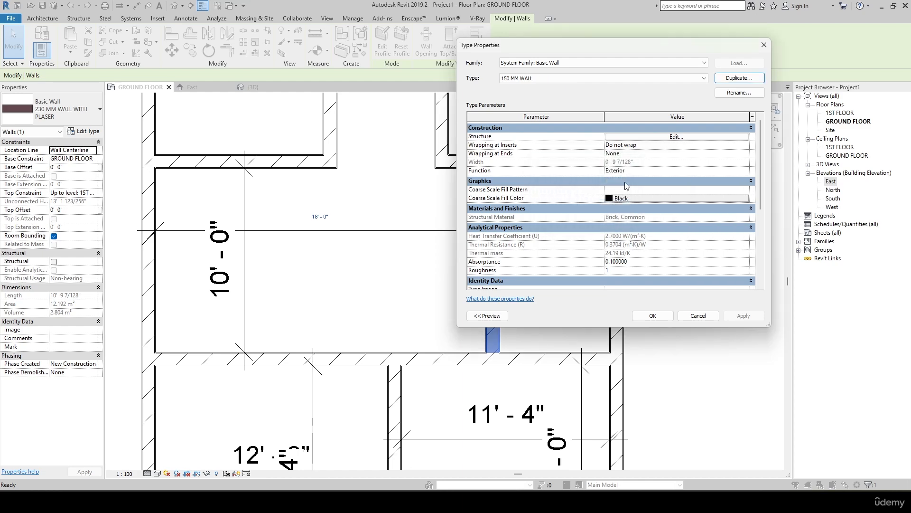
Step: Set the Brick, Common core layer of the 150 MM WALL type to 4" thick and apply the type changes
{"action": "left_click", "coordinate": [676, 137]}
{"action": "left_click", "coordinate": [639, 151]}
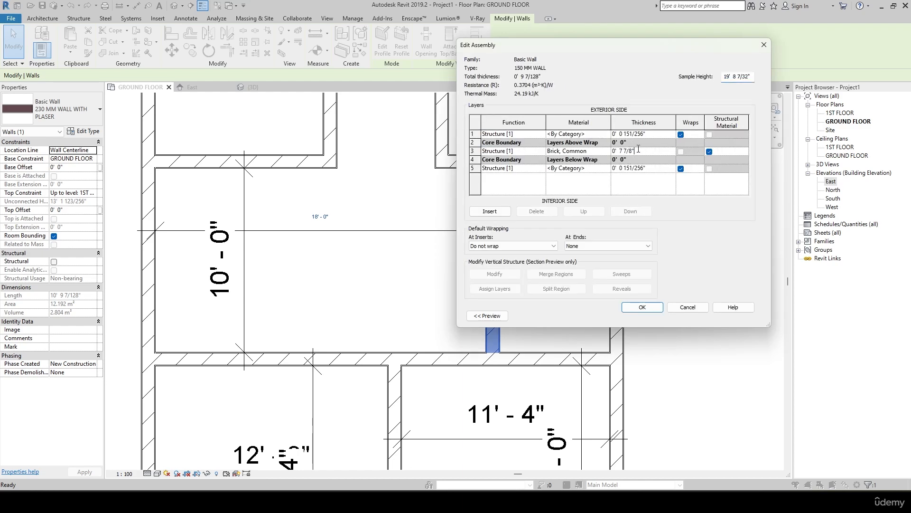
{"action": "left_click_drag", "start_coordinate": [650, 150], "coordinate": [575, 149]}
{"action": "type", "text": "4"}
{"action": "key", "text": "Tab"}
{"action": "left_click", "coordinate": [642, 307]}
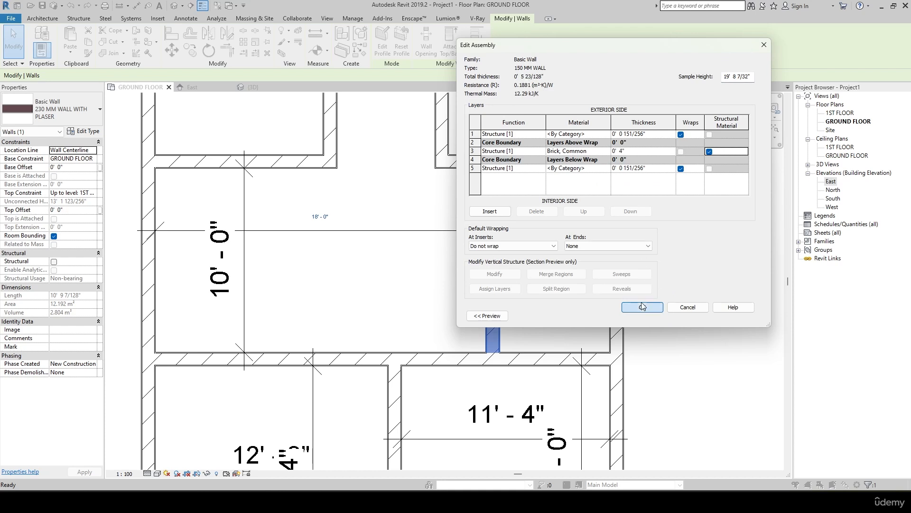
{"action": "left_click", "coordinate": [651, 314]}
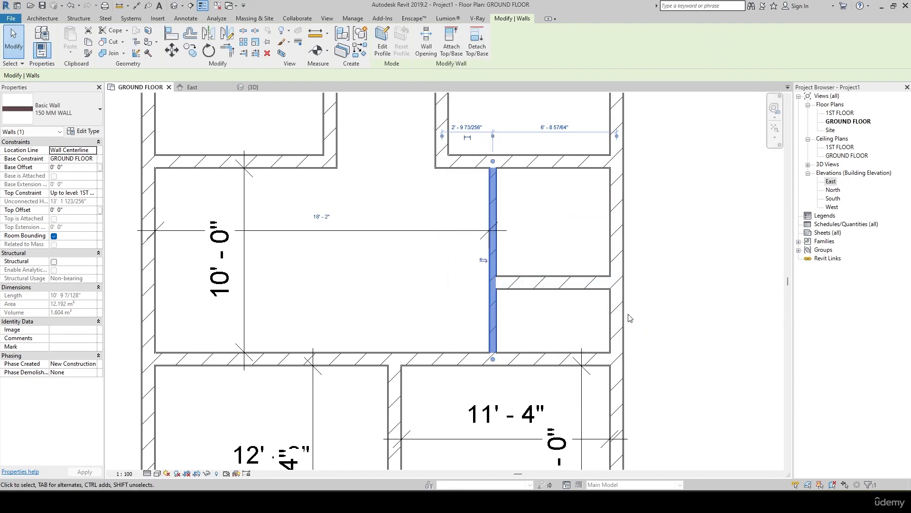
Step: Match the wall between the two toilets to the 150 MM WALL type of the wall separating them from the living room
{"action": "scroll", "coordinate": [540, 314], "scroll_direction": "up", "scroll_amount": 1}
{"action": "middle_click_drag", "start_coordinate": [540, 314], "coordinate": [531, 345]}
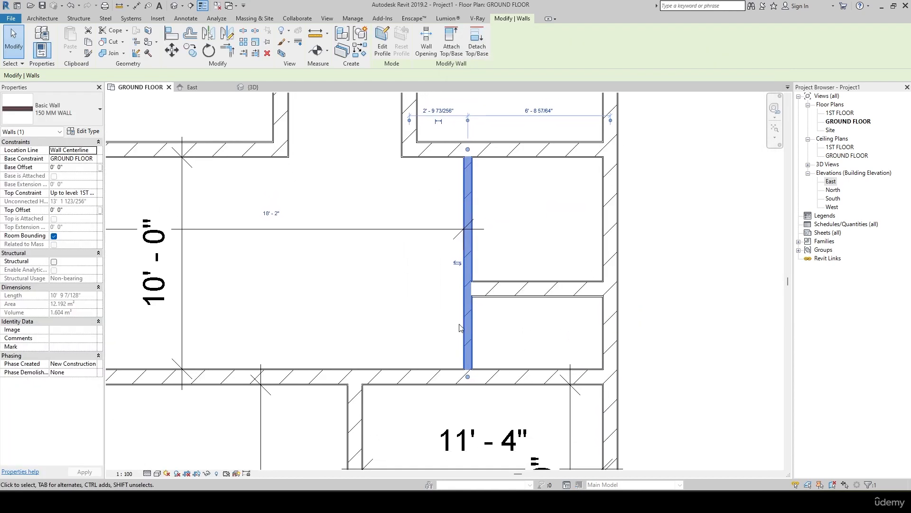
{"action": "scroll", "coordinate": [502, 333], "scroll_direction": "up", "scroll_amount": 1}
{"action": "left_click", "coordinate": [526, 347]}
{"action": "scroll", "coordinate": [526, 347], "scroll_direction": "down", "scroll_amount": 1}
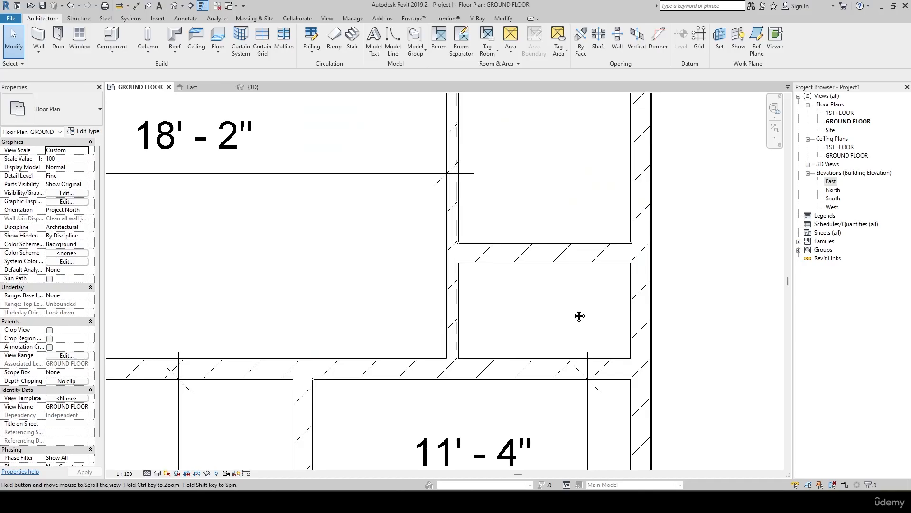
{"action": "middle_click_drag", "start_coordinate": [579, 316], "coordinate": [488, 366]}
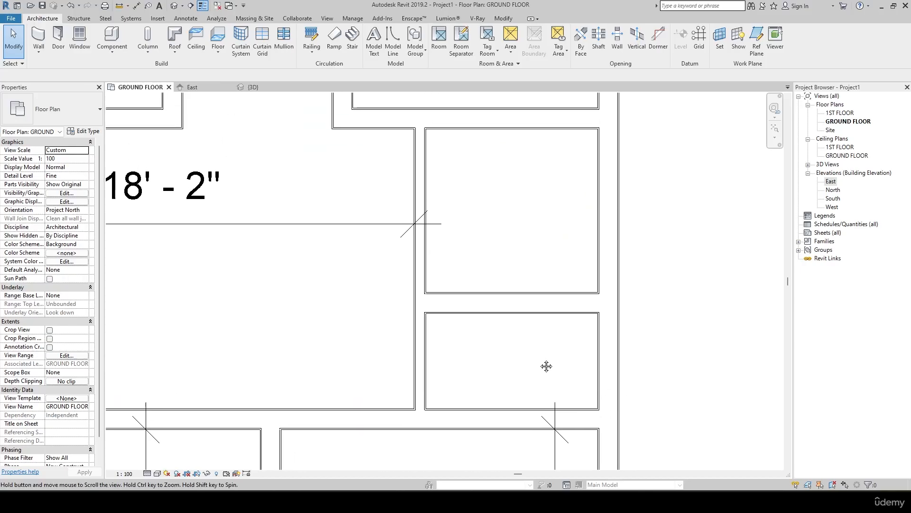
{"action": "left_click", "coordinate": [420, 259]}
{"action": "key", "text": "Escape"}
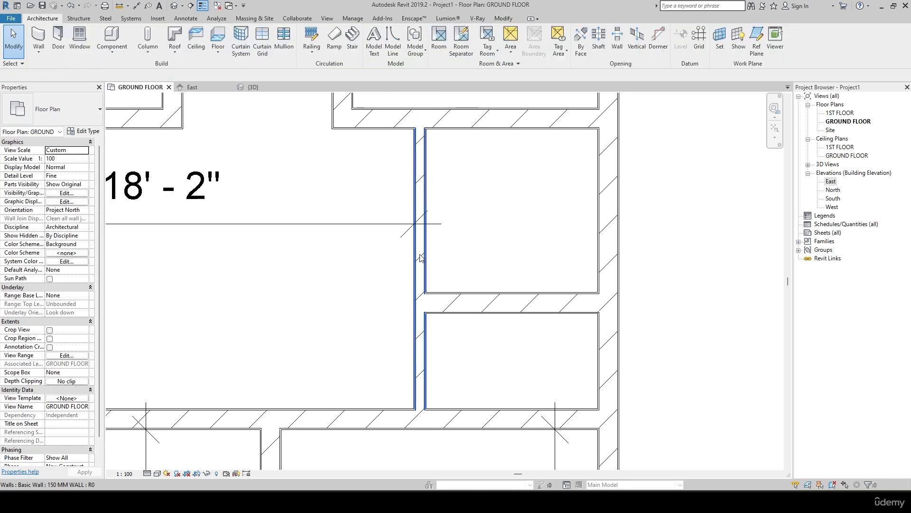
{"action": "key", "text": "m"}
{"action": "key", "text": "a"}
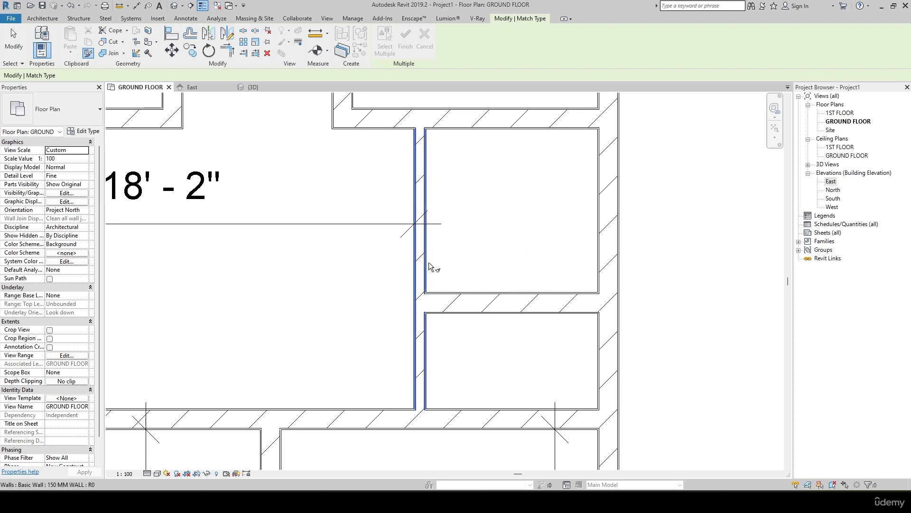
{"action": "left_click", "coordinate": [423, 244]}
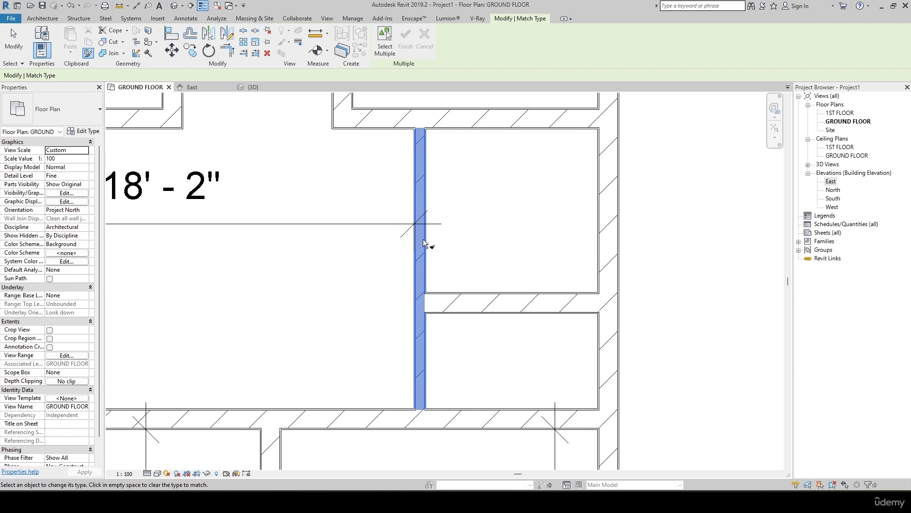
{"action": "left_click", "coordinate": [520, 300]}
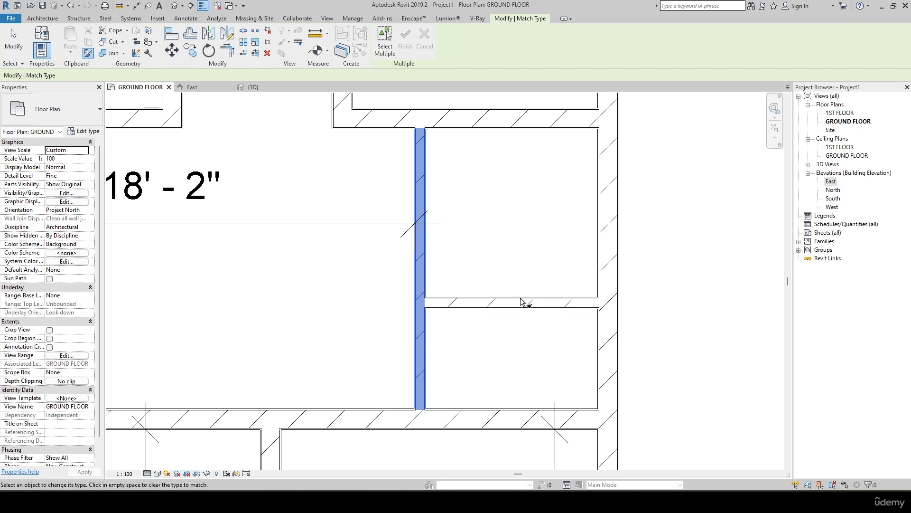
{"action": "middle_click_drag", "start_coordinate": [462, 300], "coordinate": [513, 270]}
{"action": "scroll", "coordinate": [597, 301], "scroll_direction": "down", "scroll_amount": 3}
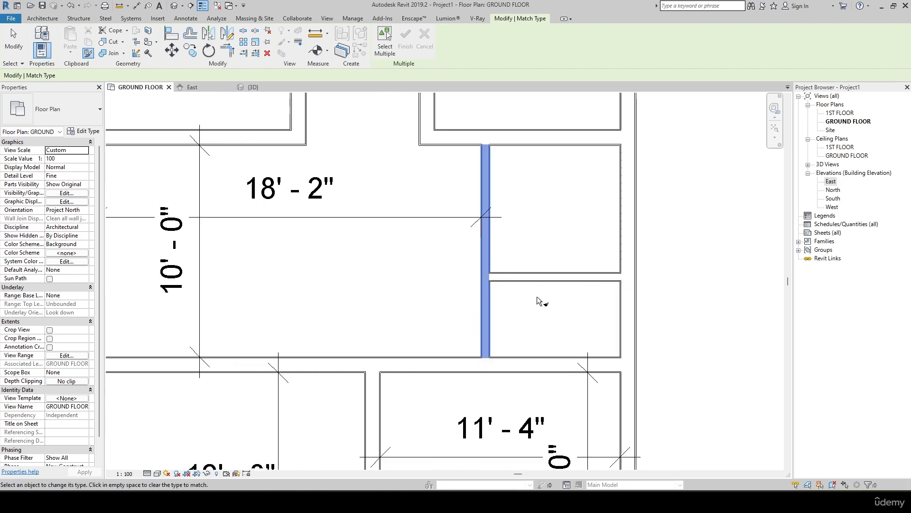
{"action": "left_click", "coordinate": [540, 285]}
Step: Switch to the reference plan image to check the required toilet sizes and return to the Revit floor plan
{"action": "middle_click_drag", "start_coordinate": [548, 252], "coordinate": [561, 411]}
{"action": "scroll", "coordinate": [455, 166], "scroll_direction": "down", "scroll_amount": 1}
{"action": "middle_click_drag", "start_coordinate": [582, 374], "coordinate": [548, 278]}
{"action": "scroll", "coordinate": [512, 293], "scroll_direction": "up", "scroll_amount": 2}
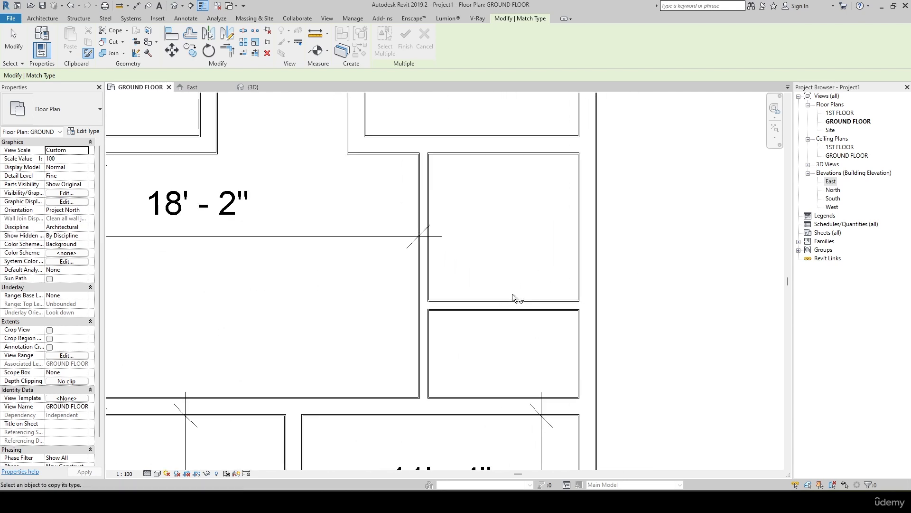
{"action": "key", "text": "alt+Tab"}
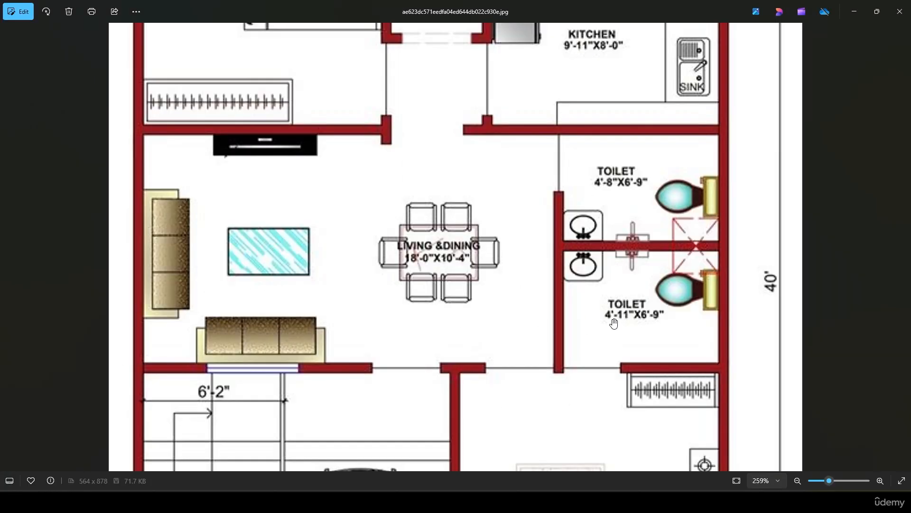
{"action": "key", "text": "alt+Tab"}
{"action": "key", "text": "alt+Tab"}
{"action": "key", "text": "alt+Tab"}
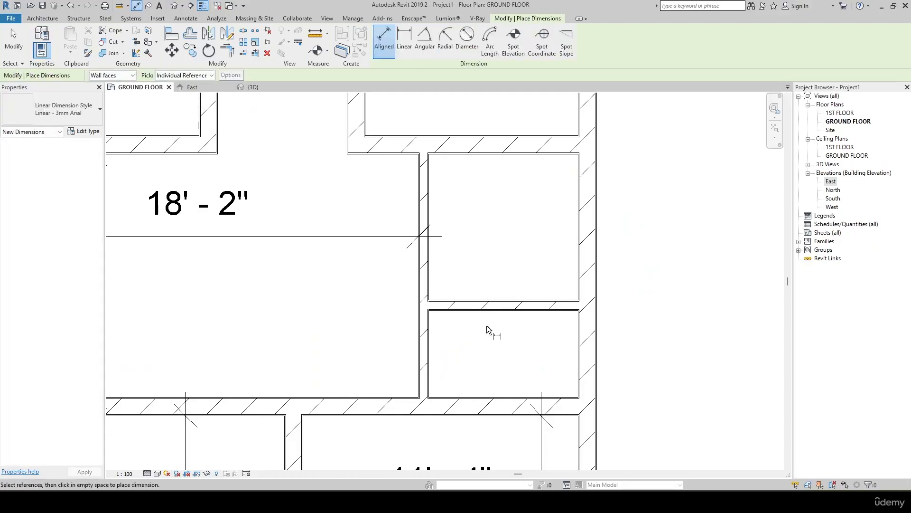
Step: Dimension the lower toilet's width between the inner faces of its living-side wall and the outer wall
{"action": "left_click", "coordinate": [429, 349]}
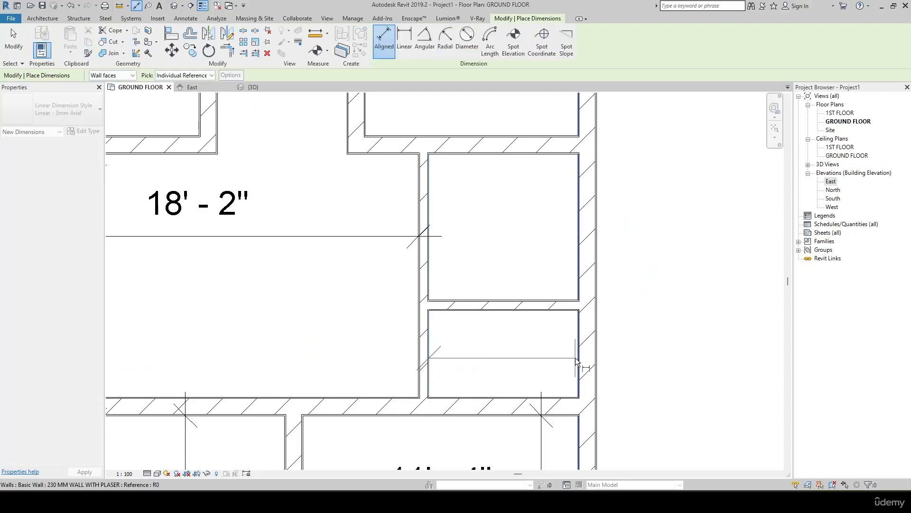
{"action": "key", "text": "Escape"}
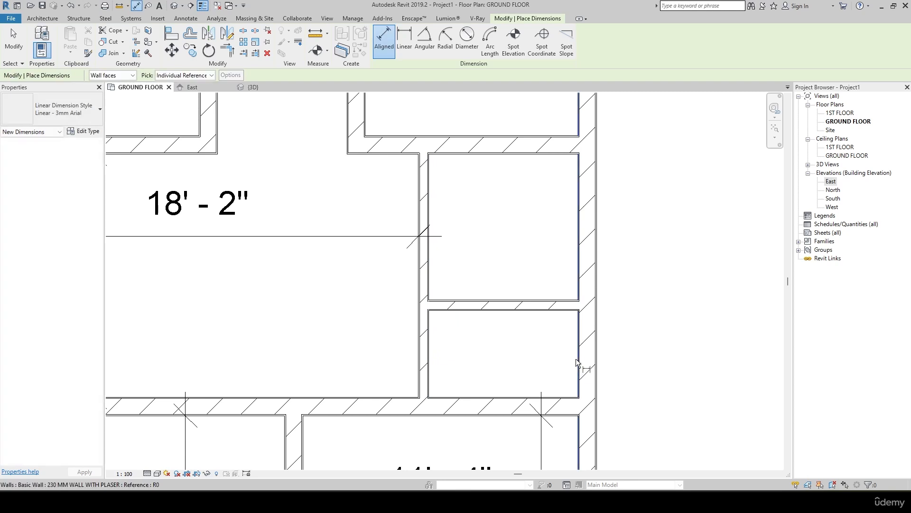
{"action": "left_click", "coordinate": [577, 357]}
{"action": "left_click", "coordinate": [429, 359]}
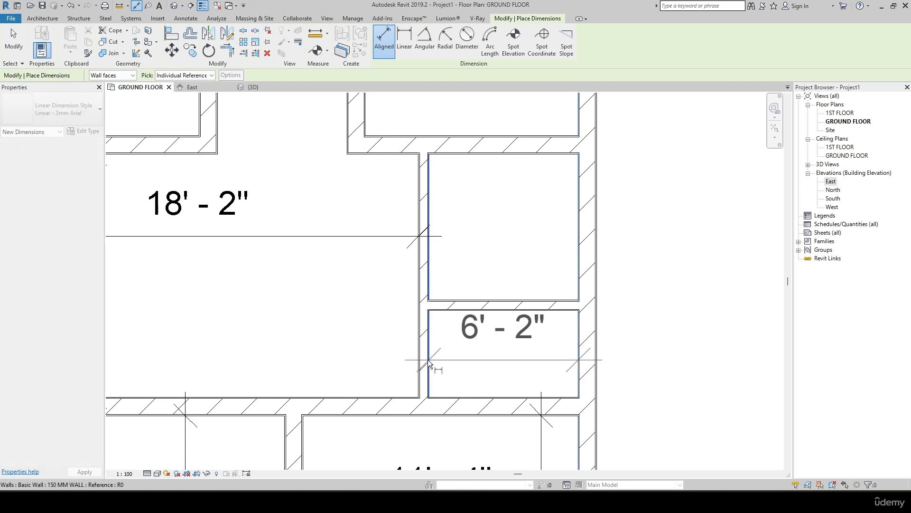
{"action": "left_click", "coordinate": [480, 375]}
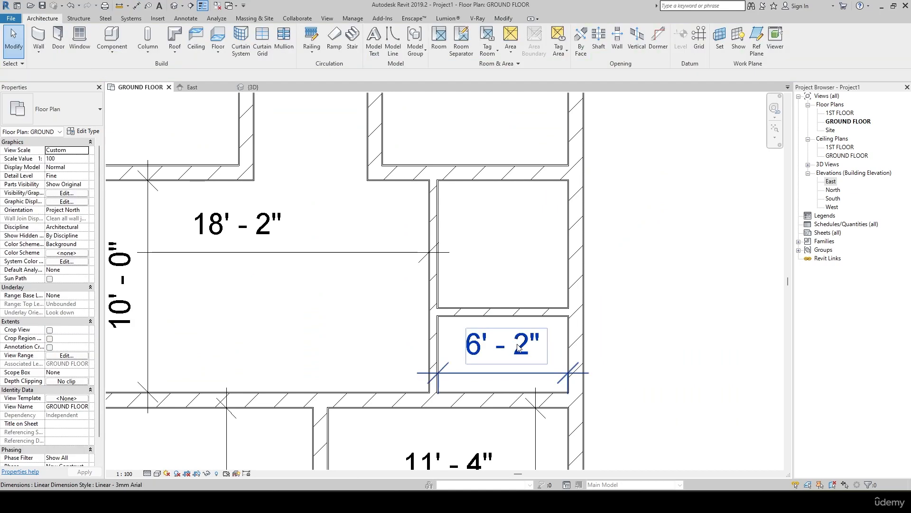
{"action": "key", "text": "Escape"}
Step: Move the wall between the living room and the toilets by setting the lower toilet's width to 5'
{"action": "left_click", "coordinate": [434, 335]}
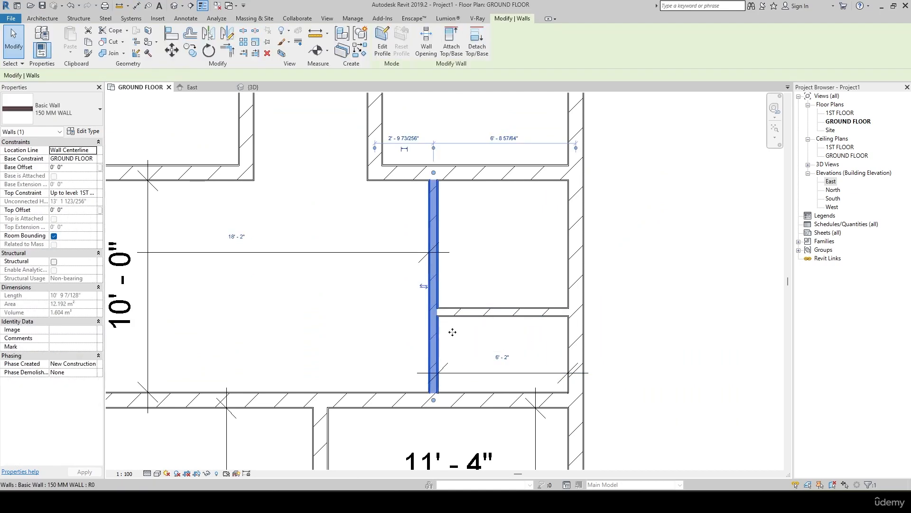
{"action": "left_click", "coordinate": [499, 356]}
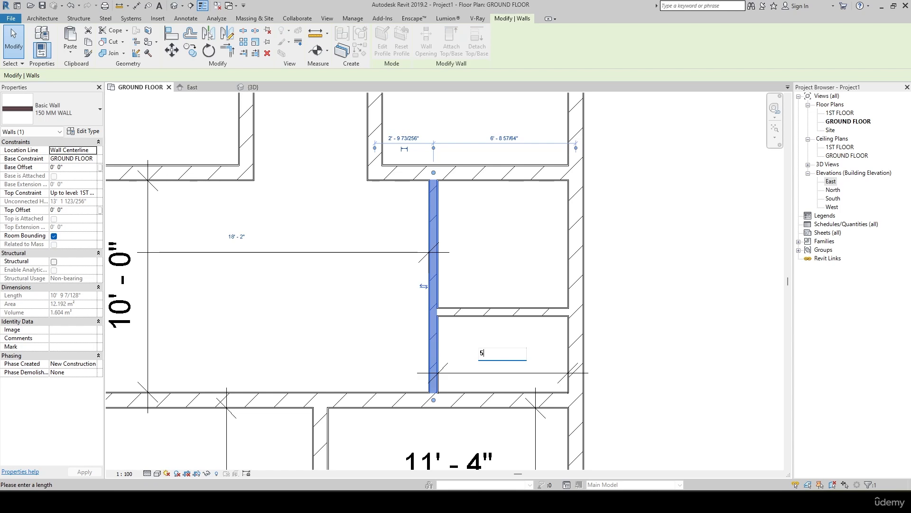
{"action": "key", "text": "Return"}
{"action": "scroll", "coordinate": [535, 363], "scroll_direction": "down", "scroll_amount": 3}
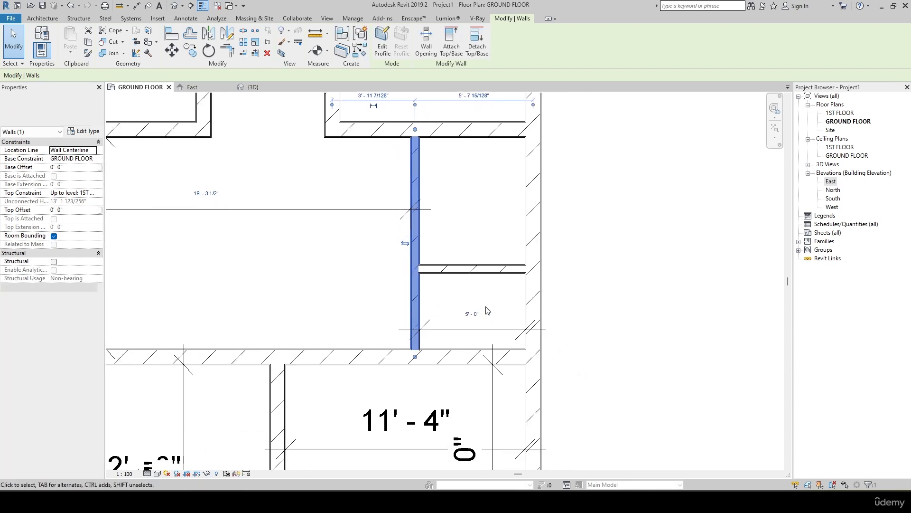
{"action": "scroll", "coordinate": [480, 276], "scroll_direction": "up", "scroll_amount": 2}
{"action": "scroll", "coordinate": [486, 325], "scroll_direction": "up", "scroll_amount": 3}
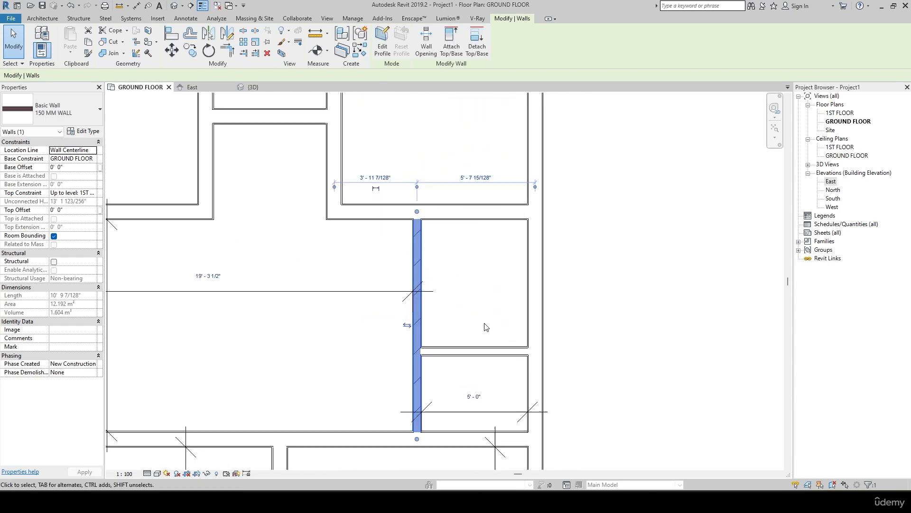
{"action": "middle_click_drag", "start_coordinate": [486, 328], "coordinate": [471, 282]}
Step: Dimension the lower toilet's other side, from the toilet partition's lower face to the inner face of the wall below
{"action": "key", "text": "alt+Tab"}
{"action": "key", "text": "alt+Tab"}
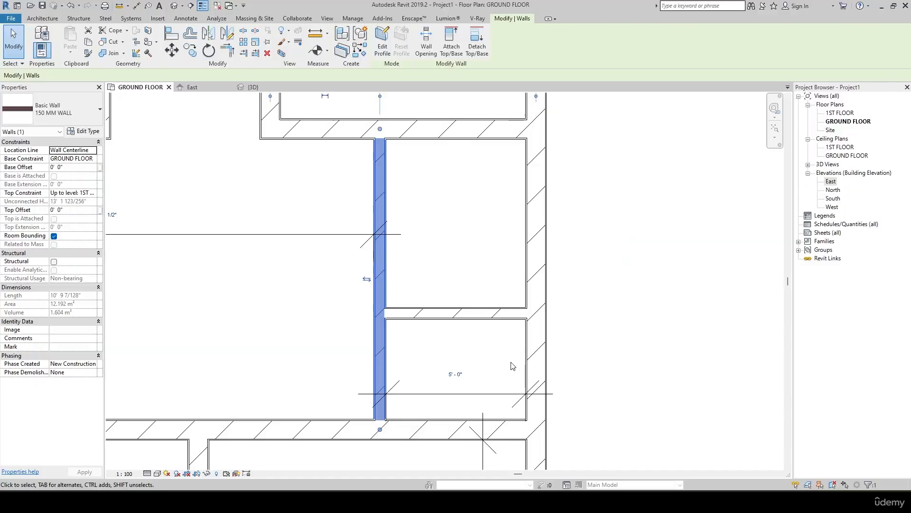
{"action": "middle_click_drag", "start_coordinate": [543, 273], "coordinate": [471, 230]}
{"action": "left_click", "coordinate": [422, 217]}
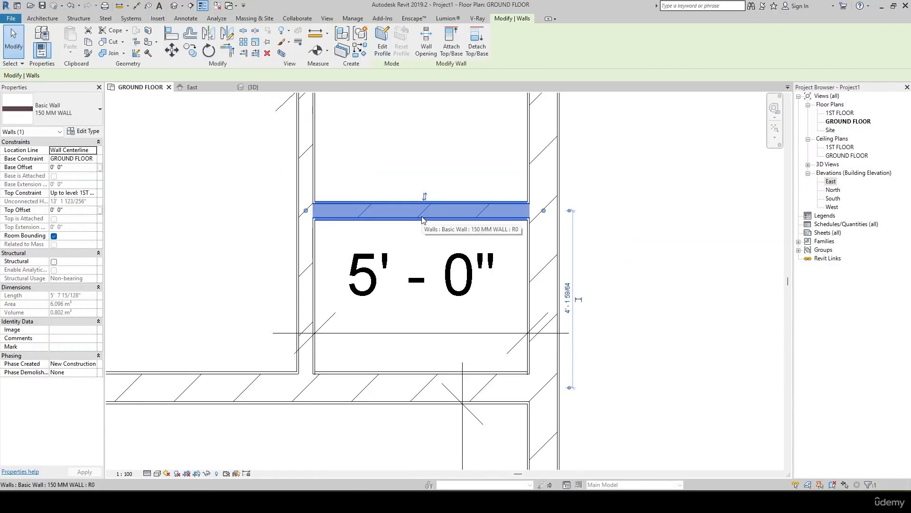
{"action": "key", "text": "d"}
{"action": "key", "text": "i"}
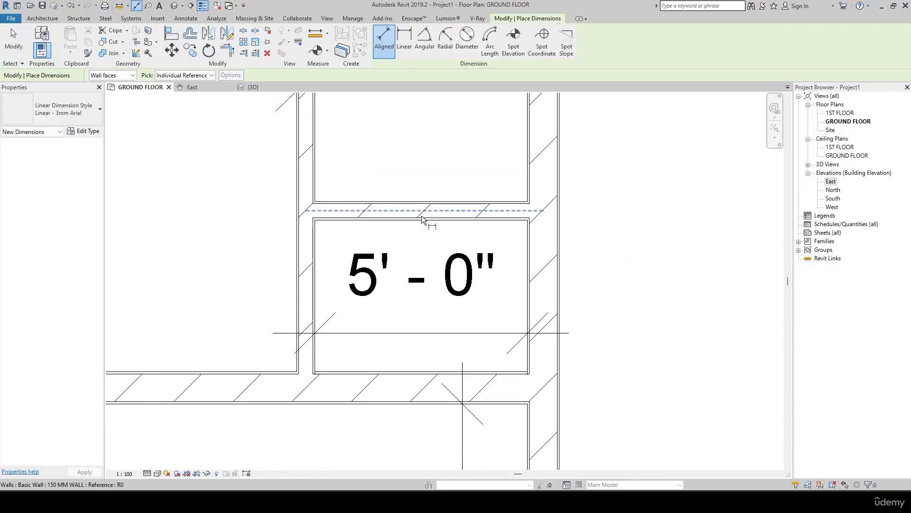
{"action": "left_click", "coordinate": [422, 219]}
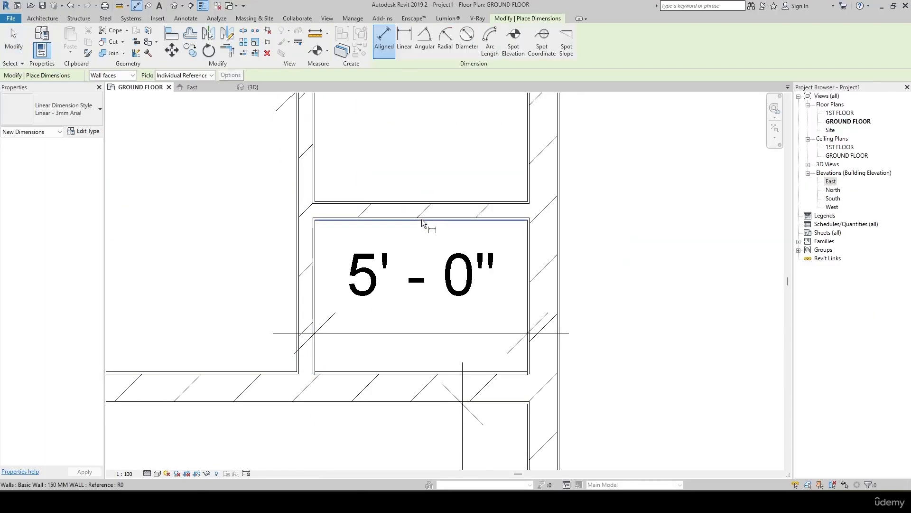
{"action": "left_click", "coordinate": [440, 373]}
{"action": "left_click", "coordinate": [509, 326]}
{"action": "key", "text": "Escape"}
{"action": "key", "text": "Escape"}
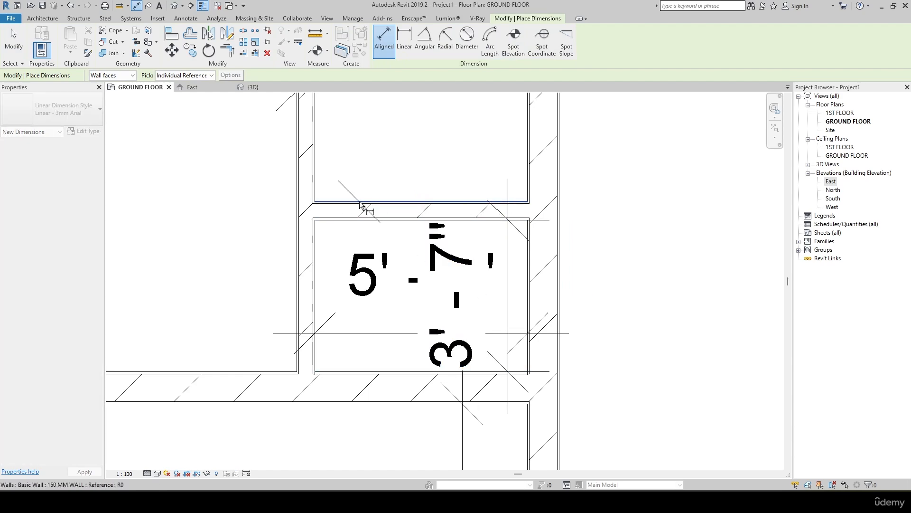
Step: Move the partition between the toilets by setting its distance from the wall below to 6'-9"
{"action": "left_click", "coordinate": [366, 210]}
{"action": "left_click", "coordinate": [480, 294]}
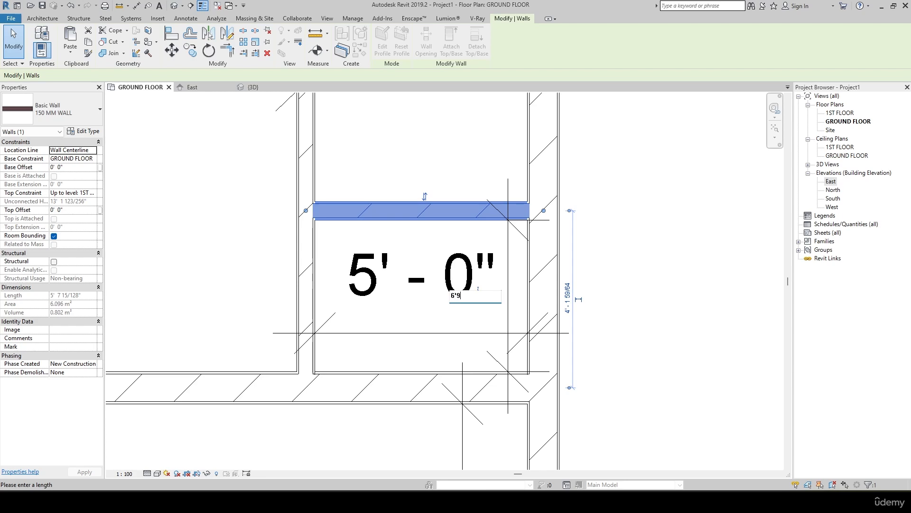
{"action": "key", "text": "Return"}
{"action": "scroll", "coordinate": [486, 312], "scroll_direction": "down", "scroll_amount": 3}
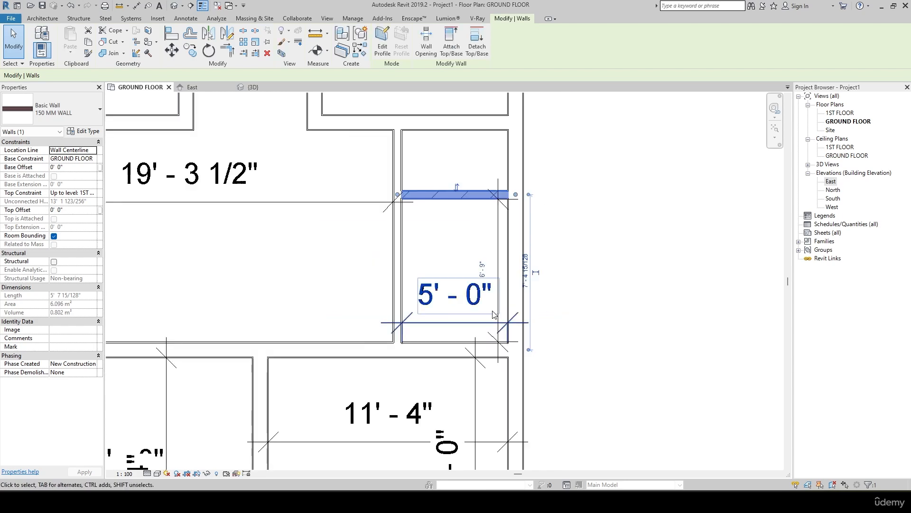
{"action": "left_click", "coordinate": [550, 235]}
{"action": "middle_click_drag", "start_coordinate": [552, 216], "coordinate": [549, 280]}
Step: Compare the toilets' dimensions and orientation in the reference plan image with the modelled layout in Revit
{"action": "key", "text": "alt+Tab"}
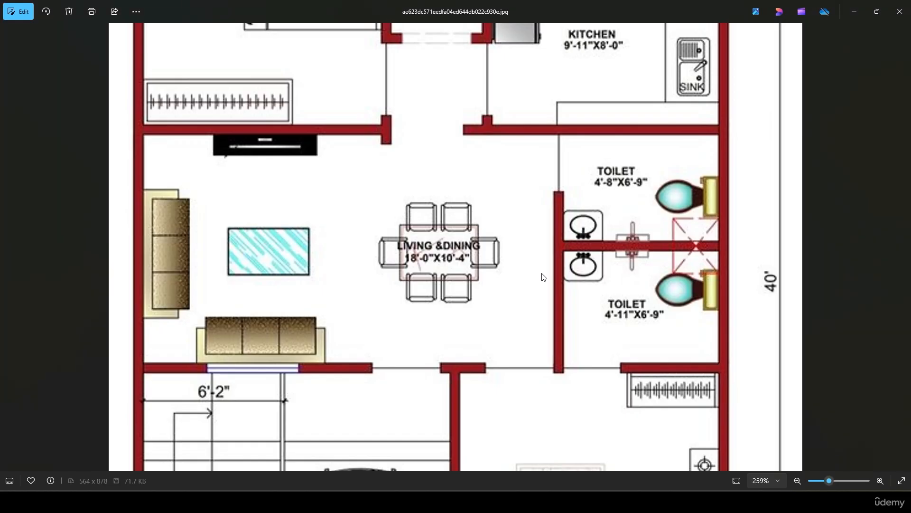
{"action": "left_click_drag", "start_coordinate": [485, 218], "coordinate": [489, 257]}
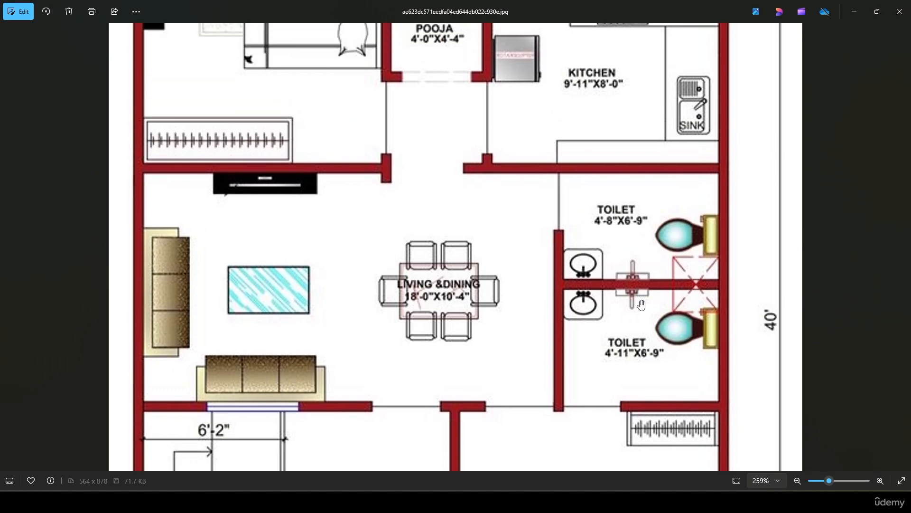
{"action": "key", "text": "alt+Tab"}
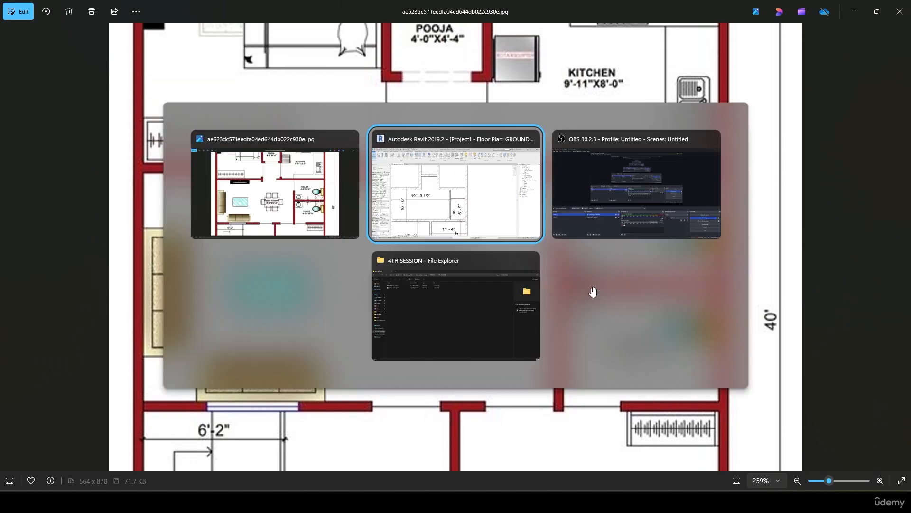
{"action": "scroll", "coordinate": [401, 279], "scroll_direction": "up", "scroll_amount": 3}
{"action": "scroll", "coordinate": [472, 162], "scroll_direction": "down", "scroll_amount": 3}
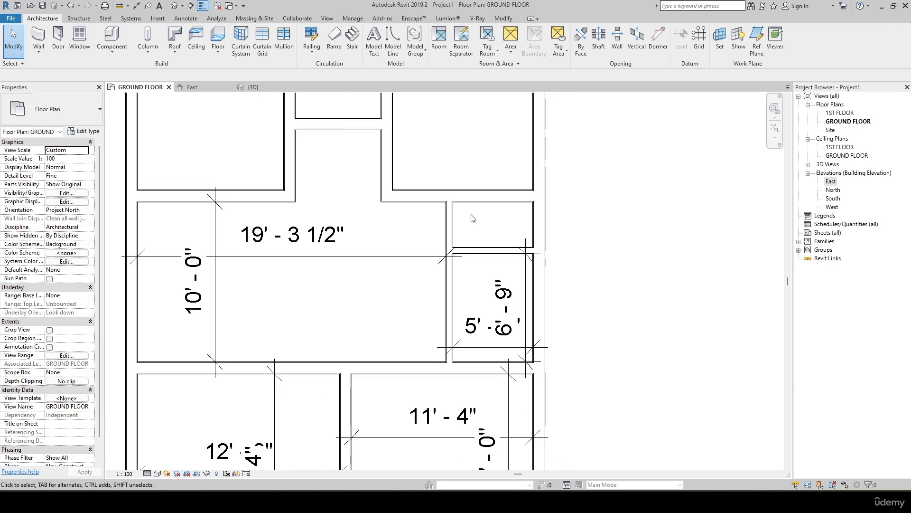
{"action": "left_click", "coordinate": [513, 350]}
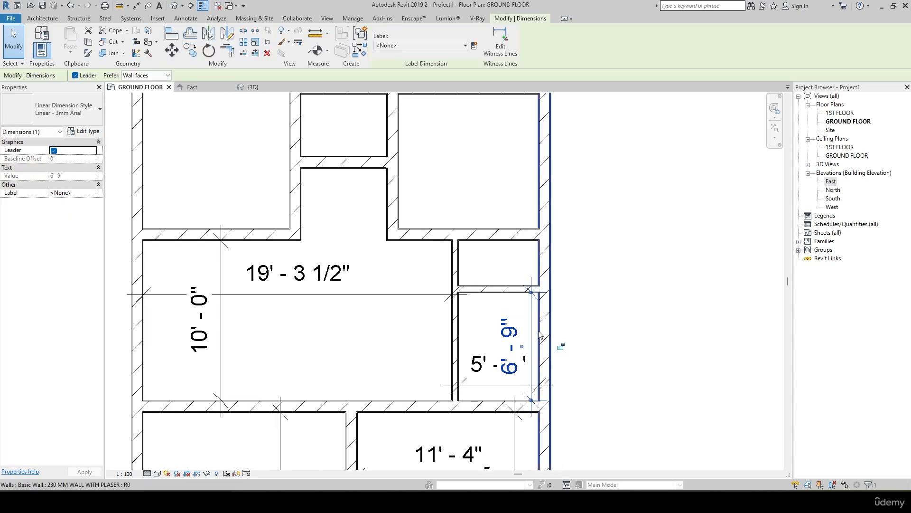
{"action": "key", "text": "Escape"}
{"action": "left_click", "coordinate": [506, 337]}
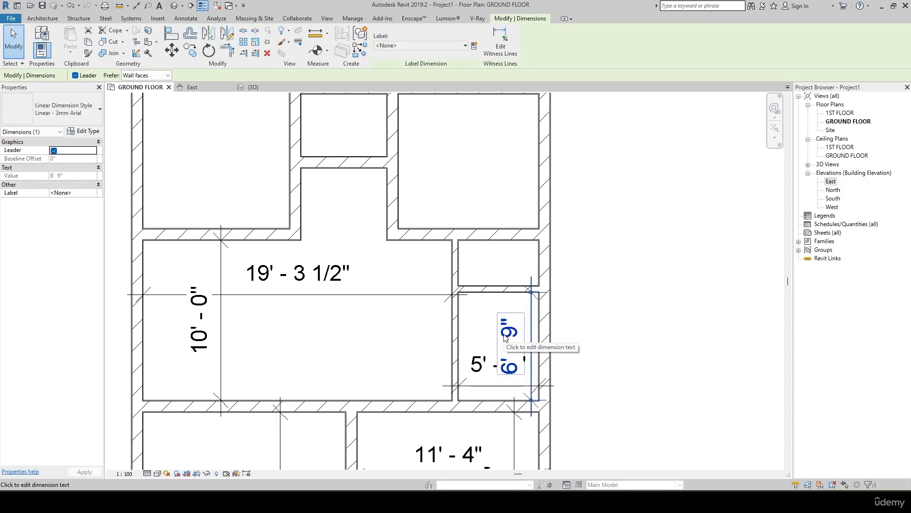
{"action": "left_click", "coordinate": [511, 339]}
{"action": "key", "text": "Escape"}
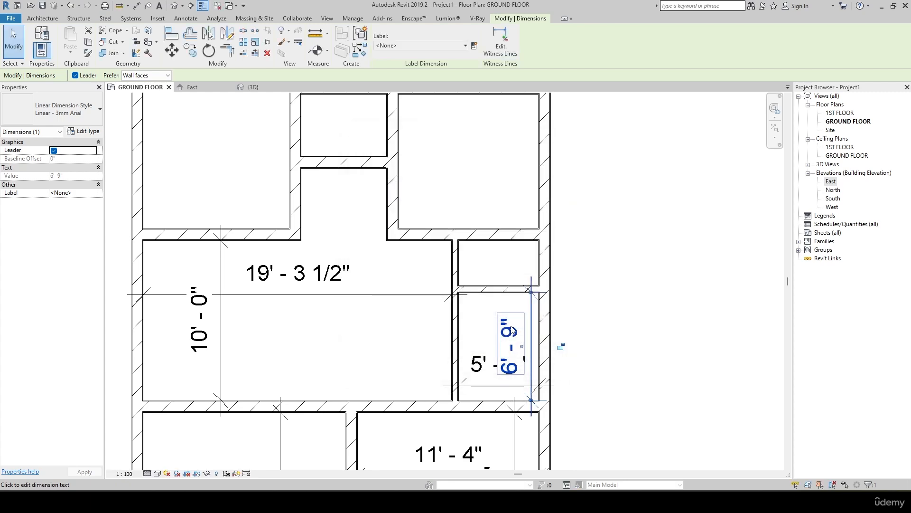
{"action": "left_click", "coordinate": [508, 291]}
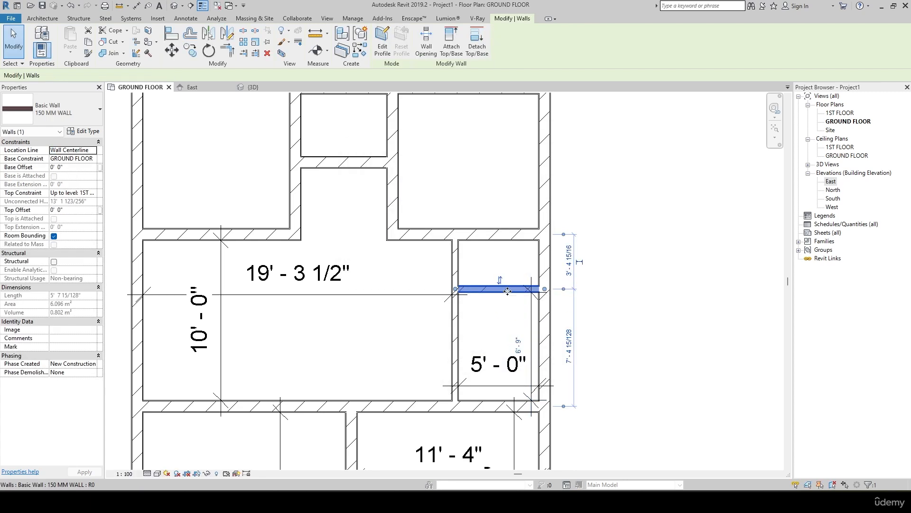
{"action": "key", "text": "Escape"}
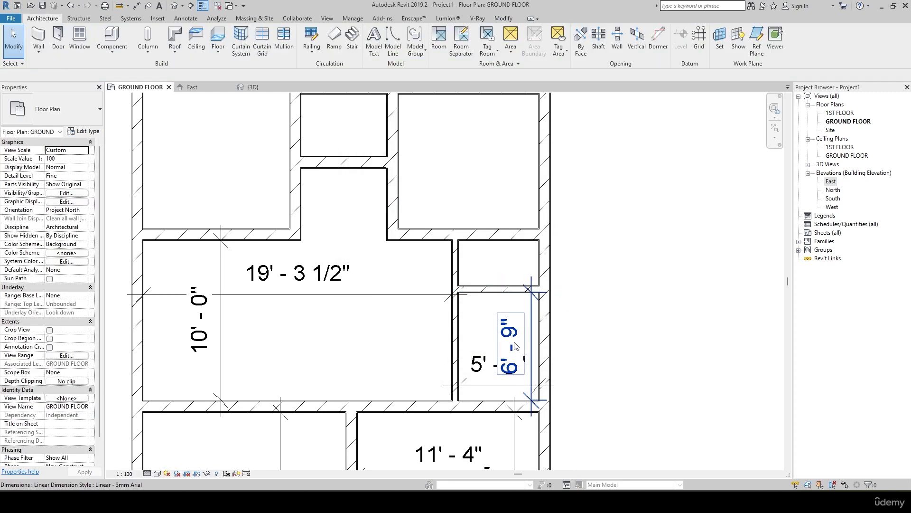
Step: Move the partition between the toilets by setting its distance from the wall below to 5'
{"action": "left_click", "coordinate": [505, 291]}
{"action": "left_click", "coordinate": [517, 343]}
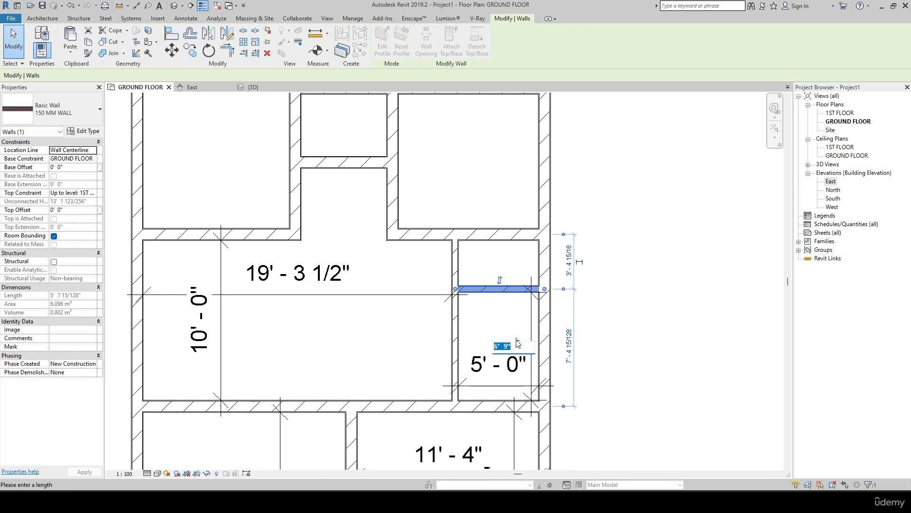
{"action": "type", "text": "5'"}
{"action": "key", "text": "Return"}
{"action": "key", "text": "Escape"}
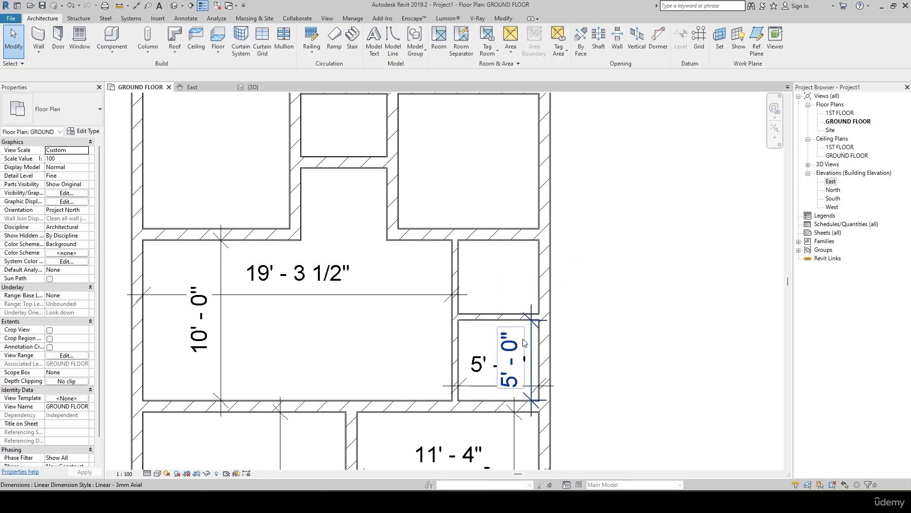
Step: Compare the toilets, kitchen, pooja, utility and store in the reference plan image with the modelled layout in Revit
{"action": "scroll", "coordinate": [464, 298], "scroll_direction": "up", "scroll_amount": 4}
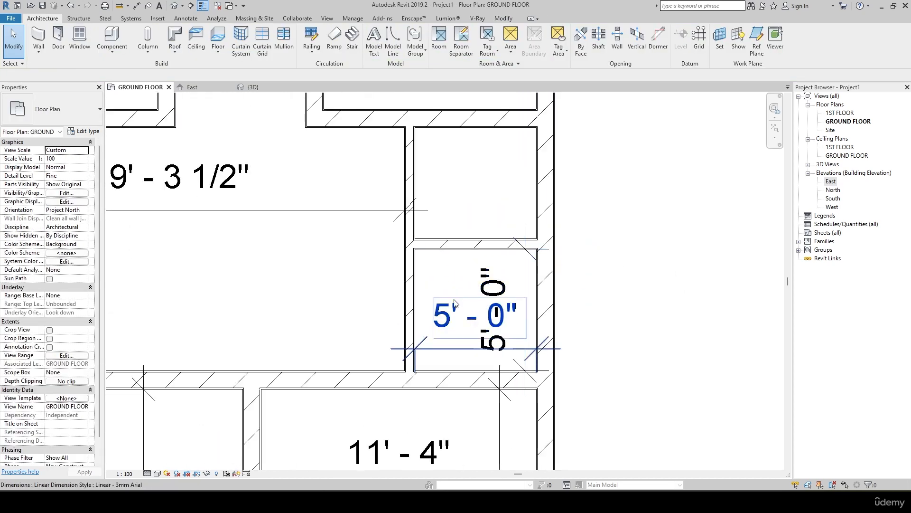
{"action": "scroll", "coordinate": [453, 298], "scroll_direction": "up", "scroll_amount": 2}
{"action": "middle_click_drag", "start_coordinate": [652, 276], "coordinate": [639, 412]}
{"action": "scroll", "coordinate": [380, 288], "scroll_direction": "down", "scroll_amount": 2}
{"action": "middle_click_drag", "start_coordinate": [437, 254], "coordinate": [476, 320]}
{"action": "scroll", "coordinate": [454, 225], "scroll_direction": "down", "scroll_amount": 3}
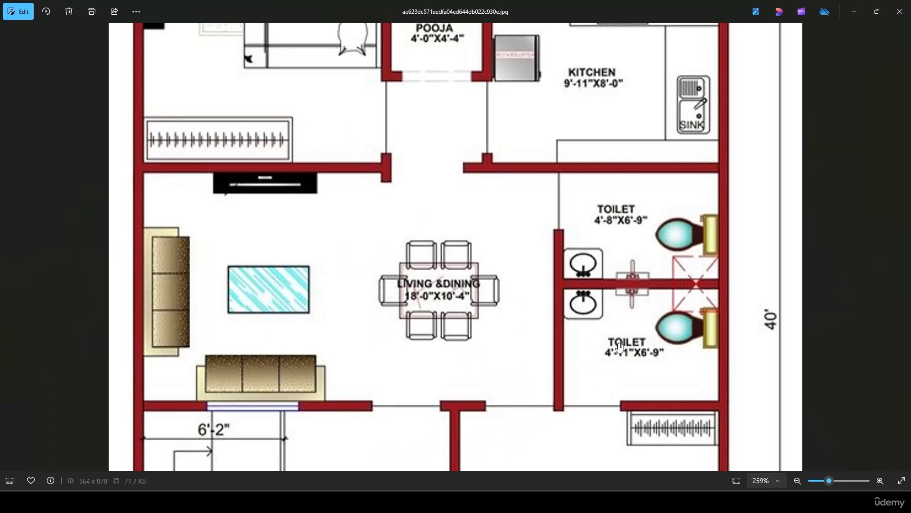
{"action": "scroll", "coordinate": [623, 252], "scroll_direction": "up", "scroll_amount": 2}
{"action": "mouse_move", "coordinate": [623, 251]}
{"action": "left_mouse_down"}
{"action": "mouse_move", "coordinate": [624, 292]}
{"action": "mouse_move", "coordinate": [618, 256]}
{"action": "left_mouse_up"}
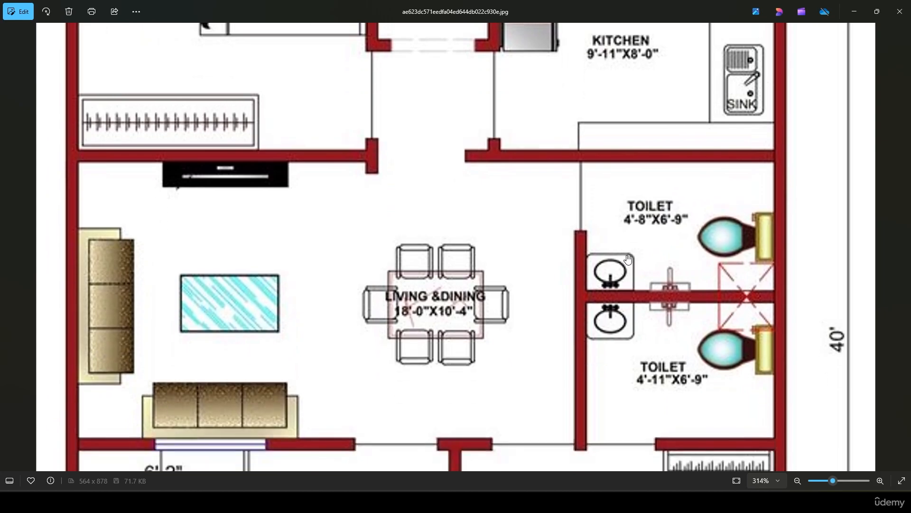
{"action": "scroll", "coordinate": [615, 248], "scroll_direction": "down", "scroll_amount": 4}
{"action": "scroll", "coordinate": [613, 245], "scroll_direction": "down", "scroll_amount": 2}
{"action": "scroll", "coordinate": [491, 241], "scroll_direction": "up", "scroll_amount": 3}
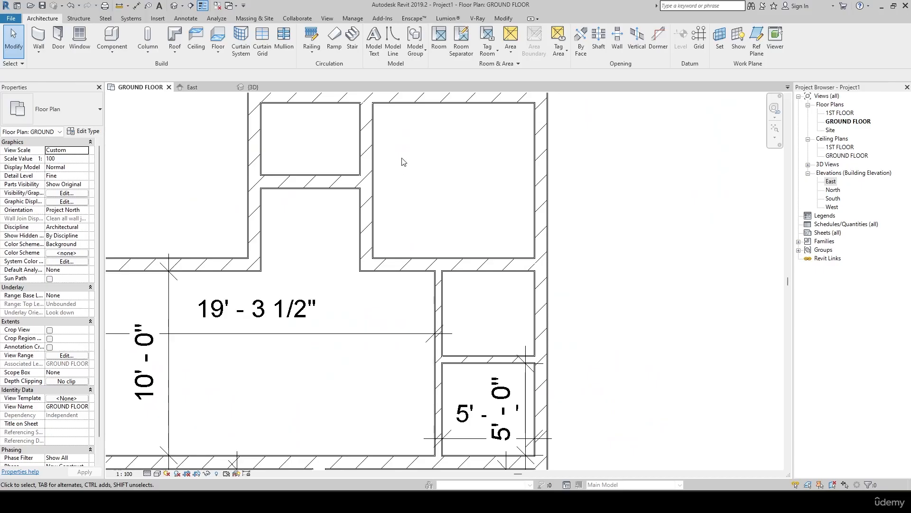
{"action": "middle_click_drag", "start_coordinate": [411, 162], "coordinate": [471, 295]}
{"action": "scroll", "coordinate": [464, 251], "scroll_direction": "down", "scroll_amount": 2}
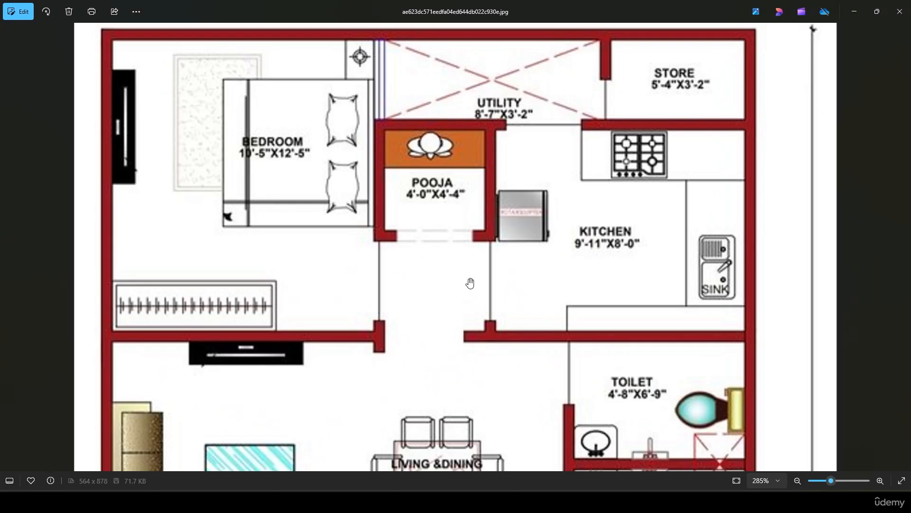
{"action": "scroll", "coordinate": [470, 283], "scroll_direction": "up", "scroll_amount": 2}
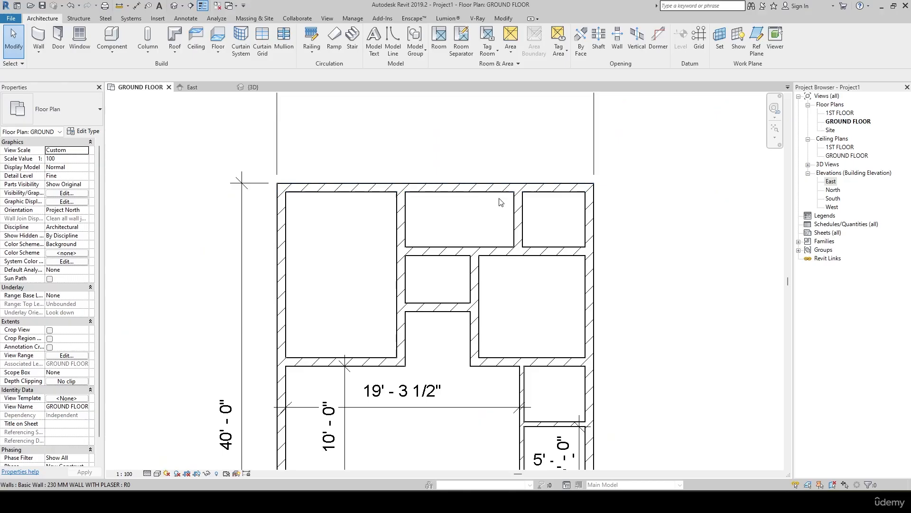
{"action": "scroll", "coordinate": [422, 216], "scroll_direction": "up", "scroll_amount": 4}
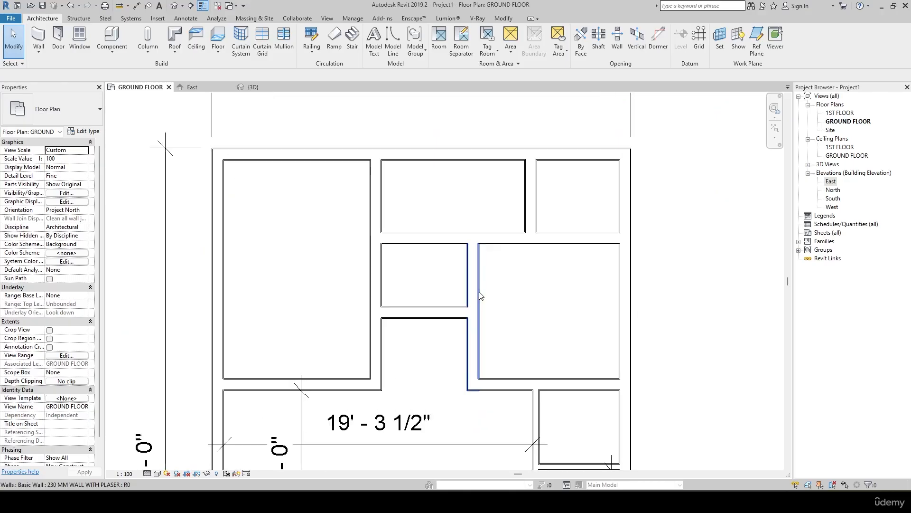
{"action": "scroll", "coordinate": [494, 330], "scroll_direction": "down", "scroll_amount": 2}
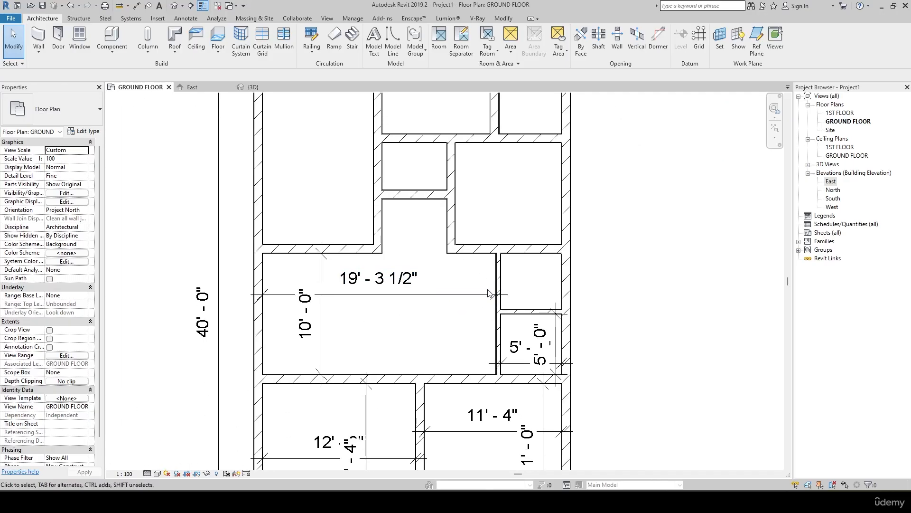
Step: Match the pooja room's lower wall and the wall between pooja and kitchen to the 150 MM WALL type of the toilet wall
{"action": "scroll", "coordinate": [527, 272], "scroll_direction": "up", "scroll_amount": 2}
{"action": "left_click", "coordinate": [511, 280]}
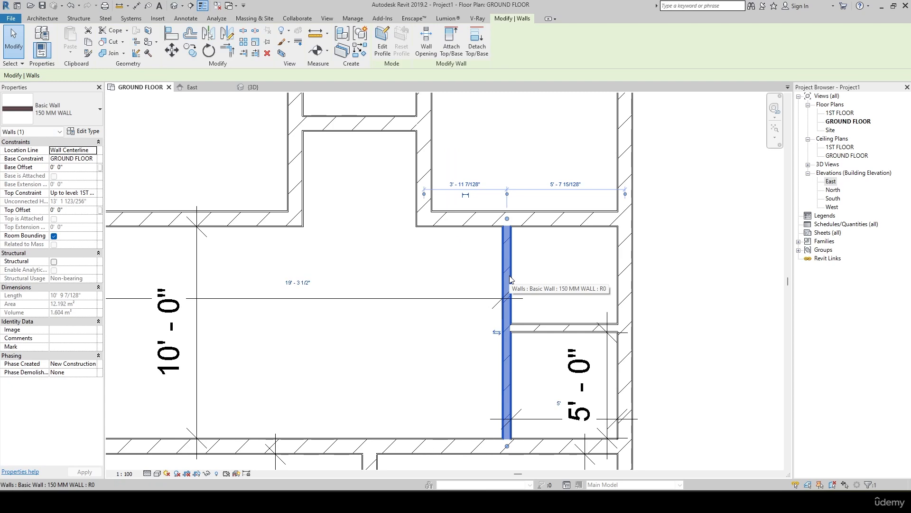
{"action": "key", "text": "m"}
{"action": "key", "text": "a"}
{"action": "left_click", "coordinate": [510, 277]}
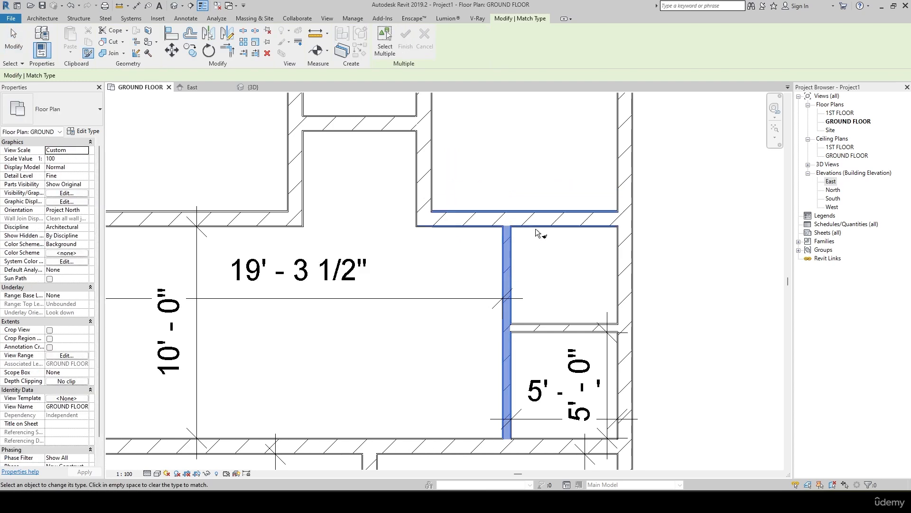
{"action": "middle_click_drag", "start_coordinate": [536, 226], "coordinate": [552, 353]}
{"action": "left_click", "coordinate": [370, 248]}
{"action": "left_click", "coordinate": [441, 213]}
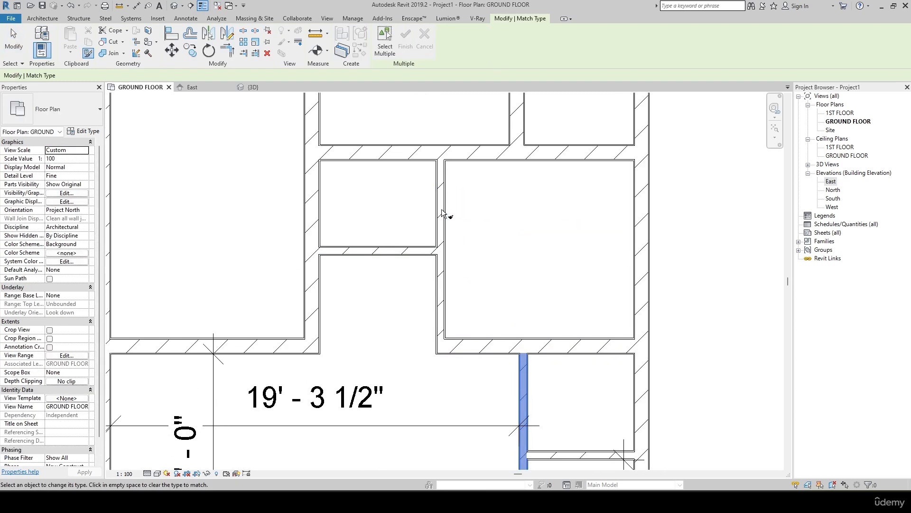
Step: Match the wall below the utility and store, and the partition between them, to the same 150 MM WALL type
{"action": "left_click", "coordinate": [317, 215]}
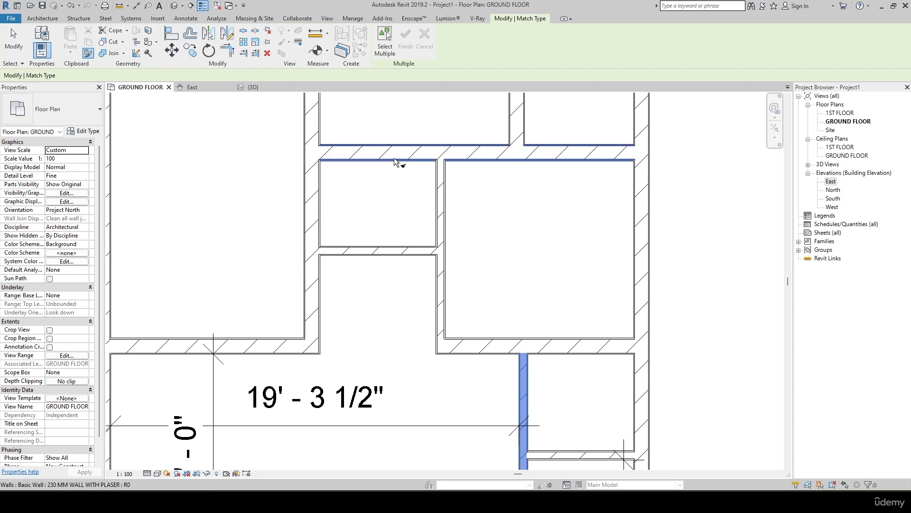
{"action": "left_click", "coordinate": [399, 159]}
{"action": "mouse_move", "coordinate": [399, 161]}
{"action": "middle_mouse_down"}
{"action": "mouse_move", "coordinate": [414, 263]}
{"action": "mouse_move", "coordinate": [460, 279]}
{"action": "mouse_move", "coordinate": [502, 249]}
{"action": "middle_mouse_up"}
{"action": "left_click", "coordinate": [523, 221]}
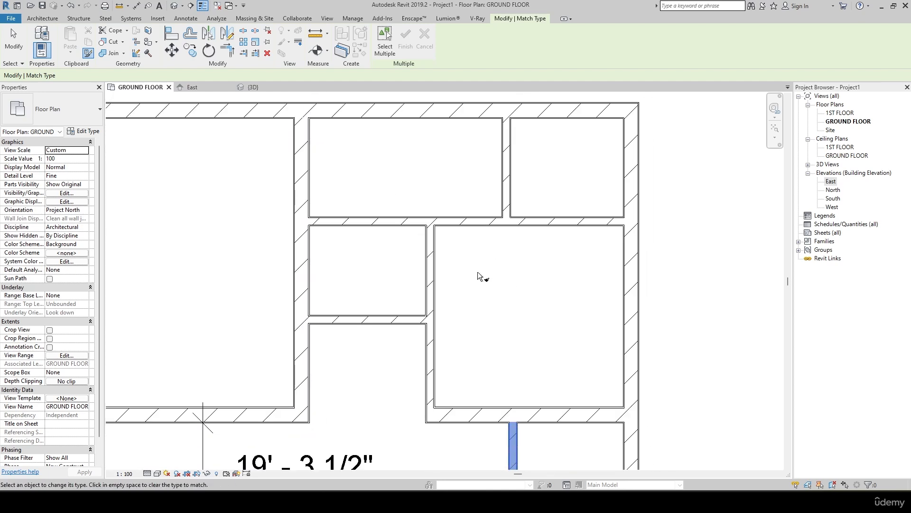
Step: Check the upper rooms' walls against the reference plan image and leave the Match Type command
{"action": "scroll", "coordinate": [478, 273], "scroll_direction": "down", "scroll_amount": 1}
{"action": "key", "text": "alt+Tab"}
{"action": "key", "text": "alt+Tab"}
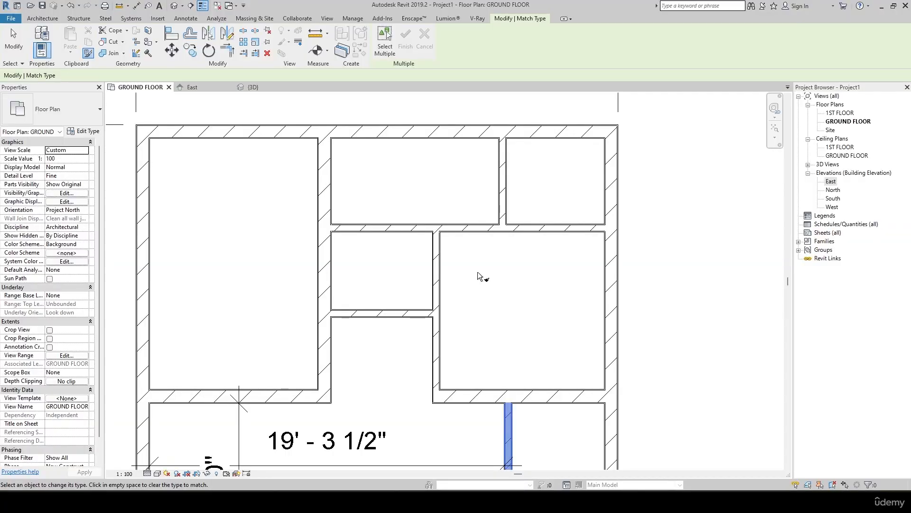
{"action": "middle_click_drag", "start_coordinate": [481, 275], "coordinate": [484, 242]}
{"action": "scroll", "coordinate": [475, 311], "scroll_direction": "down", "scroll_amount": 1}
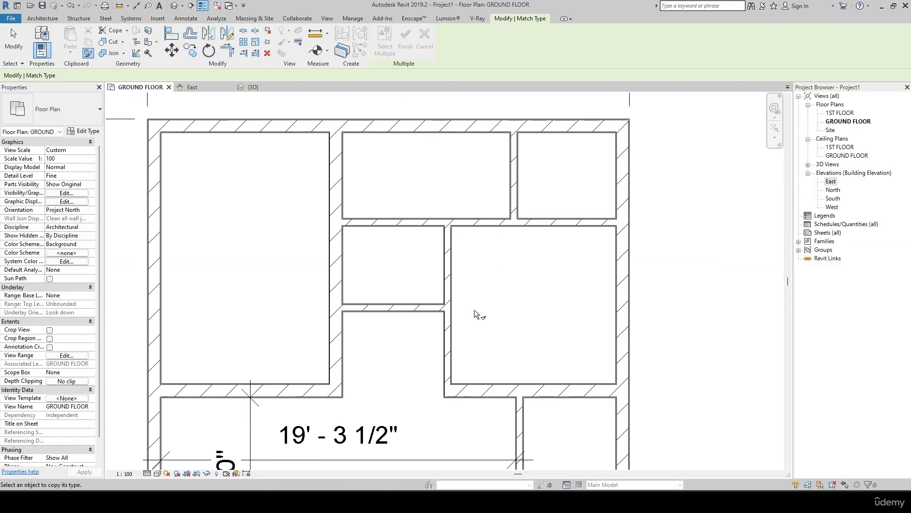
{"action": "key", "text": "alt+Tab"}
{"action": "key", "text": "alt+Tab"}
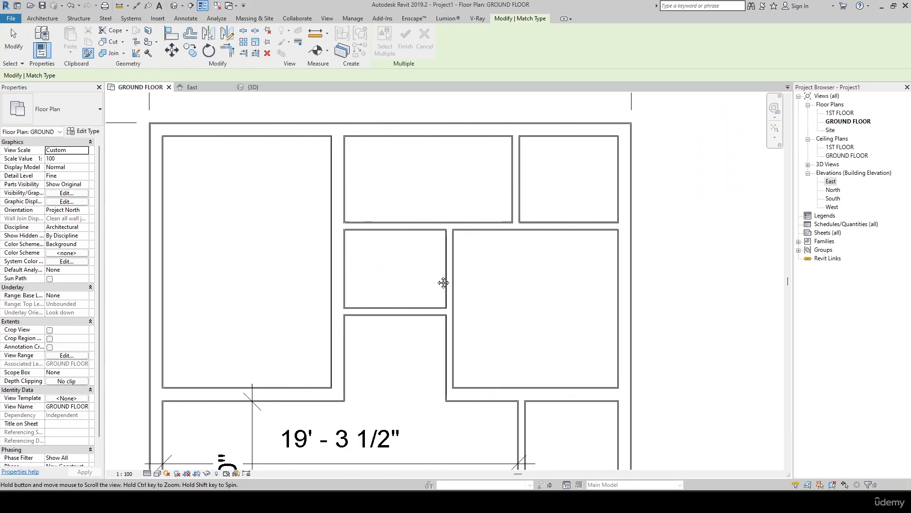
{"action": "middle_click_drag", "start_coordinate": [441, 280], "coordinate": [436, 292]}
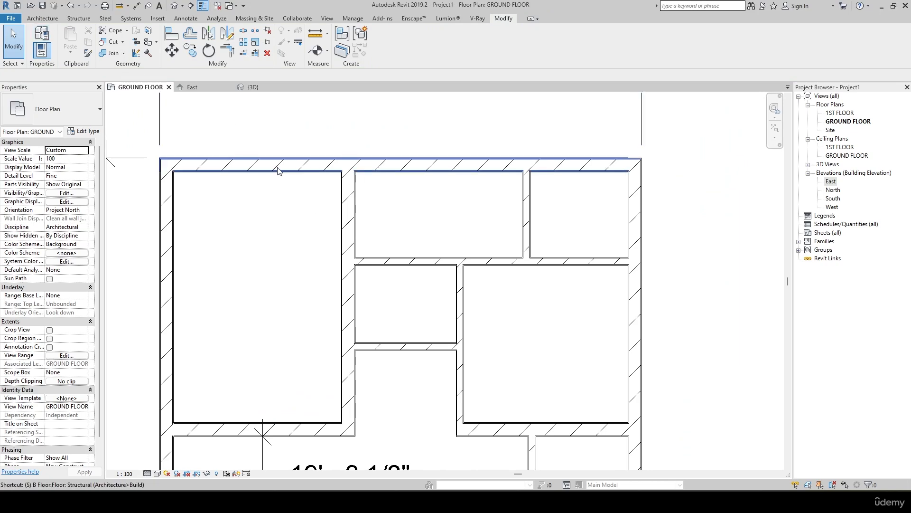
Step: Split the pooja room's lower wall about 1'-1" from each side wall and delete the middle segment
{"action": "key", "text": "s"}
{"action": "key", "text": "l"}
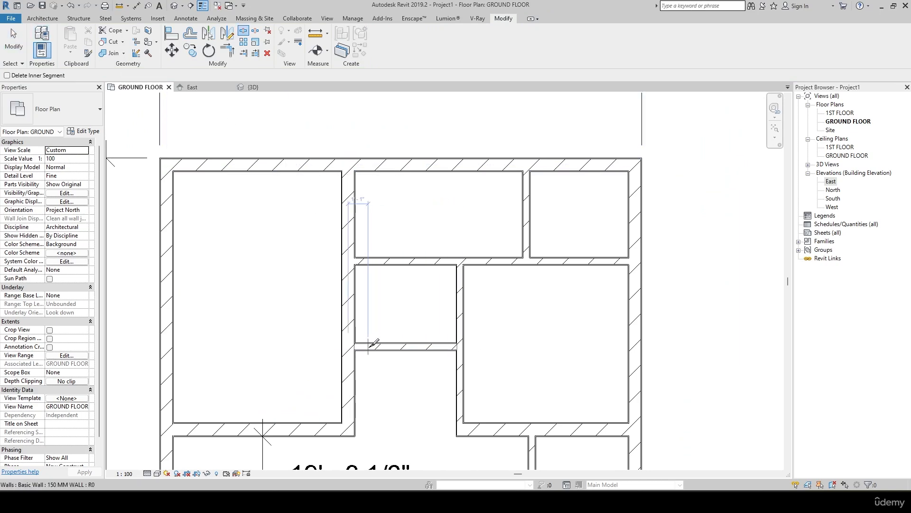
{"action": "left_click", "coordinate": [438, 346]}
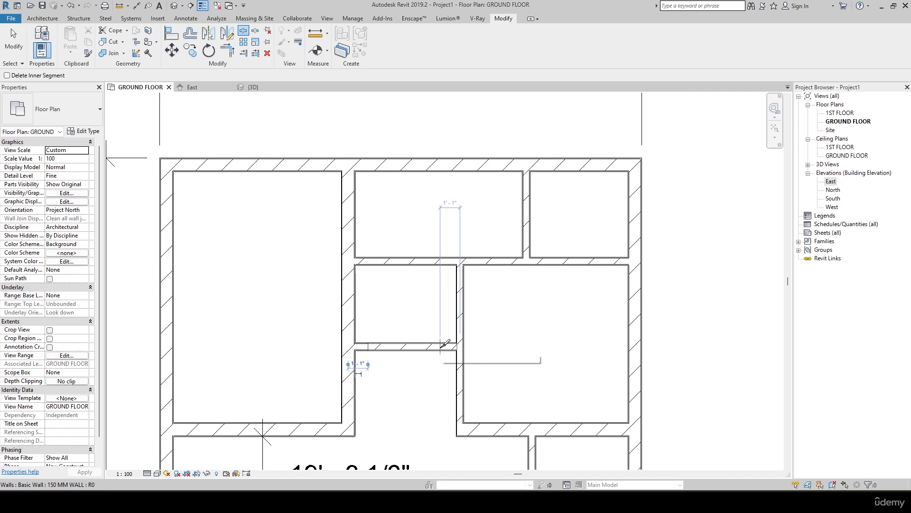
{"action": "key", "text": "Escape"}
{"action": "left_click", "coordinate": [407, 353]}
{"action": "key", "text": "Delete"}
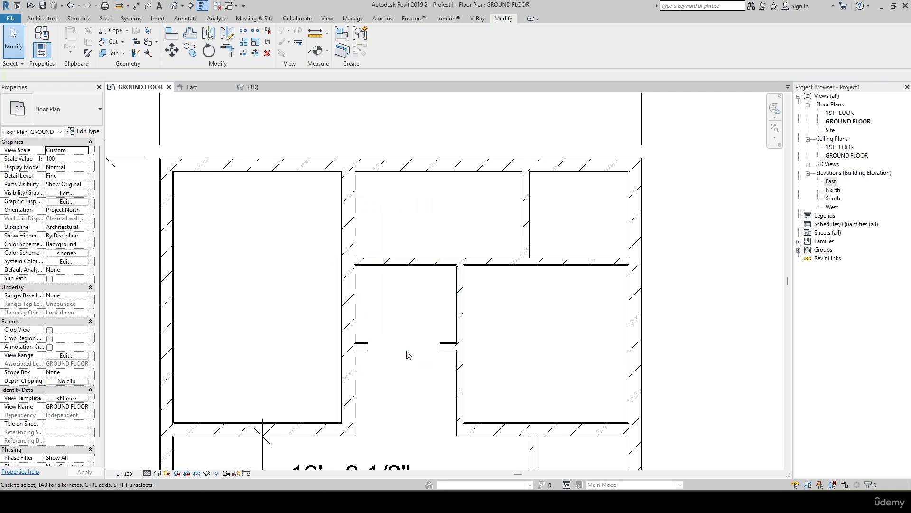
Step: Compare the pooja opening and the kitchen, utility and store sizes in the reference plan image with the Revit model
{"action": "middle_click_drag", "start_coordinate": [427, 371], "coordinate": [434, 358]}
{"action": "scroll", "coordinate": [494, 350], "scroll_direction": "down", "scroll_amount": 1}
{"action": "middle_click_drag", "start_coordinate": [547, 344], "coordinate": [543, 340]}
{"action": "key", "text": "alt+Tab"}
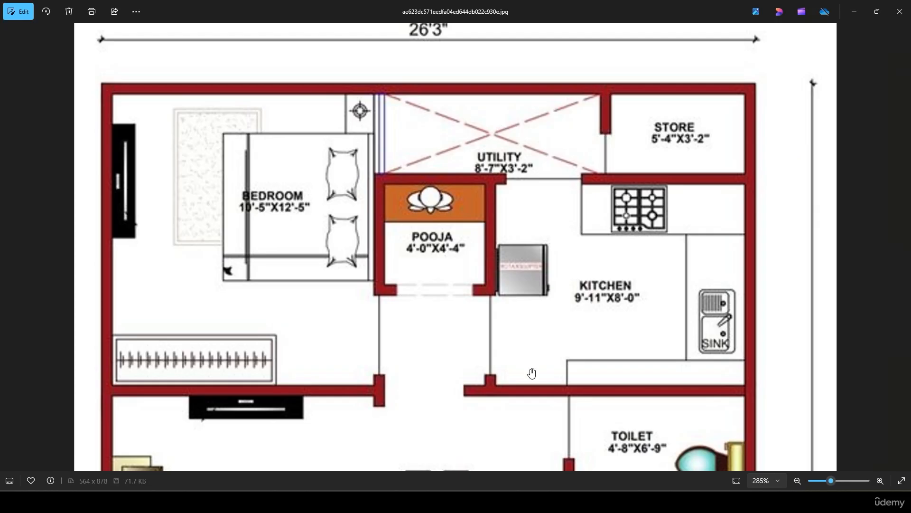
{"action": "scroll", "coordinate": [531, 342], "scroll_direction": "down", "scroll_amount": 1}
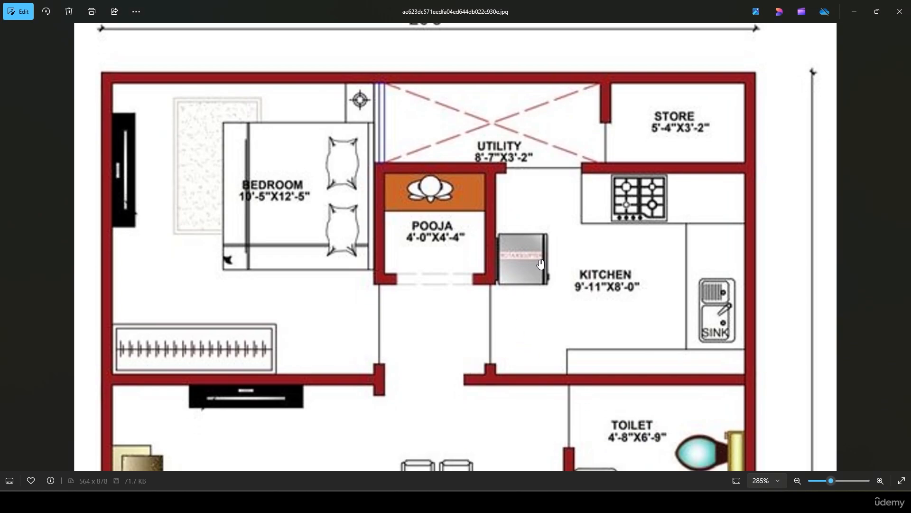
{"action": "key", "text": "alt+Tab"}
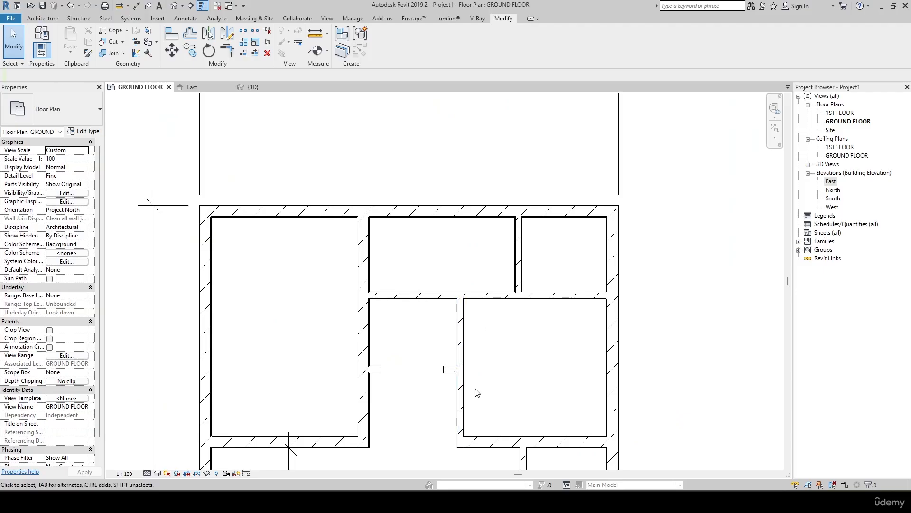
{"action": "scroll", "coordinate": [476, 389], "scroll_direction": "down", "scroll_amount": 1}
{"action": "middle_click_drag", "start_coordinate": [485, 373], "coordinate": [446, 372]}
{"action": "key", "text": "alt+Tab"}
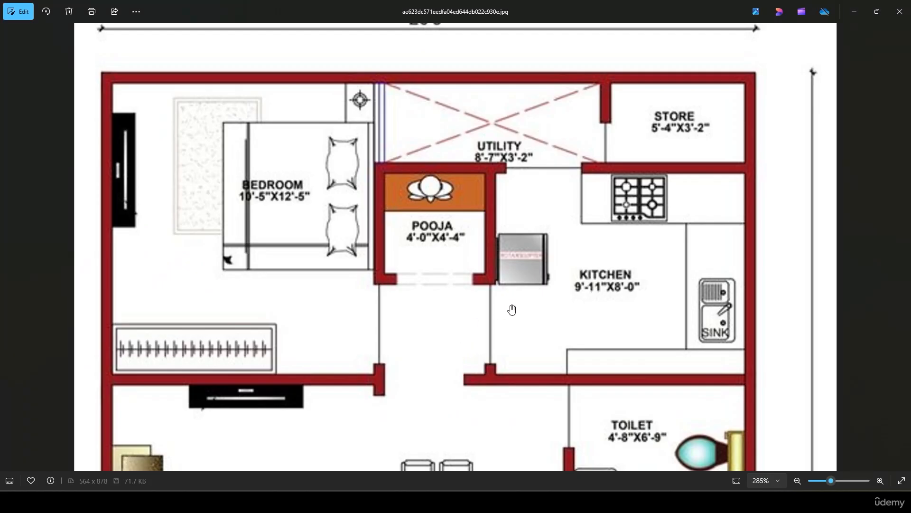
{"action": "scroll", "coordinate": [512, 356], "scroll_direction": "up", "scroll_amount": 1}
{"action": "key", "text": "alt+Tab"}
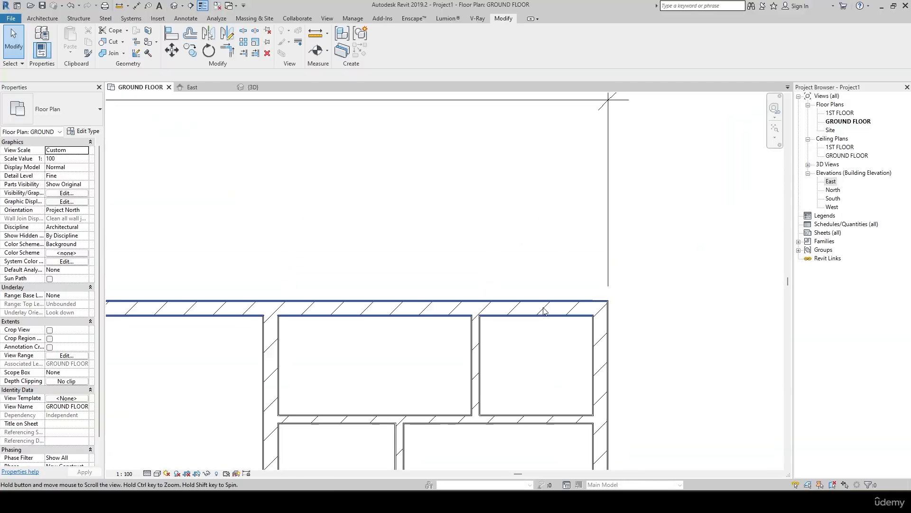
Step: Dimension the store's width, from the utility partition's face to the inner face of the outer wall
{"action": "middle_click_drag", "start_coordinate": [510, 320], "coordinate": [507, 275]}
{"action": "left_click", "coordinate": [475, 313]}
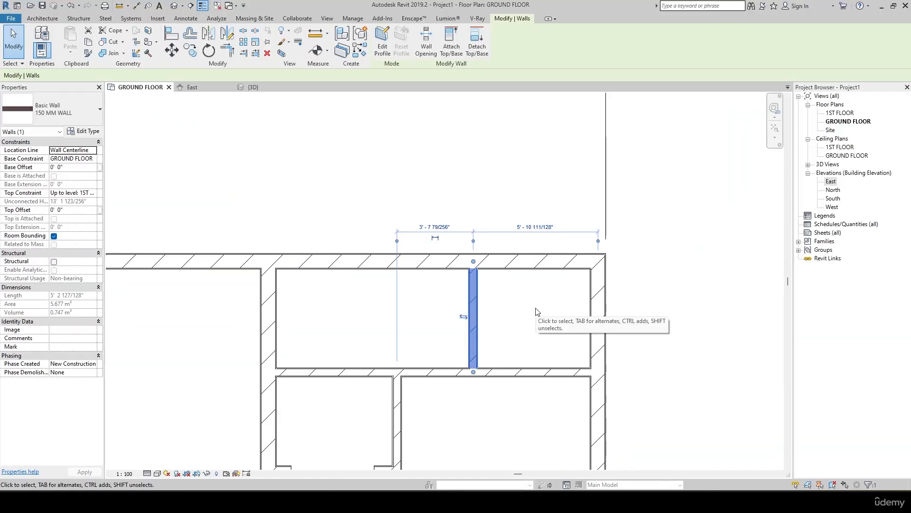
{"action": "key", "text": "d"}
{"action": "key", "text": "i"}
{"action": "left_click", "coordinate": [479, 317]}
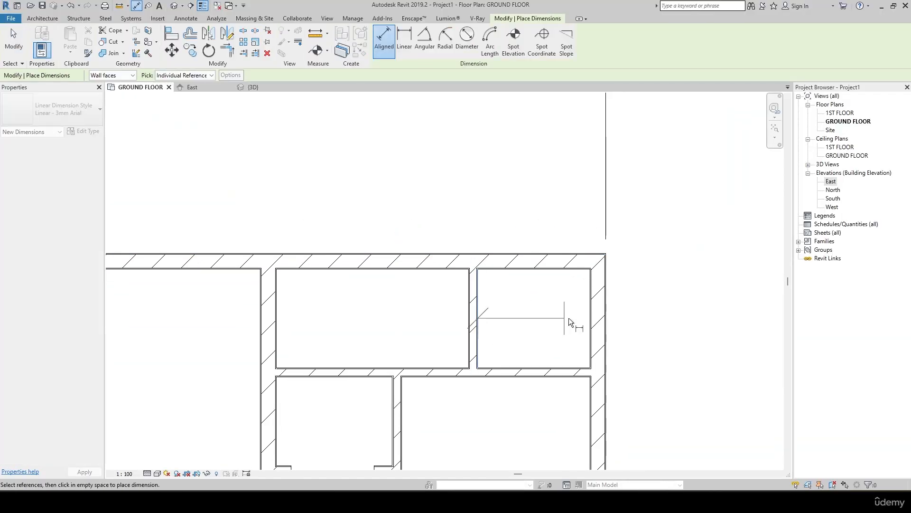
{"action": "left_click", "coordinate": [588, 324]}
{"action": "left_click", "coordinate": [577, 295]}
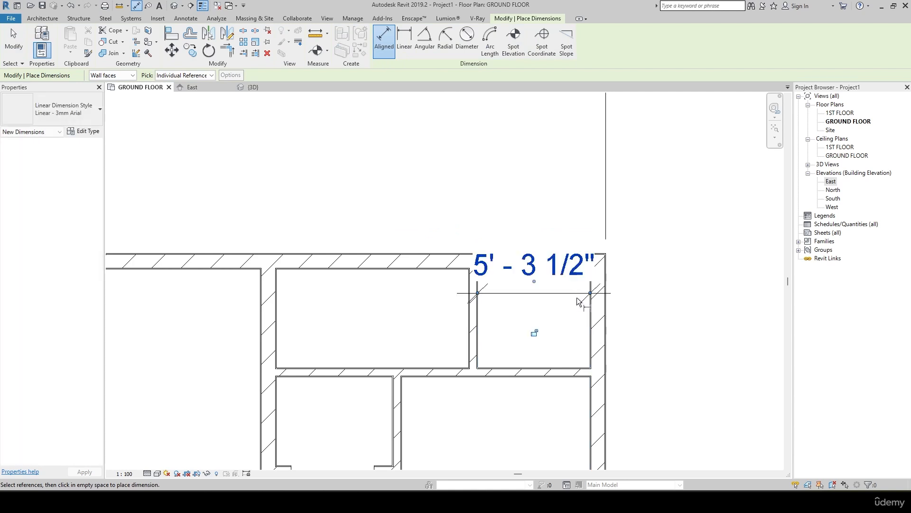
Step: Dimension the store's depth, between the inner faces of the outer wall above and the wall below
{"action": "key", "text": "d"}
{"action": "key", "text": "i"}
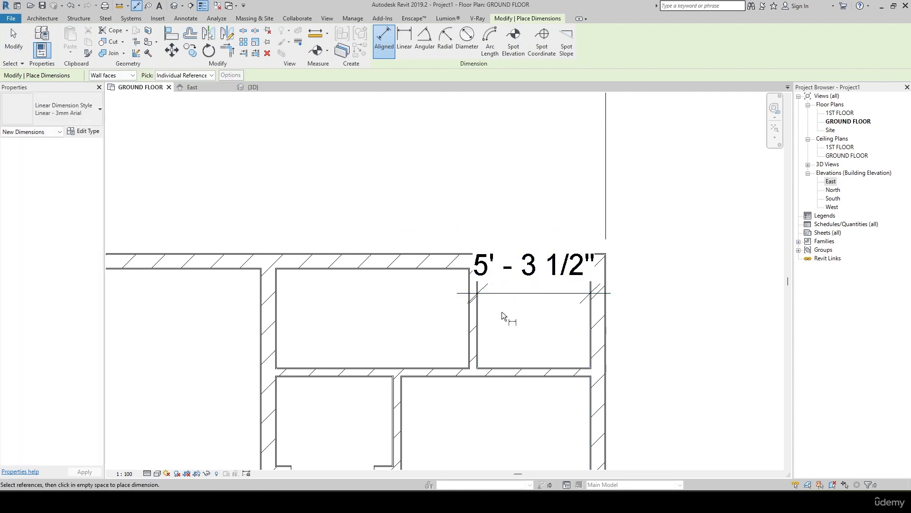
{"action": "left_click", "coordinate": [536, 368]}
{"action": "key", "text": "Escape"}
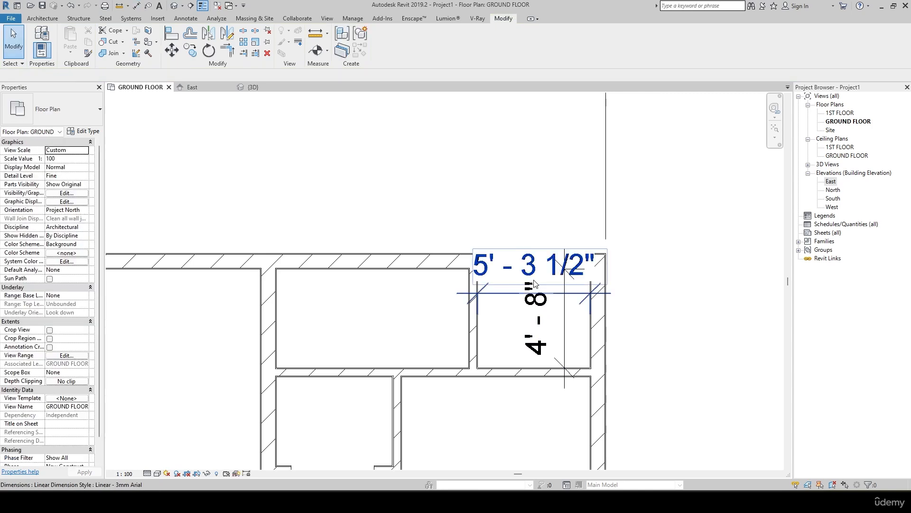
{"action": "left_click", "coordinate": [535, 280]}
{"action": "key", "text": "Escape"}
{"action": "left_click", "coordinate": [535, 271]}
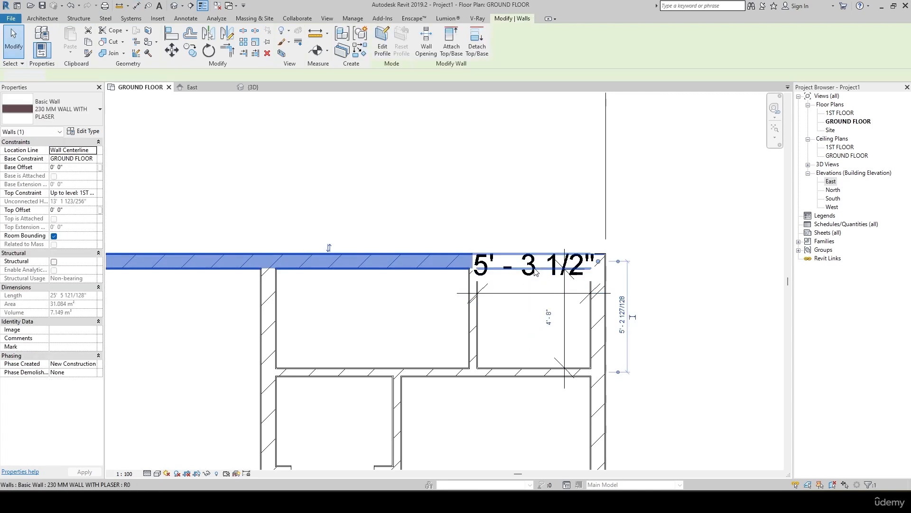
{"action": "left_click", "coordinate": [536, 267]}
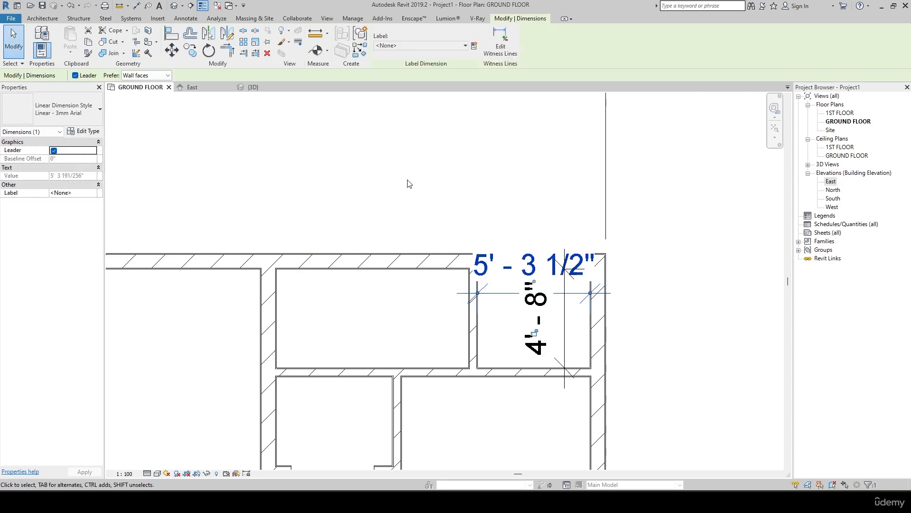
{"action": "key", "text": "Escape"}
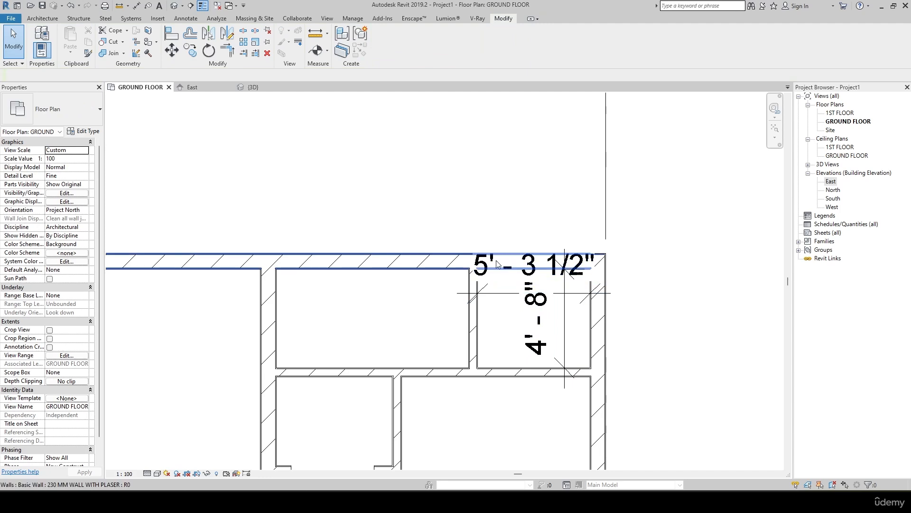
{"action": "left_click", "coordinate": [523, 266]}
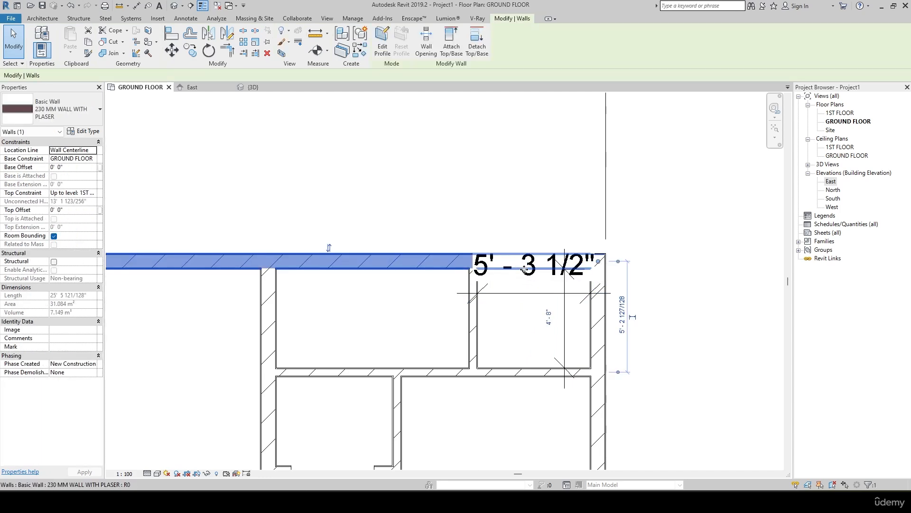
{"action": "left_click", "coordinate": [516, 214]}
{"action": "middle_click_drag", "start_coordinate": [516, 215], "coordinate": [517, 185]}
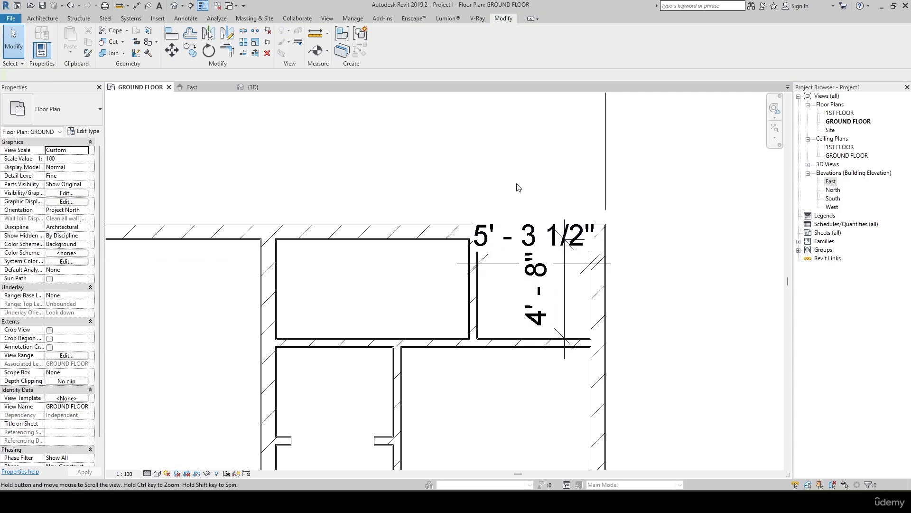
{"action": "left_click", "coordinate": [535, 236]}
{"action": "left_click", "coordinate": [575, 301]}
{"action": "left_click", "coordinate": [564, 299]}
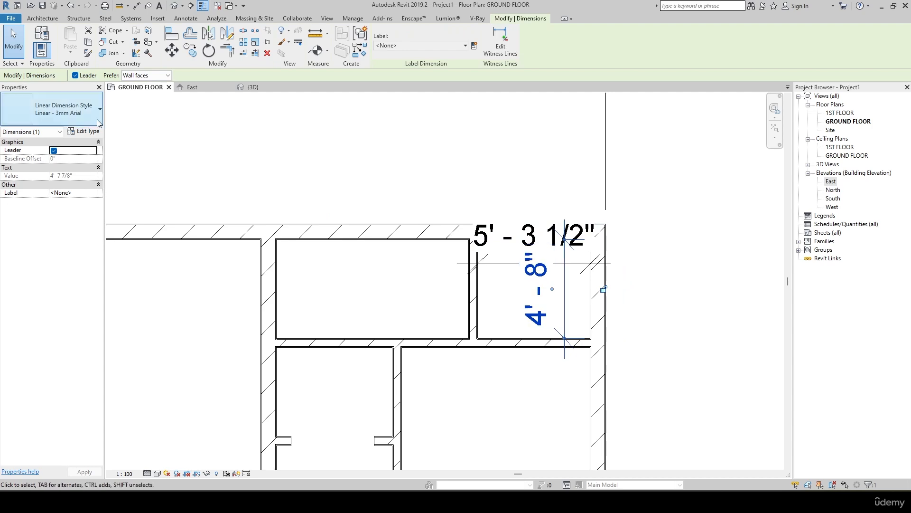
{"action": "left_click", "coordinate": [84, 131]}
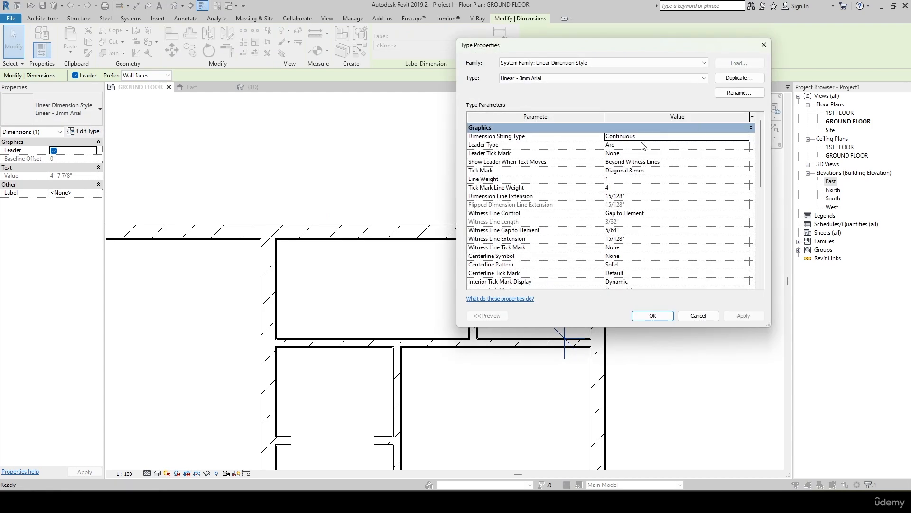
{"action": "key", "text": "Escape"}
{"action": "key", "text": "Escape"}
Step: Set the text background of the Linear - 3mm Arial dimension type to Transparent and apply it
{"action": "left_click", "coordinate": [541, 264]}
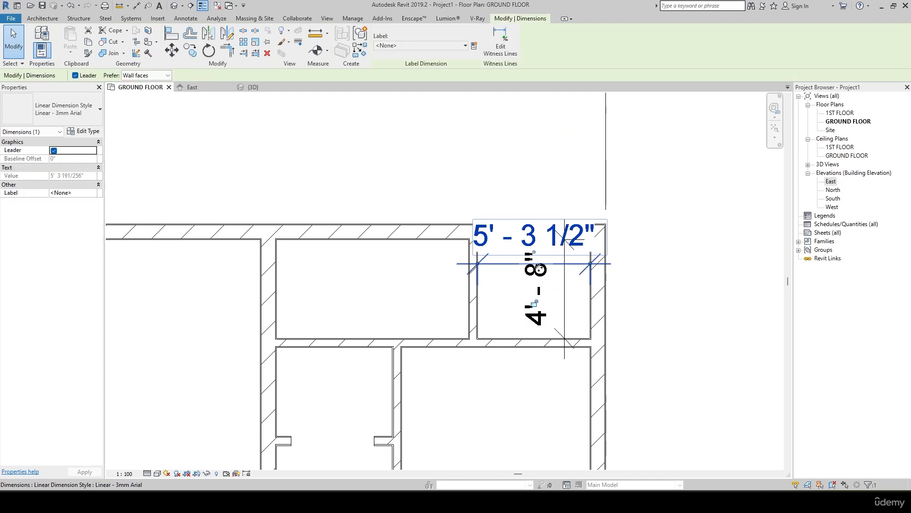
{"action": "left_click", "coordinate": [539, 270]}
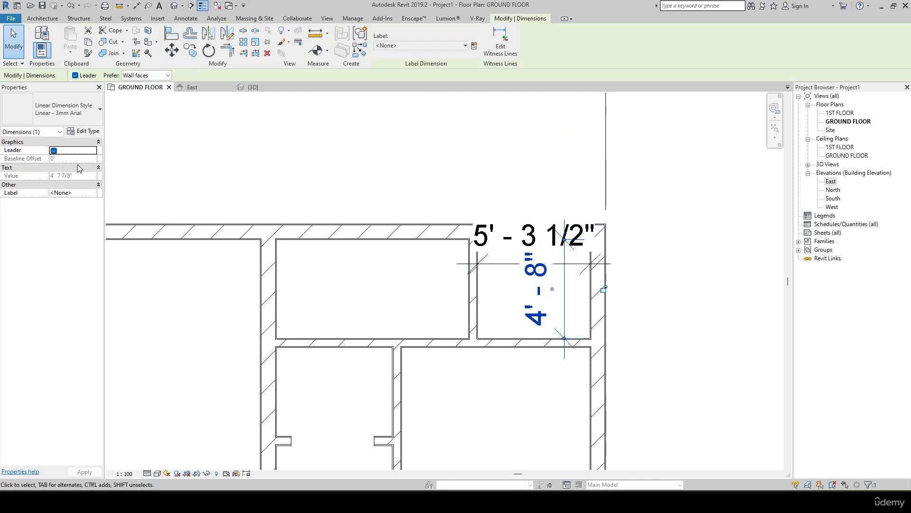
{"action": "left_click", "coordinate": [92, 194]}
{"action": "left_click", "coordinate": [84, 136]}
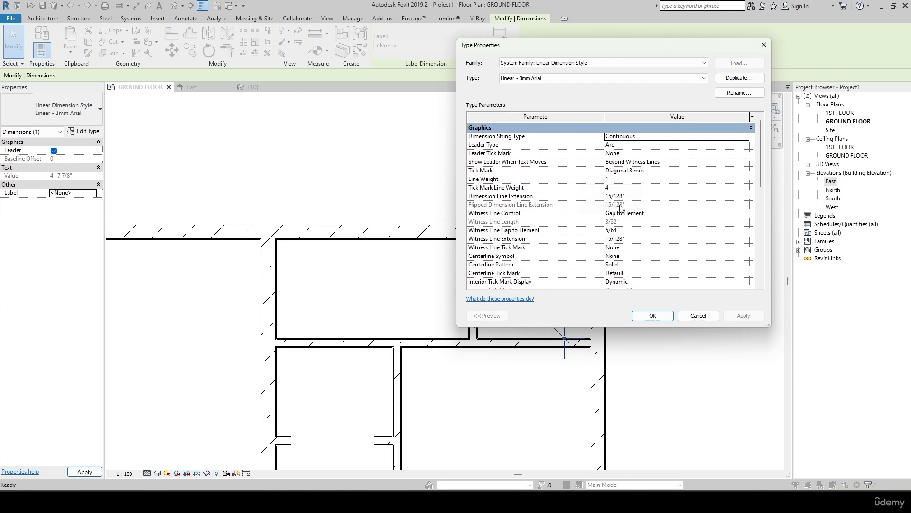
{"action": "scroll", "coordinate": [663, 222], "scroll_direction": "down", "scroll_amount": 1}
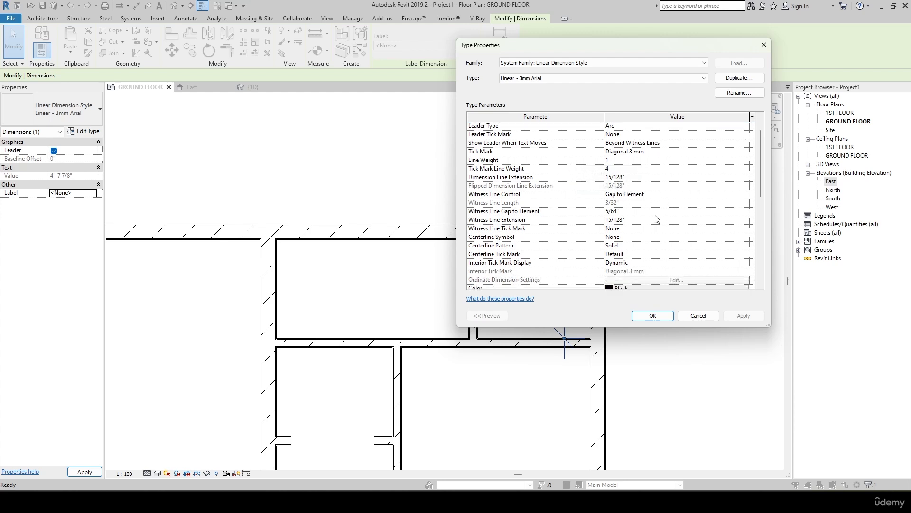
{"action": "scroll", "coordinate": [657, 219], "scroll_direction": "down", "scroll_amount": 2}
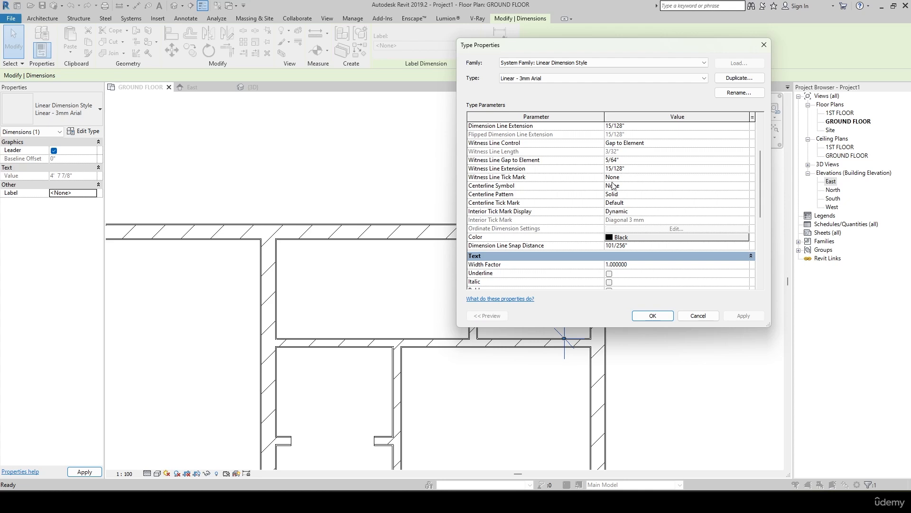
{"action": "scroll", "coordinate": [652, 201], "scroll_direction": "down", "scroll_amount": 3}
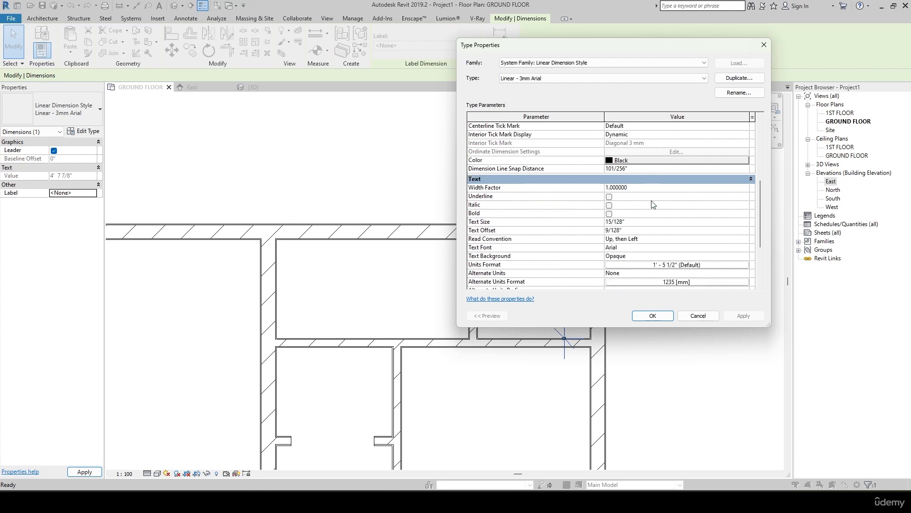
{"action": "scroll", "coordinate": [612, 204], "scroll_direction": "down", "scroll_amount": 1}
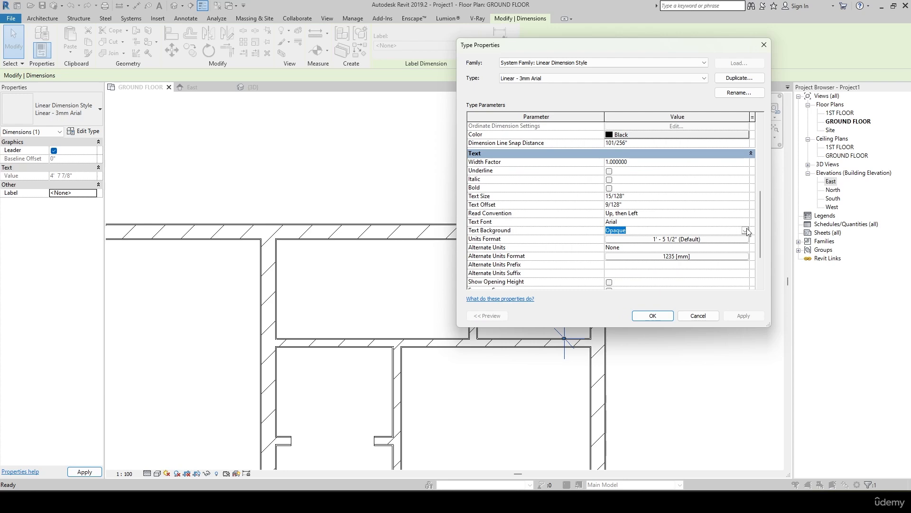
{"action": "left_click", "coordinate": [745, 231]}
{"action": "left_click", "coordinate": [643, 246]}
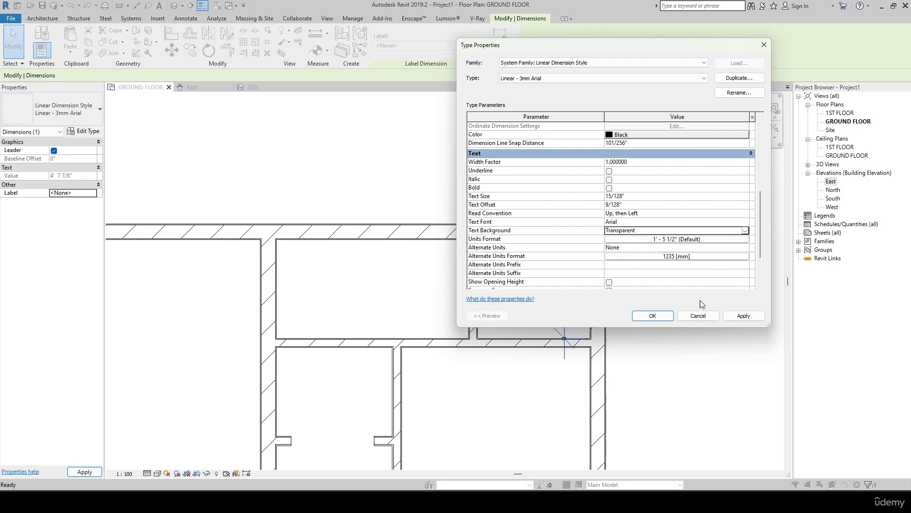
{"action": "left_click", "coordinate": [744, 315]}
{"action": "left_click", "coordinate": [662, 313]}
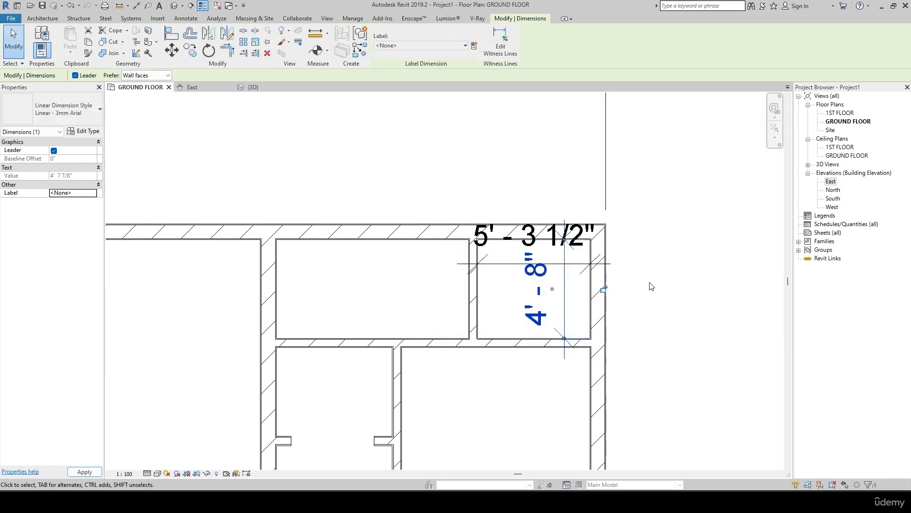
{"action": "left_click", "coordinate": [651, 285]}
Step: Check the store size in the reference plan and move the utility-store partition so the store's width is 5'-4"
{"action": "scroll", "coordinate": [593, 266], "scroll_direction": "down", "scroll_amount": 4}
{"action": "scroll", "coordinate": [570, 250], "scroll_direction": "up", "scroll_amount": 3}
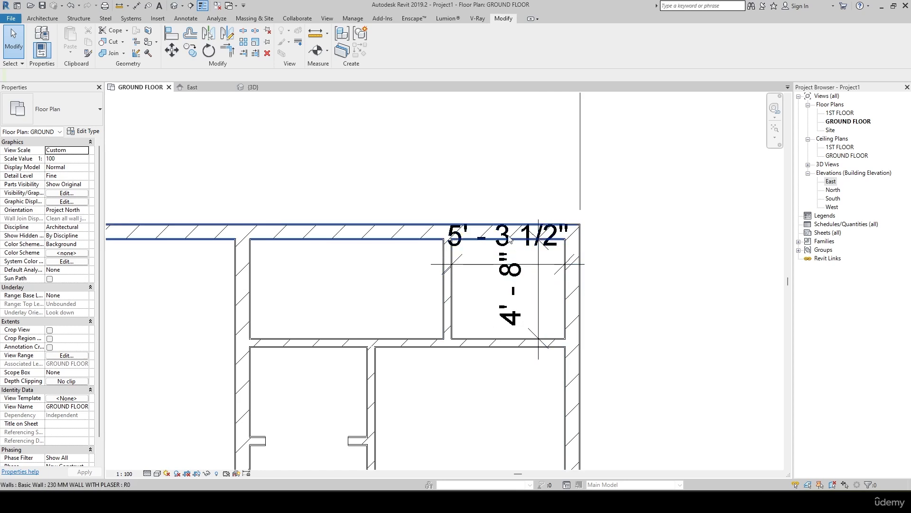
{"action": "scroll", "coordinate": [641, 245], "scroll_direction": "up", "scroll_amount": 1}
{"action": "mouse_move", "coordinate": [641, 234]}
{"action": "middle_mouse_down"}
{"action": "mouse_move", "coordinate": [650, 216]}
{"action": "mouse_move", "coordinate": [657, 228]}
{"action": "middle_mouse_up"}
{"action": "scroll", "coordinate": [649, 234], "scroll_direction": "down", "scroll_amount": 1}
{"action": "key", "text": "alt+Tab"}
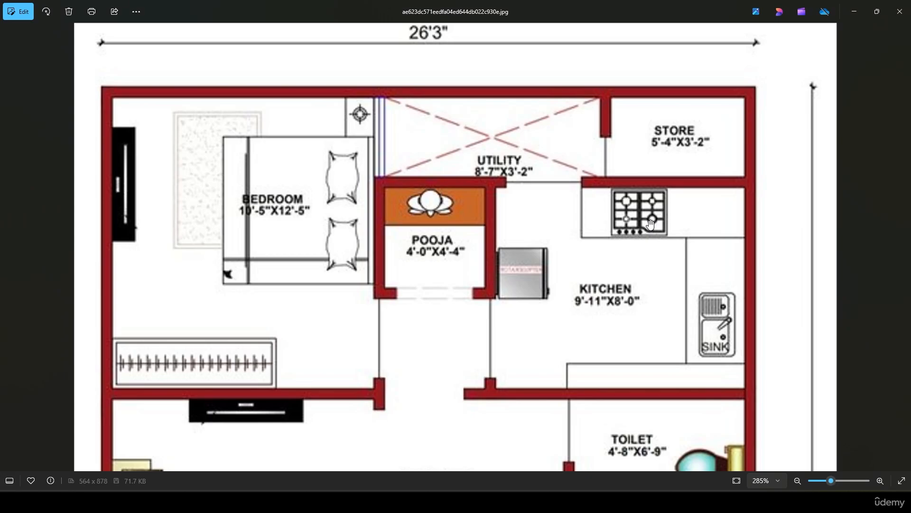
{"action": "key", "text": "alt+Tab"}
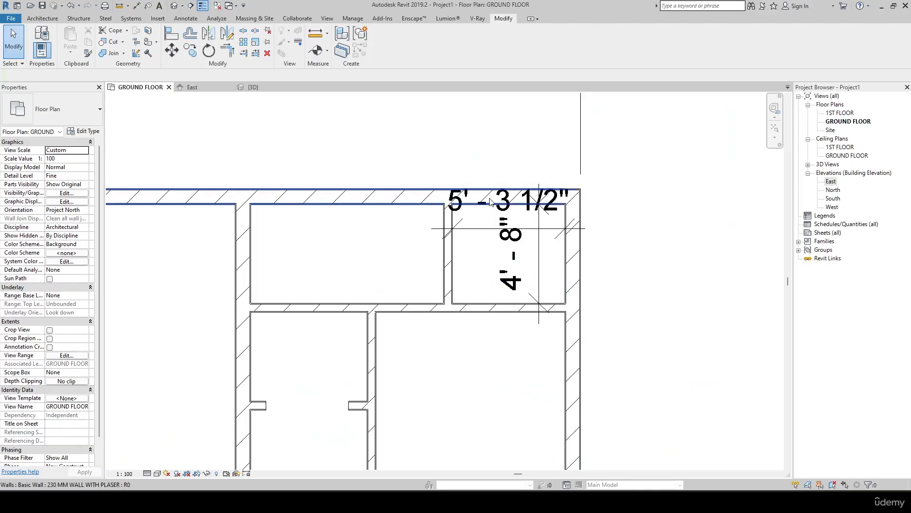
{"action": "left_click", "coordinate": [448, 247]}
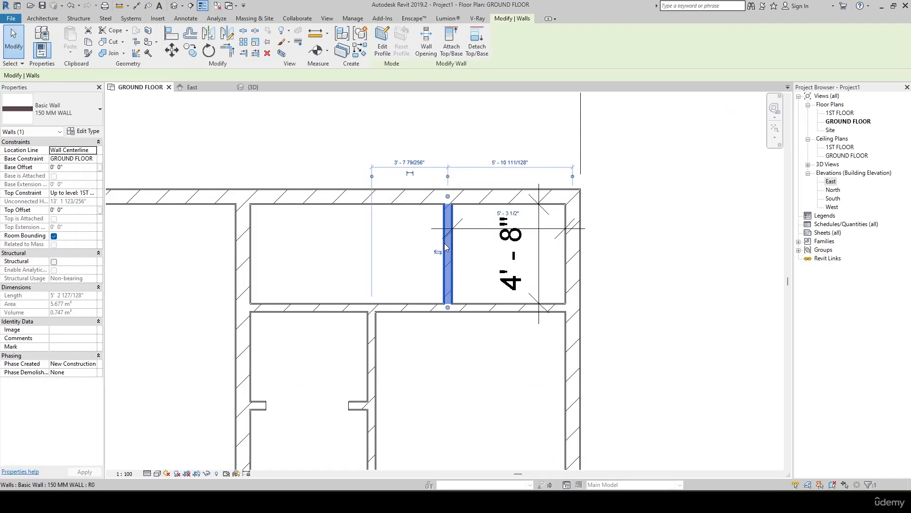
{"action": "left_click", "coordinate": [503, 214]}
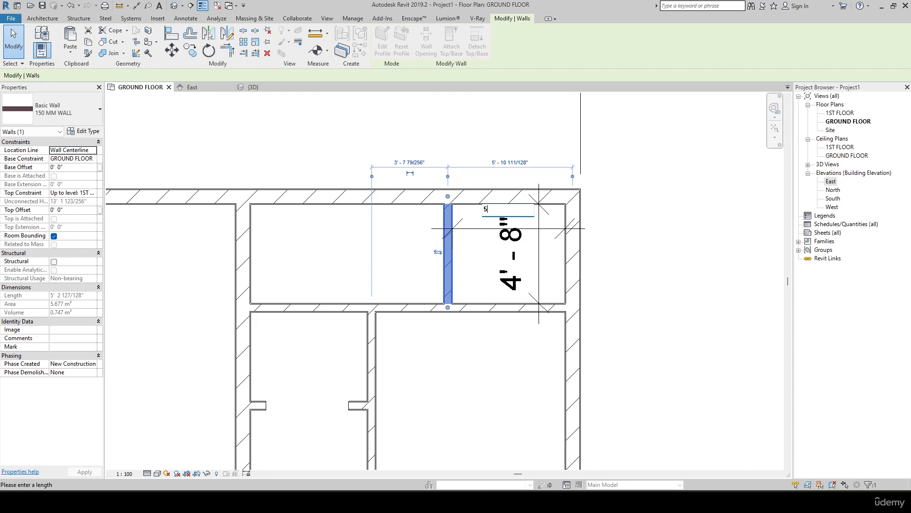
{"action": "key", "text": "Return"}
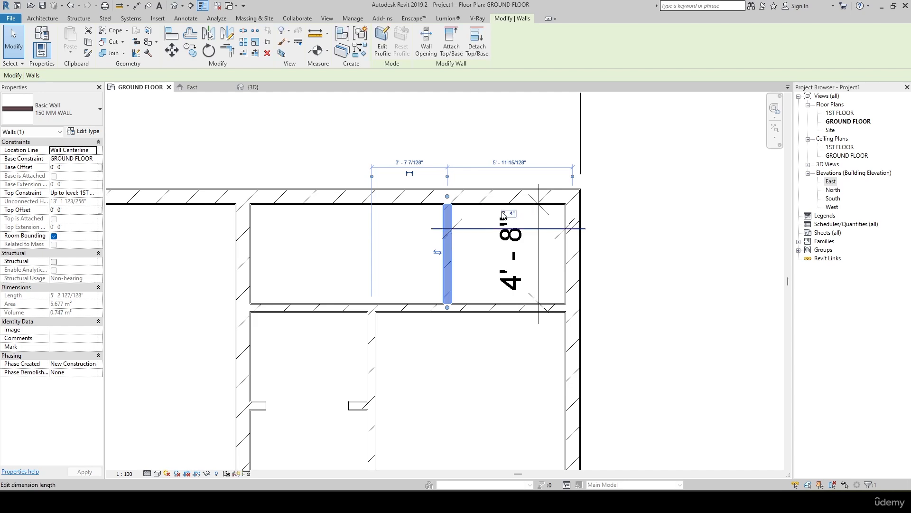
{"action": "key", "text": "Escape"}
Step: Recheck the reference plan and move the wall below the store so the store's depth is 3'-2"
{"action": "key", "text": "alt+Tab"}
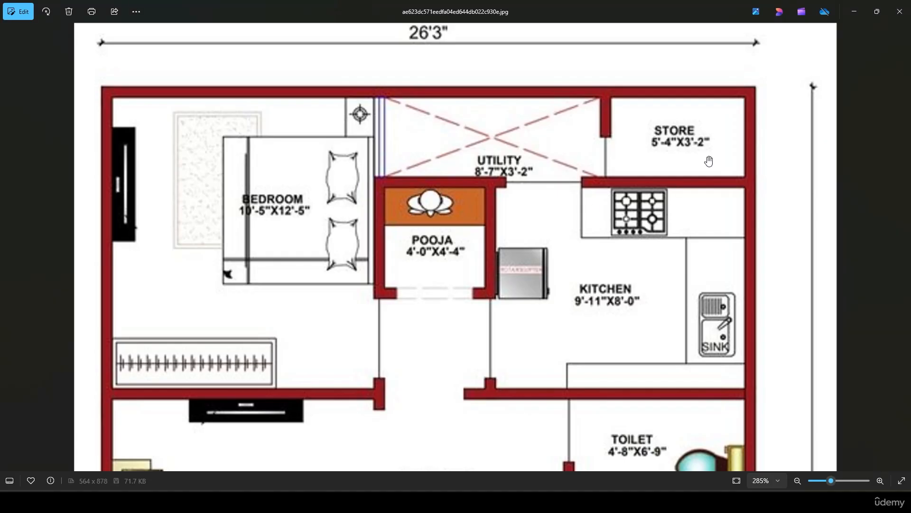
{"action": "key", "text": "alt+Tab"}
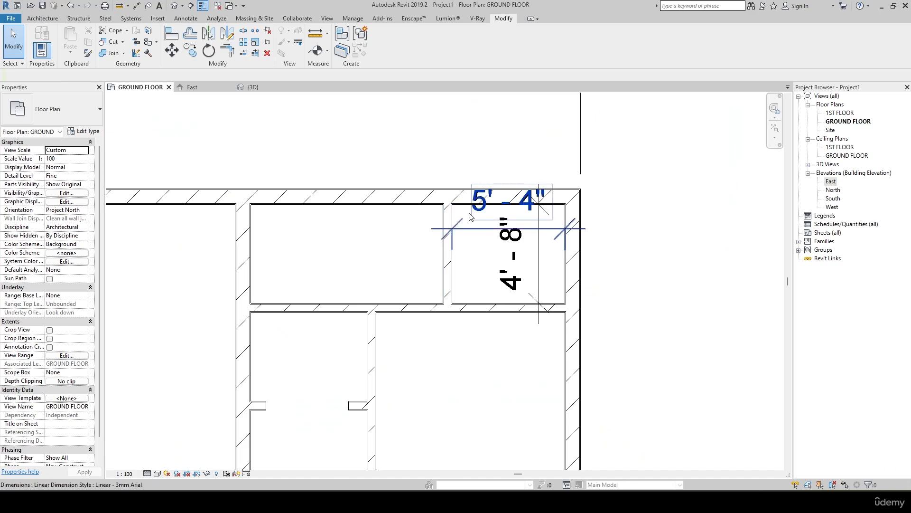
{"action": "left_click", "coordinate": [476, 306]}
{"action": "left_click", "coordinate": [522, 251]}
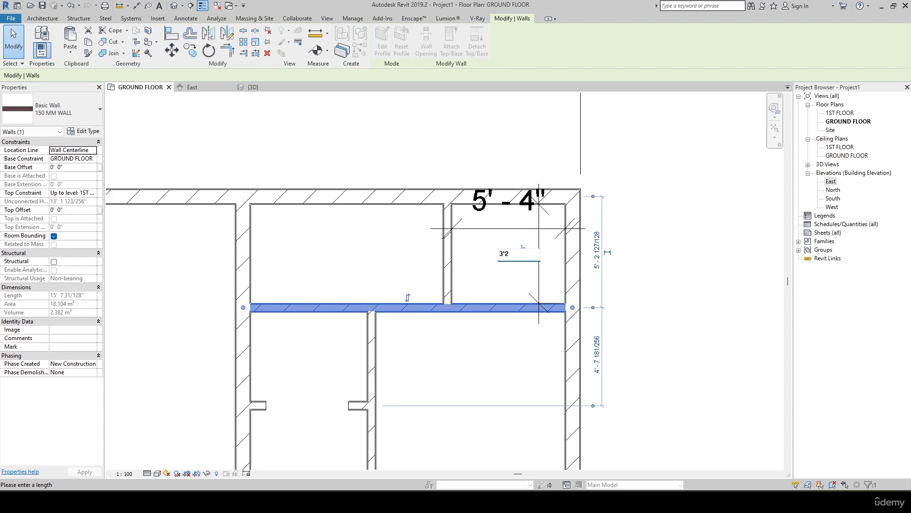
{"action": "type", "text": "3'2"}
{"action": "key", "text": "Return"}
{"action": "left_click", "coordinate": [611, 258]}
Step: Nudge both short wall stubs at the pooja opening upward together to reduce the room's depth
{"action": "scroll", "coordinate": [610, 258], "scroll_direction": "down", "scroll_amount": 3}
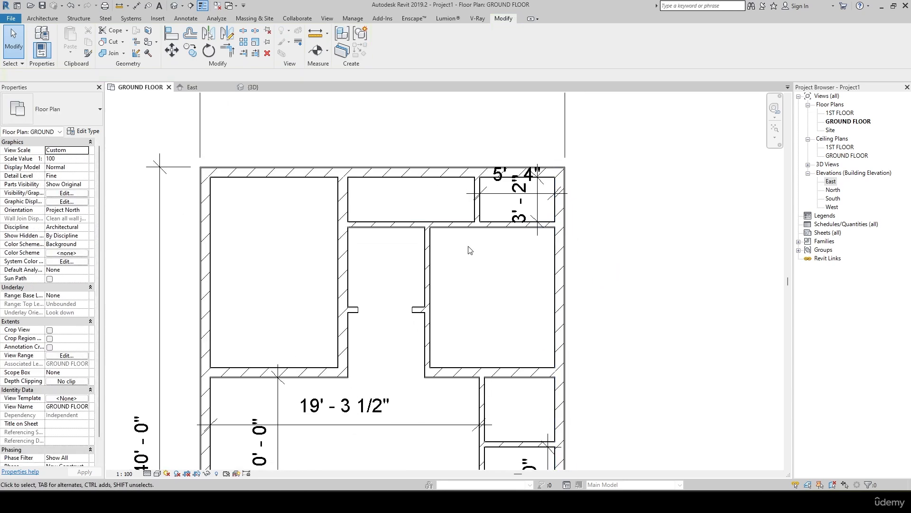
{"action": "scroll", "coordinate": [469, 250], "scroll_direction": "up", "scroll_amount": 2}
{"action": "key", "text": "alt+Tab"}
{"action": "key", "text": "alt+Tab"}
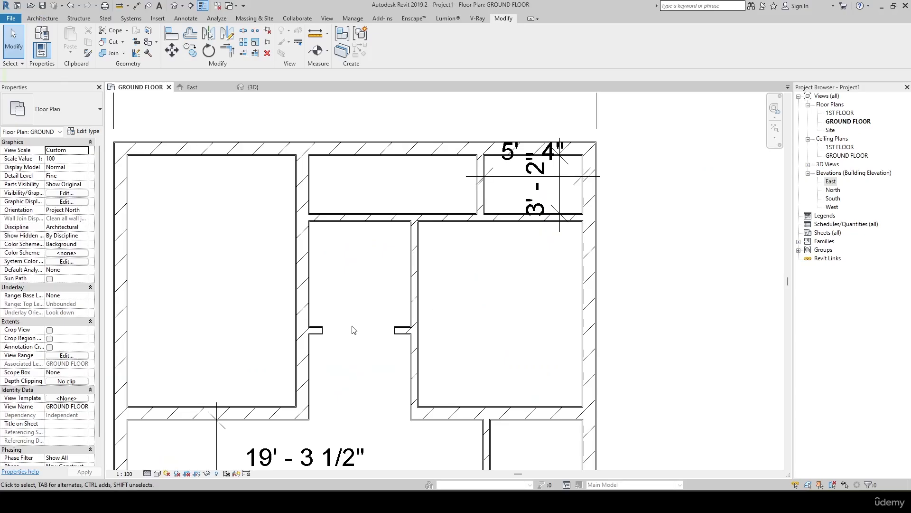
{"action": "left_click", "coordinate": [318, 331]}
{"action": "left_click", "coordinate": [394, 330], "text": "ctrl"}
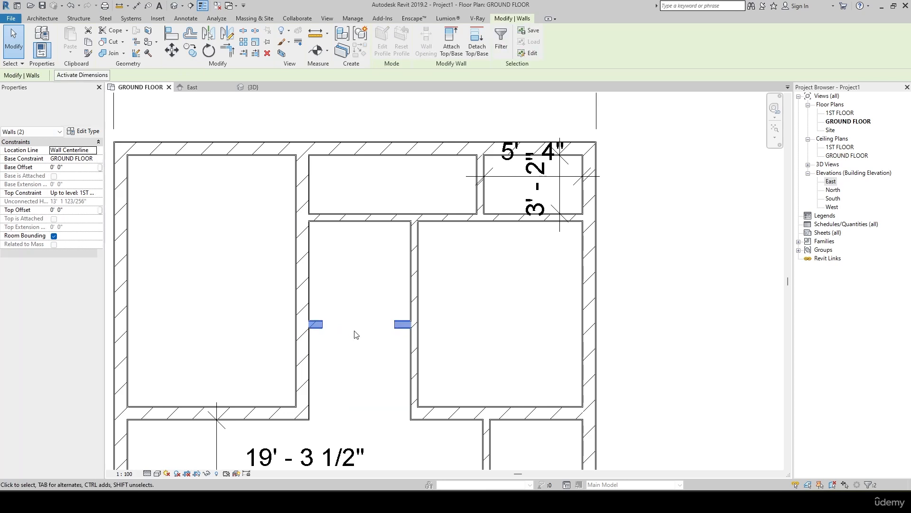
{"action": "key", "text": "Up"}
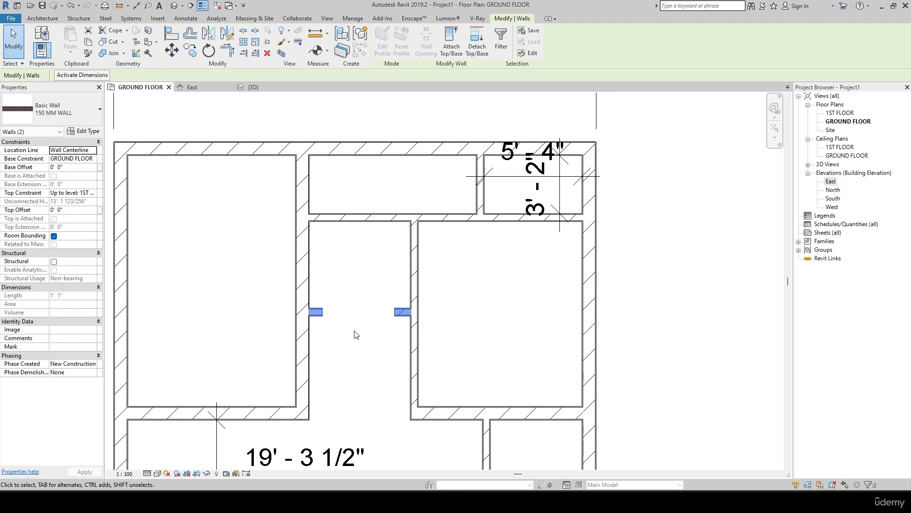
{"action": "key", "text": "Escape"}
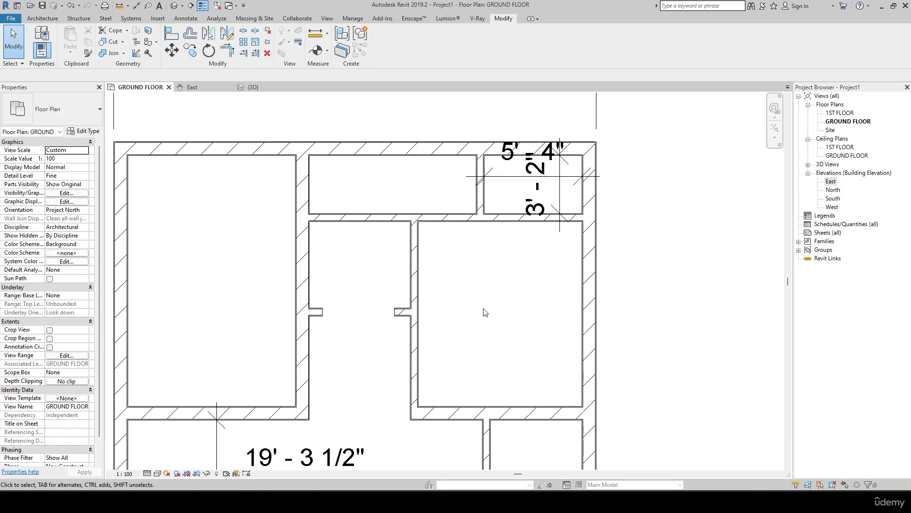
Step: Compare the room layout and wall openings in the reference plan image with the Revit ground floor, from the kitchen down to the parking area
{"action": "middle_click_drag", "start_coordinate": [483, 308], "coordinate": [581, 287]}
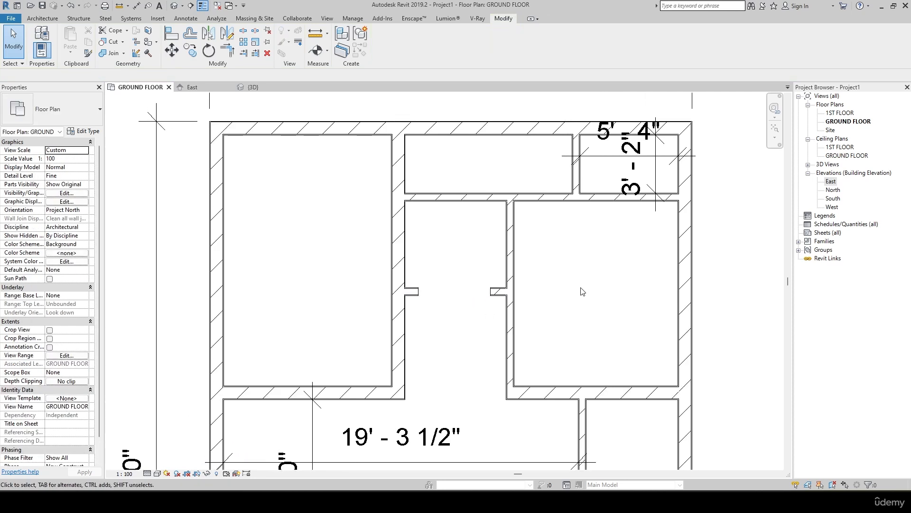
{"action": "scroll", "coordinate": [581, 288], "scroll_direction": "down", "scroll_amount": 1}
{"action": "key", "text": "alt+Tab"}
{"action": "left_click_drag", "start_coordinate": [581, 287], "coordinate": [630, 304]}
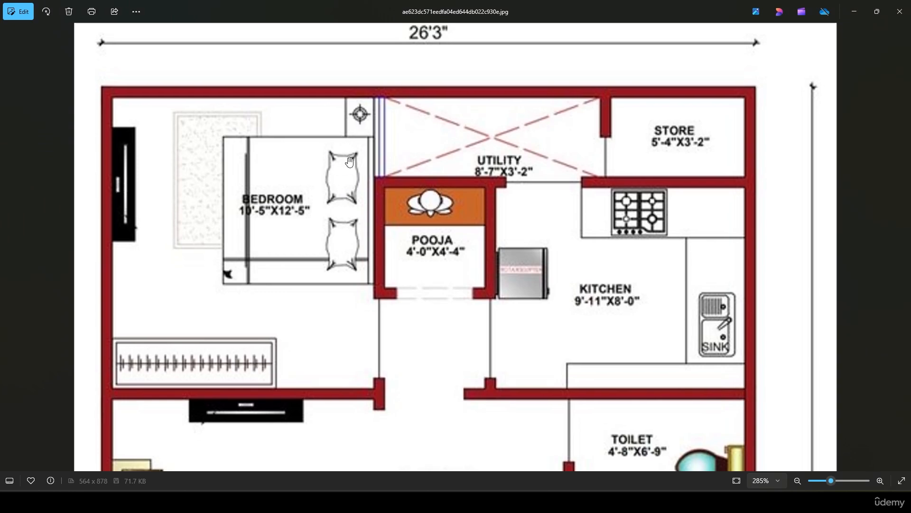
{"action": "left_click_drag", "start_coordinate": [556, 283], "coordinate": [550, 237]}
{"action": "key", "text": "alt+Tab"}
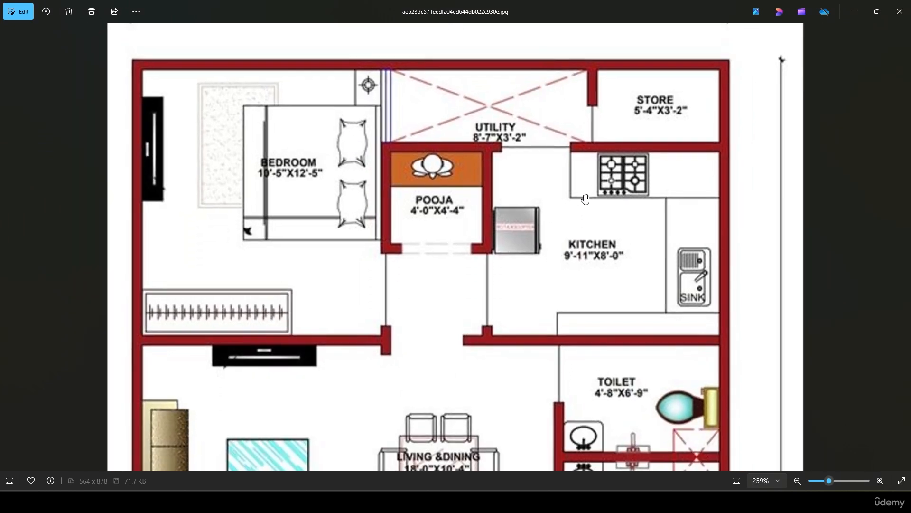
{"action": "scroll", "coordinate": [600, 266], "scroll_direction": "up", "scroll_amount": 3}
{"action": "scroll", "coordinate": [533, 269], "scroll_direction": "down", "scroll_amount": 5}
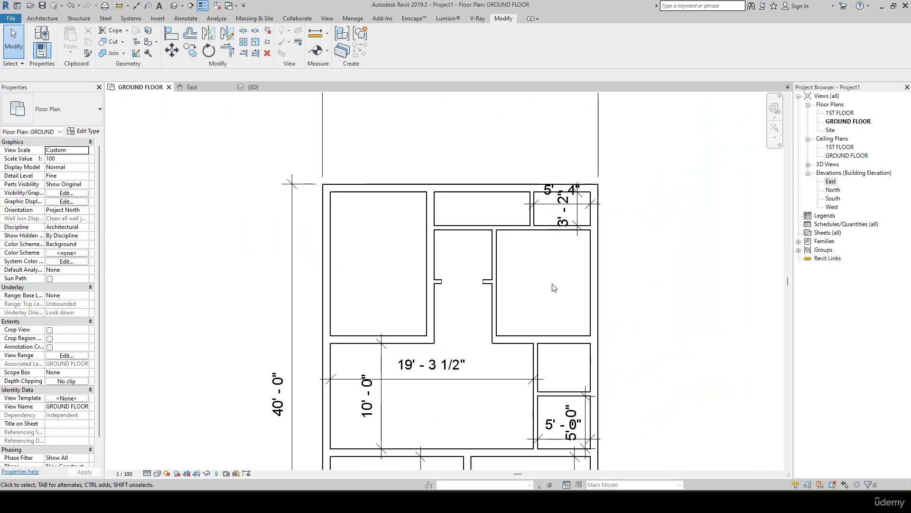
{"action": "scroll", "coordinate": [532, 285], "scroll_direction": "up", "scroll_amount": 3}
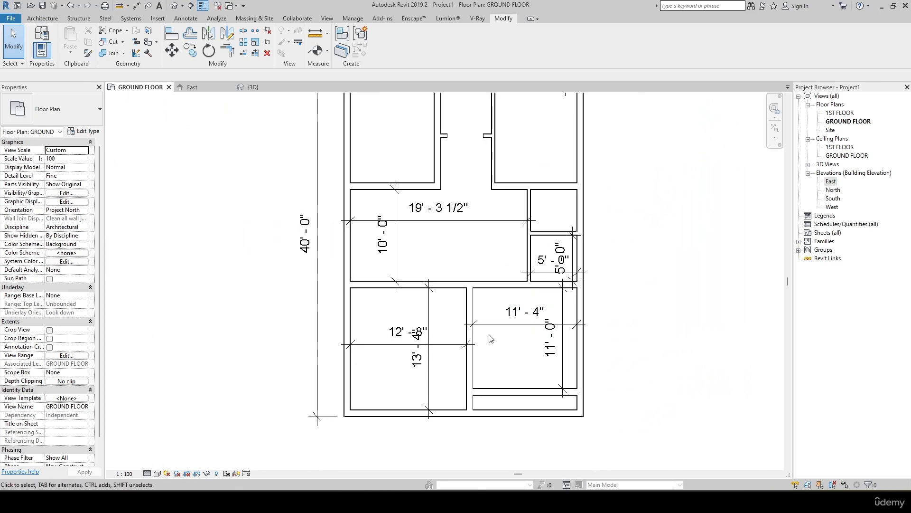
{"action": "key", "text": "alt+Tab"}
{"action": "scroll", "coordinate": [506, 312], "scroll_direction": "down", "scroll_amount": 2}
{"action": "scroll", "coordinate": [506, 312], "scroll_direction": "down", "scroll_amount": 3, "text": "ctrl"}
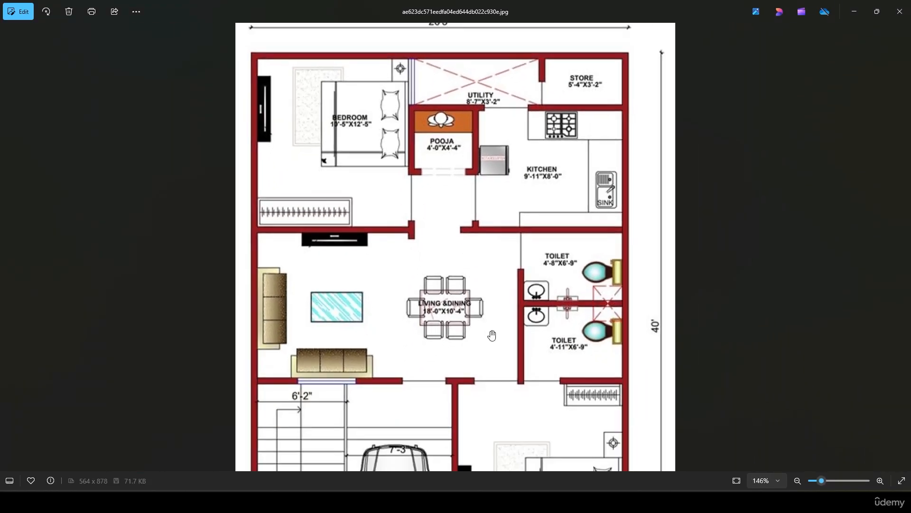
{"action": "scroll", "coordinate": [506, 190], "scroll_direction": "down", "scroll_amount": 5}
{"action": "key", "text": "alt+Tab"}
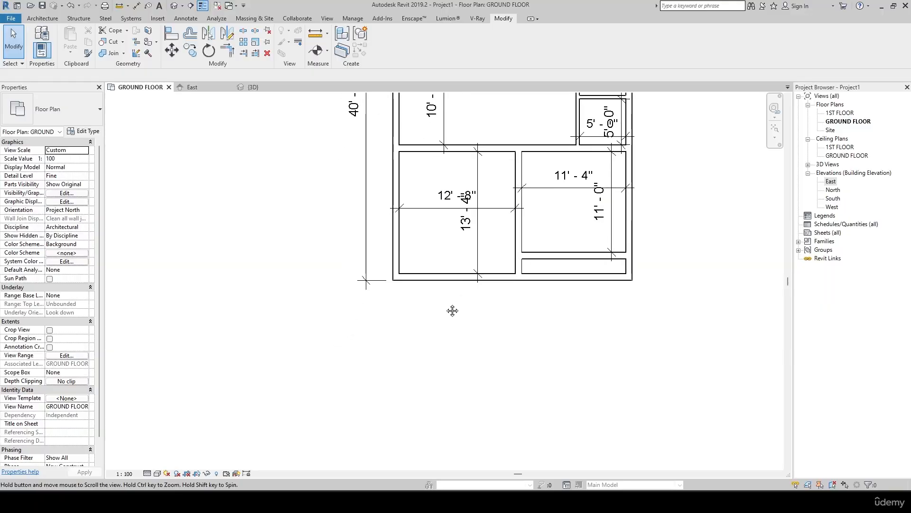
Step: Split the lower outer wall of the 12'-8" by 13'-4" space at its junction with the dividing wall
{"action": "scroll", "coordinate": [451, 288], "scroll_direction": "up", "scroll_amount": 4}
{"action": "scroll", "coordinate": [425, 381], "scroll_direction": "down", "scroll_amount": 2}
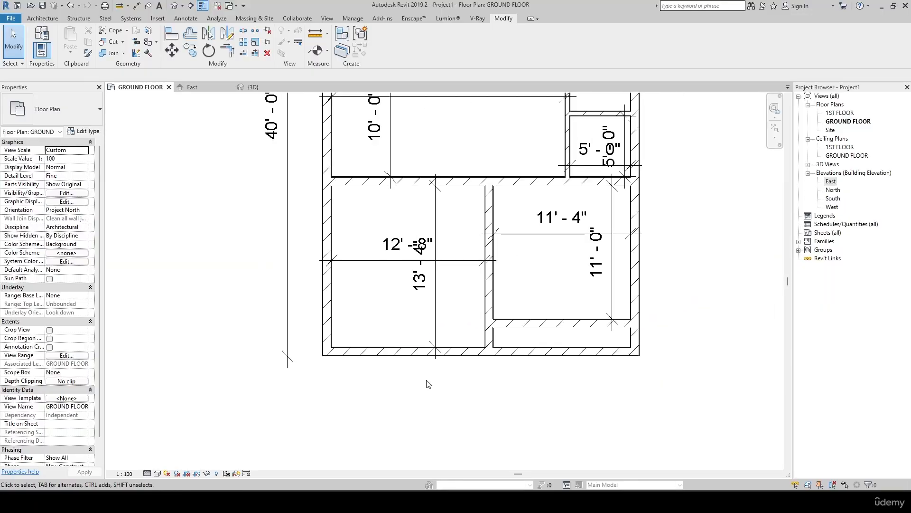
{"action": "scroll", "coordinate": [437, 346], "scroll_direction": "up", "scroll_amount": 4}
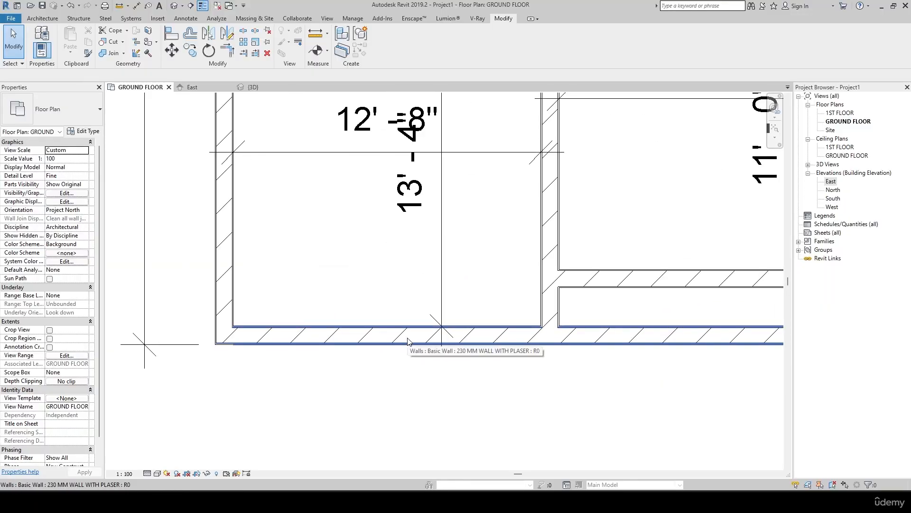
{"action": "key", "text": "s"}
{"action": "key", "text": "l"}
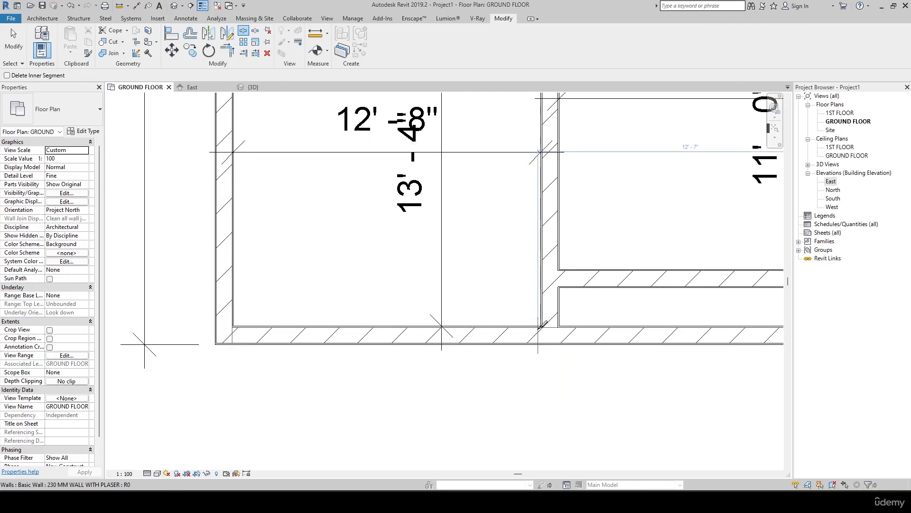
Step: Split the lower exterior wall of the 12' - 8" room at two points about 4' 5" apart and delete the segment between them
{"action": "scroll", "coordinate": [541, 326], "scroll_direction": "up", "scroll_amount": 3}
{"action": "scroll", "coordinate": [536, 323], "scroll_direction": "down", "scroll_amount": 3}
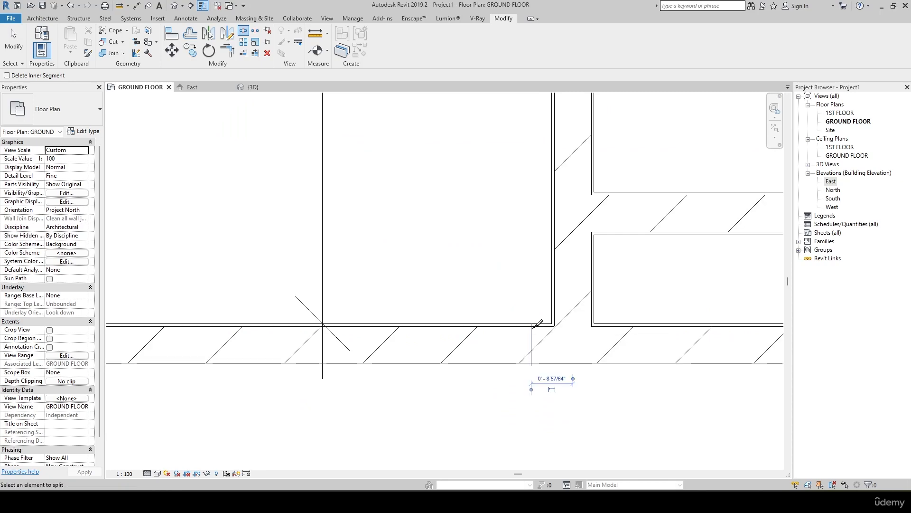
{"action": "scroll", "coordinate": [496, 320], "scroll_direction": "up", "scroll_amount": 3}
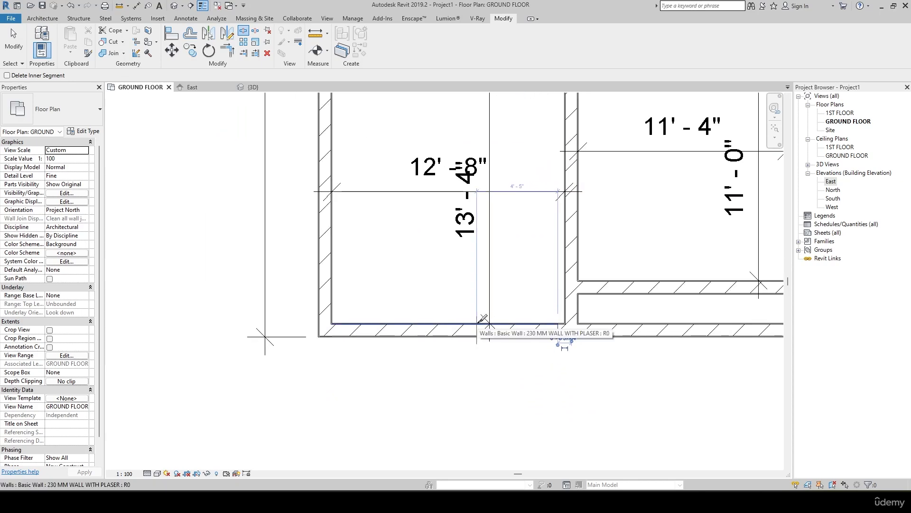
{"action": "left_click", "coordinate": [477, 323]}
{"action": "scroll", "coordinate": [517, 341], "scroll_direction": "up", "scroll_amount": 2}
{"action": "key", "text": "Escape"}
{"action": "left_click", "coordinate": [530, 319]}
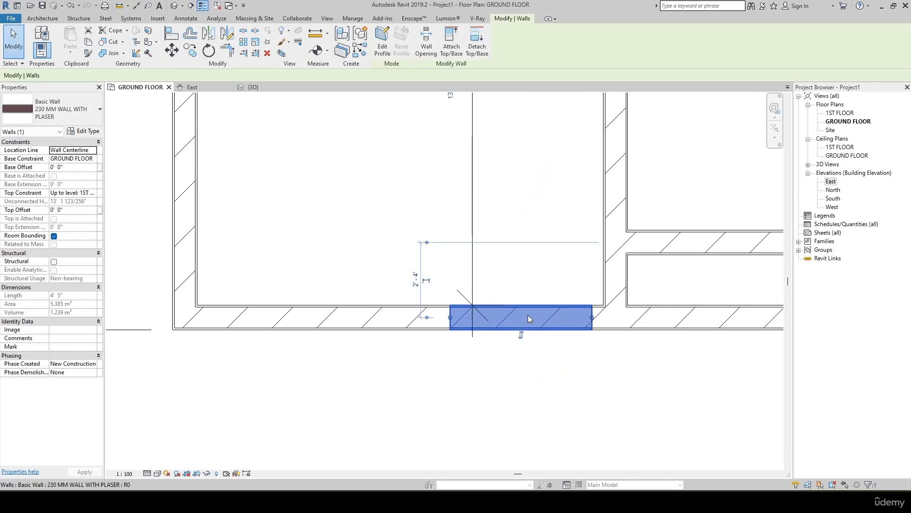
{"action": "key", "text": "Delete"}
Step: Split the outer side wall of the 12' - 8" room just below its junction with the upper cross wall
{"action": "scroll", "coordinate": [489, 363], "scroll_direction": "down", "scroll_amount": 2}
{"action": "middle_click_drag", "start_coordinate": [489, 382], "coordinate": [481, 361]}
{"action": "scroll", "coordinate": [481, 363], "scroll_direction": "down", "scroll_amount": 2}
{"action": "scroll", "coordinate": [481, 372], "scroll_direction": "down", "scroll_amount": 2}
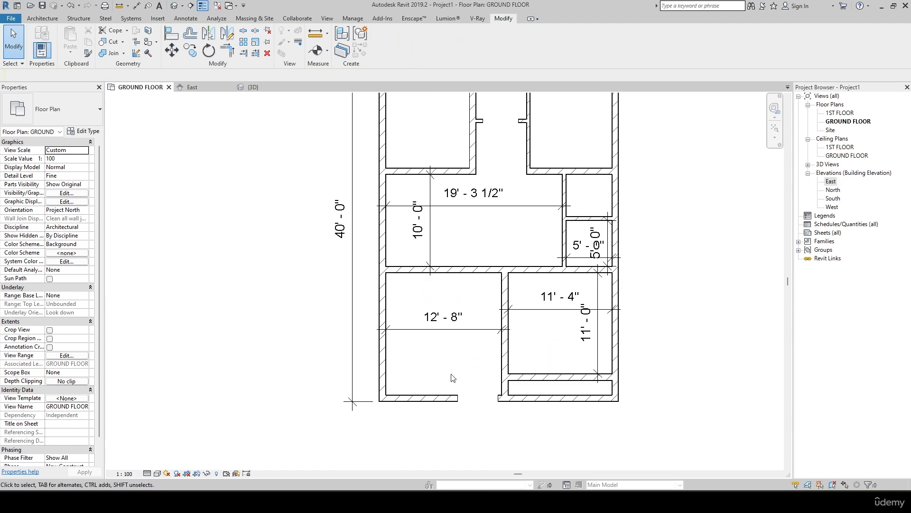
{"action": "scroll", "coordinate": [393, 291], "scroll_direction": "up", "scroll_amount": 2}
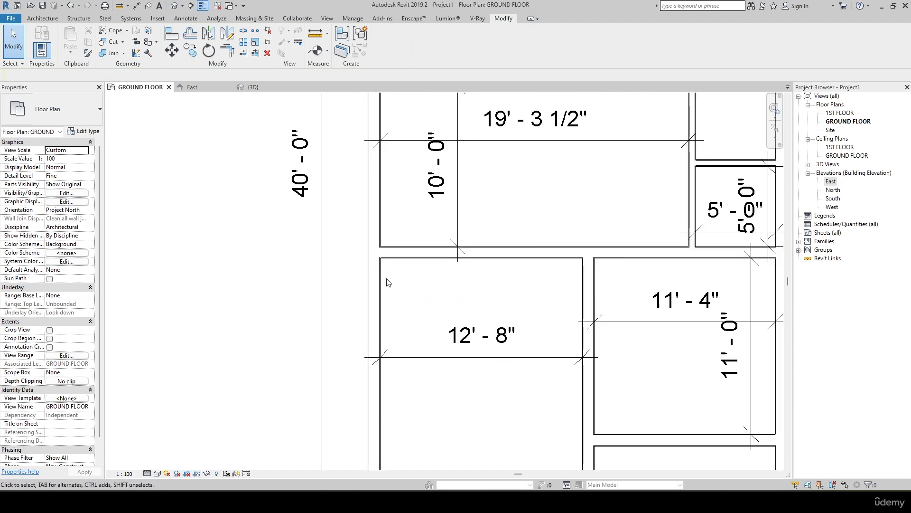
{"action": "key", "text": "s"}
{"action": "key", "text": "l"}
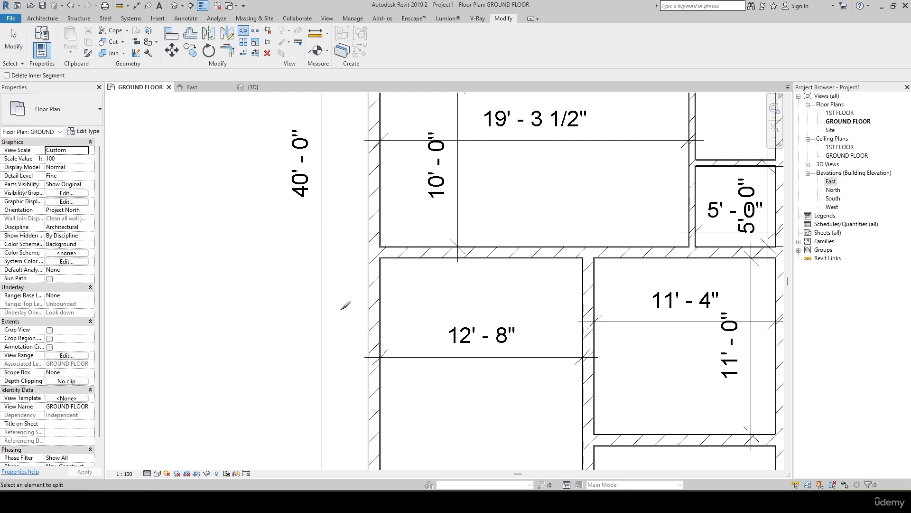
{"action": "left_click", "coordinate": [381, 265]}
{"action": "key", "text": "Escape"}
{"action": "left_click", "coordinate": [373, 298]}
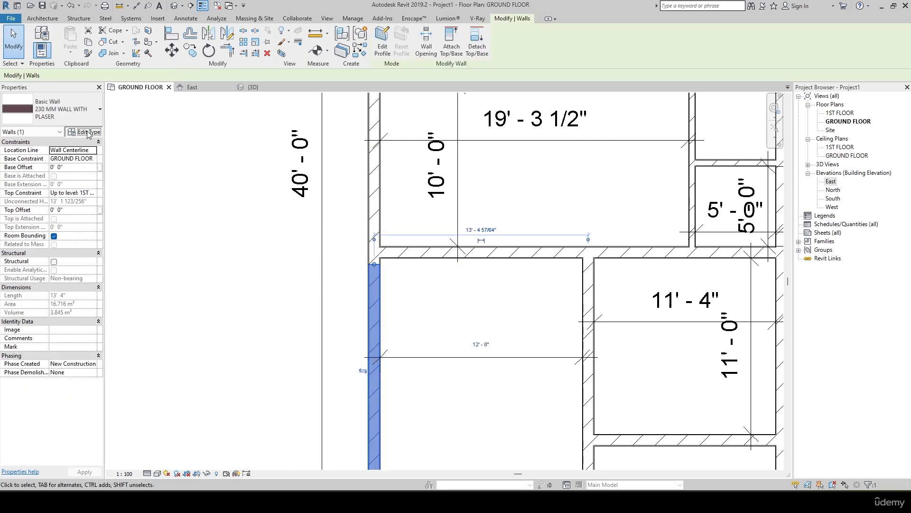
{"action": "left_click", "coordinate": [84, 132]}
{"action": "left_click", "coordinate": [734, 79]}
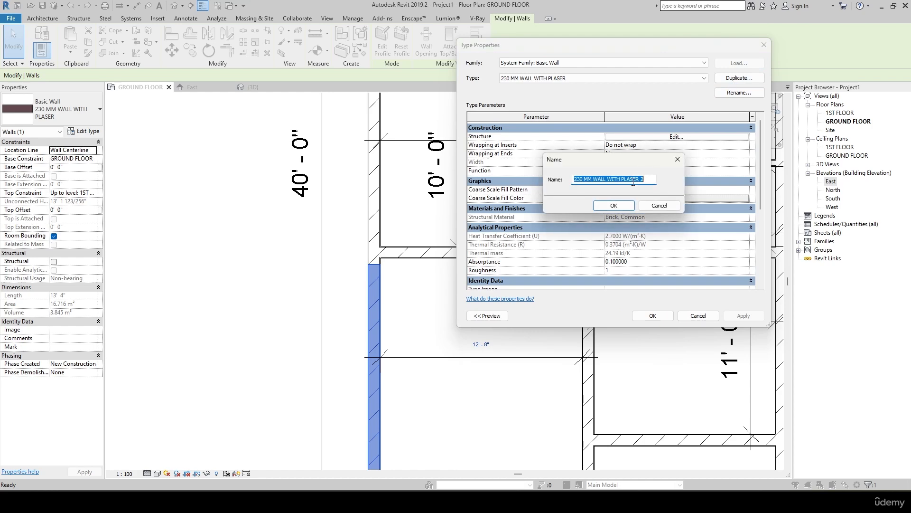
{"action": "left_click", "coordinate": [620, 207]}
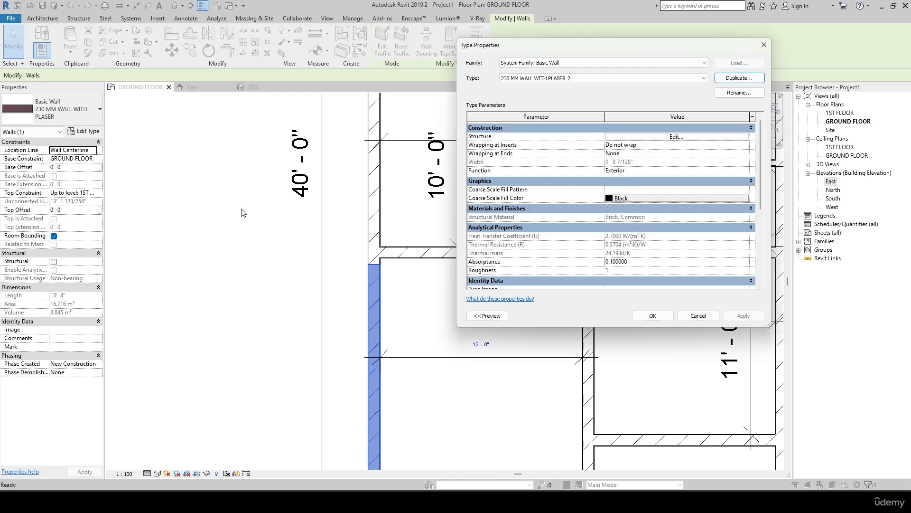
{"action": "key", "text": "Escape"}
{"action": "left_click", "coordinate": [385, 320]}
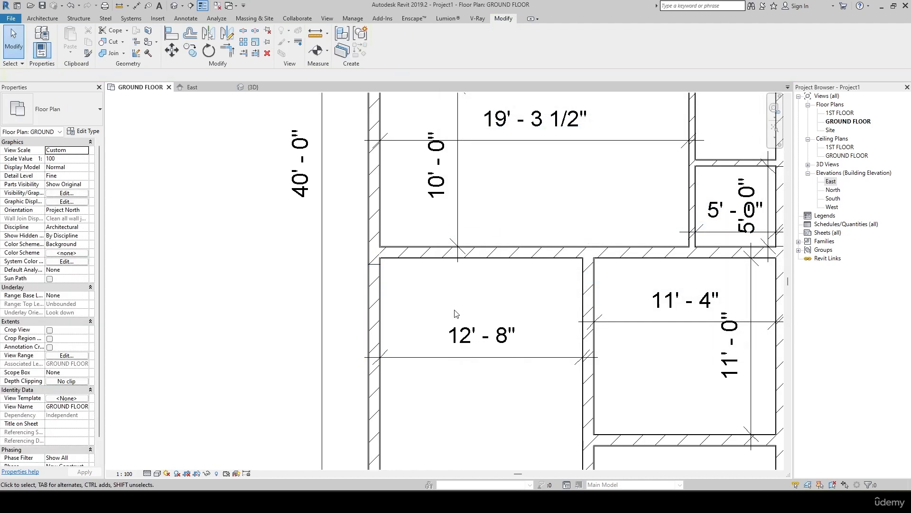
Step: Duplicate the type of the split outer side wall segment as 230 MM WALL WITH PLASER 2 and apply it
{"action": "left_click", "coordinate": [379, 313]}
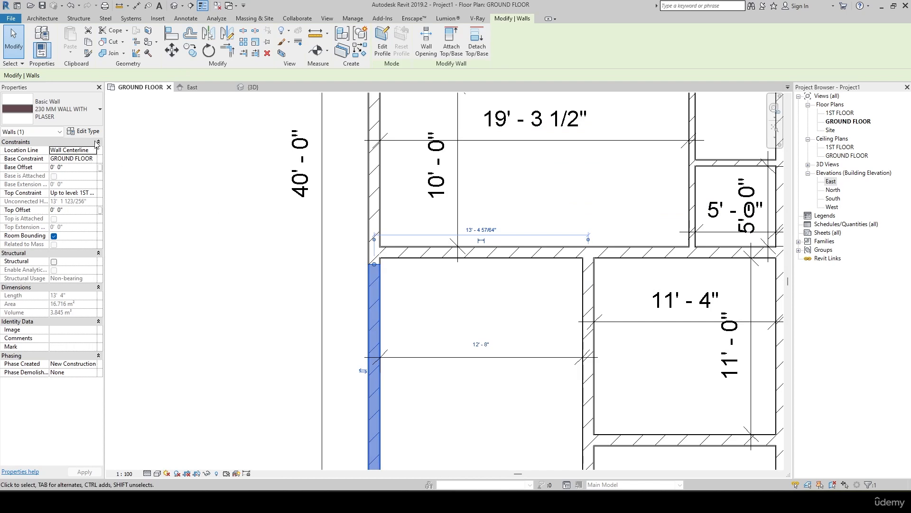
{"action": "left_click", "coordinate": [85, 131]}
{"action": "left_click", "coordinate": [739, 78]}
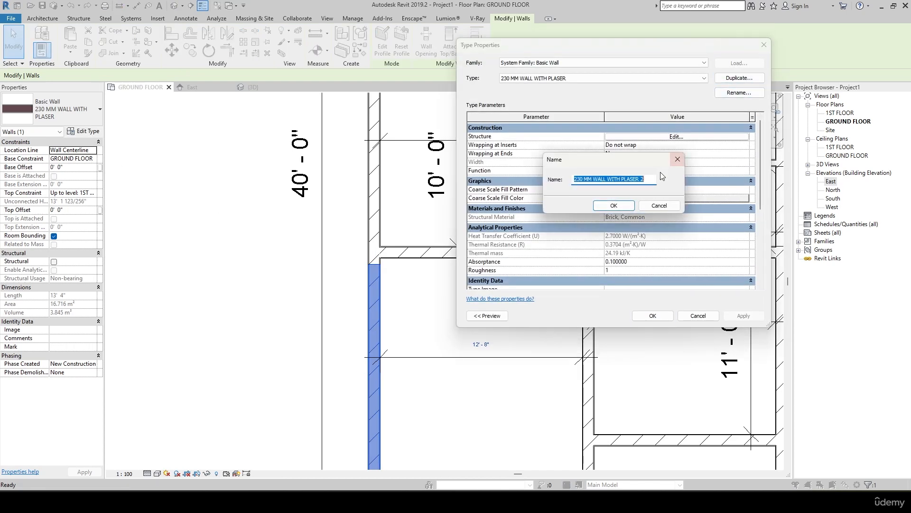
{"action": "left_click", "coordinate": [614, 206]}
{"action": "left_click", "coordinate": [653, 316]}
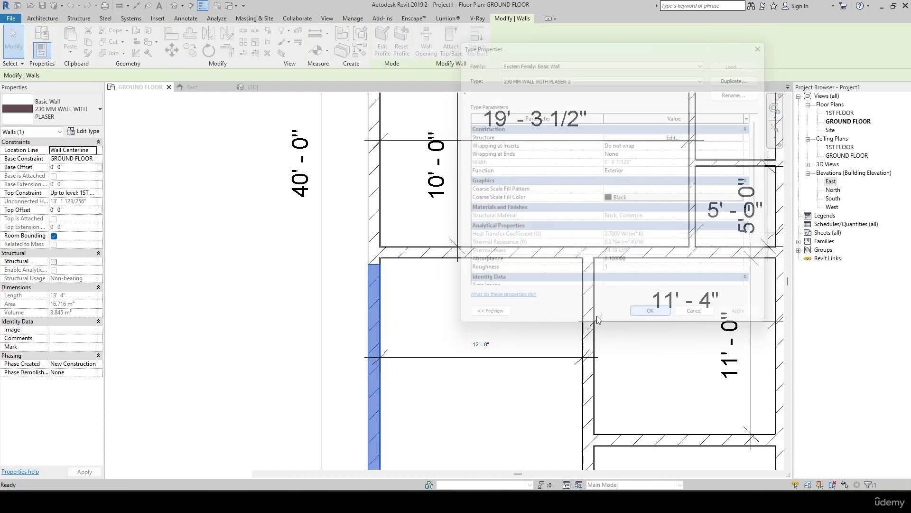
Step: Set the split outer side wall's top constraint to Unconnected and its unconnected height to 6' 0"
{"action": "middle_click_drag", "start_coordinate": [452, 324], "coordinate": [453, 259]}
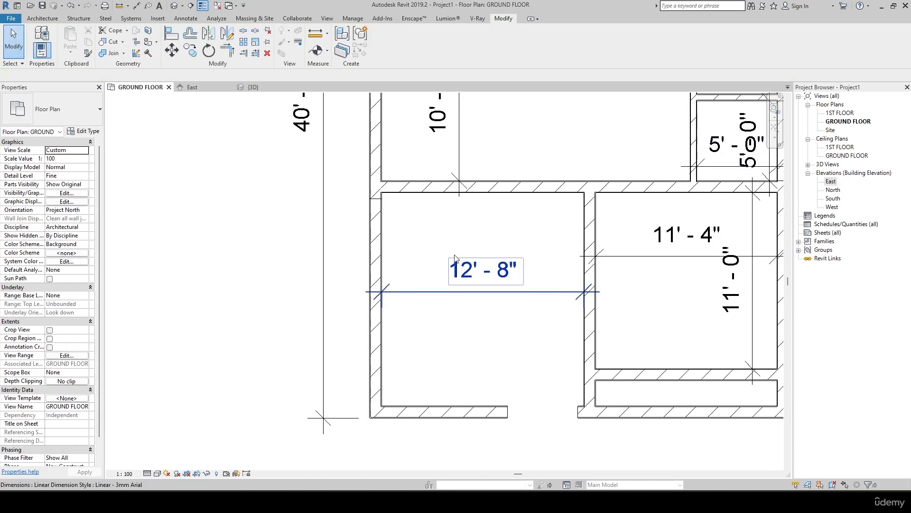
{"action": "left_click", "coordinate": [377, 256]}
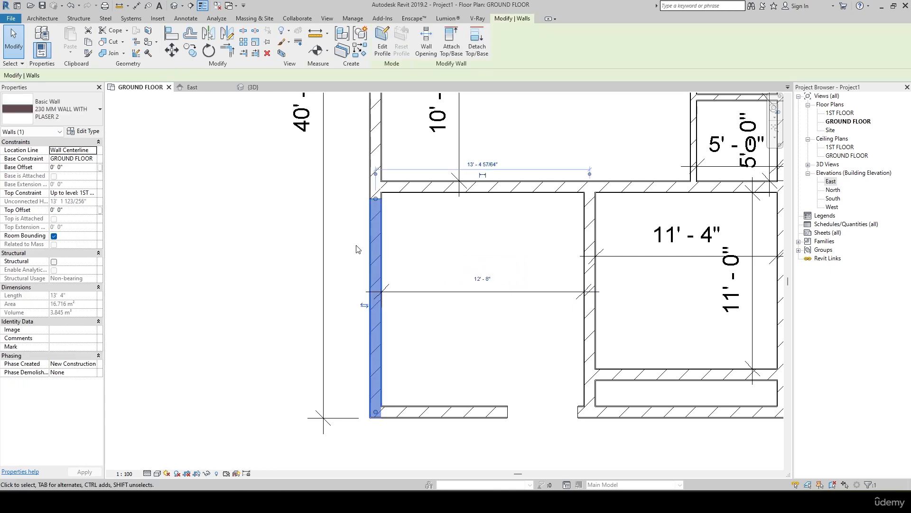
{"action": "left_click", "coordinate": [425, 408], "text": "ctrl"}
{"action": "left_click", "coordinate": [421, 368]}
{"action": "left_click", "coordinate": [369, 304]}
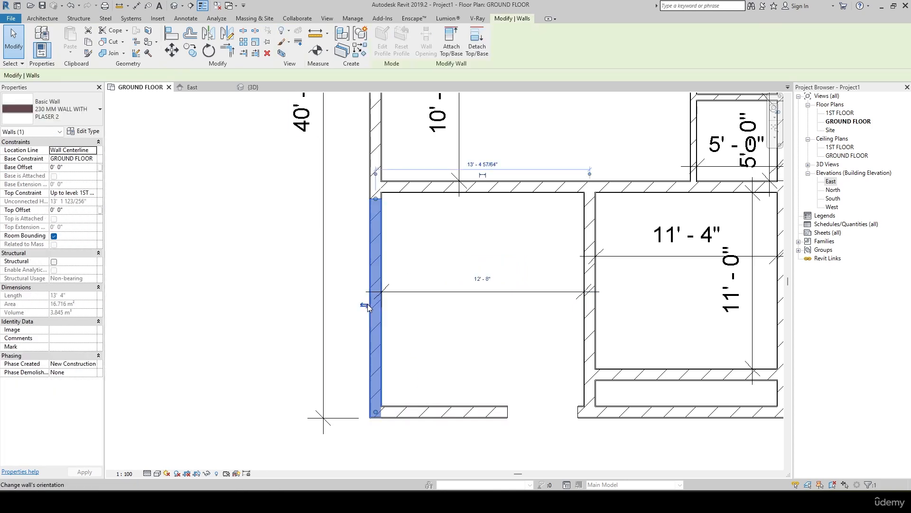
{"action": "left_click", "coordinate": [93, 193]}
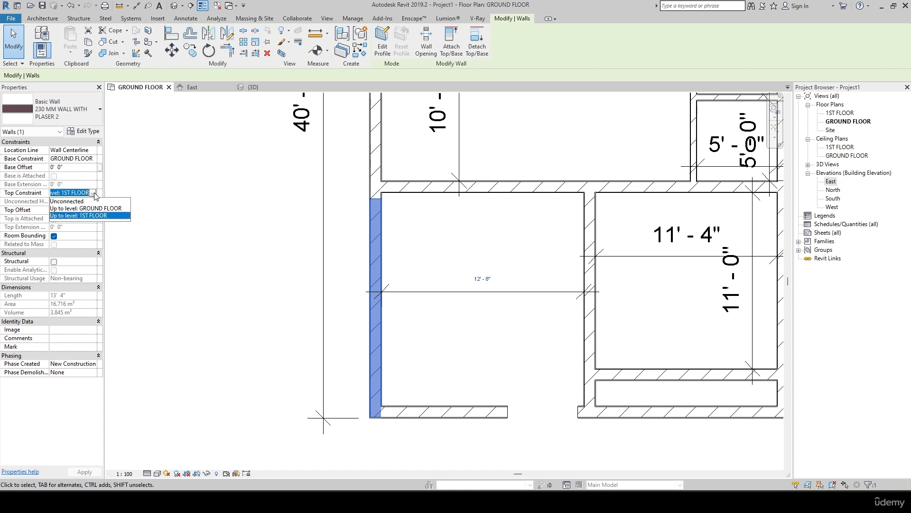
{"action": "left_click", "coordinate": [84, 203]}
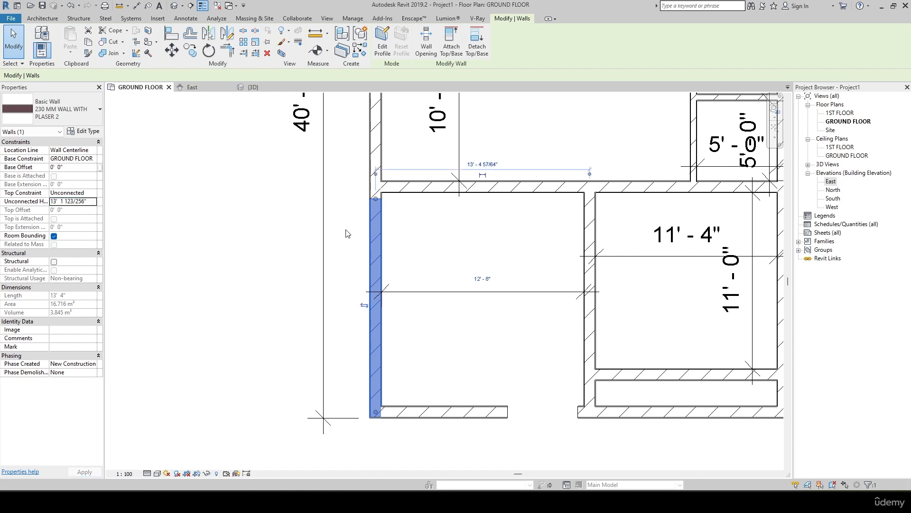
{"action": "left_click", "coordinate": [61, 195]}
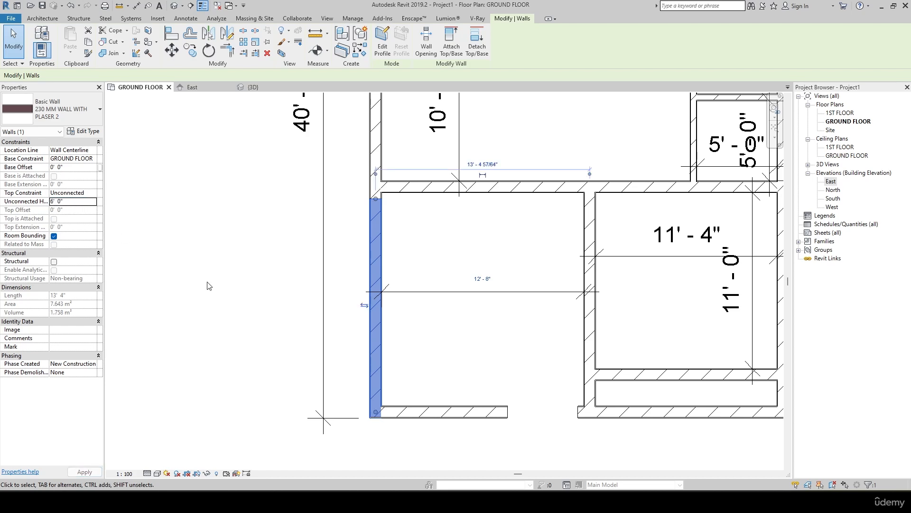
{"action": "left_click", "coordinate": [340, 355]}
Step: Match the short lower exterior wall beside the opening to the type of the outer side wall segment
{"action": "left_click", "coordinate": [378, 341]}
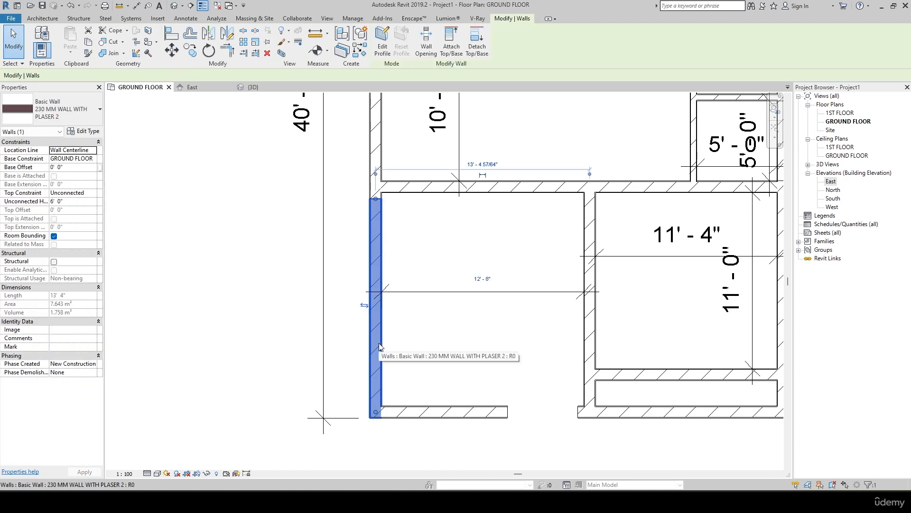
{"action": "key", "text": "m"}
{"action": "key", "text": "a"}
{"action": "left_click", "coordinate": [375, 340]}
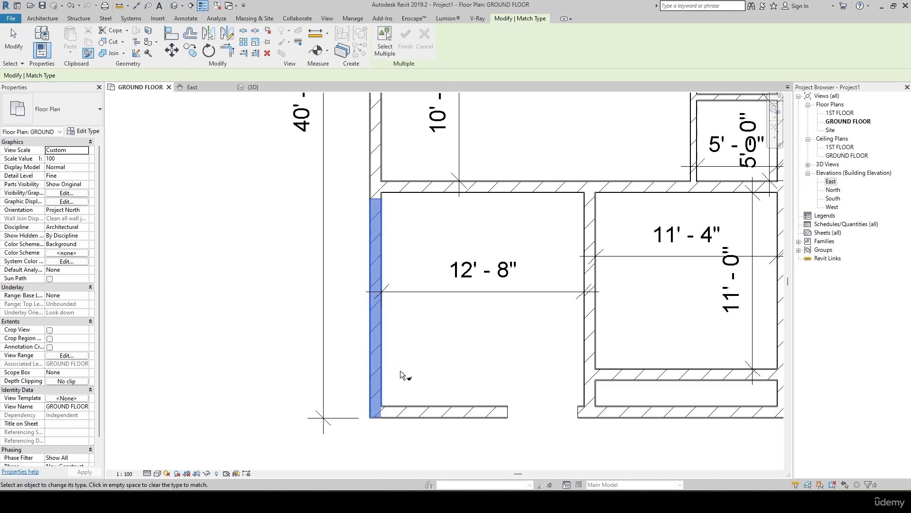
{"action": "left_click", "coordinate": [421, 407]}
Step: Open the 3D view and turn off the Levels annotation category in its Visibility/Graphic Overrides
{"action": "left_click", "coordinate": [254, 89]}
{"action": "middle_click_drag", "start_coordinate": [431, 304], "coordinate": [394, 364], "text": "shift"}
{"action": "key", "text": "Escape"}
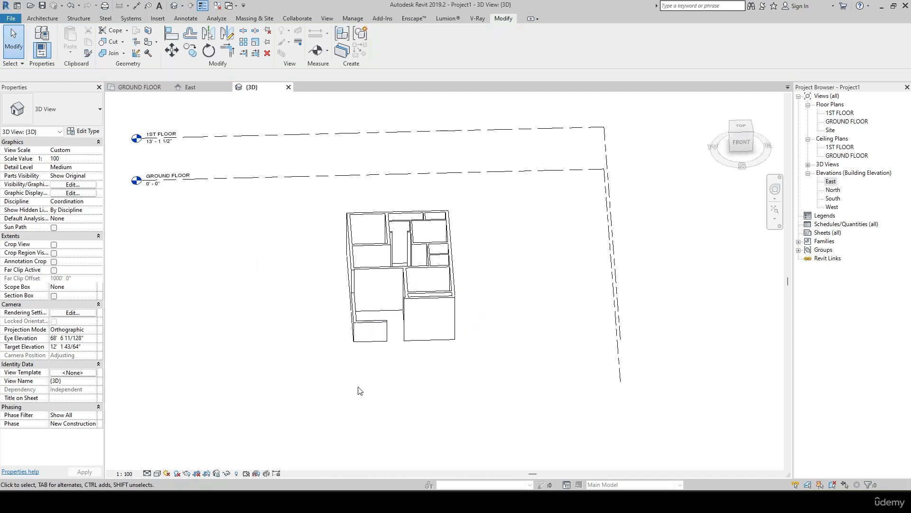
{"action": "key", "text": "v"}
{"action": "key", "text": "g"}
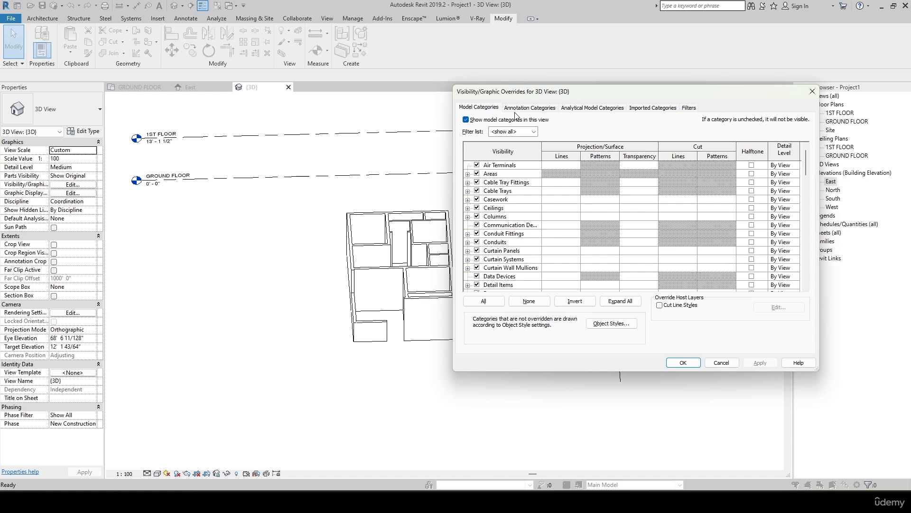
{"action": "left_click", "coordinate": [527, 107]}
{"action": "scroll", "coordinate": [524, 202], "scroll_direction": "down", "scroll_amount": 10}
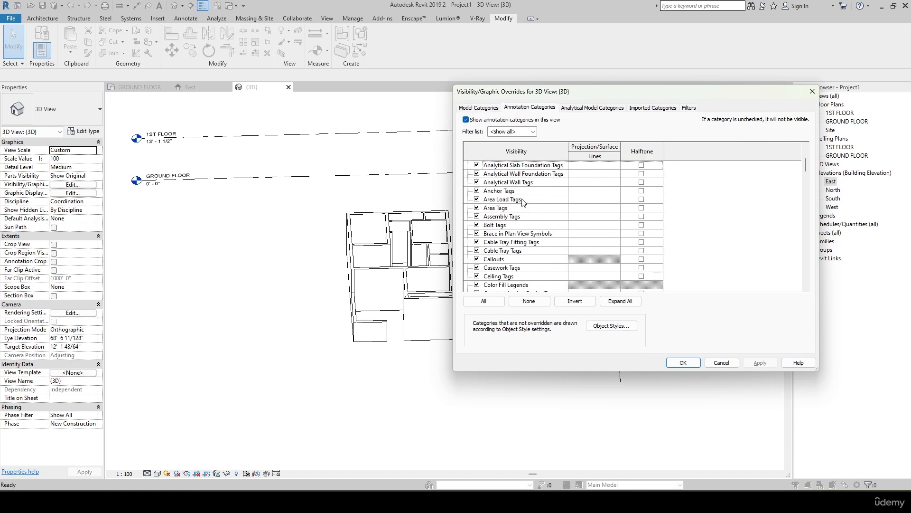
{"action": "scroll", "coordinate": [524, 202], "scroll_direction": "down", "scroll_amount": 8}
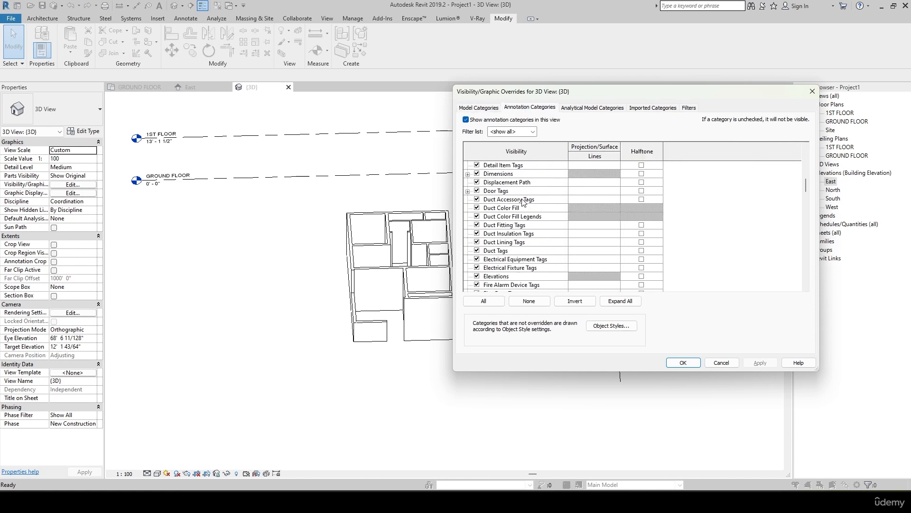
{"action": "scroll", "coordinate": [524, 202], "scroll_direction": "down", "scroll_amount": 4}
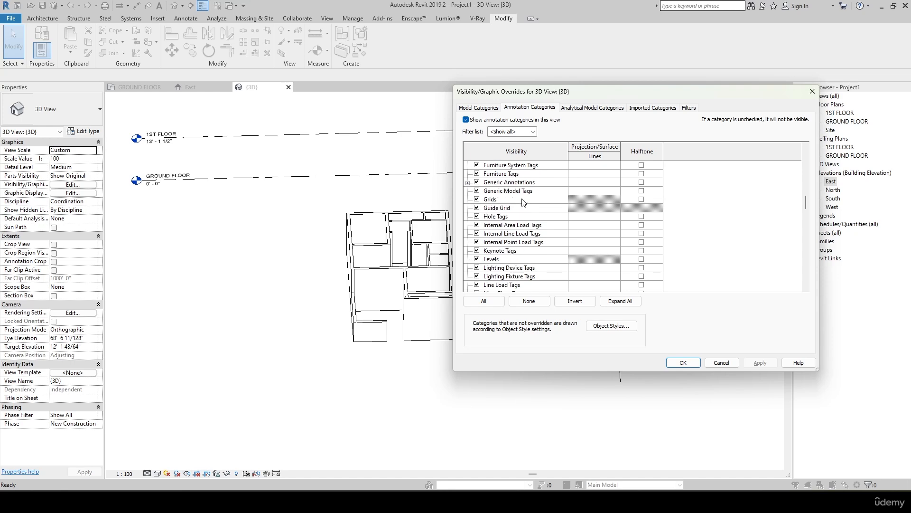
{"action": "left_click", "coordinate": [477, 234]}
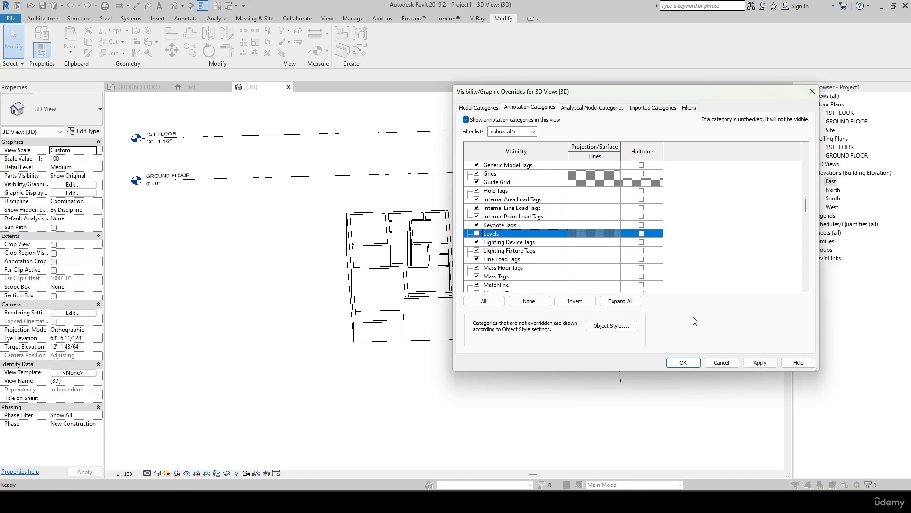
{"action": "left_click", "coordinate": [743, 364]}
{"action": "left_click", "coordinate": [682, 363]}
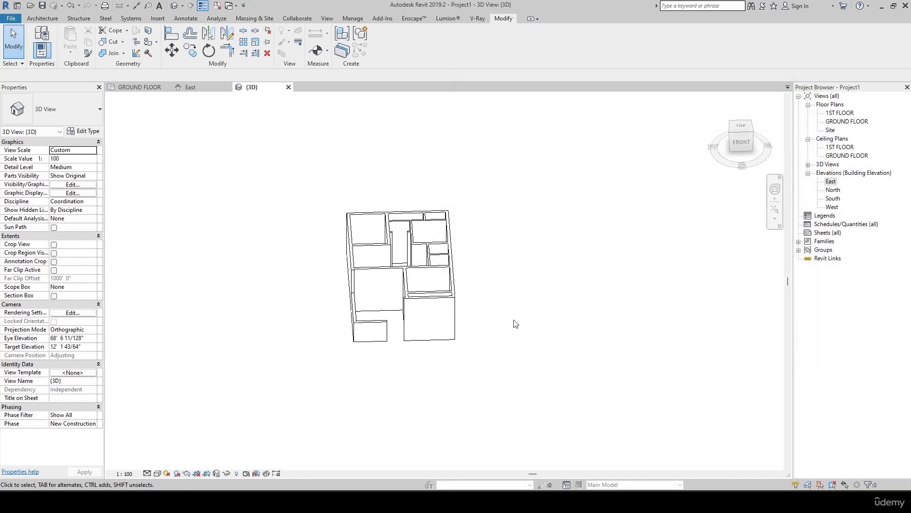
Step: Set the 3D view's detail level to Fine and its visual style to Shaded, and inspect the walls from above
{"action": "left_click", "coordinate": [147, 473]}
{"action": "left_click", "coordinate": [158, 462]}
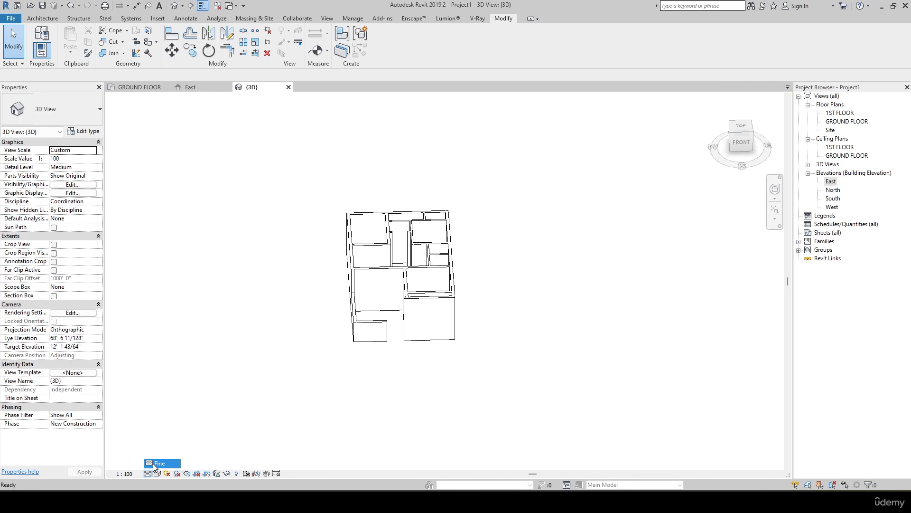
{"action": "left_click", "coordinate": [157, 473]}
{"action": "left_click", "coordinate": [178, 443]}
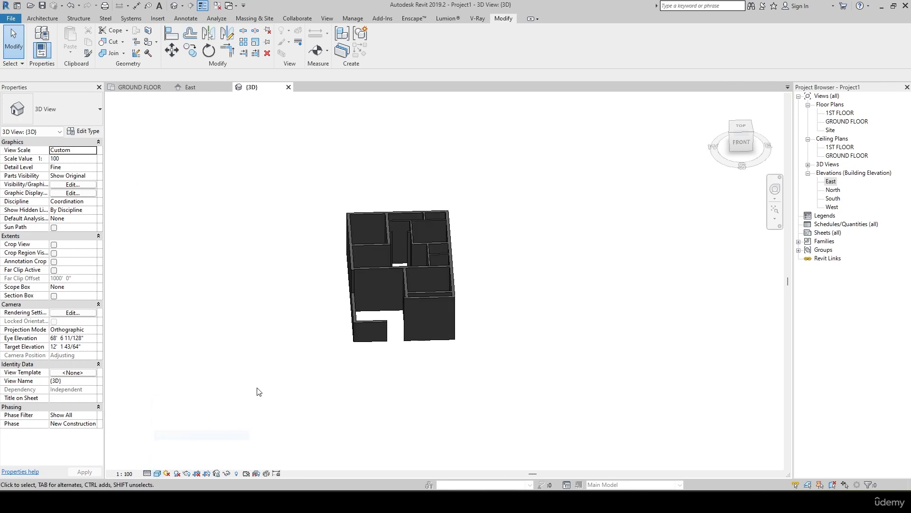
{"action": "middle_click_drag", "start_coordinate": [256, 388], "coordinate": [431, 338], "text": "shift"}
{"action": "scroll", "coordinate": [432, 338], "scroll_direction": "up", "scroll_amount": 3}
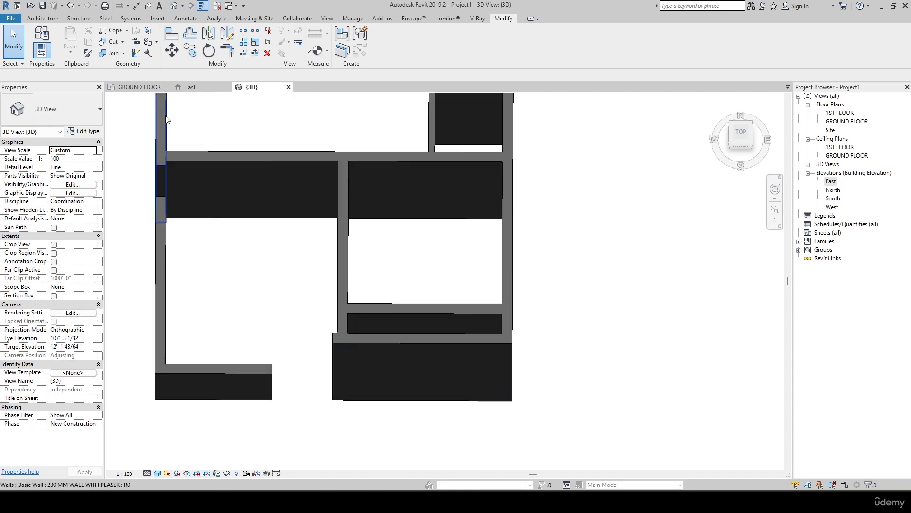
Step: In the ground floor plan, split the wall between the two lower rooms at the lower cross wall and delete the short stub below
{"action": "key", "text": "ctrl+Tab"}
{"action": "scroll", "coordinate": [411, 274], "scroll_direction": "down", "scroll_amount": 2}
{"action": "scroll", "coordinate": [464, 350], "scroll_direction": "up", "scroll_amount": 4}
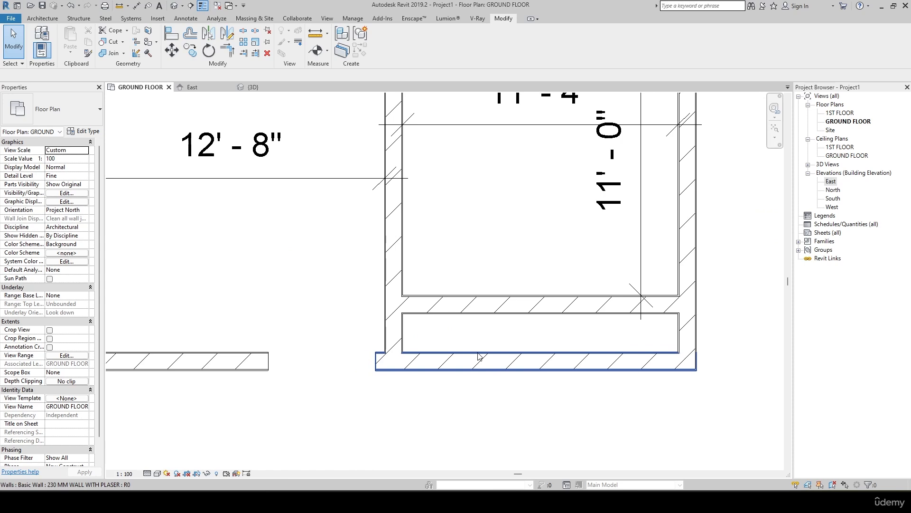
{"action": "key", "text": "s"}
{"action": "key", "text": "l"}
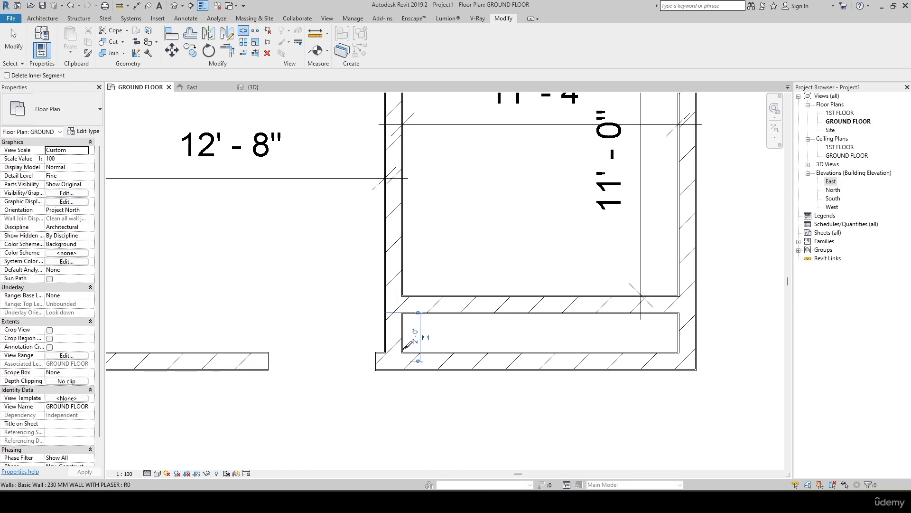
{"action": "key", "text": "Escape"}
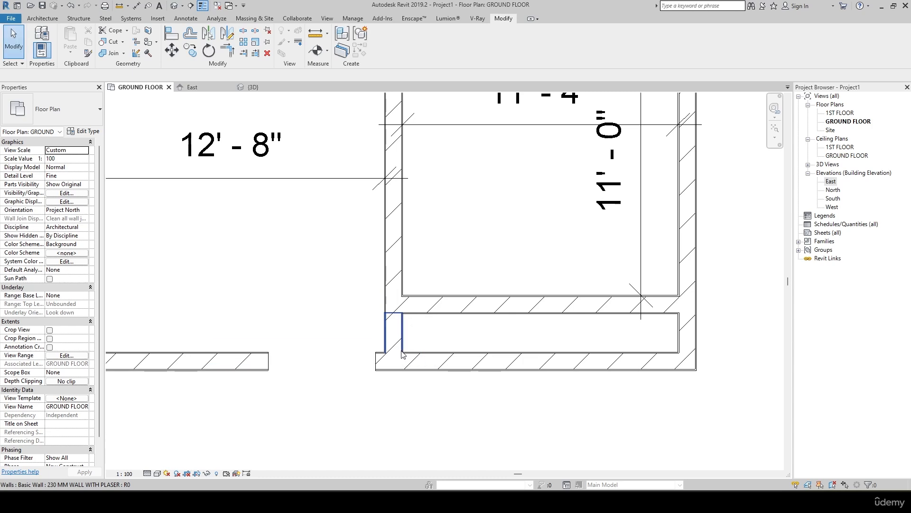
{"action": "left_click", "coordinate": [398, 327]}
{"action": "key", "text": "Delete"}
{"action": "scroll", "coordinate": [396, 326], "scroll_direction": "up", "scroll_amount": 3}
{"action": "scroll", "coordinate": [331, 358], "scroll_direction": "down", "scroll_amount": 5}
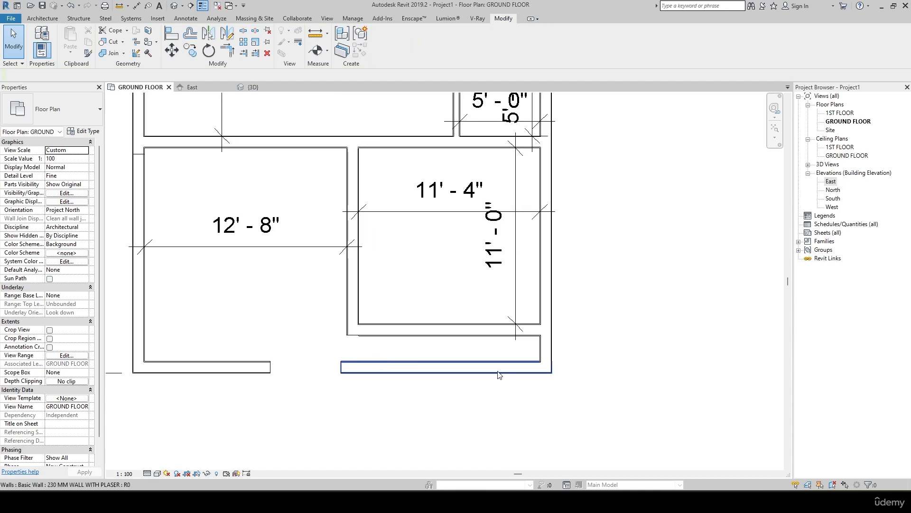
Step: Split the outer side wall beside the 11' - 0" room at the lower cross wall
{"action": "key", "text": "s"}
{"action": "key", "text": "l"}
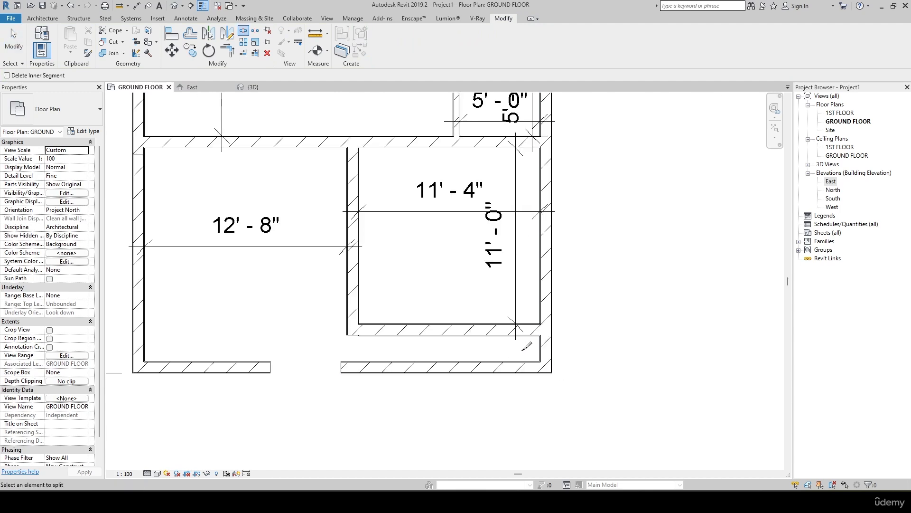
{"action": "left_click", "coordinate": [550, 334]}
{"action": "key", "text": "Escape"}
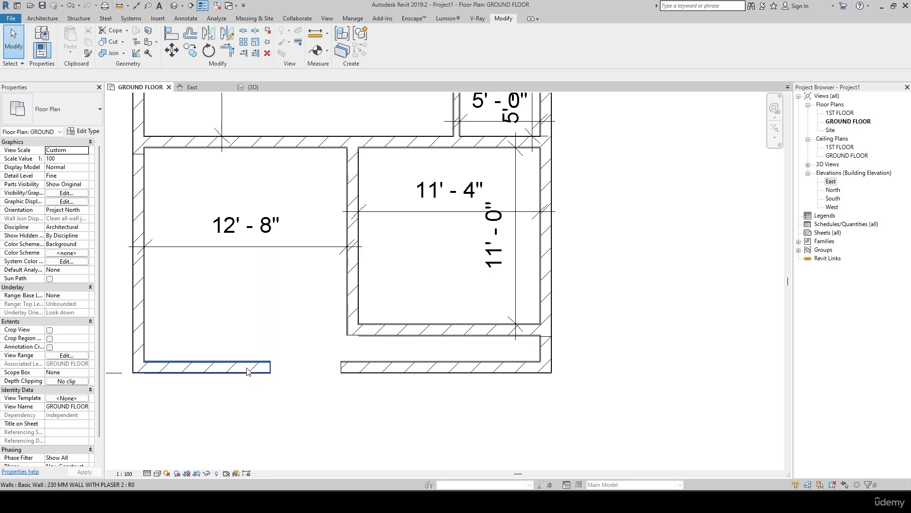
Step: Match the lower front wall beside the opening and its short side segment to the type 230 MM WALL WITH PLASER 2
{"action": "key", "text": "m"}
{"action": "key", "text": "a"}
{"action": "left_click", "coordinate": [247, 371]}
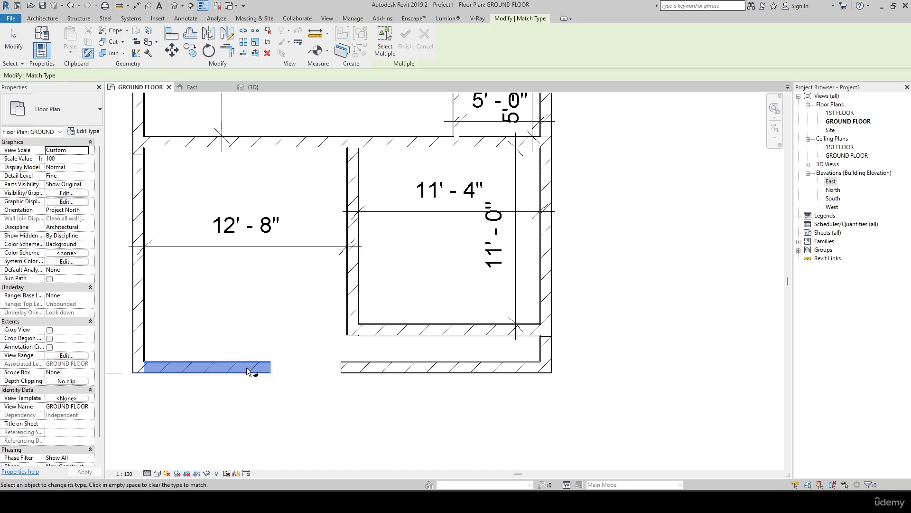
{"action": "left_click", "coordinate": [408, 371]}
{"action": "left_click", "coordinate": [528, 354]}
Step: Examine the low walls around the front area from above in the 3D view
{"action": "left_click", "coordinate": [251, 87]}
{"action": "middle_click_drag", "start_coordinate": [445, 335], "coordinate": [586, 286], "text": "shift"}
{"action": "scroll", "coordinate": [535, 292], "scroll_direction": "up", "scroll_amount": 2}
{"action": "scroll", "coordinate": [503, 270], "scroll_direction": "up", "scroll_amount": 2}
{"action": "middle_click_drag", "start_coordinate": [503, 270], "coordinate": [523, 366]}
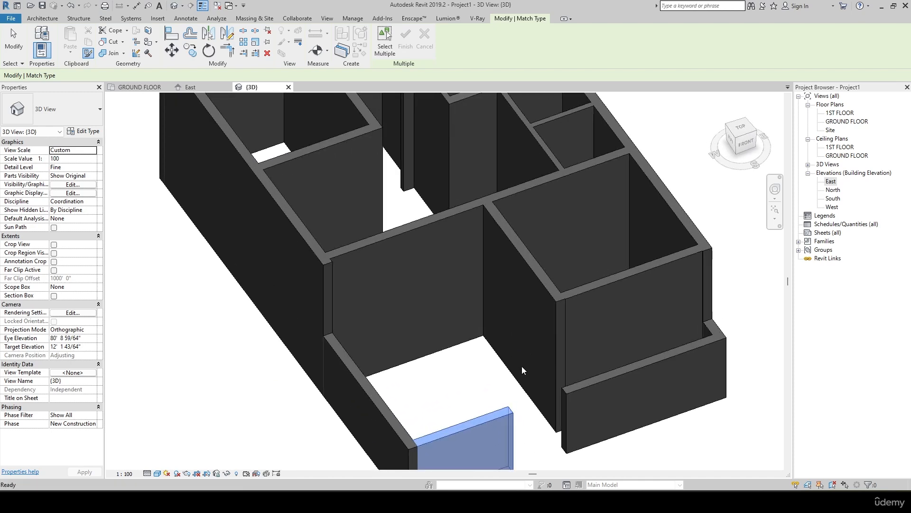
{"action": "scroll", "coordinate": [383, 341], "scroll_direction": "up", "scroll_amount": 2}
Step: Try the Consistent Colors visual style in the 3D view, switch it to Realistic, and set the detail level to Fine
{"action": "left_click", "coordinate": [158, 473]}
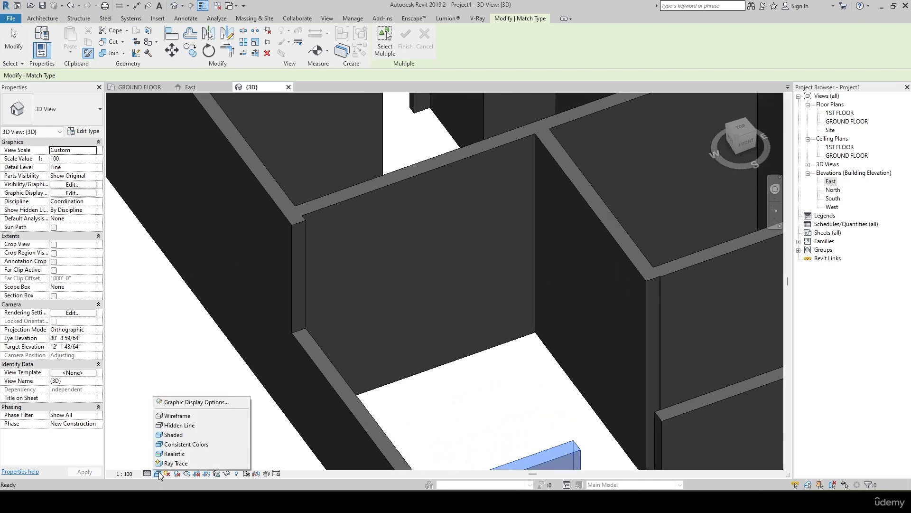
{"action": "left_click", "coordinate": [175, 445]}
{"action": "left_click", "coordinate": [159, 474]}
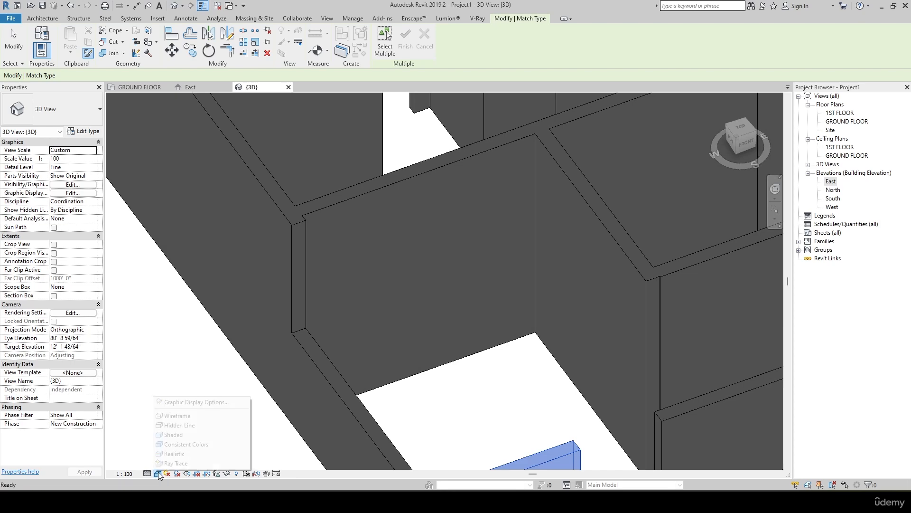
{"action": "left_click", "coordinate": [171, 452]}
{"action": "scroll", "coordinate": [257, 377], "scroll_direction": "down", "scroll_amount": 2}
{"action": "middle_click_drag", "start_coordinate": [256, 377], "coordinate": [309, 359], "text": "shift"}
{"action": "scroll", "coordinate": [309, 359], "scroll_direction": "up", "scroll_amount": 2}
{"action": "left_click", "coordinate": [146, 474]}
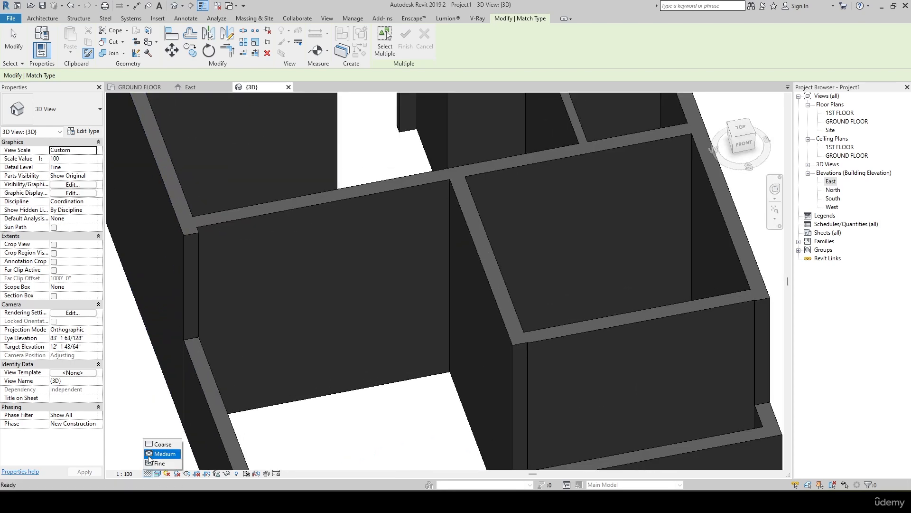
{"action": "left_click", "coordinate": [152, 461]}
{"action": "scroll", "coordinate": [447, 354], "scroll_direction": "down", "scroll_amount": 4}
{"action": "middle_click_drag", "start_coordinate": [447, 355], "coordinate": [495, 343], "text": "shift"}
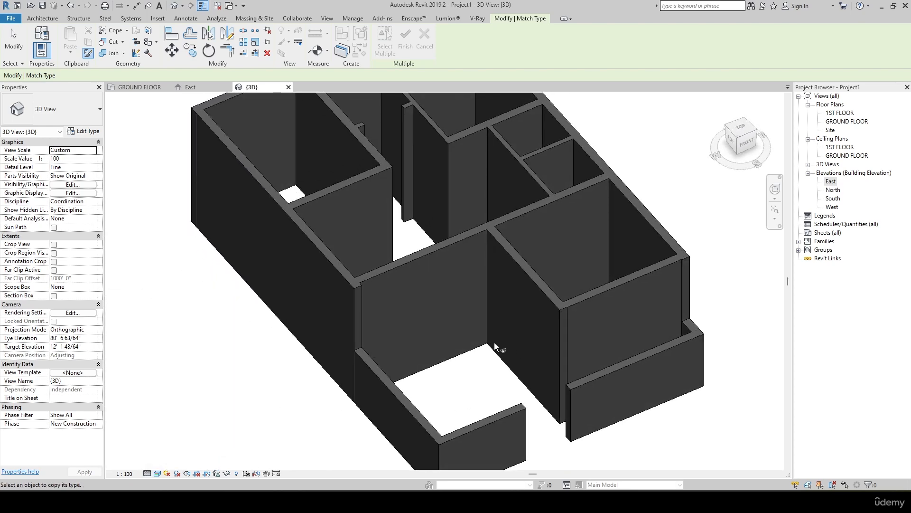
{"action": "scroll", "coordinate": [409, 387], "scroll_direction": "down", "scroll_amount": 2}
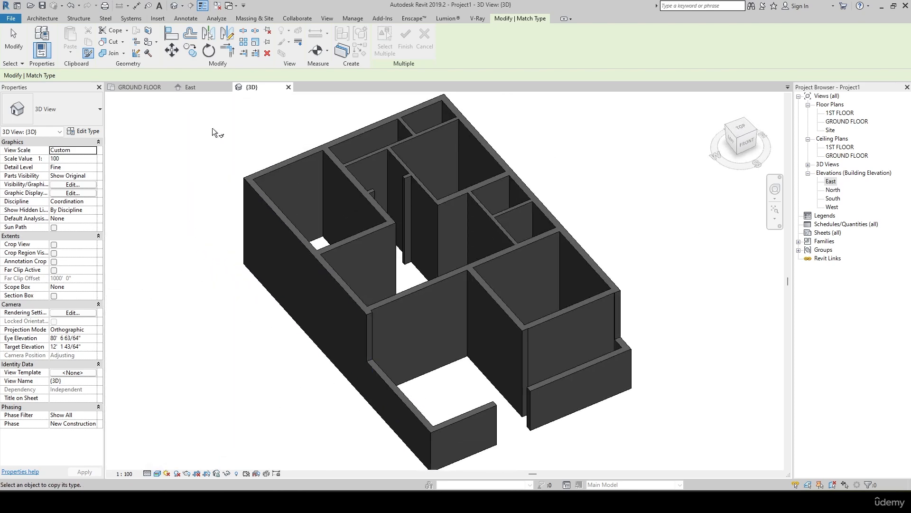
Step: Return to the ground floor plan and begin a stair with an actual run width of 3' 0"
{"action": "left_click", "coordinate": [145, 90]}
{"action": "scroll", "coordinate": [423, 254], "scroll_direction": "down", "scroll_amount": 5}
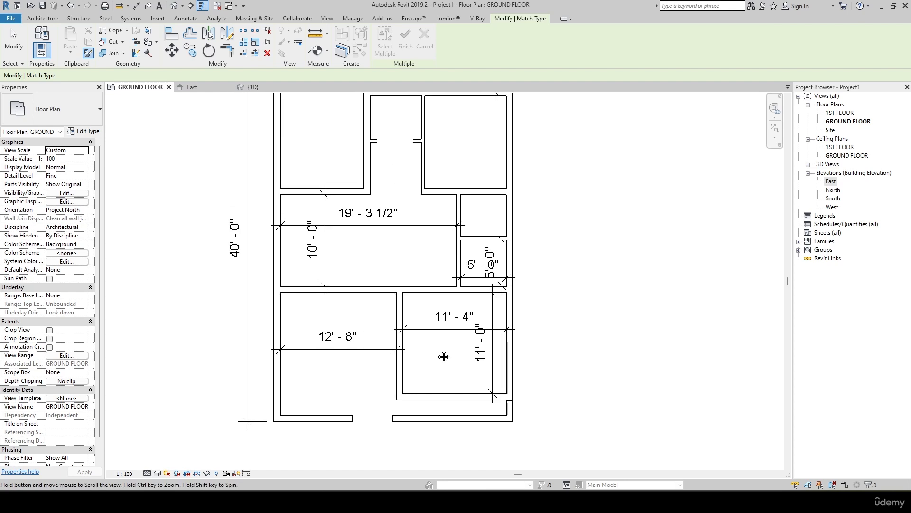
{"action": "middle_click_drag", "start_coordinate": [379, 317], "coordinate": [395, 358]}
{"action": "middle_click_drag", "start_coordinate": [532, 340], "coordinate": [549, 340]}
{"action": "key", "text": "Escape"}
{"action": "scroll", "coordinate": [397, 365], "scroll_direction": "up", "scroll_amount": 3}
{"action": "middle_click_drag", "start_coordinate": [397, 365], "coordinate": [400, 320]}
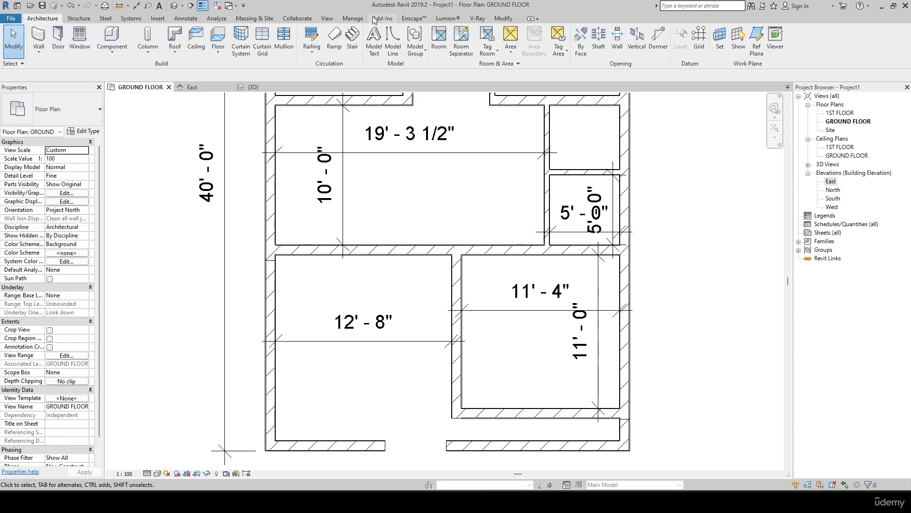
{"action": "left_click", "coordinate": [352, 37]}
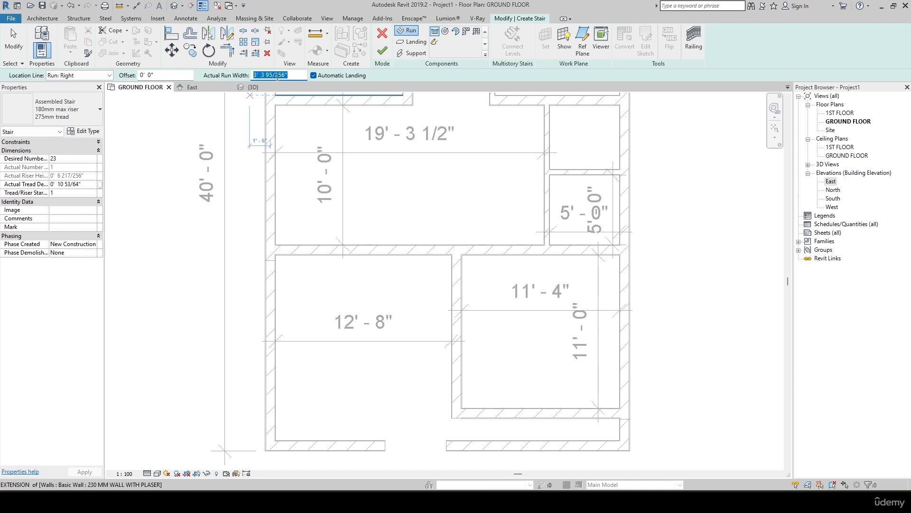
{"action": "type", "text": "3"}
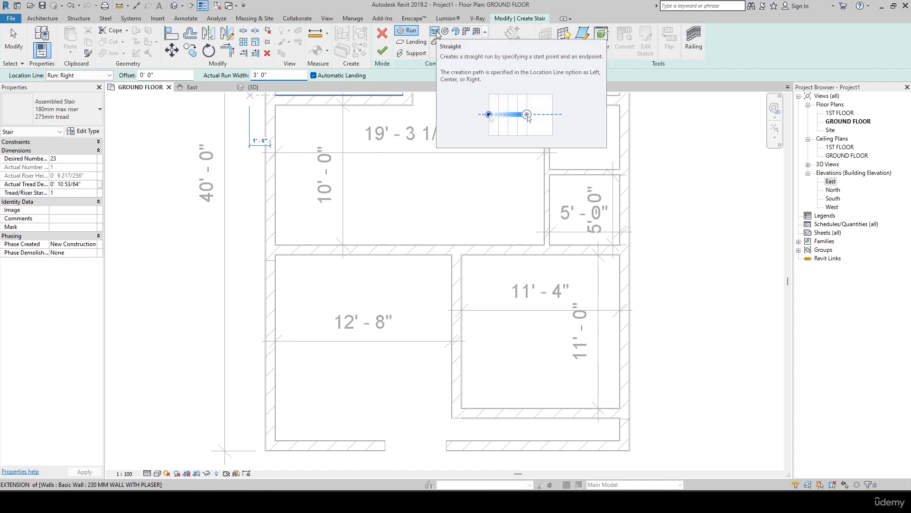
Step: Place a U-shape winder stair against the outer side wall and upper cross wall of the 12' - 8" room and finish the stair
{"action": "left_click", "coordinate": [477, 31]}
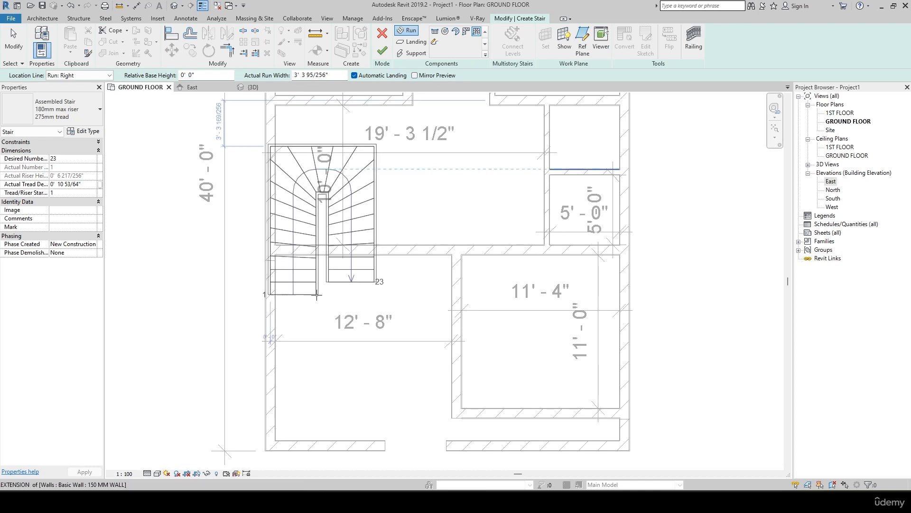
{"action": "middle_click_drag", "start_coordinate": [318, 290], "coordinate": [311, 214]}
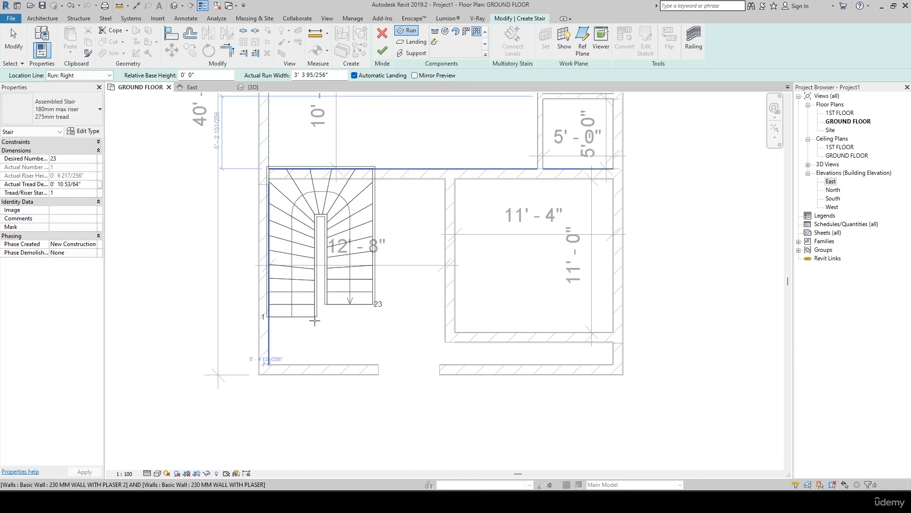
{"action": "left_click", "coordinate": [314, 326]}
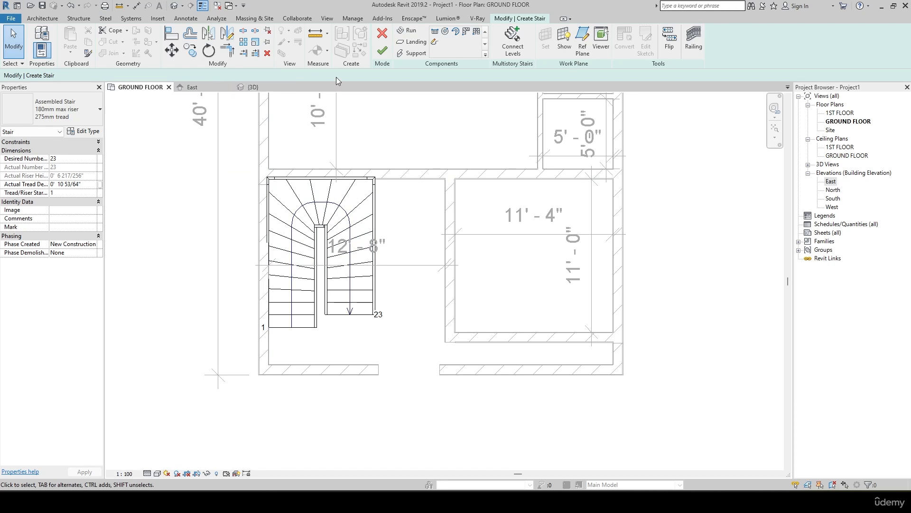
{"action": "left_click", "coordinate": [385, 54]}
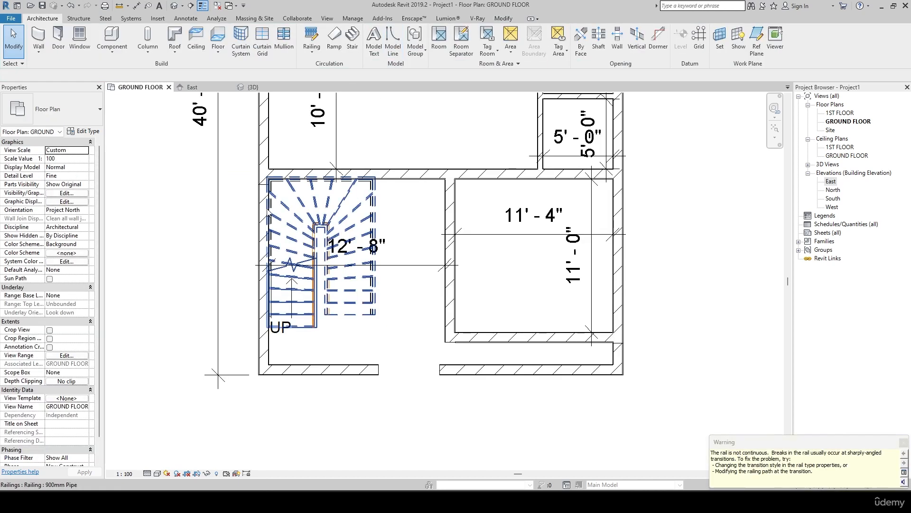
Step: Examine the new stair and its railings up close in the 3D view
{"action": "left_click", "coordinate": [267, 87]}
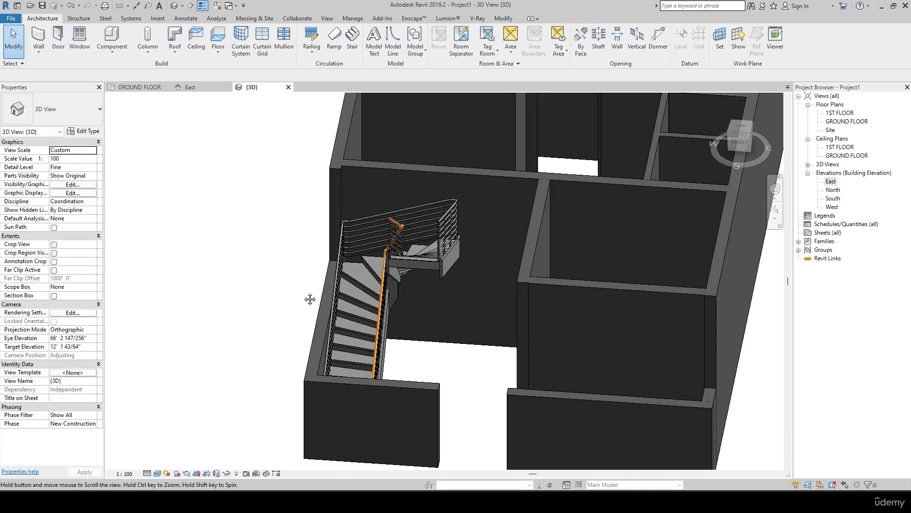
{"action": "scroll", "coordinate": [309, 299], "scroll_direction": "up", "scroll_amount": 3}
{"action": "middle_click_drag", "start_coordinate": [309, 299], "coordinate": [356, 253], "text": "shift"}
{"action": "scroll", "coordinate": [355, 253], "scroll_direction": "up", "scroll_amount": 3}
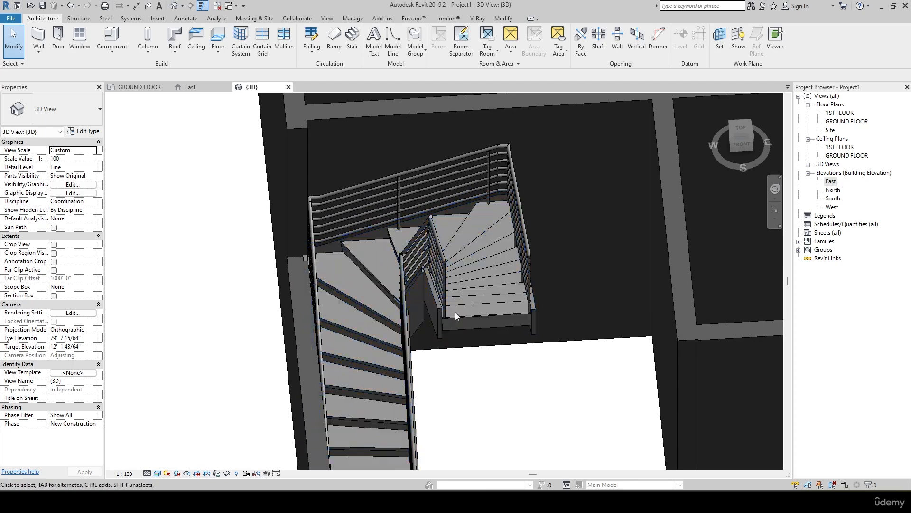
{"action": "left_click", "coordinate": [475, 320]}
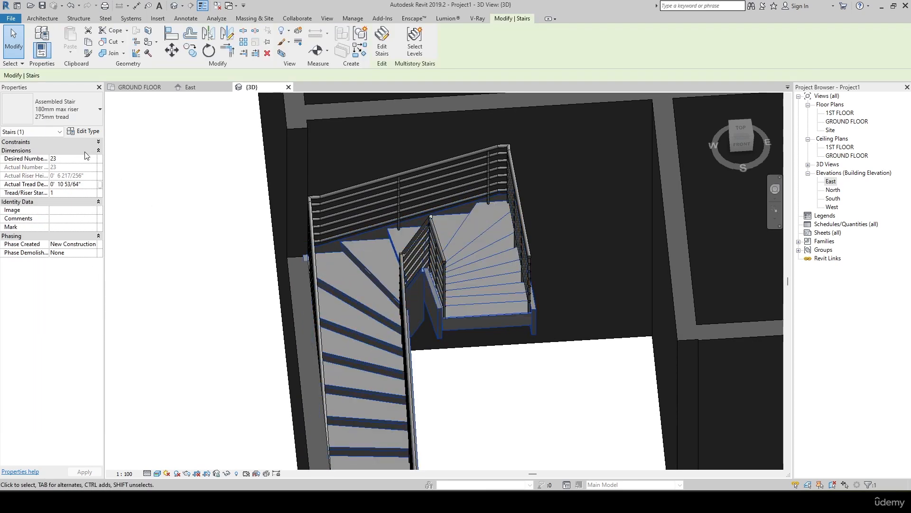
{"action": "left_click", "coordinate": [318, 201], "text": "ctrl"}
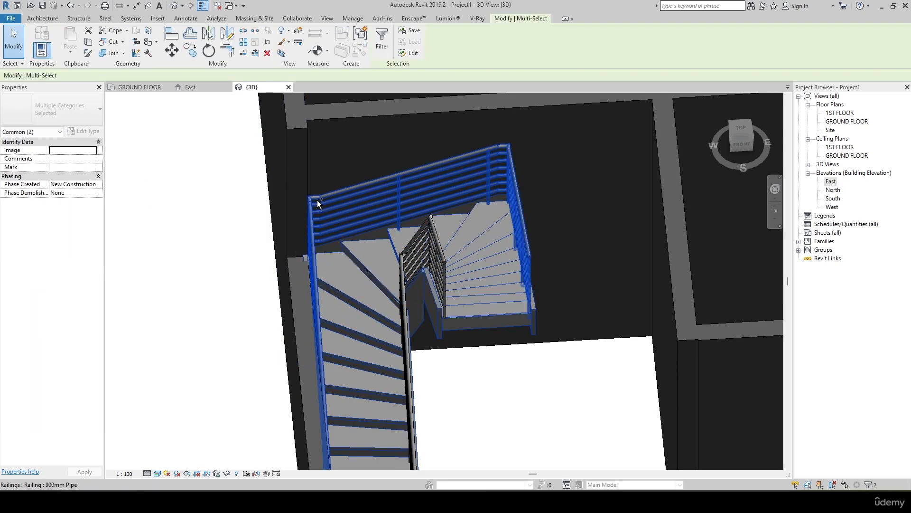
{"action": "left_click", "coordinate": [178, 194]}
Step: Review the stair's type properties and the types offered for its Non-Monolithic Landing, and close them without changing any values
{"action": "left_click", "coordinate": [361, 270]}
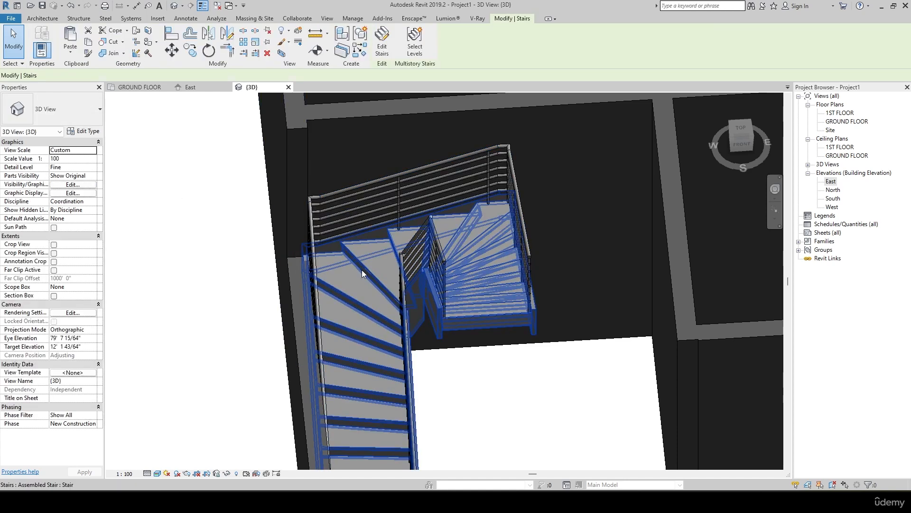
{"action": "left_click", "coordinate": [85, 131]}
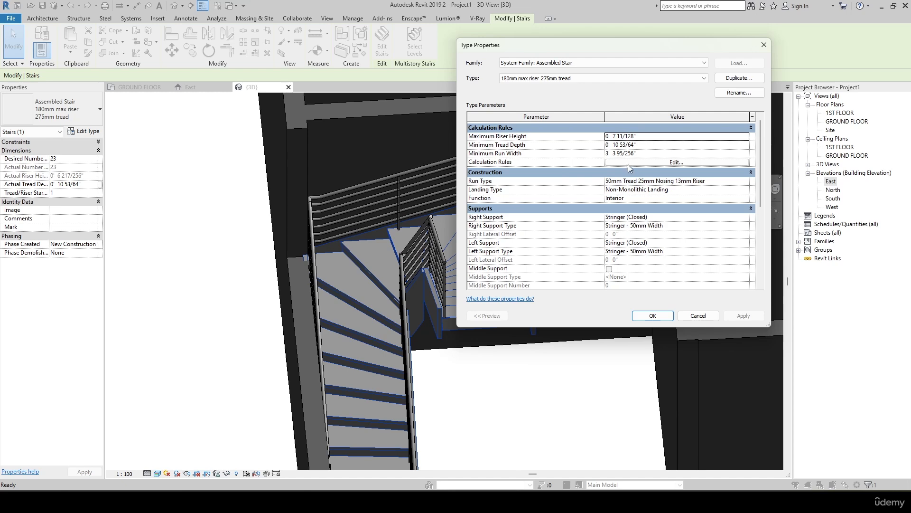
{"action": "left_click", "coordinate": [750, 190]}
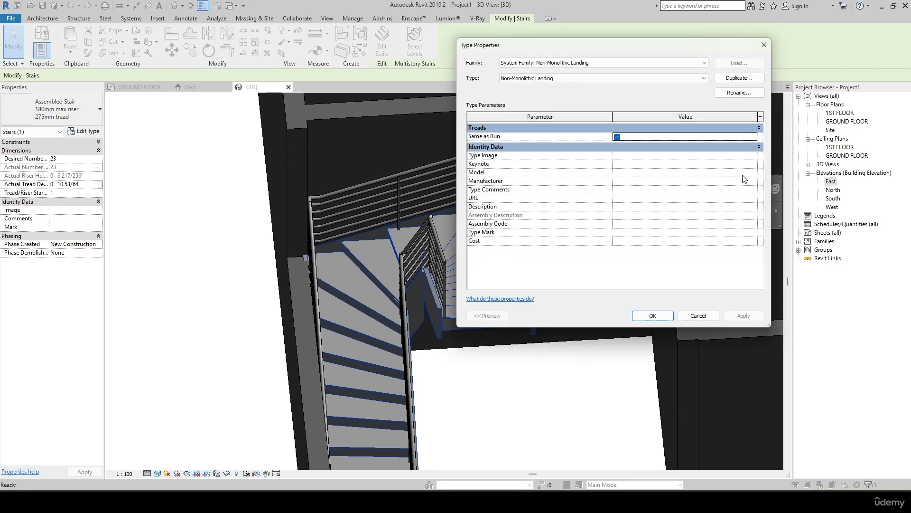
{"action": "left_click", "coordinate": [694, 78]}
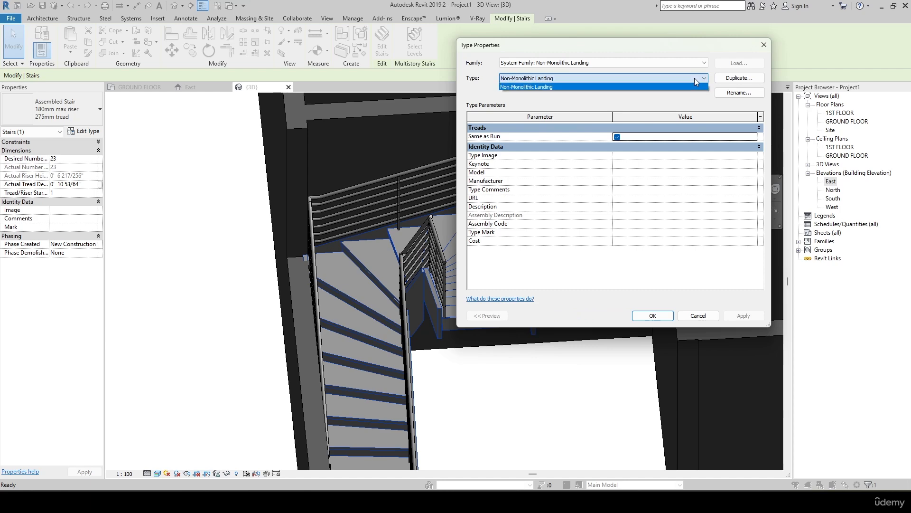
{"action": "left_click", "coordinate": [694, 78]}
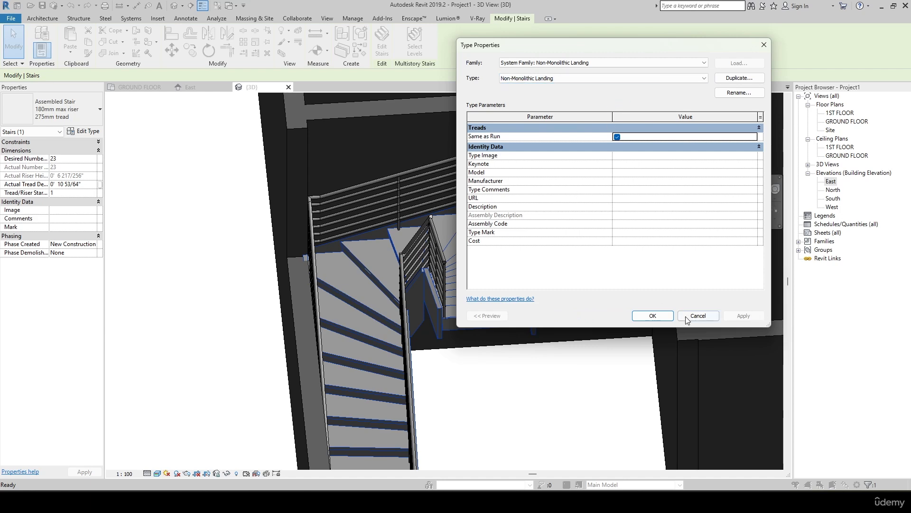
{"action": "left_click", "coordinate": [661, 317]}
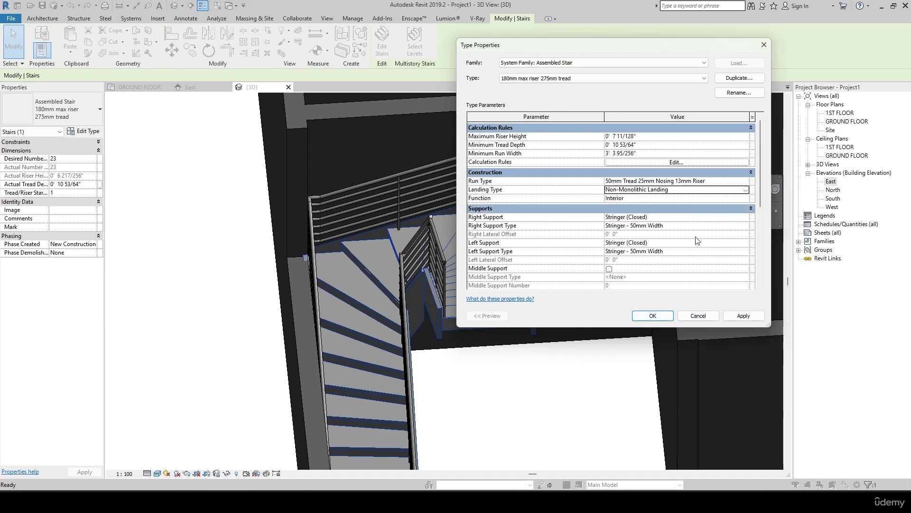
{"action": "left_click", "coordinate": [744, 316]}
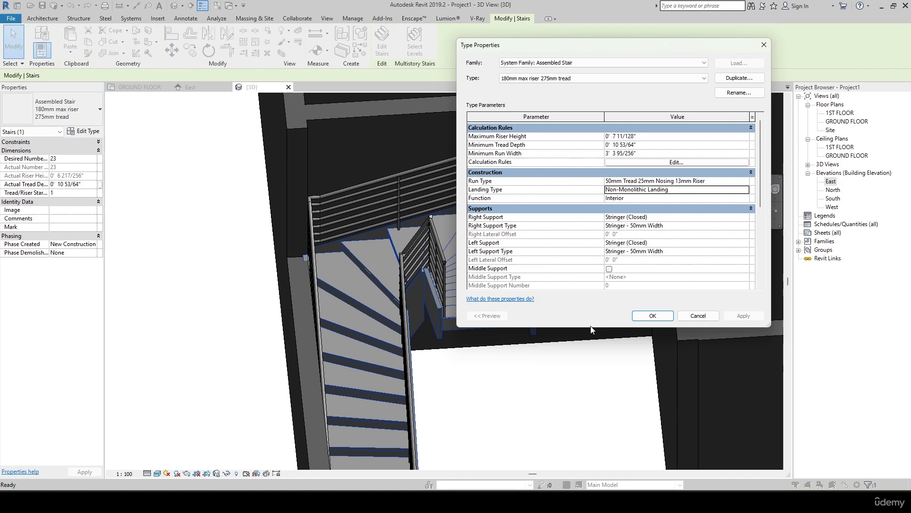
{"action": "left_click", "coordinate": [652, 315]}
{"action": "middle_click_drag", "start_coordinate": [653, 318], "coordinate": [430, 286]}
{"action": "key", "text": "Escape"}
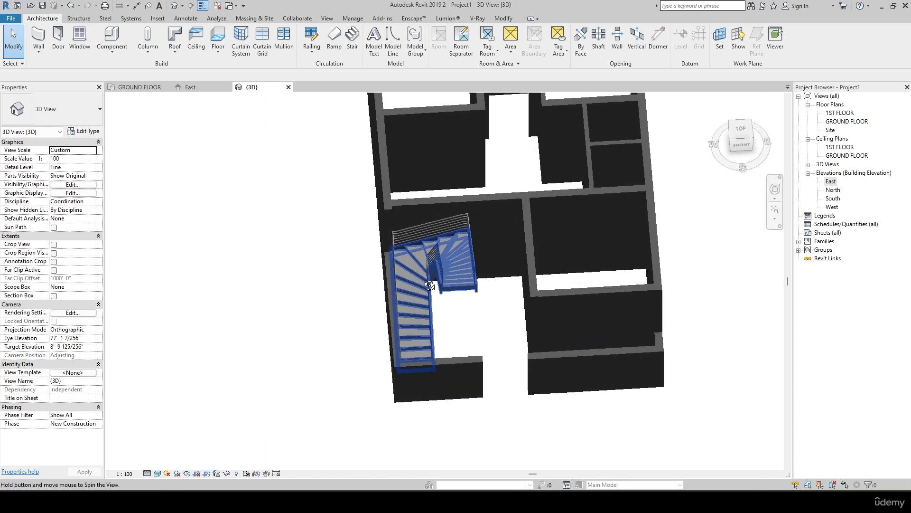
Step: Compare the ground floor plan with the reference floor plan image in the image viewer, checking the living room, parking and stair area
{"action": "left_click", "coordinate": [142, 88]}
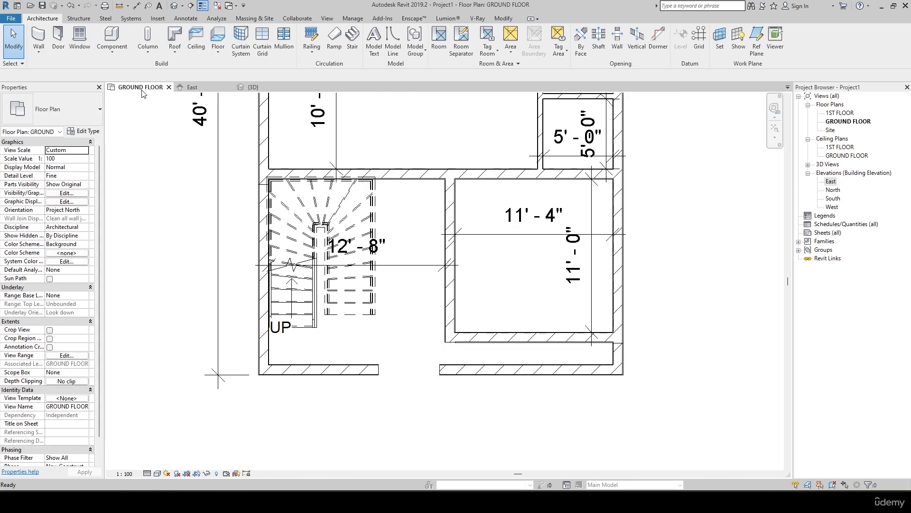
{"action": "scroll", "coordinate": [359, 191], "scroll_direction": "down", "scroll_amount": 4}
{"action": "scroll", "coordinate": [360, 192], "scroll_direction": "up", "scroll_amount": 2}
{"action": "scroll", "coordinate": [359, 192], "scroll_direction": "down", "scroll_amount": 1}
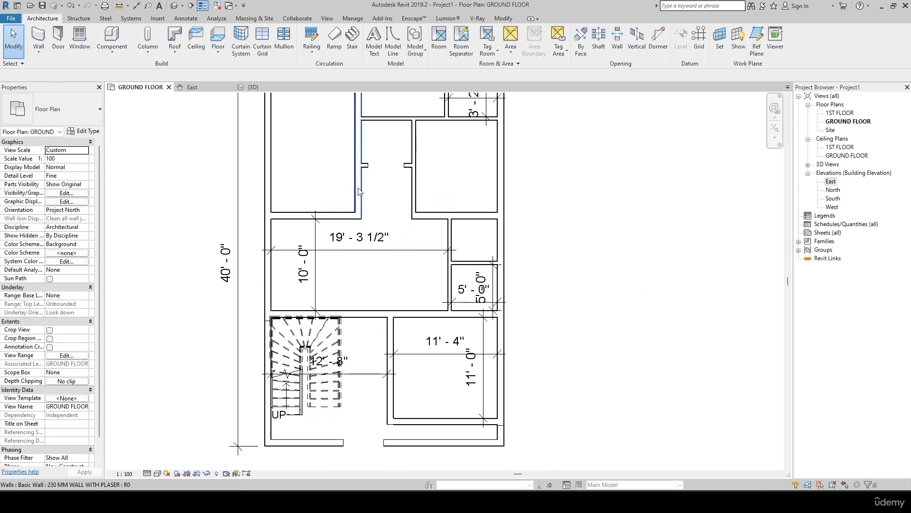
{"action": "middle_click_drag", "start_coordinate": [360, 192], "coordinate": [363, 303]}
{"action": "scroll", "coordinate": [365, 290], "scroll_direction": "up", "scroll_amount": 2}
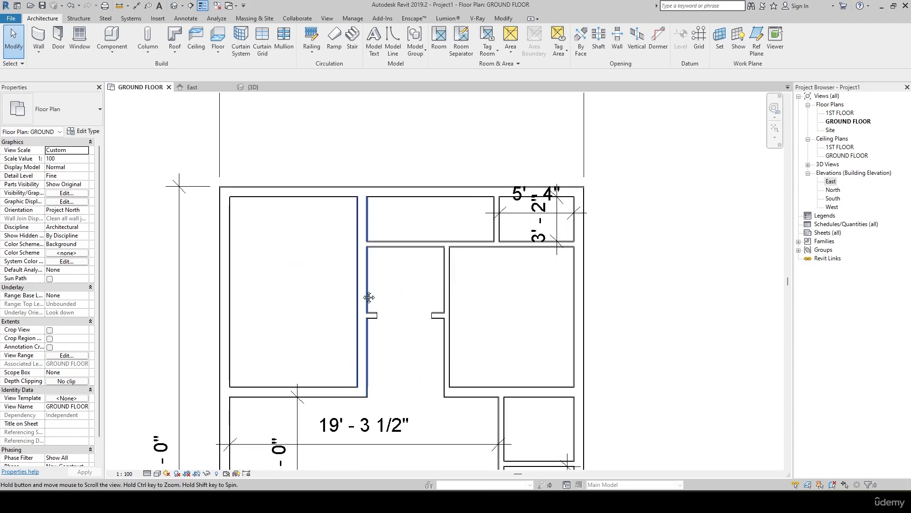
{"action": "key", "text": "alt+Tab"}
{"action": "scroll", "coordinate": [376, 358], "scroll_direction": "up", "scroll_amount": 5}
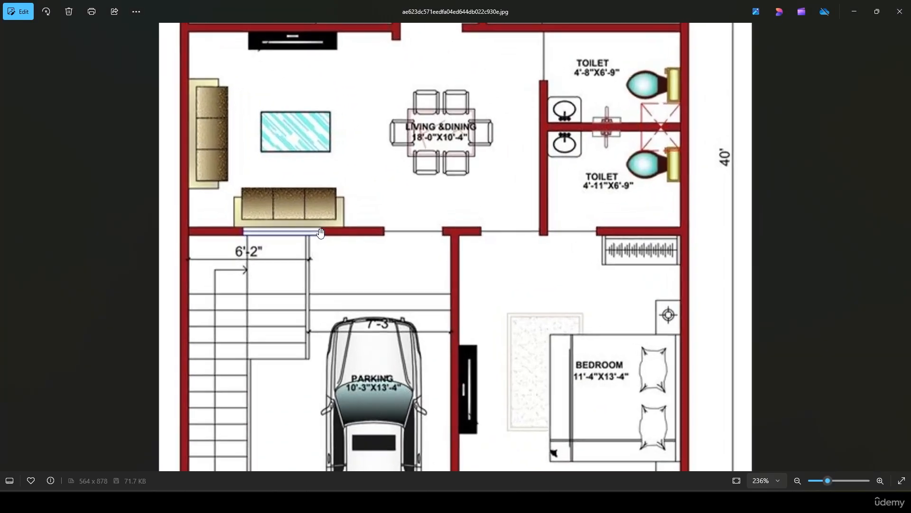
{"action": "left_click_drag", "start_coordinate": [345, 252], "coordinate": [345, 276]}
{"action": "key", "text": "alt+Tab"}
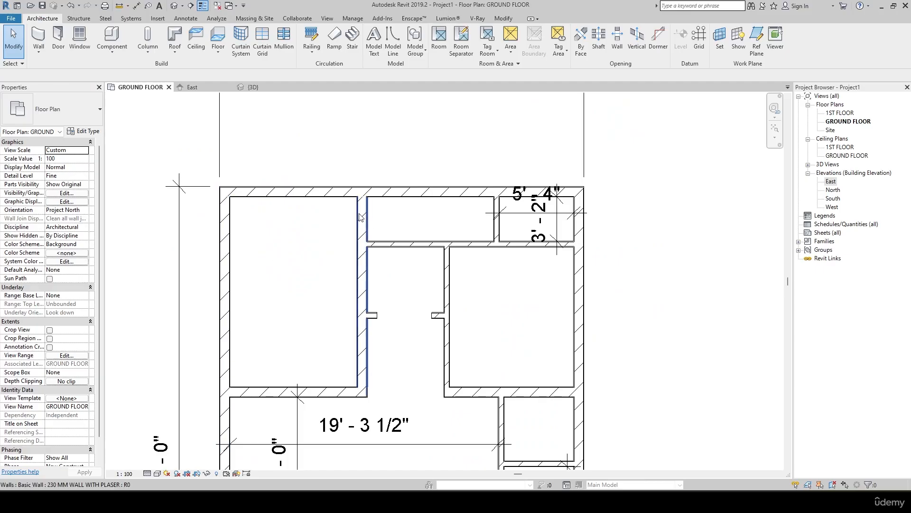
{"action": "scroll", "coordinate": [368, 284], "scroll_direction": "down", "scroll_amount": 2}
{"action": "middle_click_drag", "start_coordinate": [381, 292], "coordinate": [409, 227]}
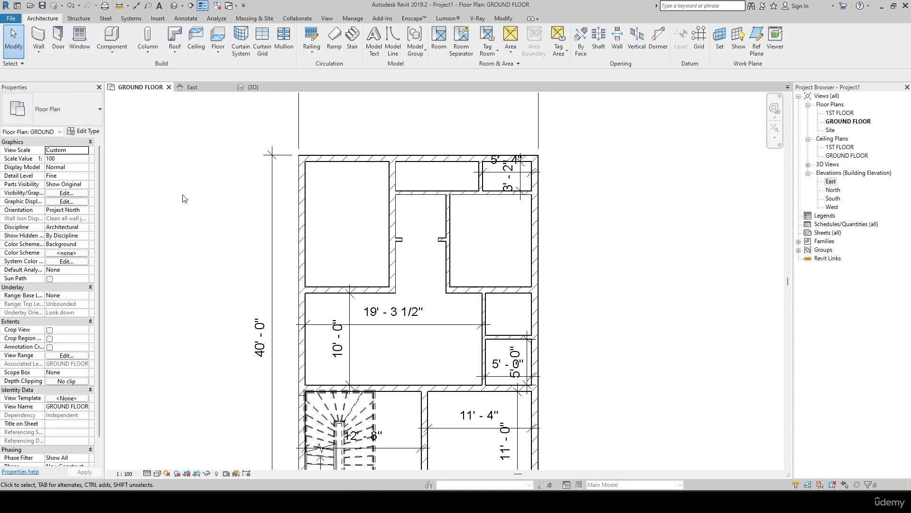
Step: Place M_Fixed 0915 x 1830mm windows in the stair's upper cross wall, the 19' - 3 1/2" room's outer wall, and both outer walls of the upper-left room
{"action": "key", "text": "w"}
{"action": "key", "text": "n"}
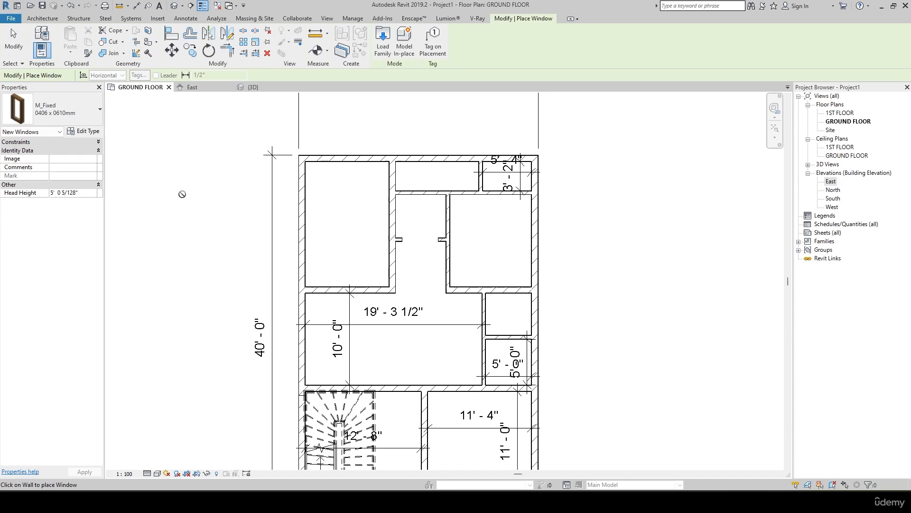
{"action": "left_click", "coordinate": [87, 118]}
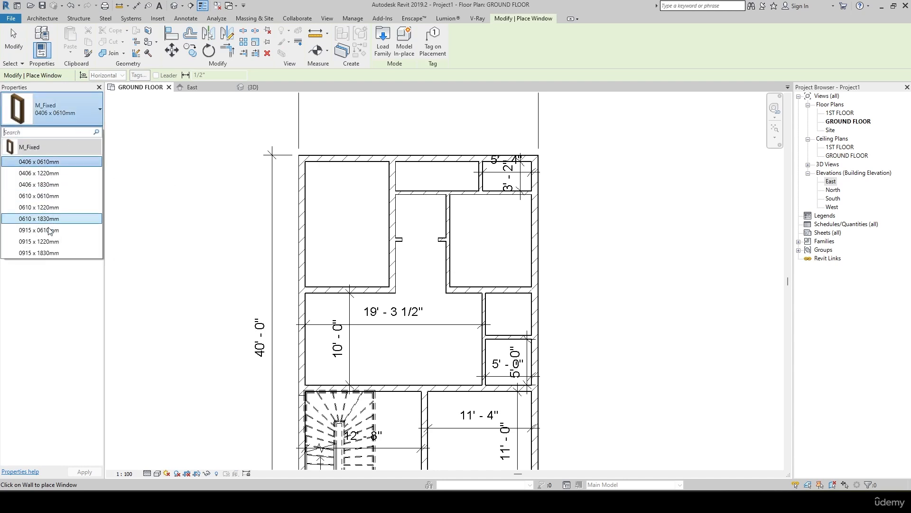
{"action": "left_click", "coordinate": [59, 253]}
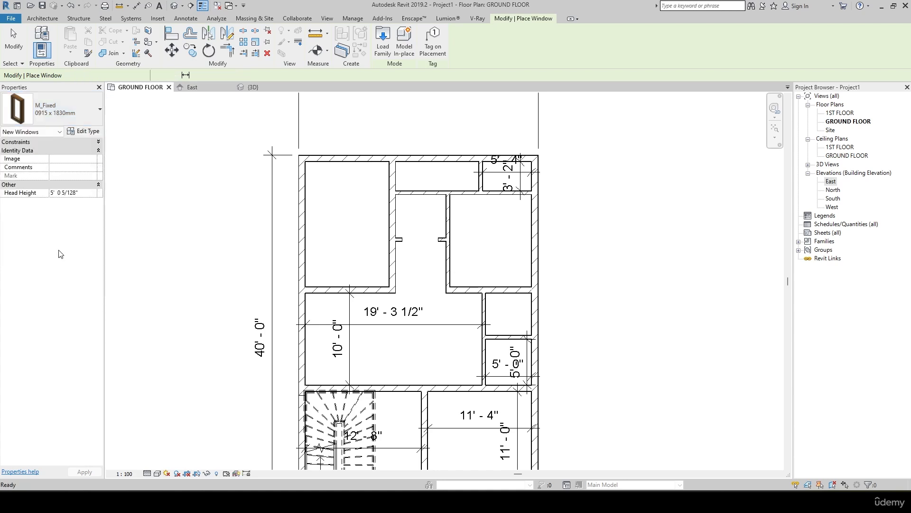
{"action": "scroll", "coordinate": [294, 309], "scroll_direction": "up", "scroll_amount": 4}
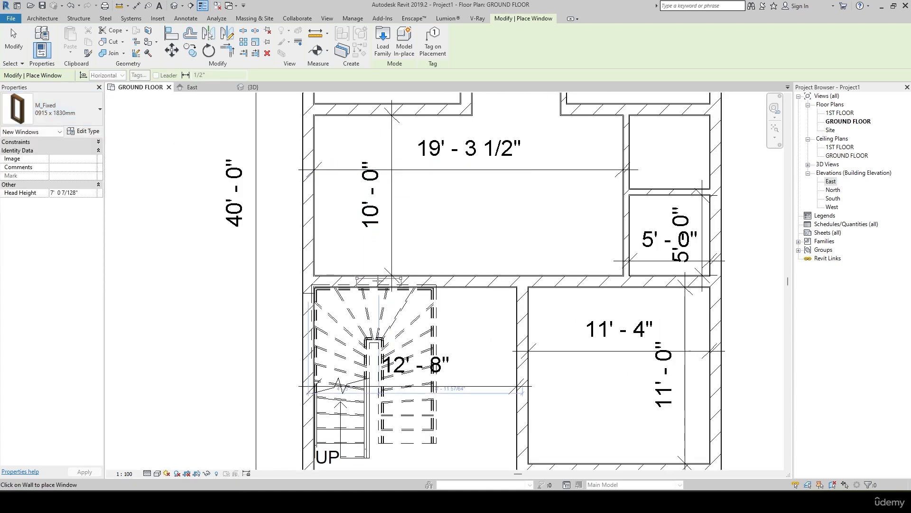
{"action": "left_click", "coordinate": [377, 281]}
{"action": "middle_click_drag", "start_coordinate": [374, 215], "coordinate": [400, 325]}
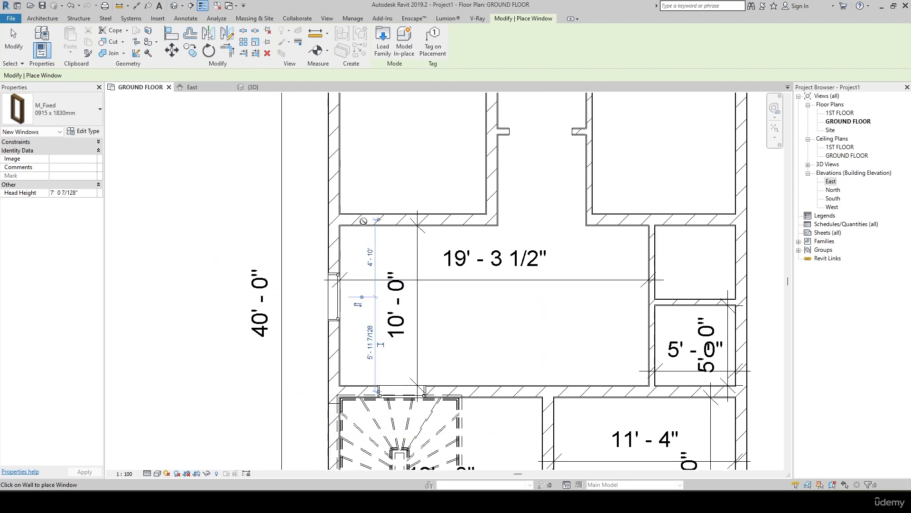
{"action": "middle_click_drag", "start_coordinate": [350, 137], "coordinate": [322, 292]}
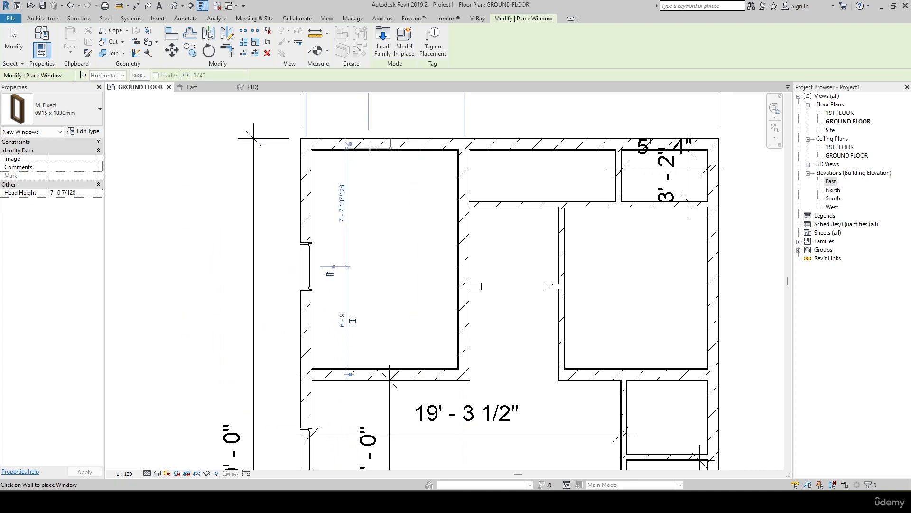
Step: Place 0915 x 1830mm windows in the upper-right room's outer side wall and in the side and front walls of the 11' - 4" room
{"action": "middle_click_drag", "start_coordinate": [512, 249], "coordinate": [370, 219]}
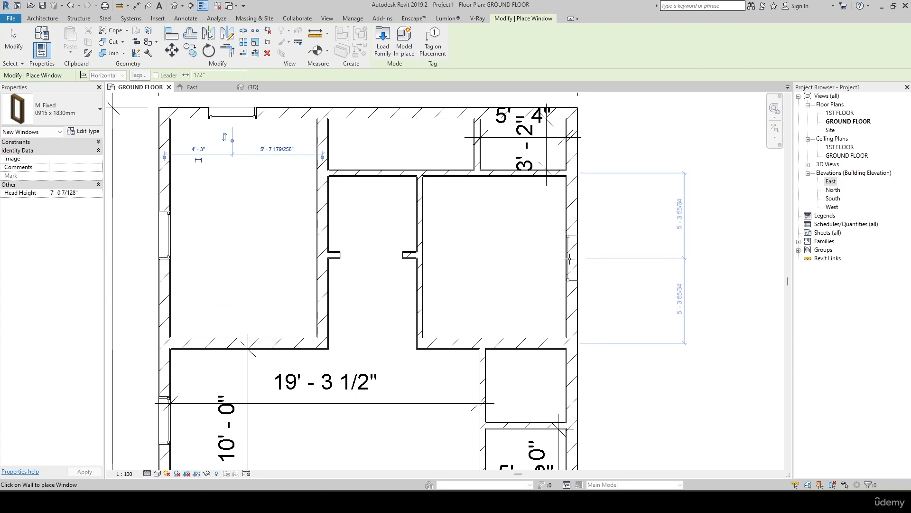
{"action": "middle_click_drag", "start_coordinate": [493, 329], "coordinate": [422, 199]}
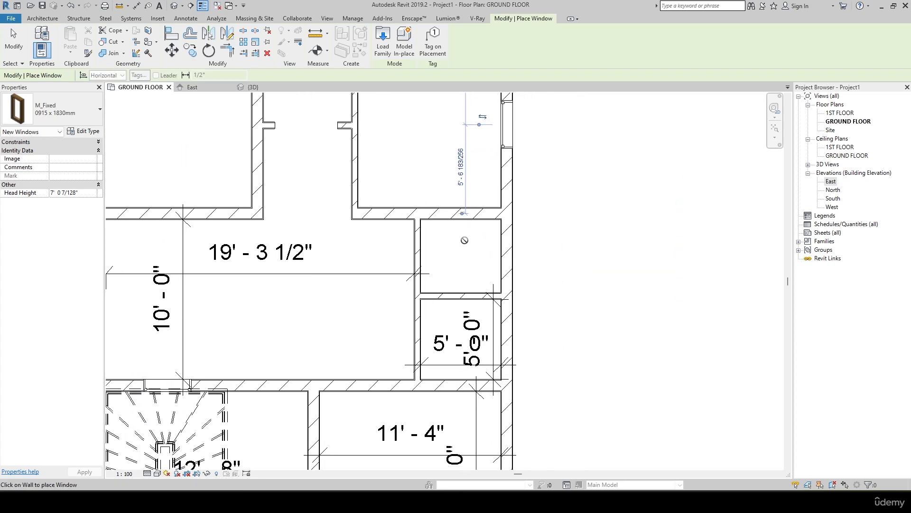
{"action": "scroll", "coordinate": [465, 240], "scroll_direction": "down", "scroll_amount": 3}
{"action": "scroll", "coordinate": [423, 365], "scroll_direction": "up", "scroll_amount": 3}
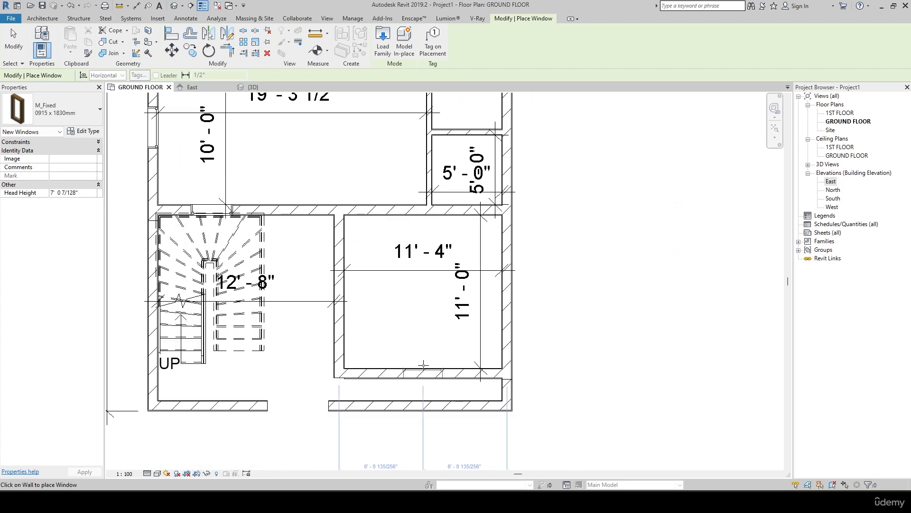
{"action": "left_click", "coordinate": [424, 365]}
{"action": "middle_click_drag", "start_coordinate": [407, 317], "coordinate": [474, 390]}
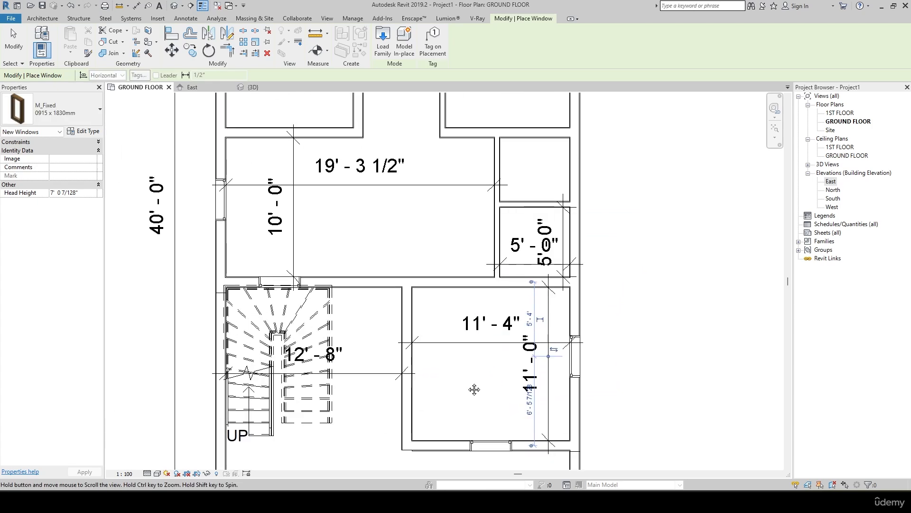
{"action": "scroll", "coordinate": [381, 301], "scroll_direction": "down", "scroll_amount": 2}
{"action": "middle_click_drag", "start_coordinate": [413, 187], "coordinate": [431, 323]}
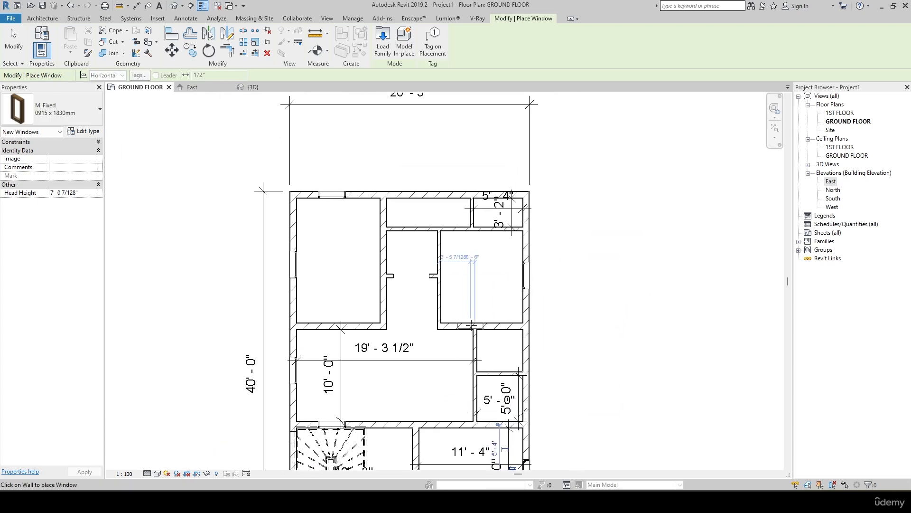
{"action": "scroll", "coordinate": [471, 325], "scroll_direction": "up", "scroll_amount": 2}
{"action": "middle_click_drag", "start_coordinate": [441, 258], "coordinate": [446, 319]}
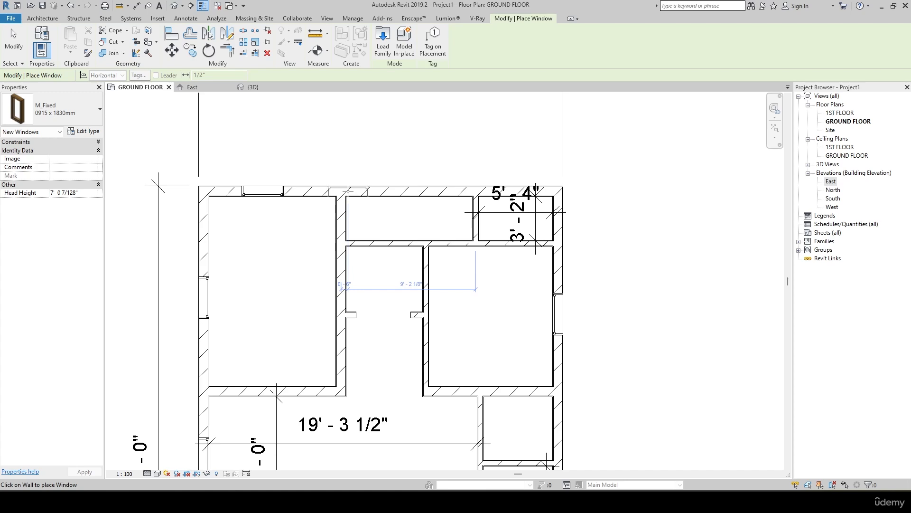
{"action": "key", "text": "Escape"}
{"action": "key", "text": "Escape"}
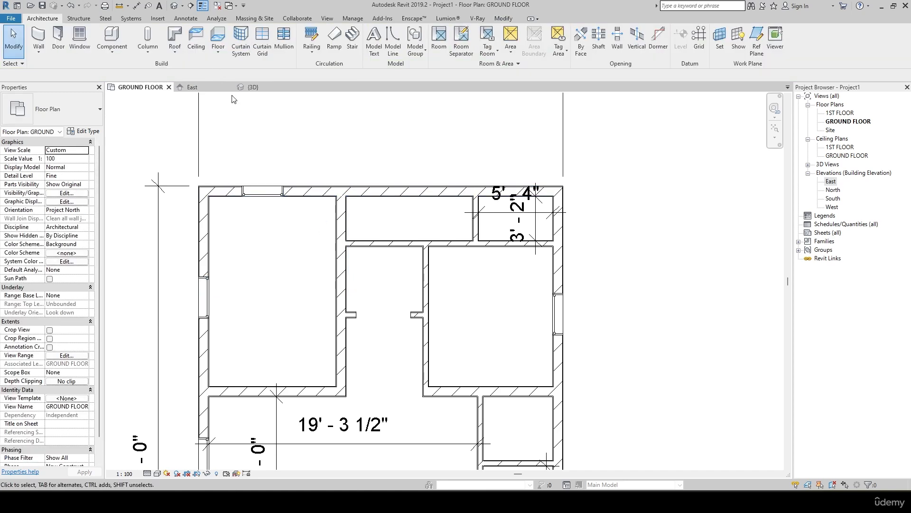
Step: In the 3D view, set the Height of the M_Fixed 0915 x 1830mm window type to 4' 0"
{"action": "left_click", "coordinate": [252, 87]}
{"action": "middle_click_drag", "start_coordinate": [430, 266], "coordinate": [607, 112], "text": "shift"}
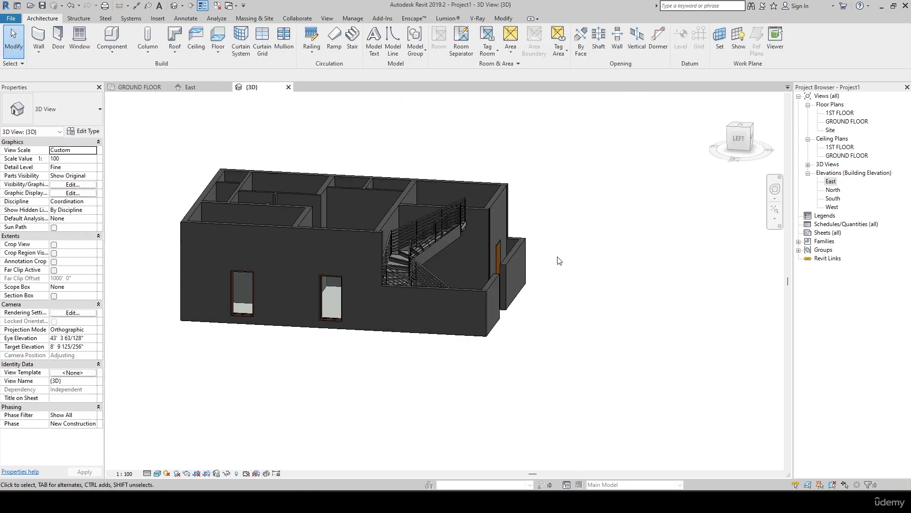
{"action": "middle_click_drag", "start_coordinate": [558, 256], "coordinate": [657, 216], "text": "shift"}
{"action": "middle_click_drag", "start_coordinate": [398, 298], "coordinate": [451, 310], "text": "shift"}
{"action": "scroll", "coordinate": [307, 313], "scroll_direction": "up", "scroll_amount": 3}
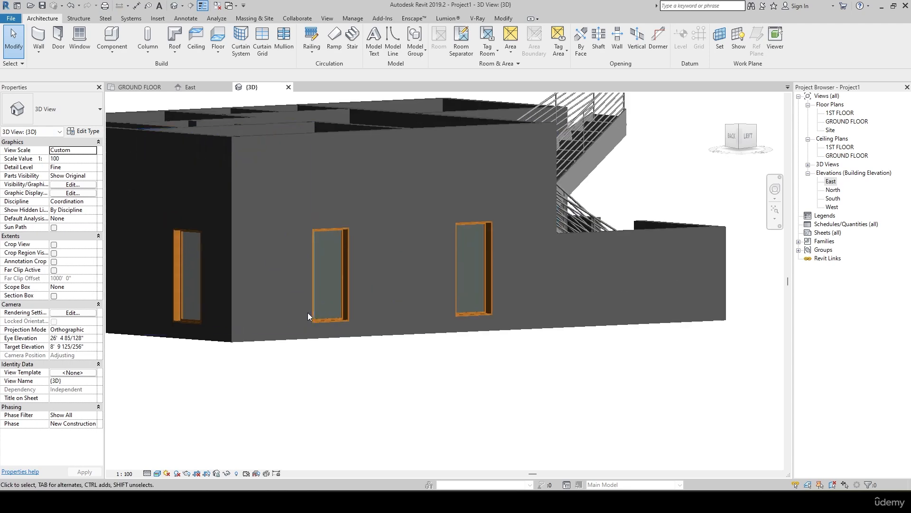
{"action": "left_click", "coordinate": [343, 289]}
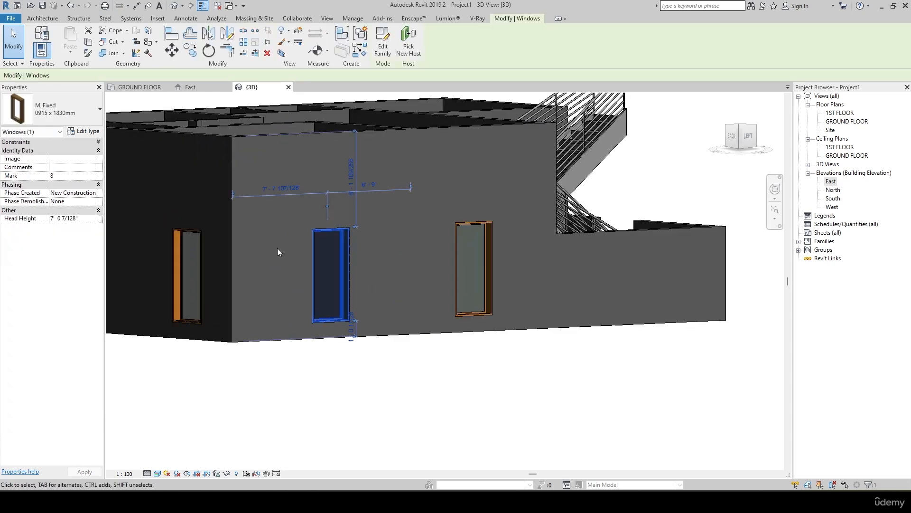
{"action": "left_click", "coordinate": [86, 132]}
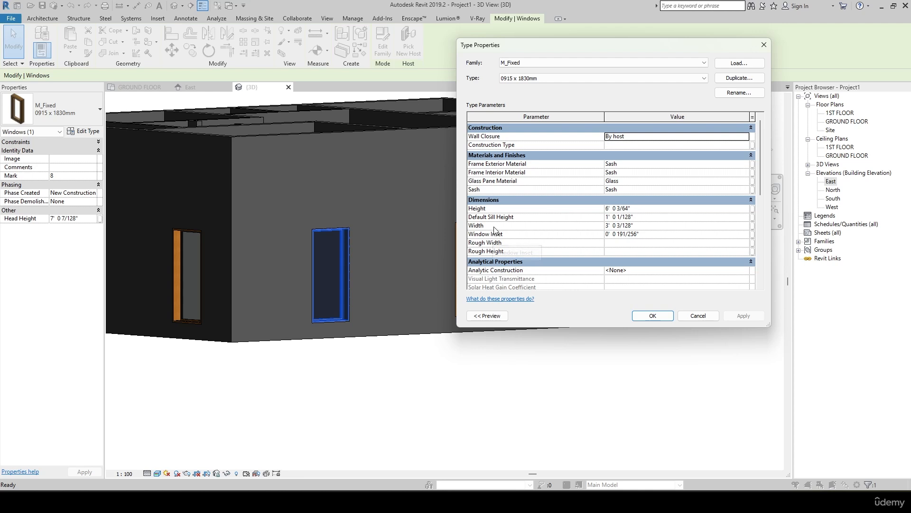
{"action": "left_click", "coordinate": [653, 217]}
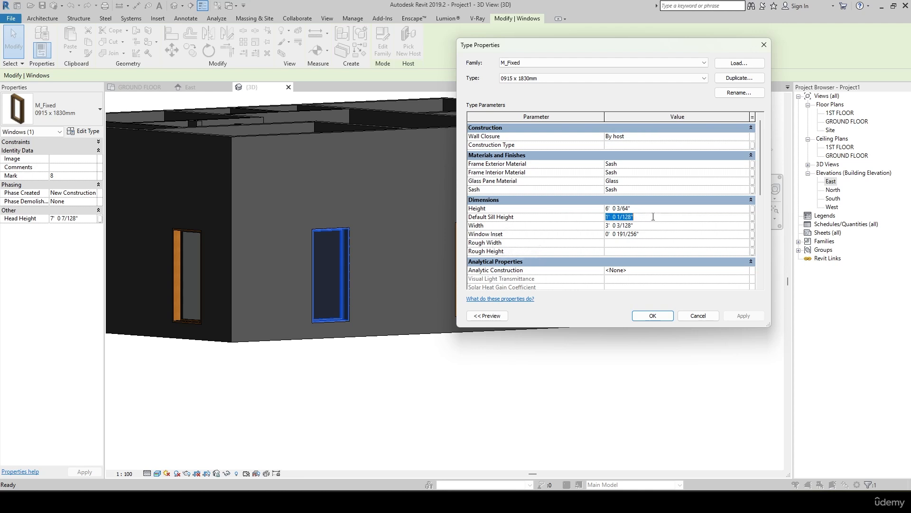
{"action": "left_click", "coordinate": [634, 208]}
{"action": "left_click_drag", "start_coordinate": [635, 209], "coordinate": [565, 211]}
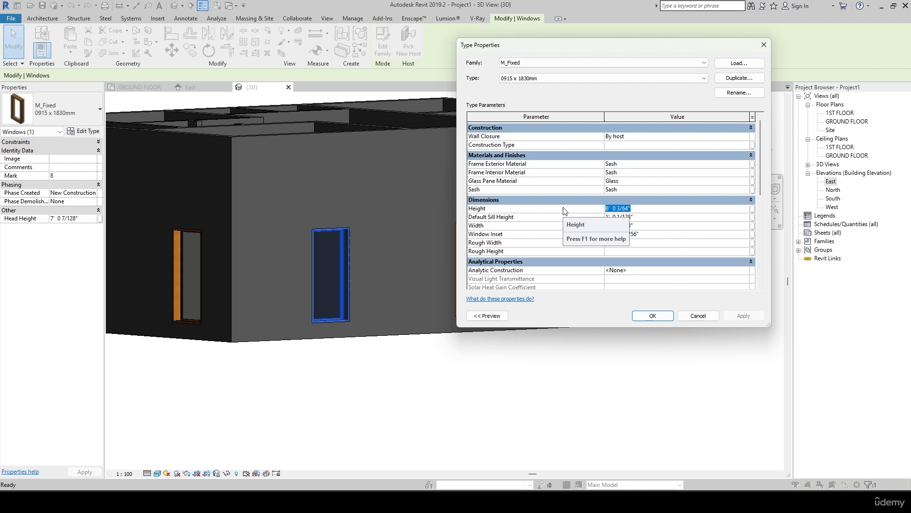
{"action": "type", "text": "4'  0"}
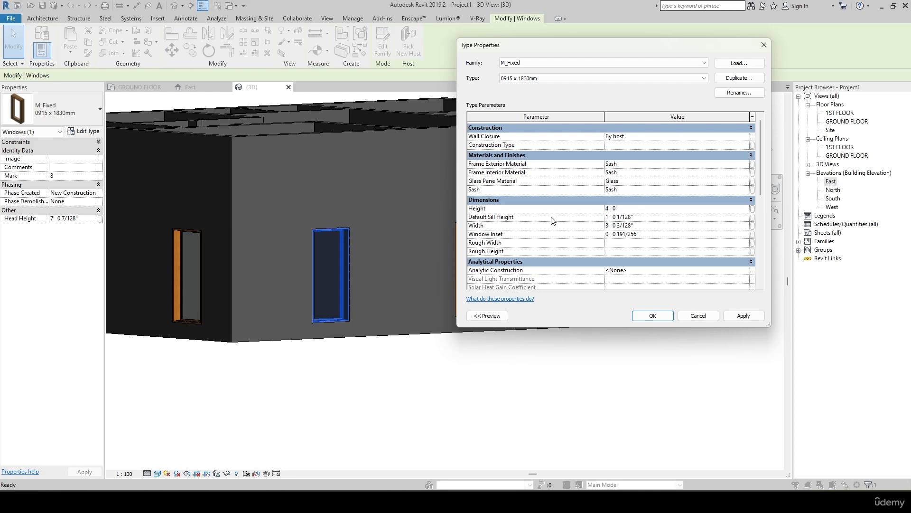
Step: Set the window type's Default Sill Height to 3' 0" and apply the type changes
{"action": "left_click", "coordinate": [640, 218]}
{"action": "type", "text": "3'  0"}
{"action": "left_click", "coordinate": [731, 316]}
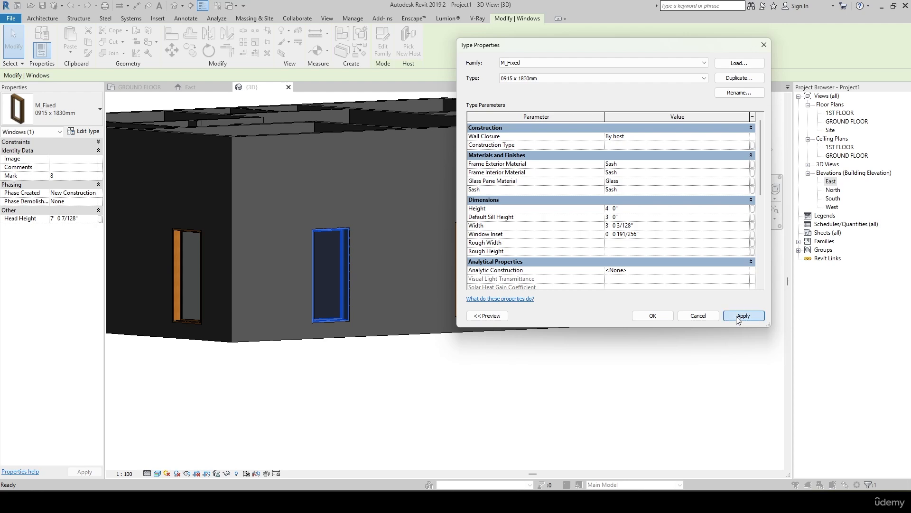
{"action": "left_click", "coordinate": [651, 316]}
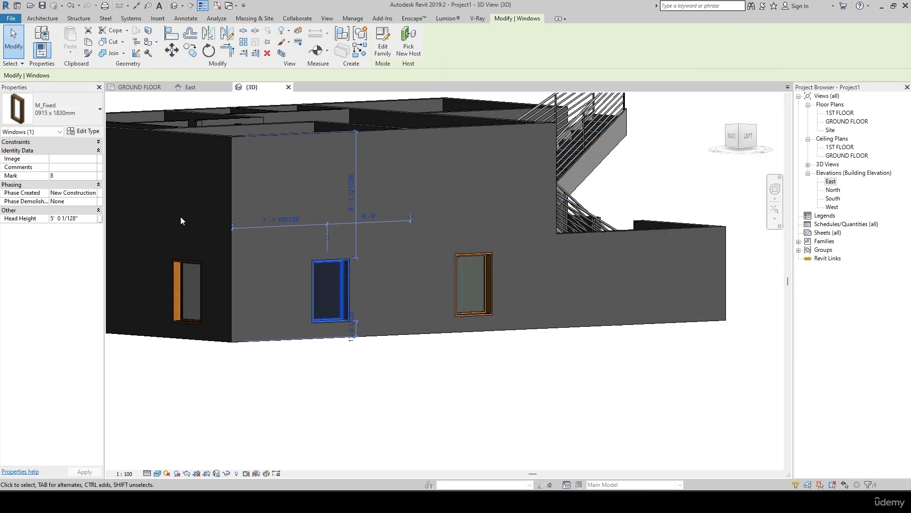
Step: Set the sill height of only the selected side-wall window to 3' 0" and undo the change
{"action": "left_click", "coordinate": [95, 143]}
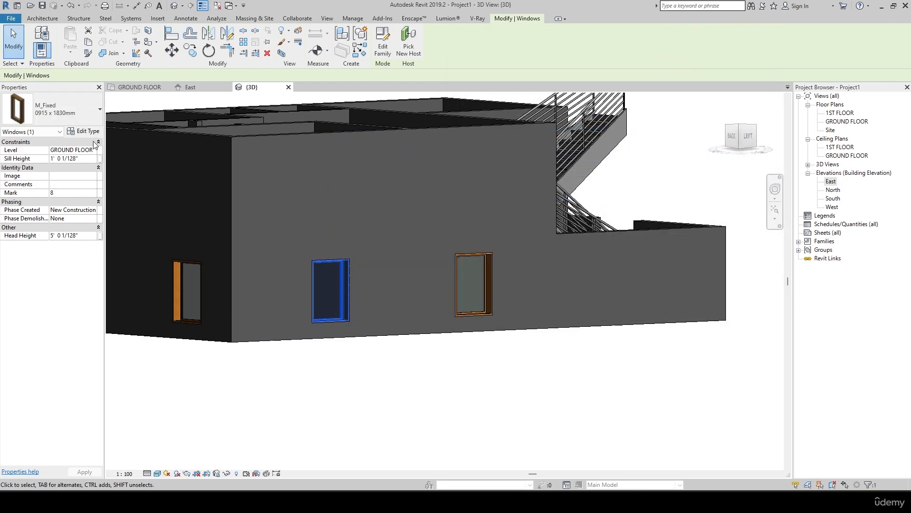
{"action": "left_click", "coordinate": [87, 158]}
{"action": "type", "text": "3"}
{"action": "key", "text": "Return"}
{"action": "left_click", "coordinate": [84, 472]}
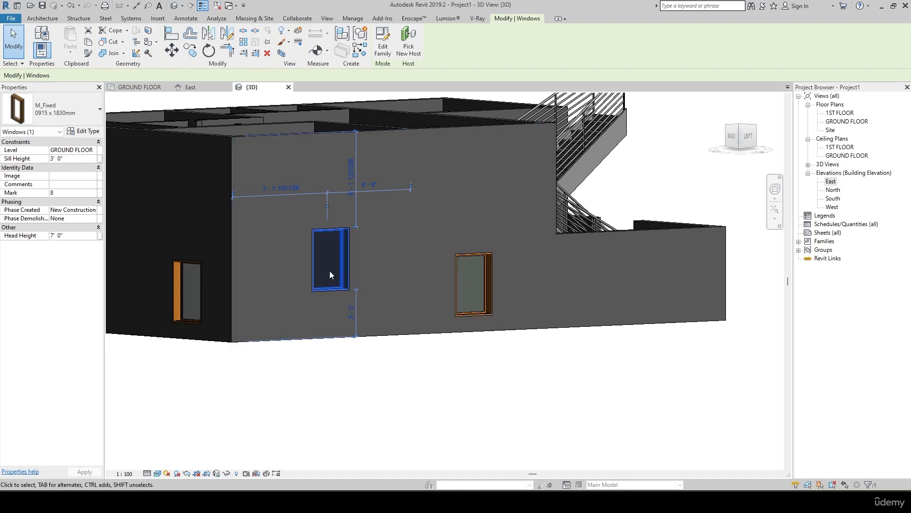
{"action": "left_click_drag", "start_coordinate": [329, 270], "coordinate": [340, 289]}
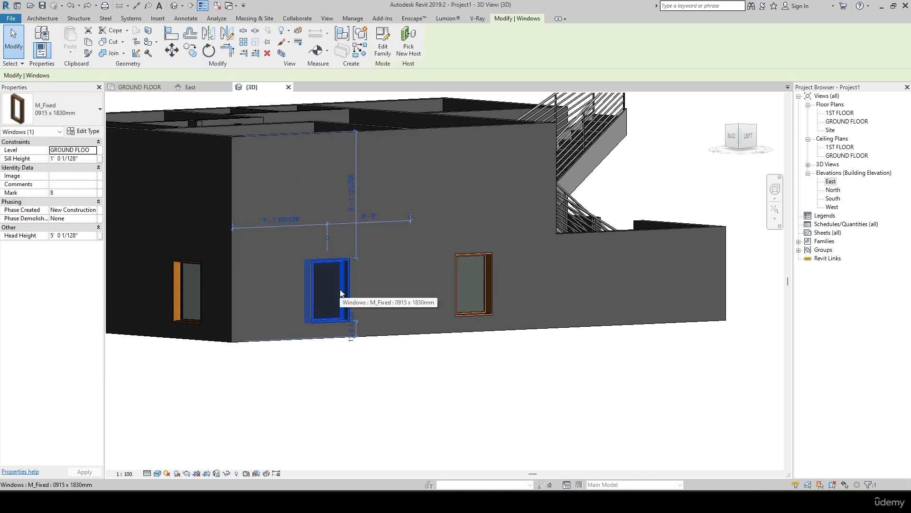
Step: Select all instances of the 0915 x 1830mm window and set their Sill Height to 3' 0"
{"action": "key", "text": "s"}
{"action": "key", "text": "a"}
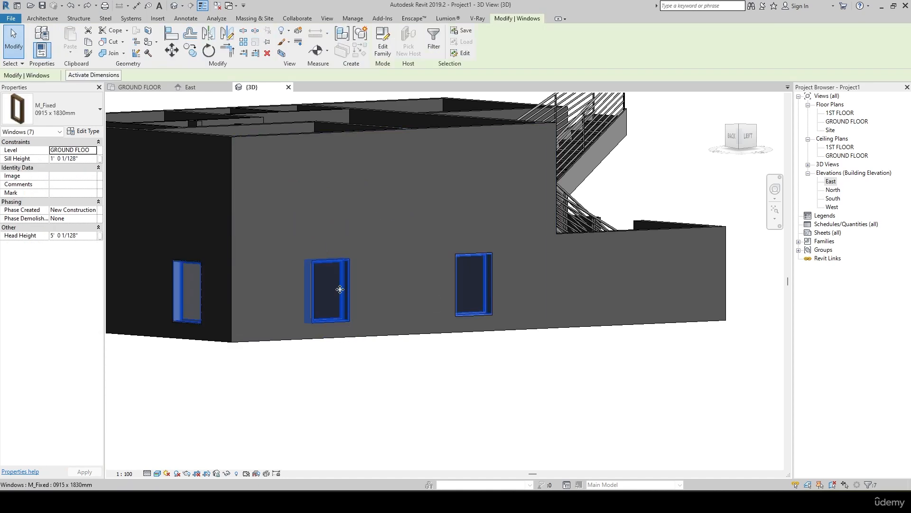
{"action": "left_click", "coordinate": [84, 159]}
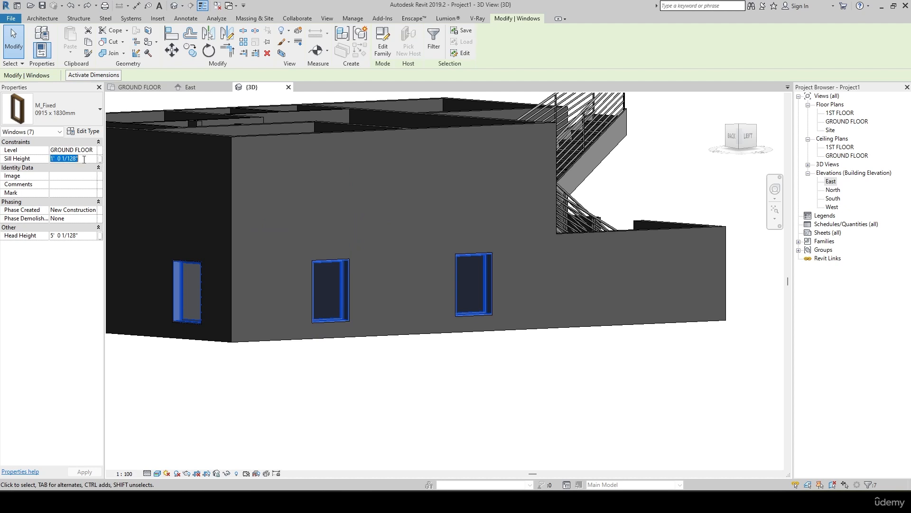
{"action": "type", "text": "3"}
{"action": "key", "text": "Return"}
{"action": "left_click", "coordinate": [97, 471]}
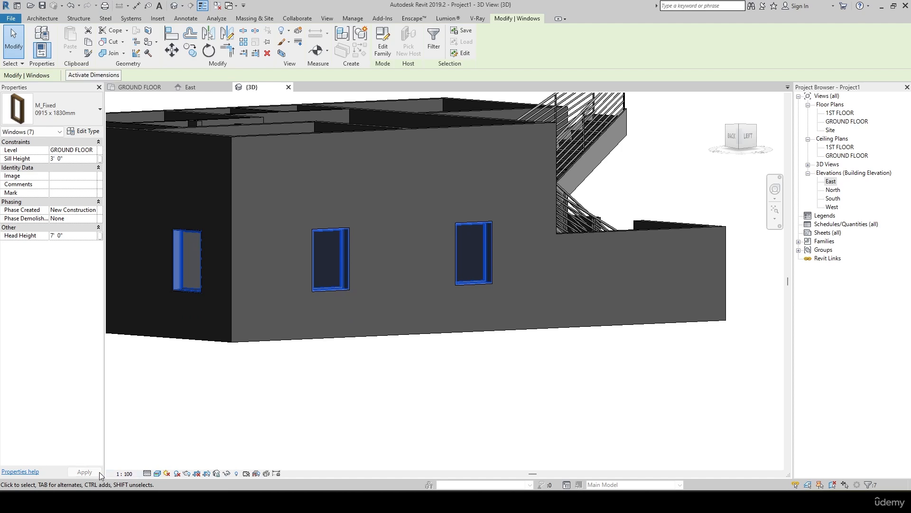
{"action": "left_click", "coordinate": [270, 426]}
Step: Examine the raised windows and the stair's wall-side railing from several angles in the 3D view
{"action": "scroll", "coordinate": [360, 405], "scroll_direction": "down", "scroll_amount": 2}
{"action": "middle_click_drag", "start_coordinate": [372, 405], "coordinate": [514, 382], "text": "shift"}
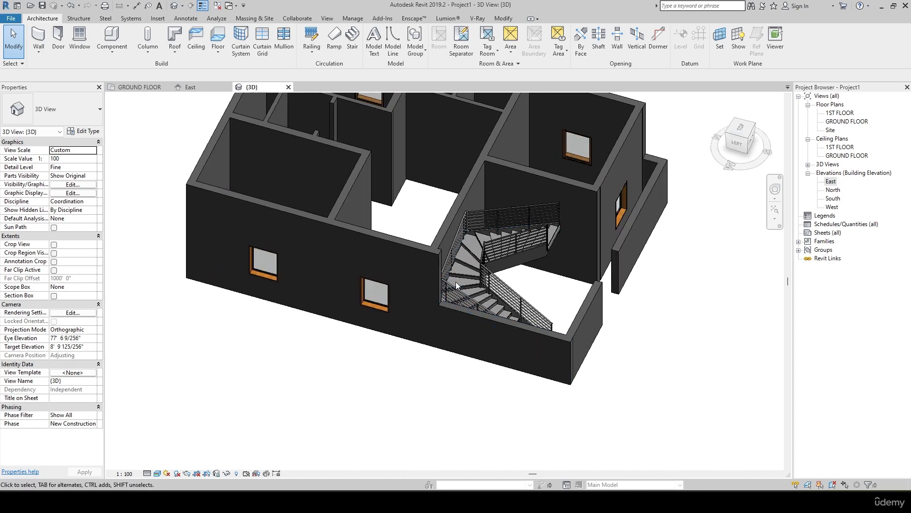
{"action": "scroll", "coordinate": [457, 281], "scroll_direction": "up", "scroll_amount": 3}
{"action": "left_click", "coordinate": [441, 252]}
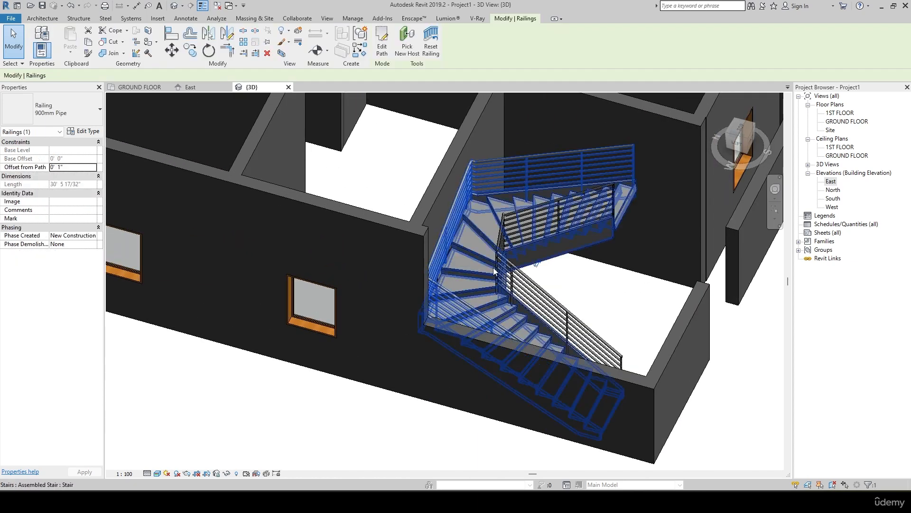
{"action": "middle_click_drag", "start_coordinate": [440, 252], "coordinate": [414, 240], "text": "shift"}
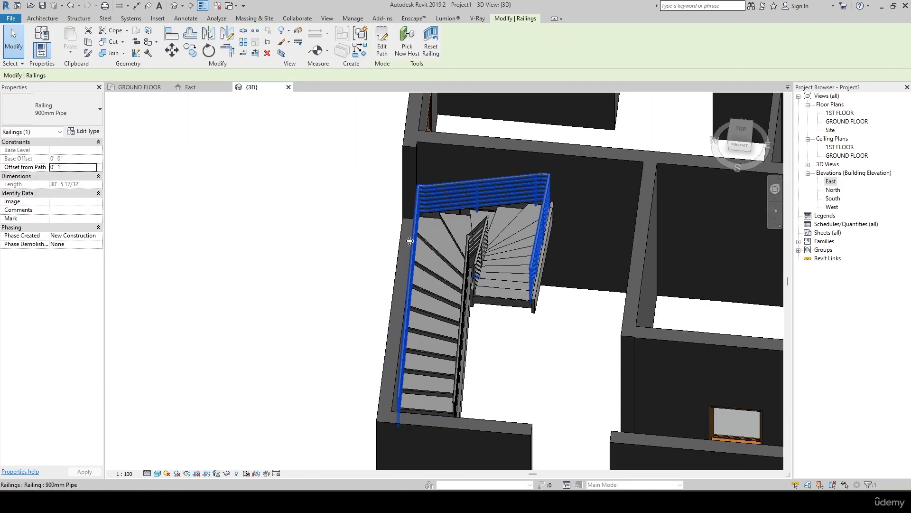
{"action": "key", "text": "Escape"}
{"action": "scroll", "coordinate": [322, 295], "scroll_direction": "down", "scroll_amount": 4}
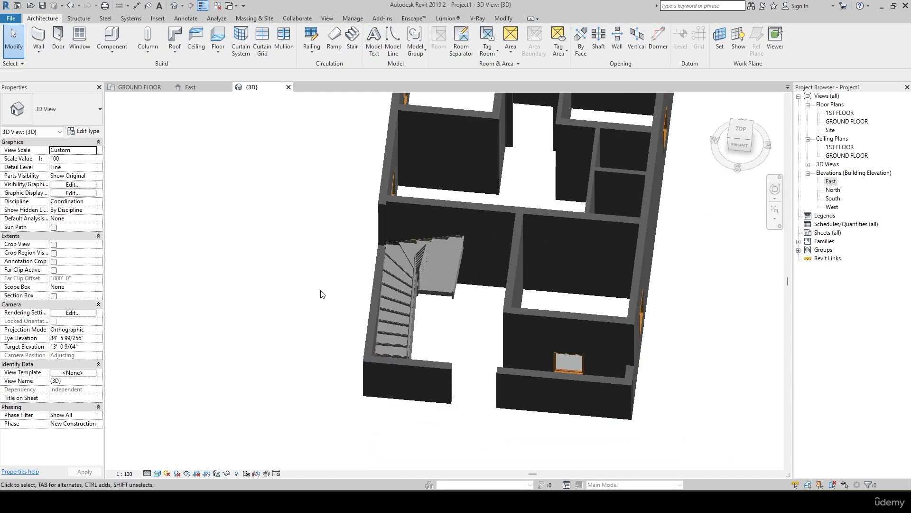
{"action": "middle_click_drag", "start_coordinate": [322, 295], "coordinate": [347, 275], "text": "shift"}
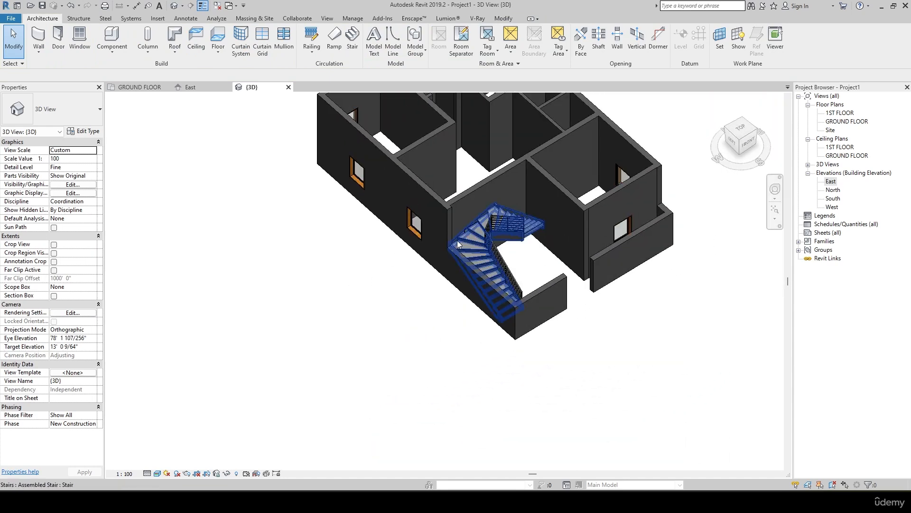
{"action": "middle_click_drag", "start_coordinate": [414, 256], "coordinate": [266, 294], "text": "shift"}
Step: Return to the GROUND FLOOR plan view
{"action": "left_click", "coordinate": [136, 87]}
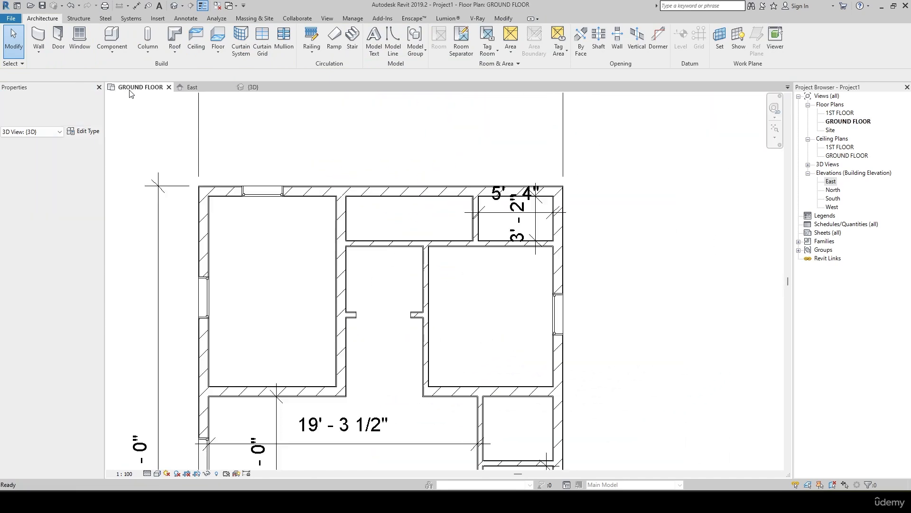
{"action": "scroll", "coordinate": [331, 299], "scroll_direction": "down", "scroll_amount": 2}
{"action": "scroll", "coordinate": [331, 299], "scroll_direction": "up", "scroll_amount": 3}
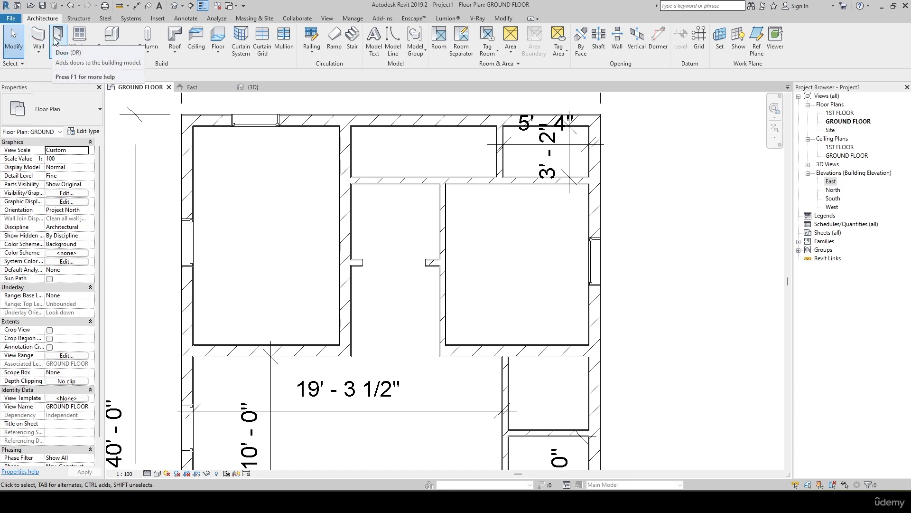
{"action": "key", "text": "d"}
{"action": "key", "text": "t"}
{"action": "key", "text": "Escape"}
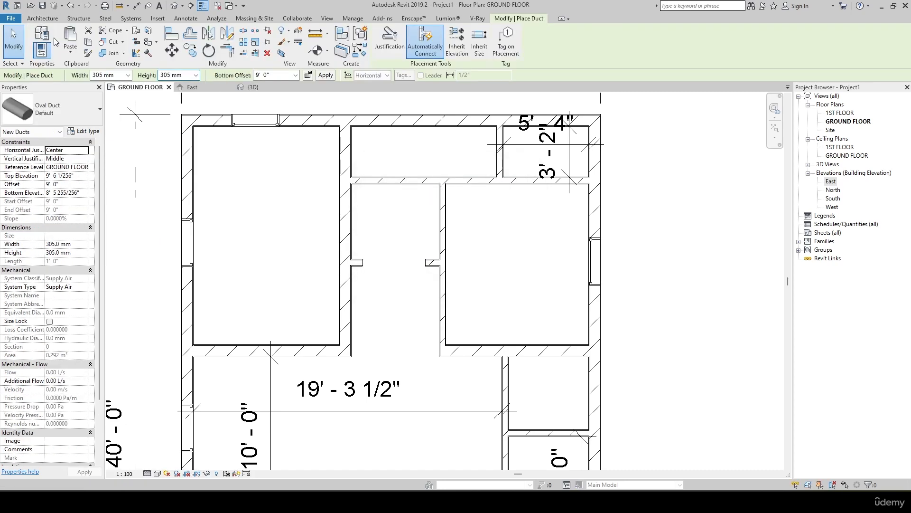
Step: Place an M_Single-Flush 0915 x 2134mm door in the wall between the living room and the parking area, beside the stair
{"action": "key", "text": "d"}
{"action": "key", "text": "r"}
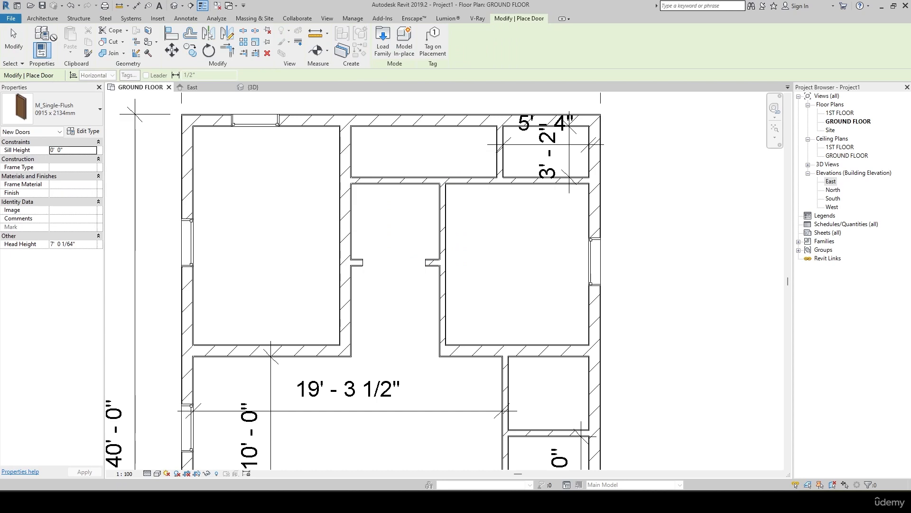
{"action": "left_click", "coordinate": [78, 112]}
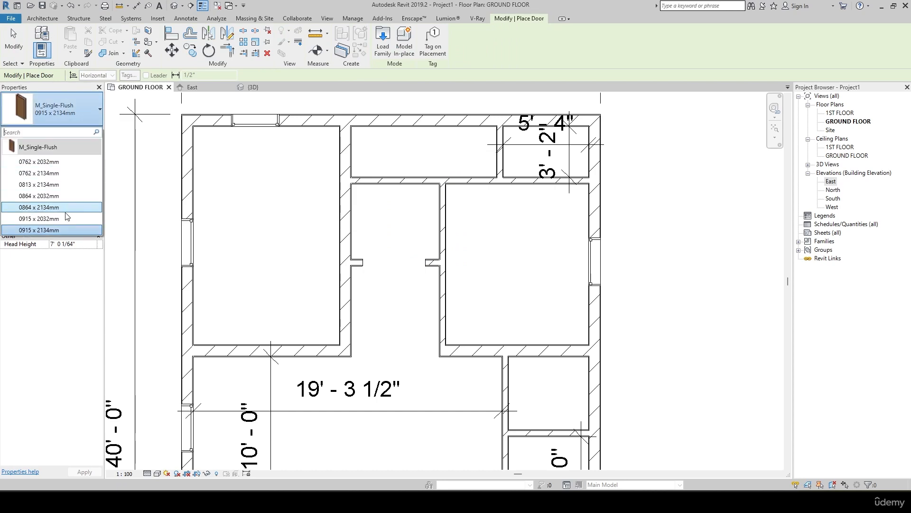
{"action": "left_click", "coordinate": [43, 230]}
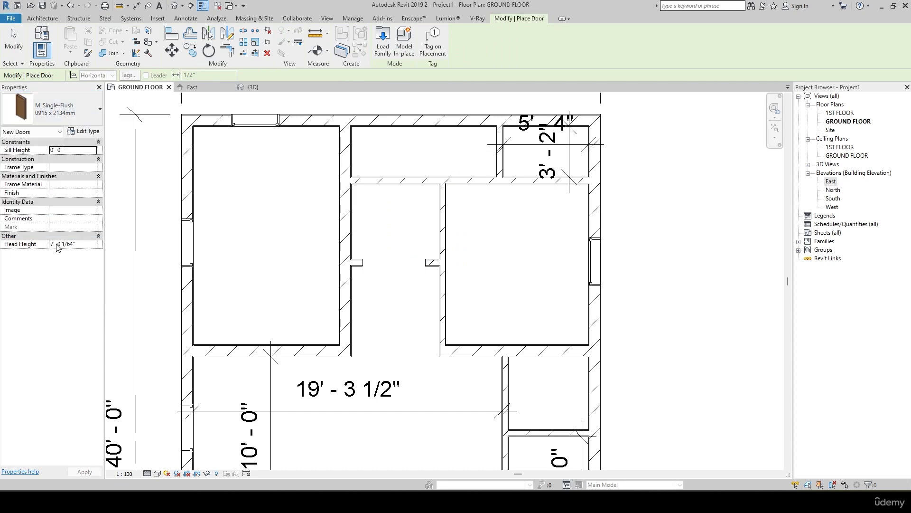
{"action": "middle_click_drag", "start_coordinate": [338, 284], "coordinate": [279, 94]}
{"action": "scroll", "coordinate": [311, 304], "scroll_direction": "down", "scroll_amount": 2}
{"action": "middle_click_drag", "start_coordinate": [312, 328], "coordinate": [320, 262]}
{"action": "scroll", "coordinate": [319, 263], "scroll_direction": "up", "scroll_amount": 2}
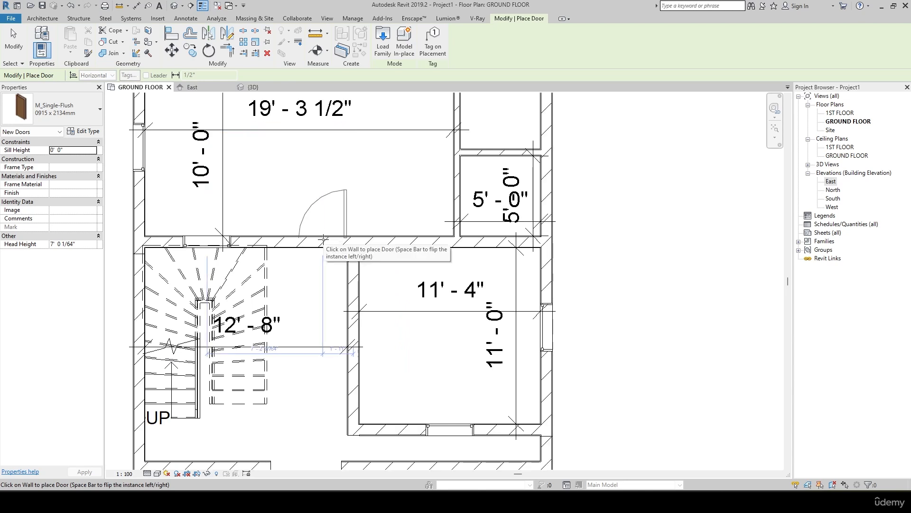
{"action": "left_click", "coordinate": [323, 240]}
Step: Place a 0864 x 2134mm door in the wall between the living room and the 11' 4" wide bedroom, opening into the bedroom
{"action": "middle_click_drag", "start_coordinate": [375, 230], "coordinate": [386, 272]}
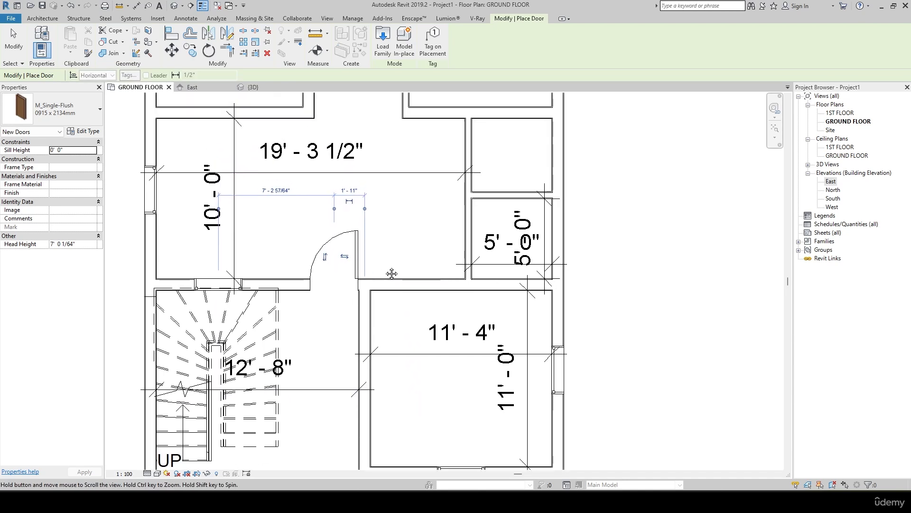
{"action": "left_click", "coordinate": [71, 110]}
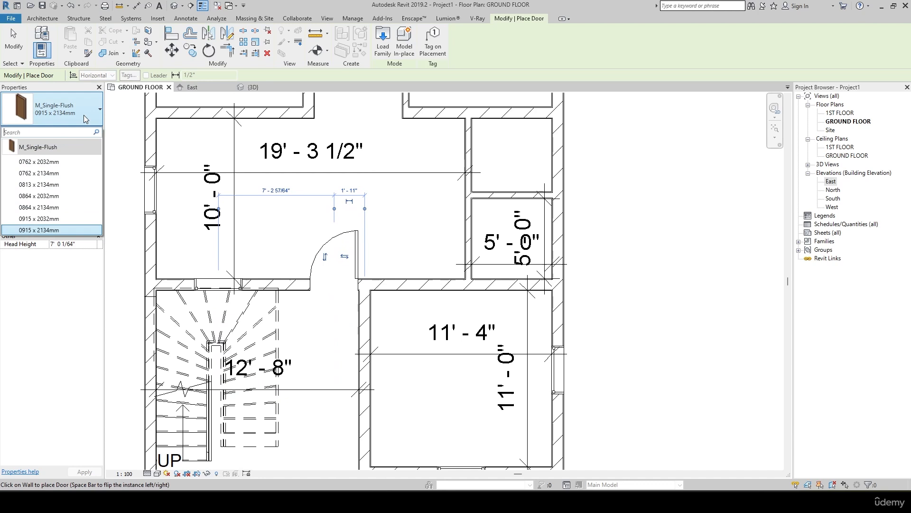
{"action": "left_click", "coordinate": [65, 206]}
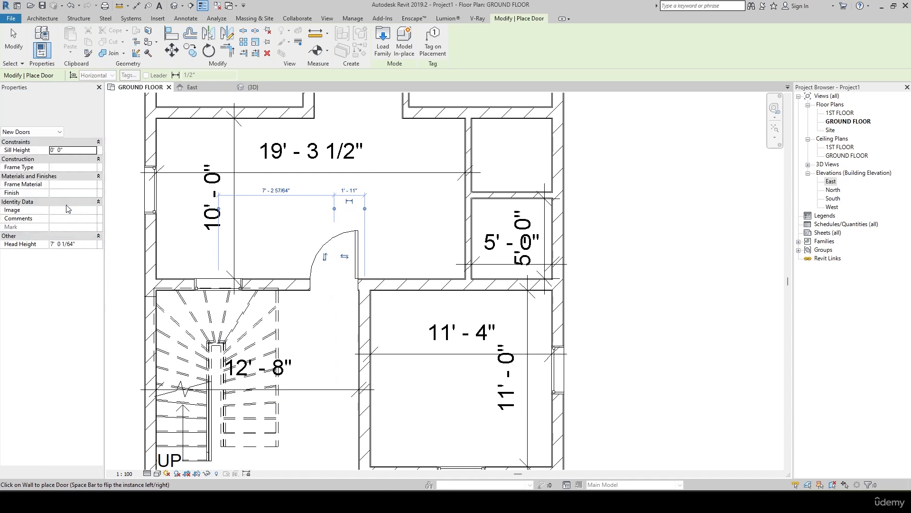
{"action": "left_click", "coordinate": [398, 293]}
Step: Place 0864 x 2134mm doors on both sides of the passage, about 2' from the living-room wall, flipped to open into the bedroom and kitchen
{"action": "middle_click_drag", "start_coordinate": [356, 233], "coordinate": [421, 334]}
{"action": "middle_click_drag", "start_coordinate": [405, 246], "coordinate": [442, 402]}
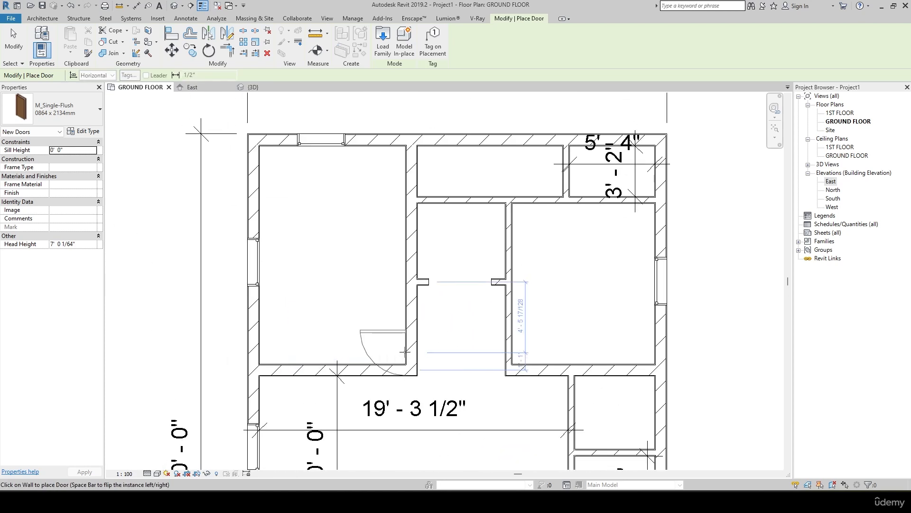
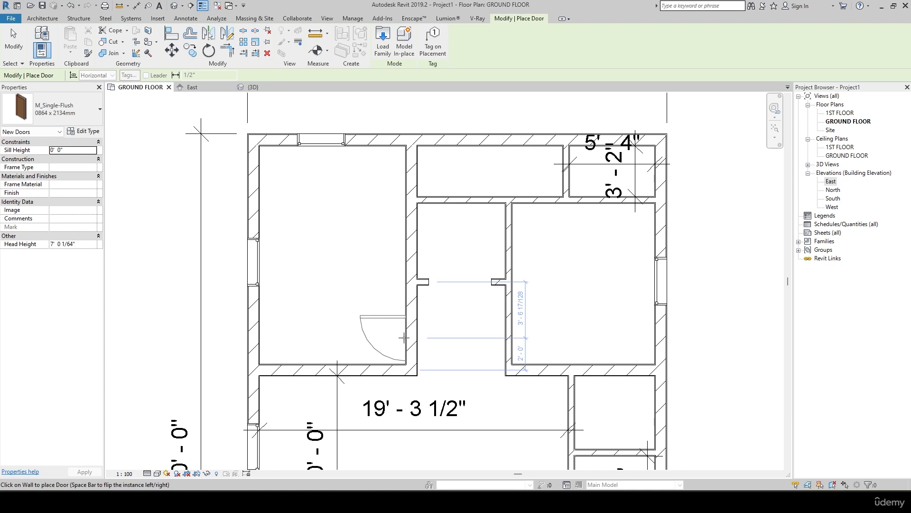
{"action": "key", "text": "space"}
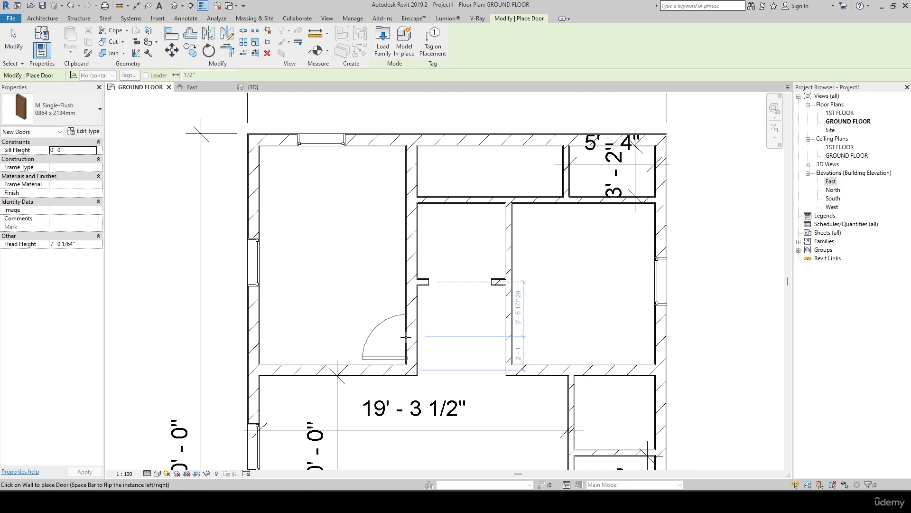
{"action": "left_click", "coordinate": [406, 339]}
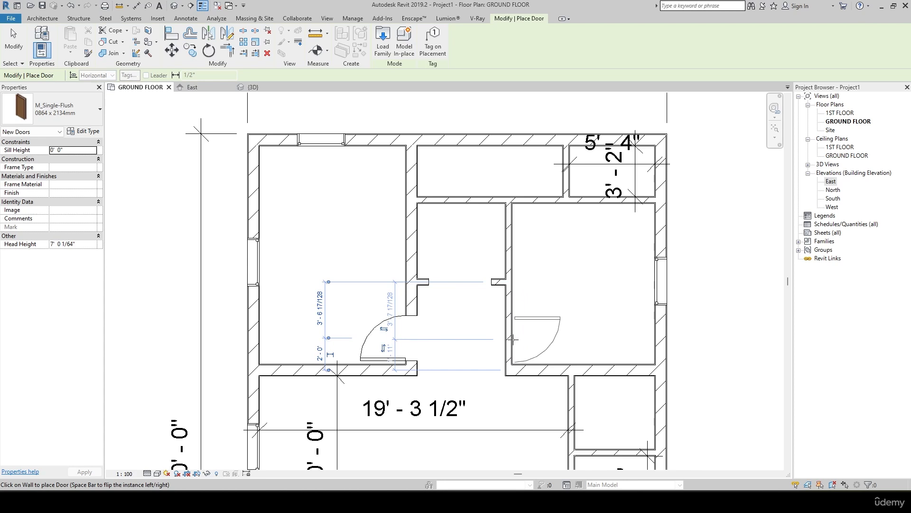
{"action": "key", "text": "space"}
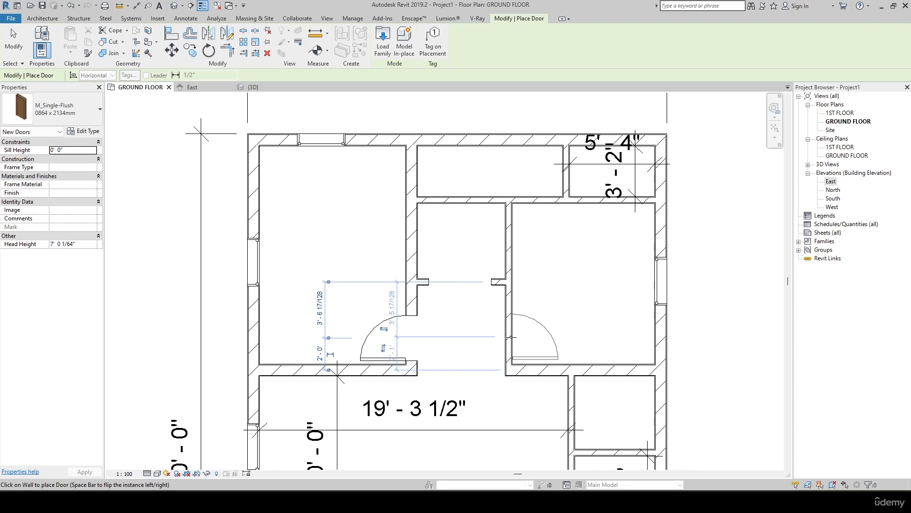
{"action": "left_click", "coordinate": [512, 337]}
Step: Place a 0864 x 2134mm door in the wall between the kitchen and the utility area, opening into the utility area
{"action": "middle_click_drag", "start_coordinate": [512, 337], "coordinate": [505, 429]}
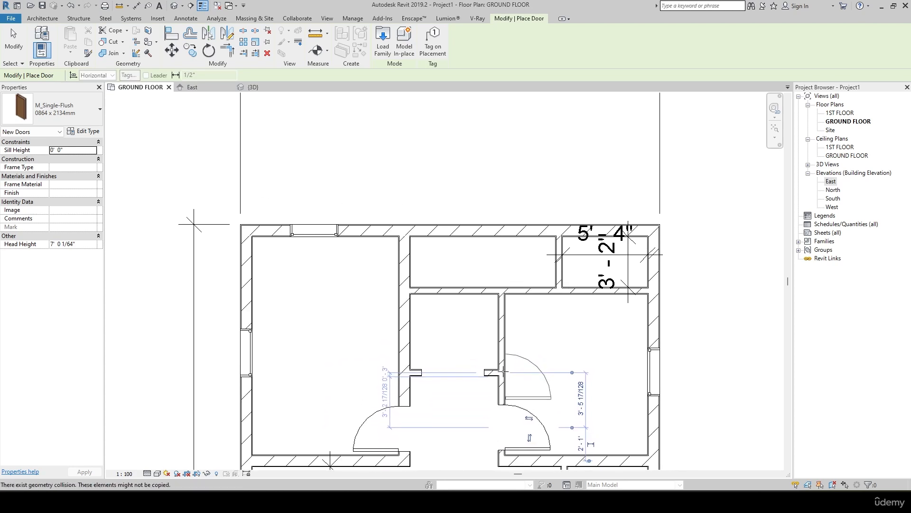
{"action": "left_click", "coordinate": [527, 288]}
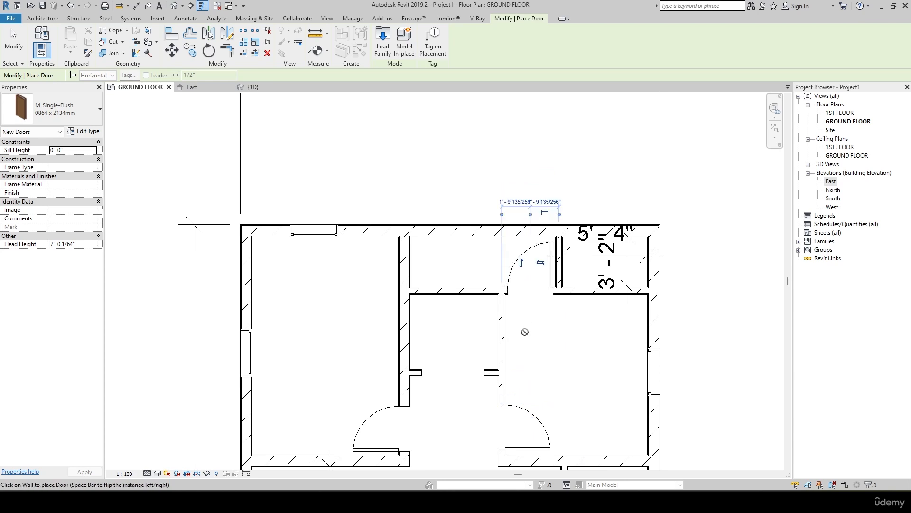
{"action": "middle_click_drag", "start_coordinate": [522, 325], "coordinate": [529, 399]}
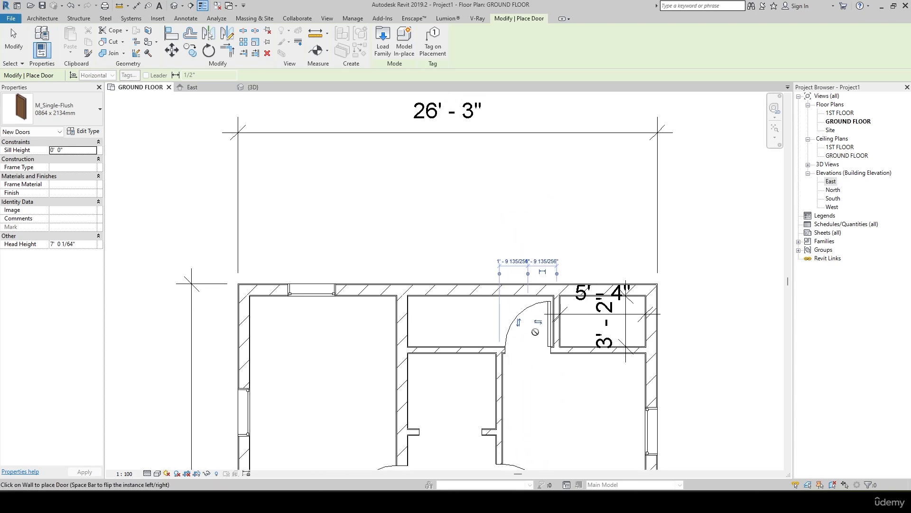
Step: Check the kitchen and utility layout in the reference plan image, and delete the door between these two rooms in Revit
{"action": "key", "text": "alt+Tab"}
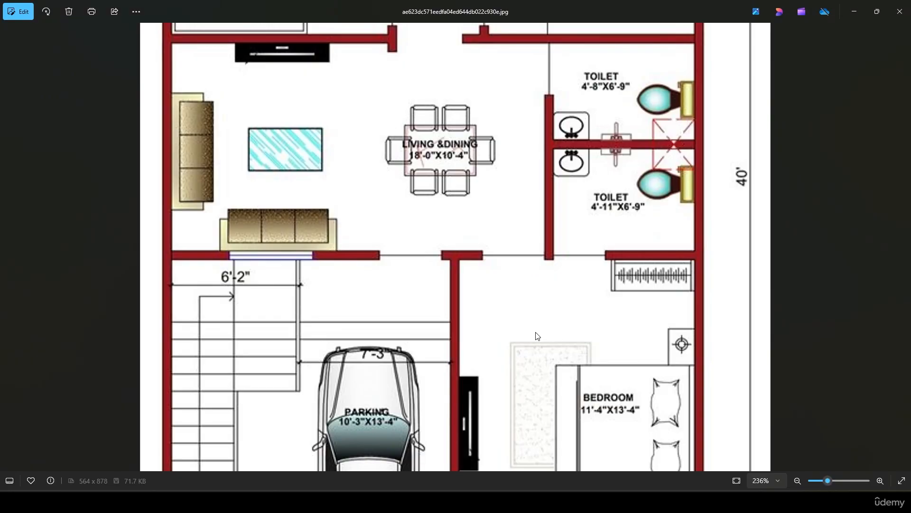
{"action": "left_click_drag", "start_coordinate": [529, 281], "coordinate": [525, 447]}
{"action": "left_click_drag", "start_coordinate": [494, 221], "coordinate": [491, 349]}
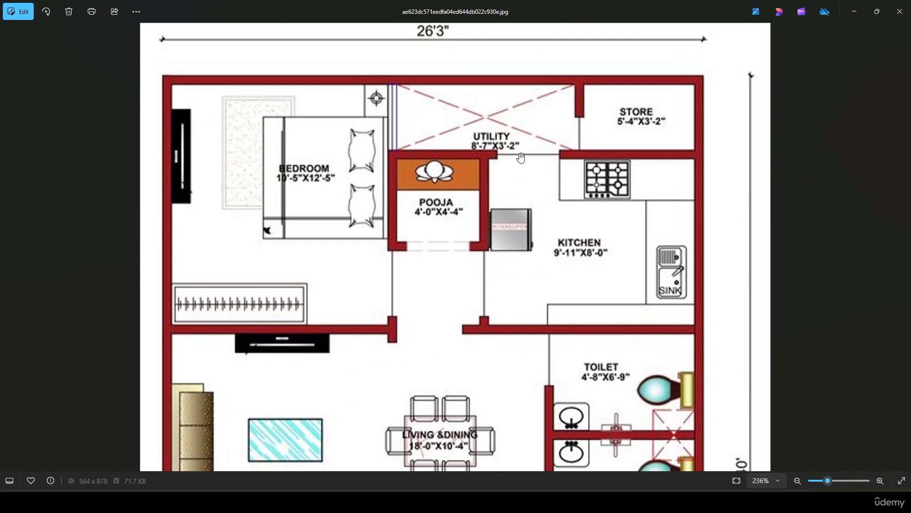
{"action": "key", "text": "alt+Tab"}
{"action": "scroll", "coordinate": [517, 326], "scroll_direction": "up", "scroll_amount": 5}
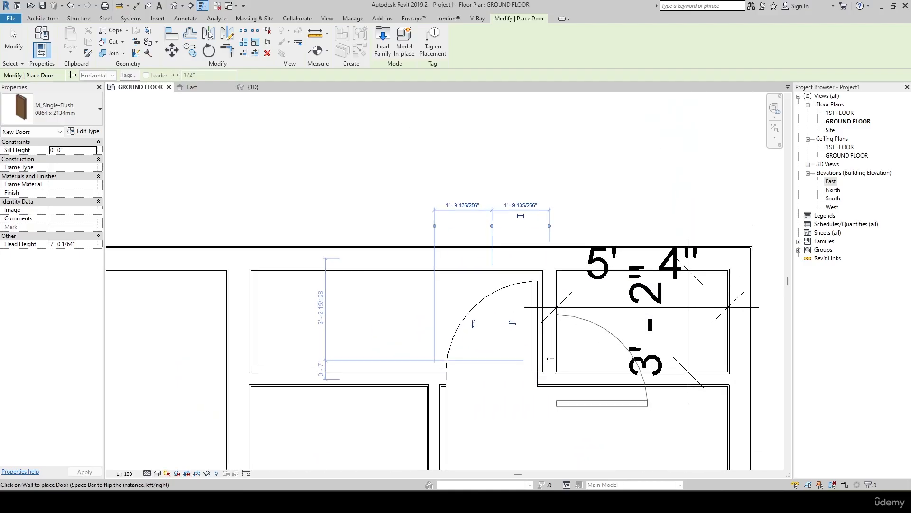
{"action": "left_click", "coordinate": [462, 329]}
{"action": "key", "text": "Escape"}
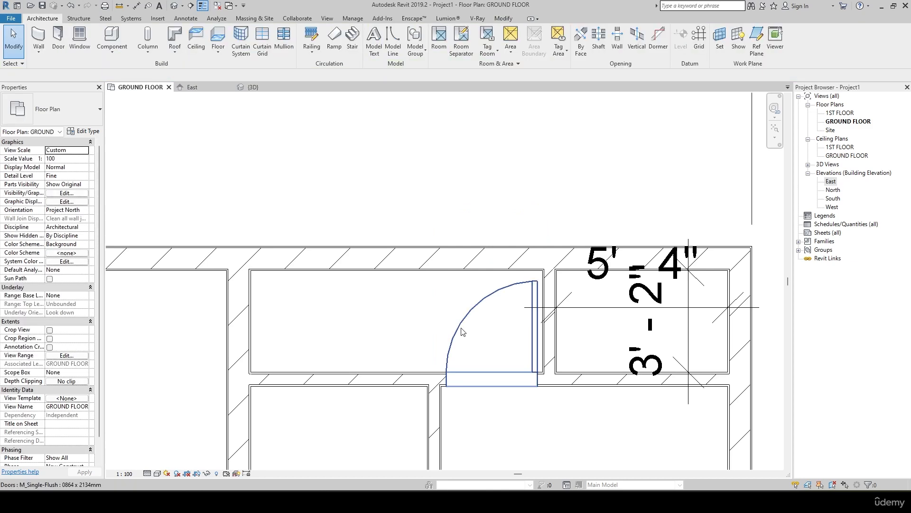
{"action": "key", "text": "Delete"}
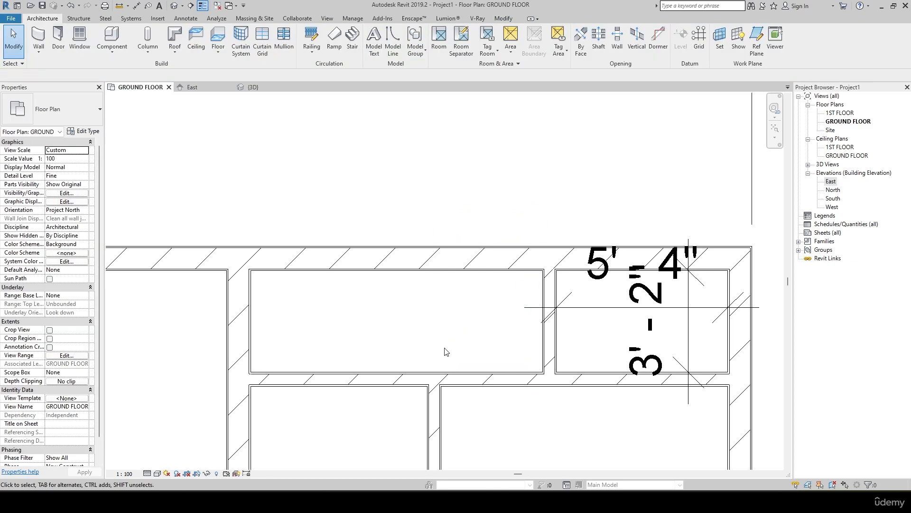
Step: Split the wall between the kitchen and utility area and delete the inner segment to leave an open passage
{"action": "key", "text": "s"}
{"action": "key", "text": "l"}
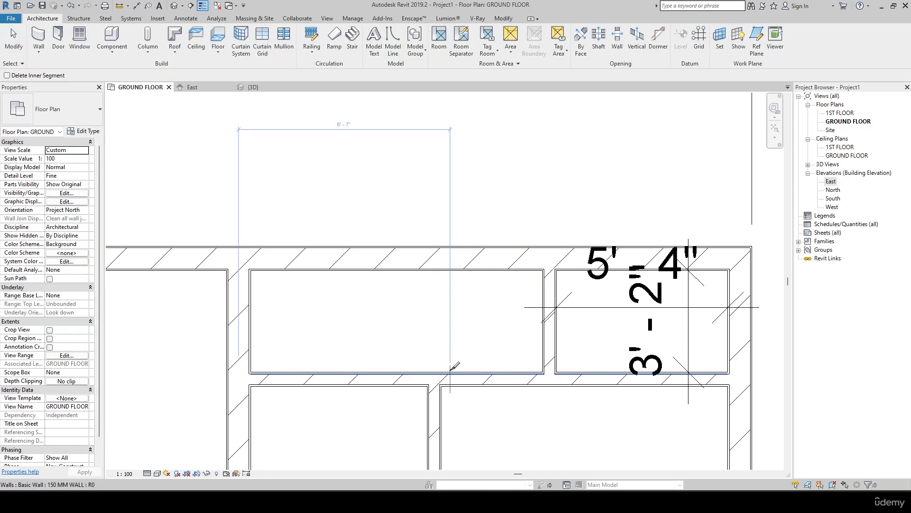
{"action": "left_click", "coordinate": [530, 374]}
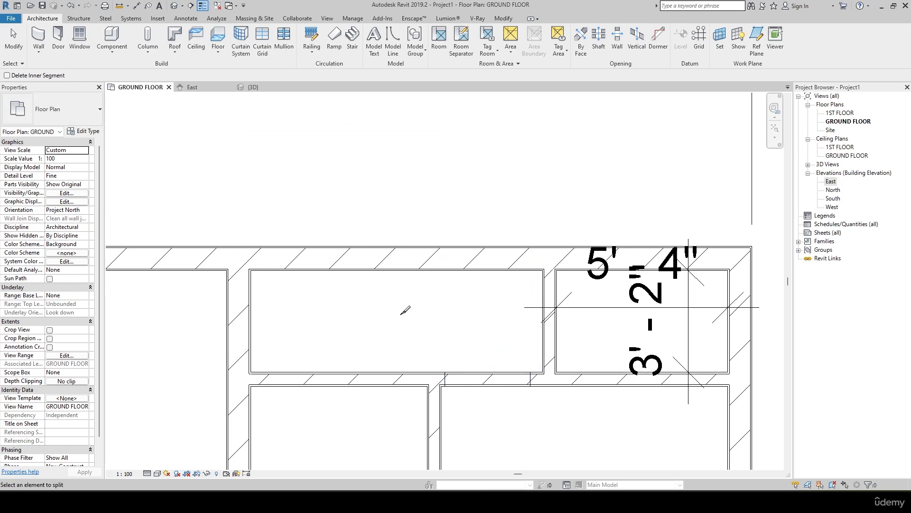
{"action": "key", "text": "Escape"}
{"action": "key", "text": "Escape"}
{"action": "left_click", "coordinate": [470, 380]}
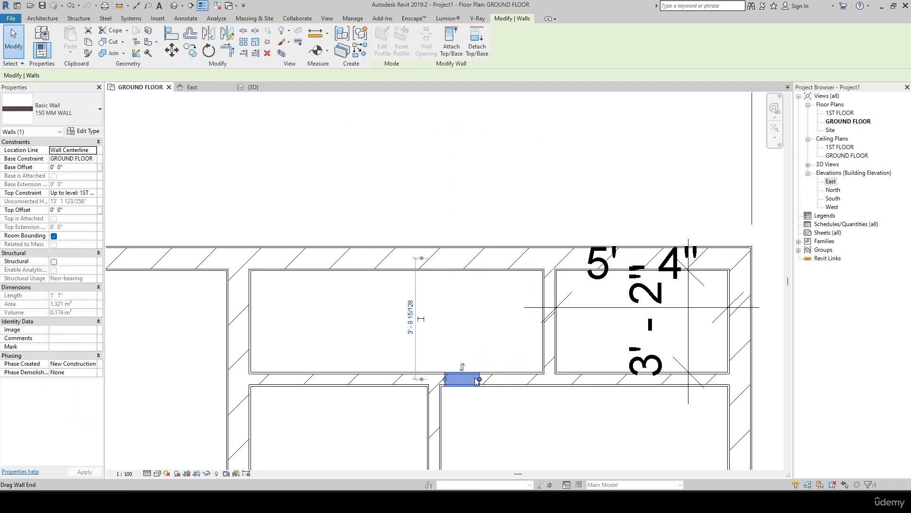
{"action": "key", "text": "Delete"}
Step: Place a 0762 x 2032mm door in the wall between the utility area and the store room, opening into the store
{"action": "scroll", "coordinate": [491, 323], "scroll_direction": "down", "scroll_amount": 2}
{"action": "scroll", "coordinate": [490, 324], "scroll_direction": "down", "scroll_amount": 1}
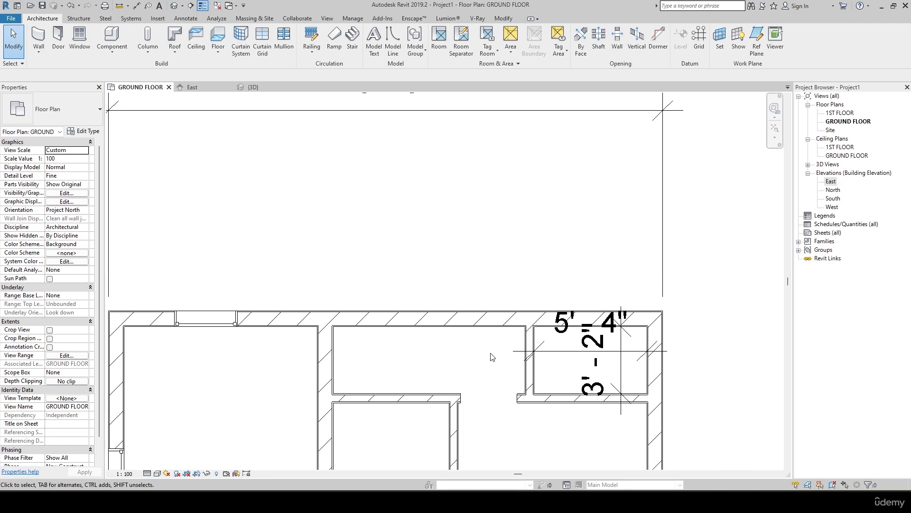
{"action": "key", "text": "d"}
{"action": "key", "text": "r"}
{"action": "left_click", "coordinate": [85, 112]}
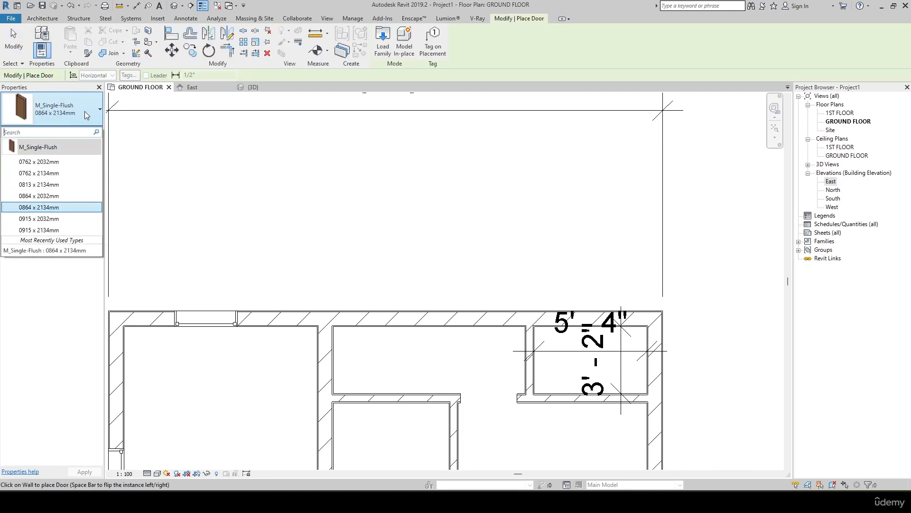
{"action": "left_click", "coordinate": [33, 159]}
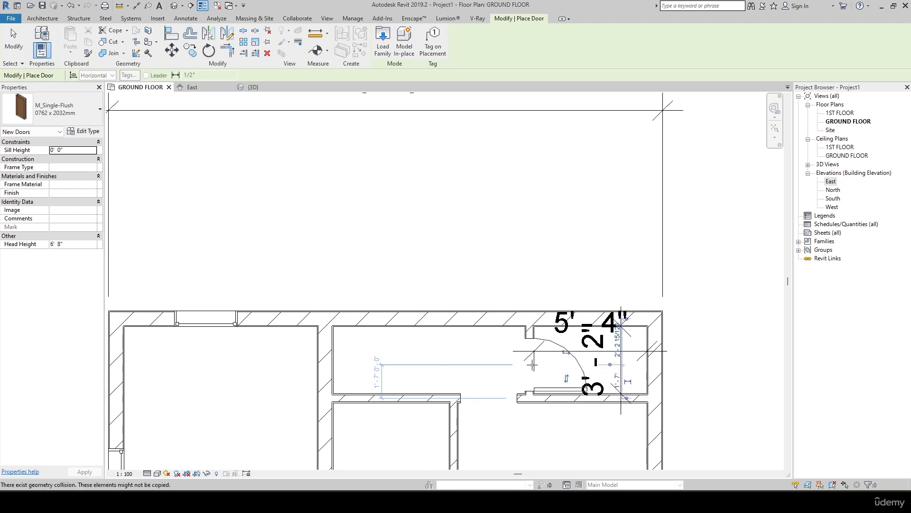
Step: Place a 0762 x 2032mm door in the upper toilet's wall facing the living room, about 1' 6" from the wall between the toilets
{"action": "scroll", "coordinate": [485, 345], "scroll_direction": "down", "scroll_amount": 2}
{"action": "middle_click_drag", "start_coordinate": [485, 345], "coordinate": [499, 198]}
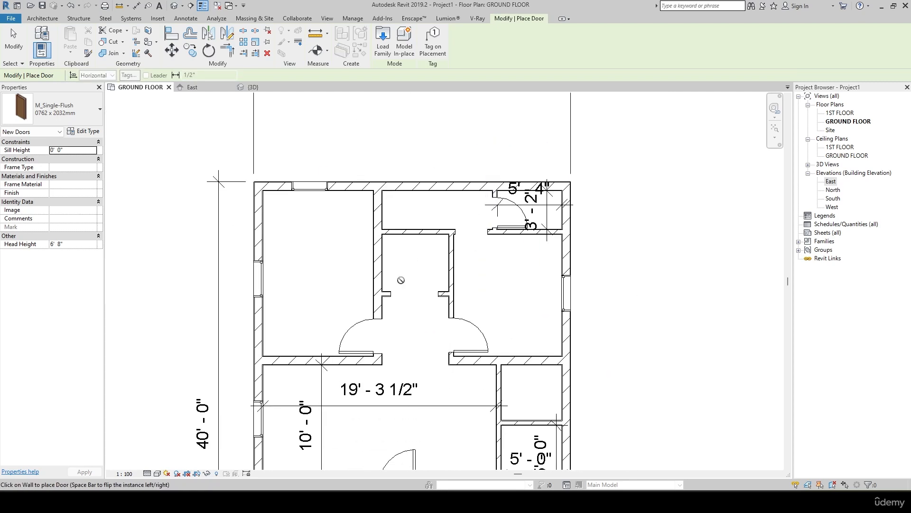
{"action": "scroll", "coordinate": [374, 261], "scroll_direction": "down", "scroll_amount": 2}
{"action": "middle_click_drag", "start_coordinate": [439, 327], "coordinate": [440, 271]}
{"action": "scroll", "coordinate": [522, 291], "scroll_direction": "up", "scroll_amount": 5}
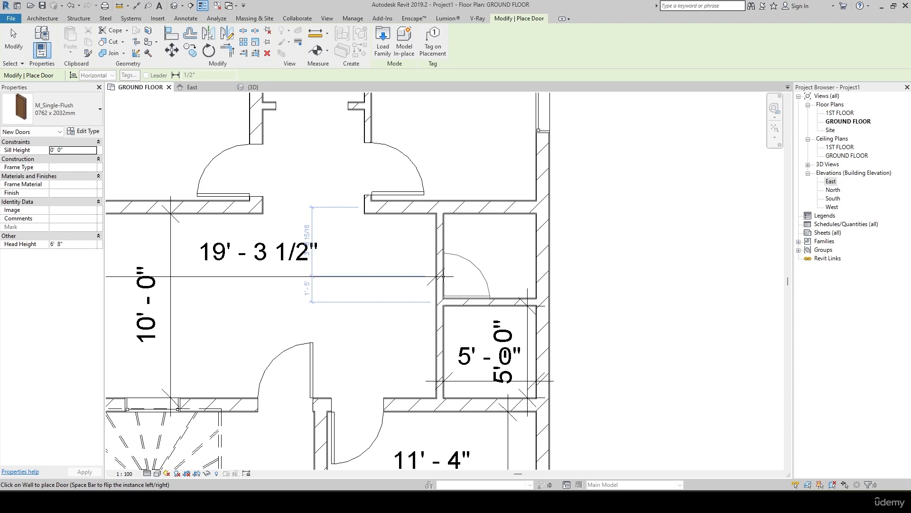
{"action": "left_click", "coordinate": [441, 275]}
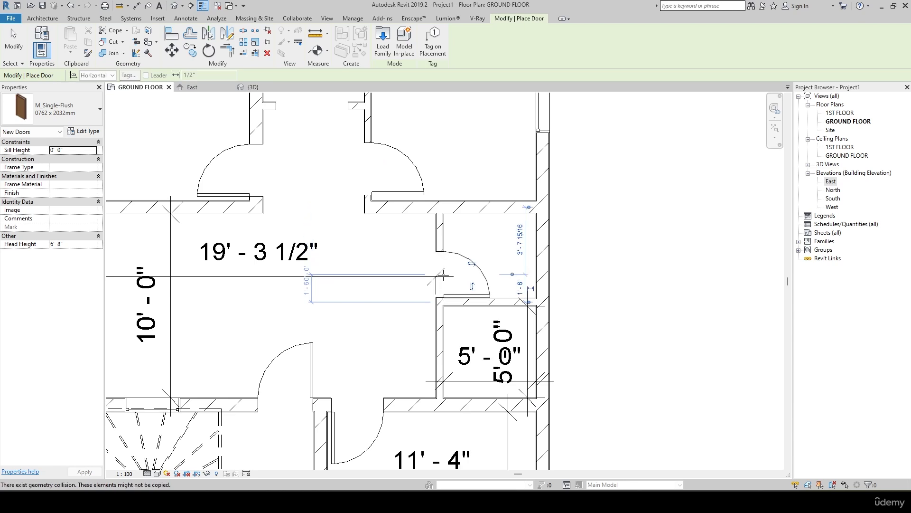
Step: Place a 0762 x 2032mm door in the wall between the lower toilet and the bedroom, flipped to hinge beside the toilet's living-room wall
{"action": "middle_click_drag", "start_coordinate": [469, 403], "coordinate": [449, 342]}
{"action": "key", "text": "space"}
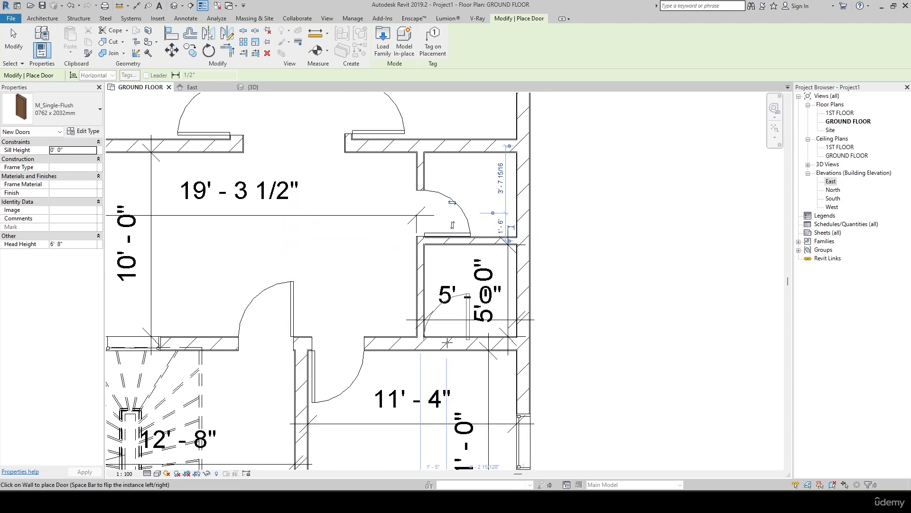
{"action": "left_click", "coordinate": [450, 341]}
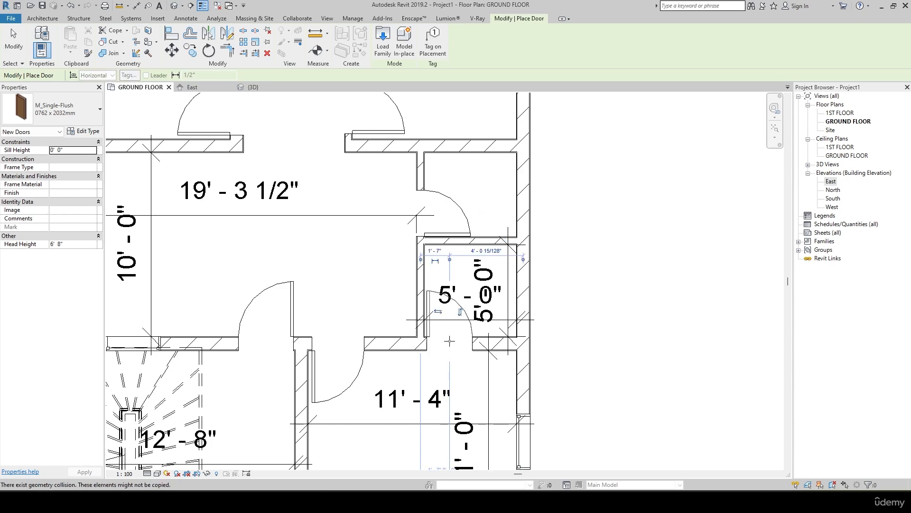
{"action": "scroll", "coordinate": [455, 304], "scroll_direction": "down", "scroll_amount": 3}
{"action": "middle_click_drag", "start_coordinate": [456, 318], "coordinate": [507, 378]}
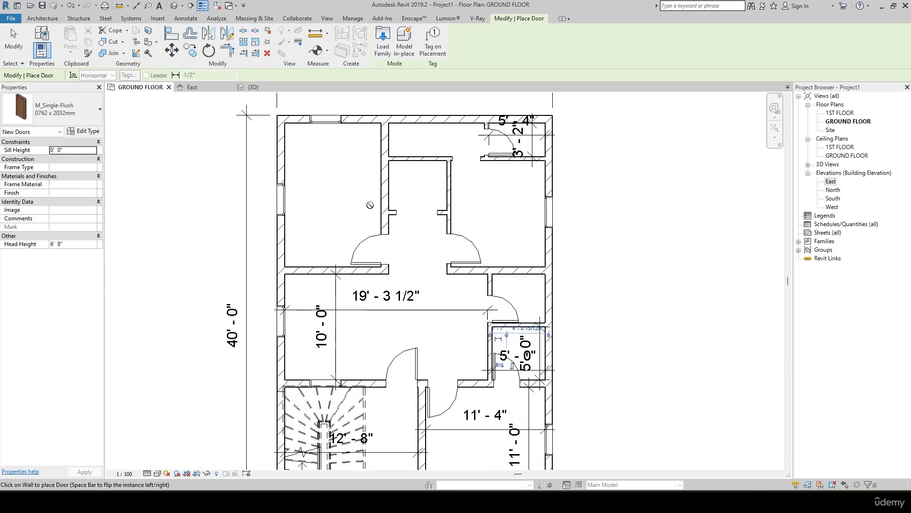
Step: Check the ground floor plan against the reference image and inspect the walls, doors and stair in 3D
{"action": "middle_click_drag", "start_coordinate": [373, 360], "coordinate": [373, 272]}
{"action": "key", "text": "alt+Tab"}
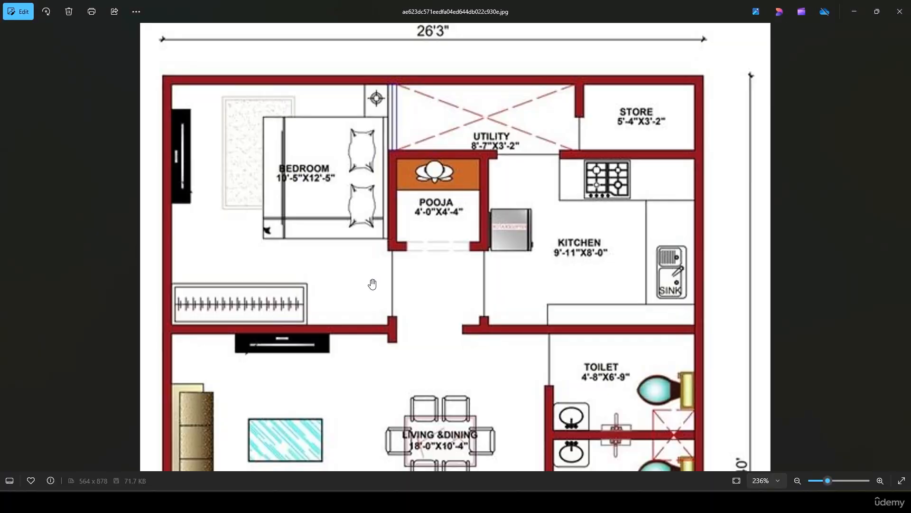
{"action": "key", "text": "alt+Tab"}
{"action": "scroll", "coordinate": [211, 198], "scroll_direction": "down", "scroll_amount": 3}
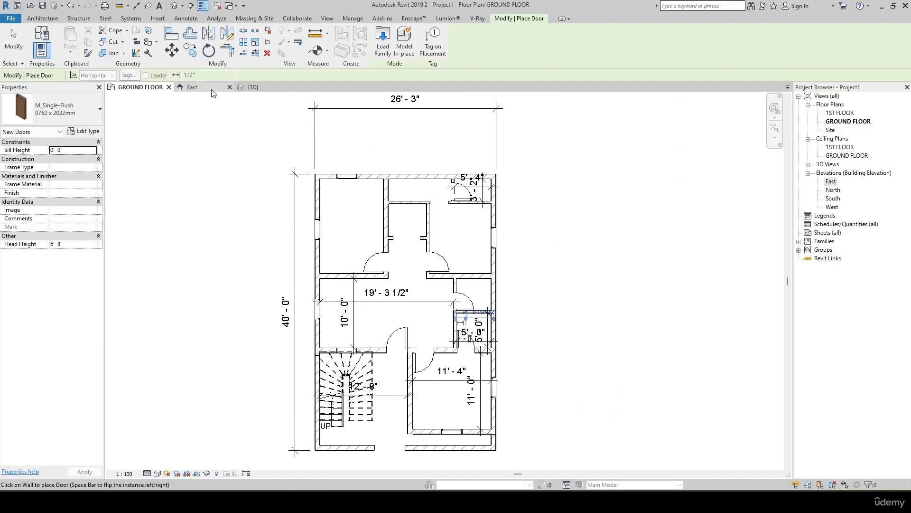
{"action": "key", "text": "Escape"}
{"action": "left_click", "coordinate": [253, 88]}
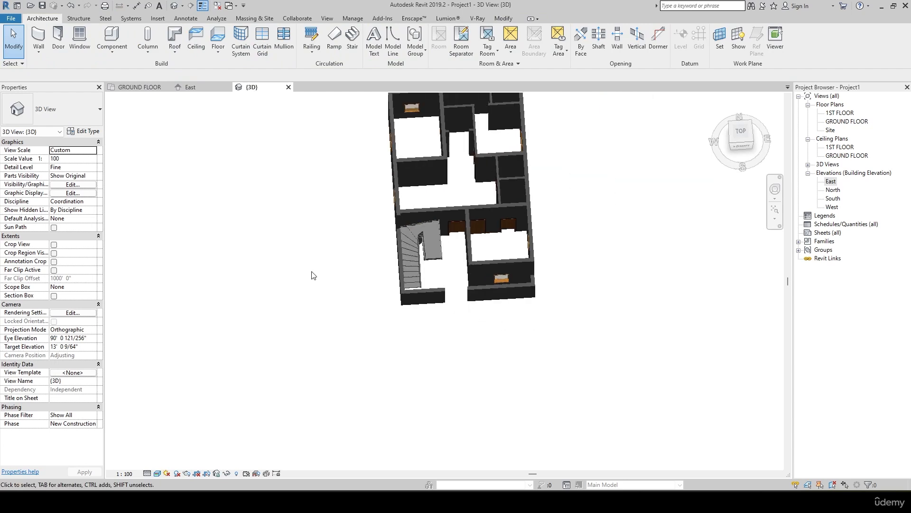
{"action": "middle_click_drag", "start_coordinate": [292, 272], "coordinate": [251, 345], "text": "shift"}
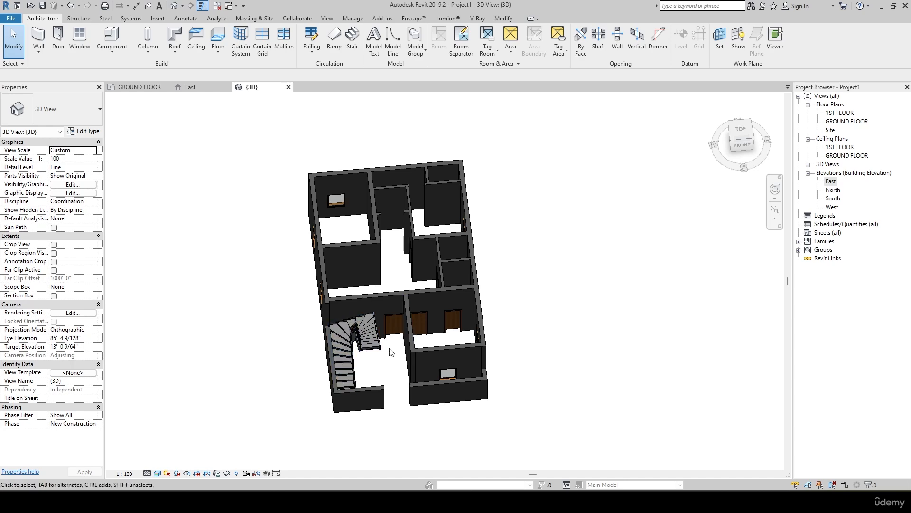
{"action": "middle_click_drag", "start_coordinate": [568, 311], "coordinate": [578, 444], "text": "shift"}
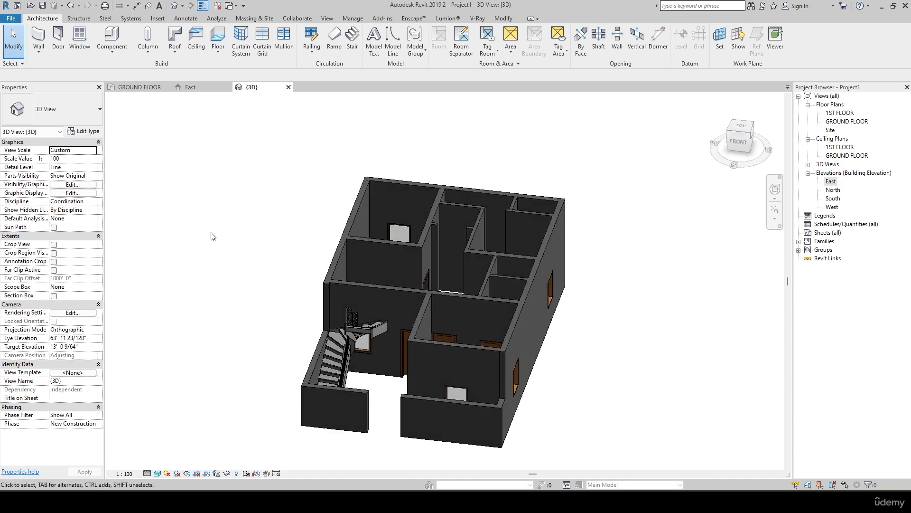
Step: Start an architectural floor on the GROUND FLOOR plan and duplicate its Generic Floor - 400mm type as "grade slab"
{"action": "left_click", "coordinate": [135, 88]}
{"action": "scroll", "coordinate": [499, 253], "scroll_direction": "down", "scroll_amount": 2}
{"action": "middle_click_drag", "start_coordinate": [497, 266], "coordinate": [480, 246]}
{"action": "scroll", "coordinate": [480, 247], "scroll_direction": "up", "scroll_amount": 1}
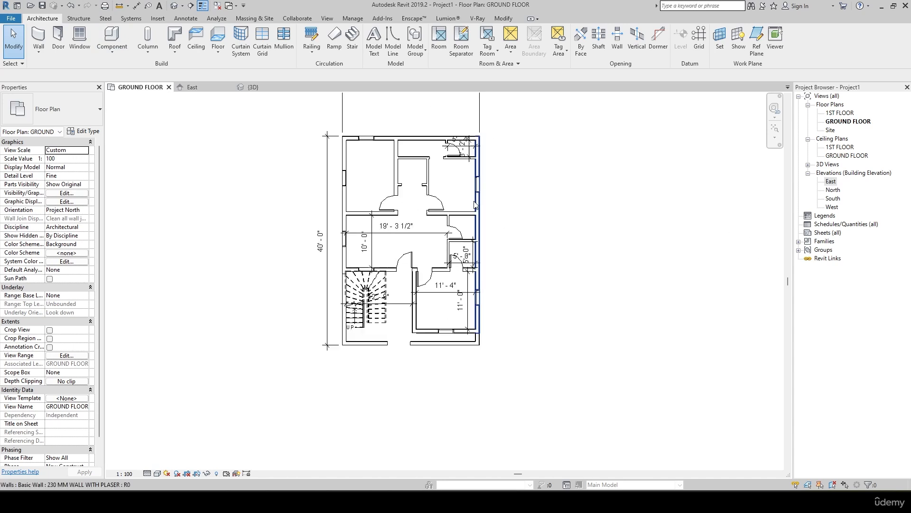
{"action": "middle_click_drag", "start_coordinate": [338, 135], "coordinate": [337, 229]}
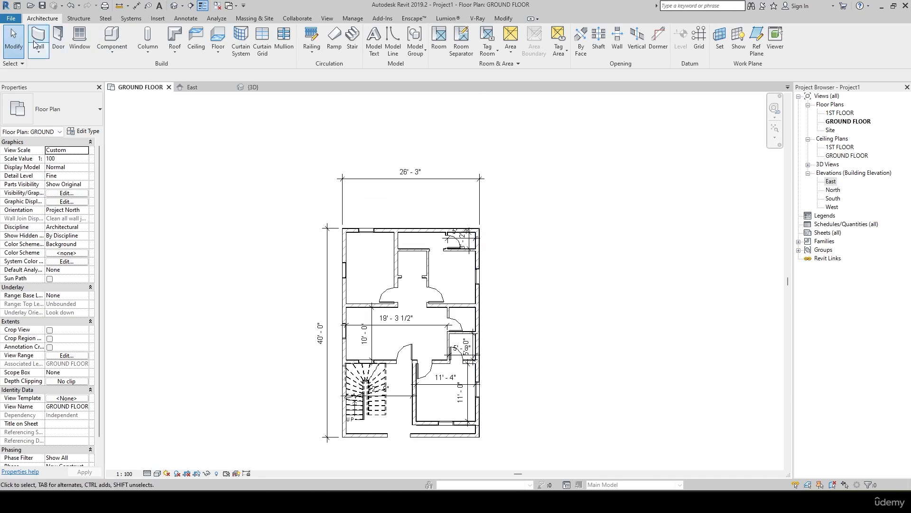
{"action": "left_click", "coordinate": [218, 52]}
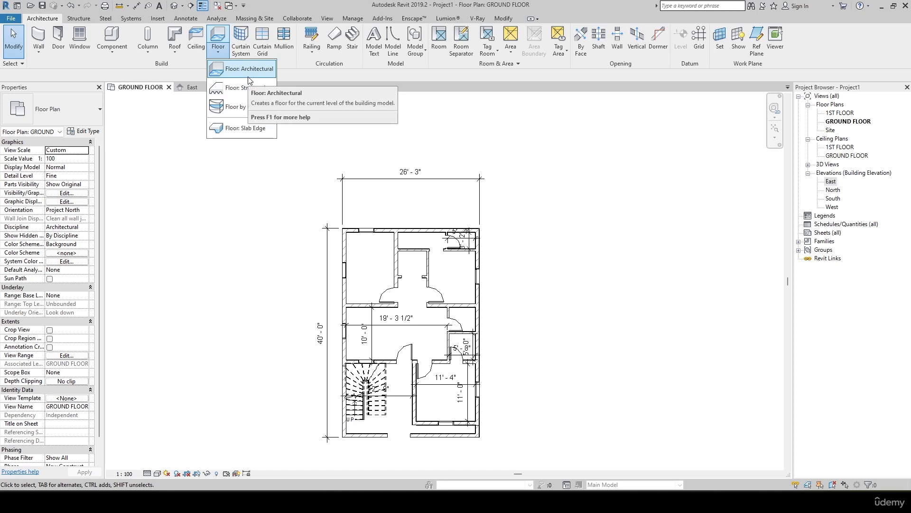
{"action": "left_click", "coordinate": [266, 72]}
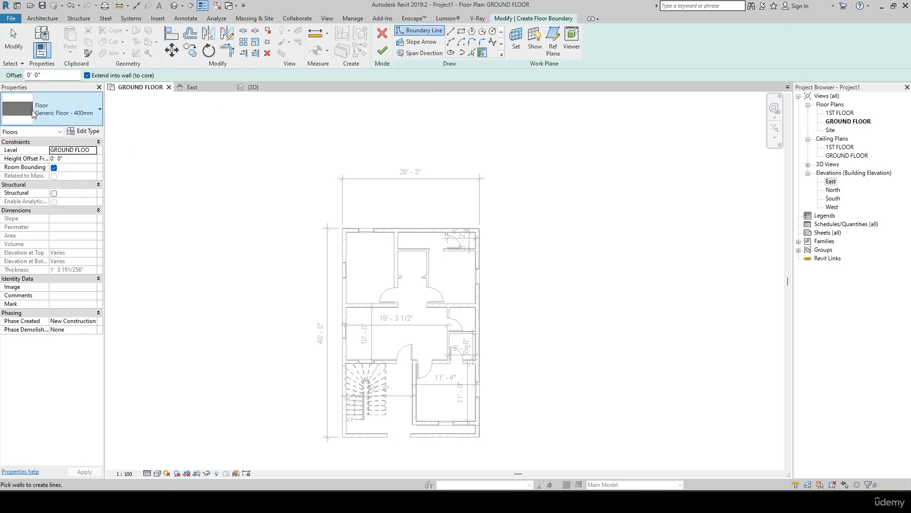
{"action": "left_click", "coordinate": [83, 131]}
{"action": "left_click", "coordinate": [717, 81]}
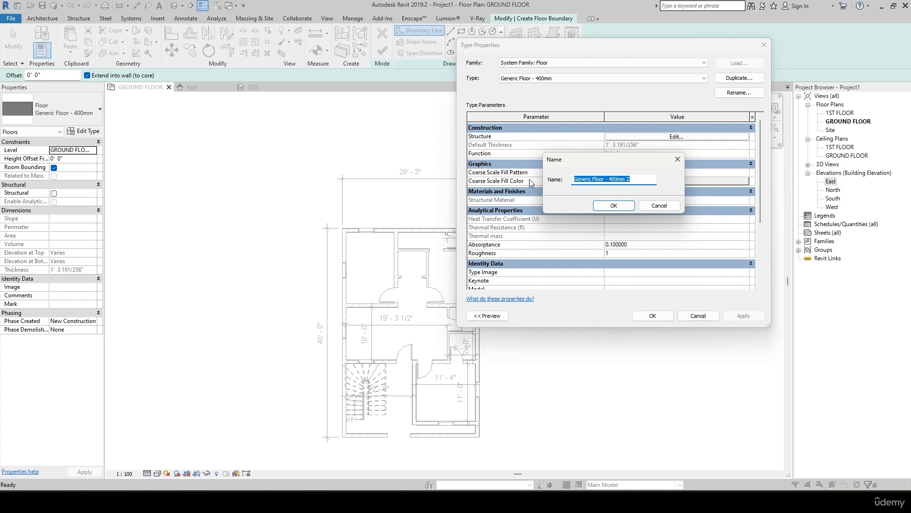
{"action": "type", "text": "grade slab"}
{"action": "key", "text": "Return"}
Step: Set the thickness of the grade slab type's structure layer to 8"
{"action": "left_click", "coordinate": [679, 127]}
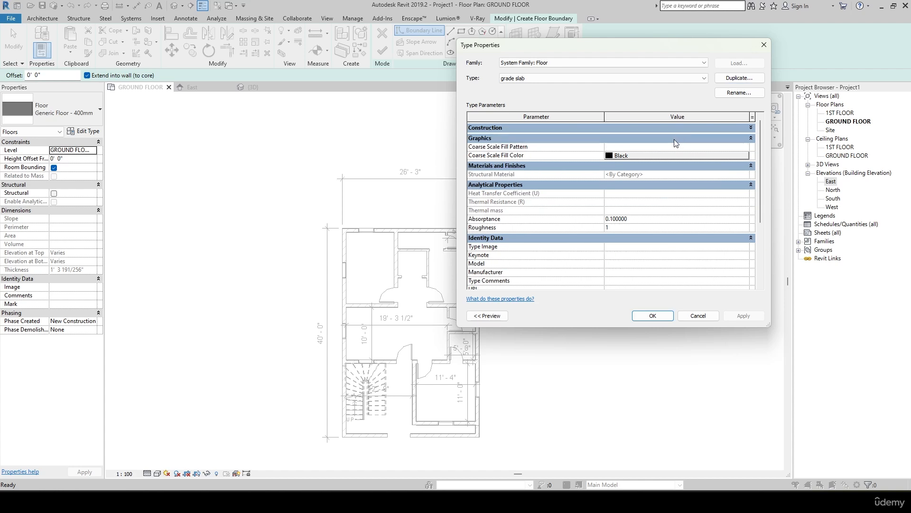
{"action": "left_click", "coordinate": [676, 128]}
{"action": "left_click", "coordinate": [661, 139]}
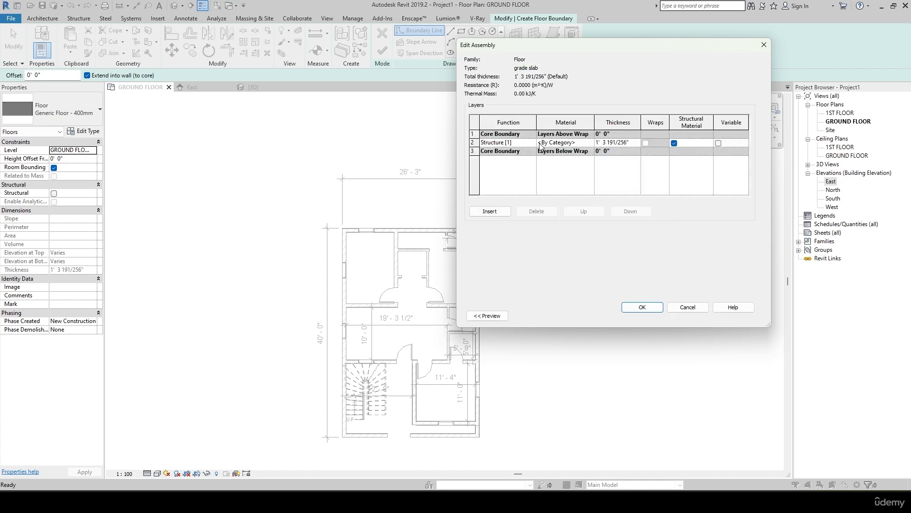
{"action": "double_click", "coordinate": [633, 143]}
{"action": "type", "text": "8\""}
{"action": "key", "text": "Tab"}
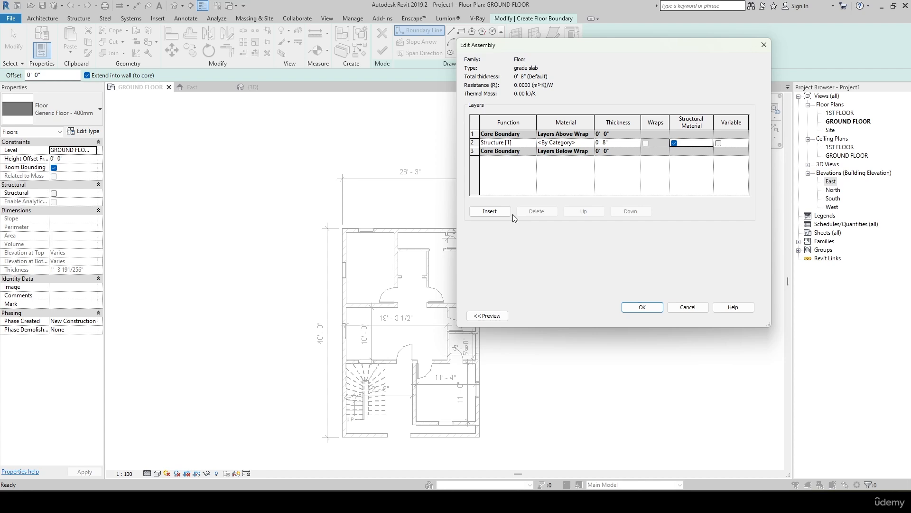
{"action": "left_click", "coordinate": [642, 307]}
{"action": "left_click", "coordinate": [653, 316]}
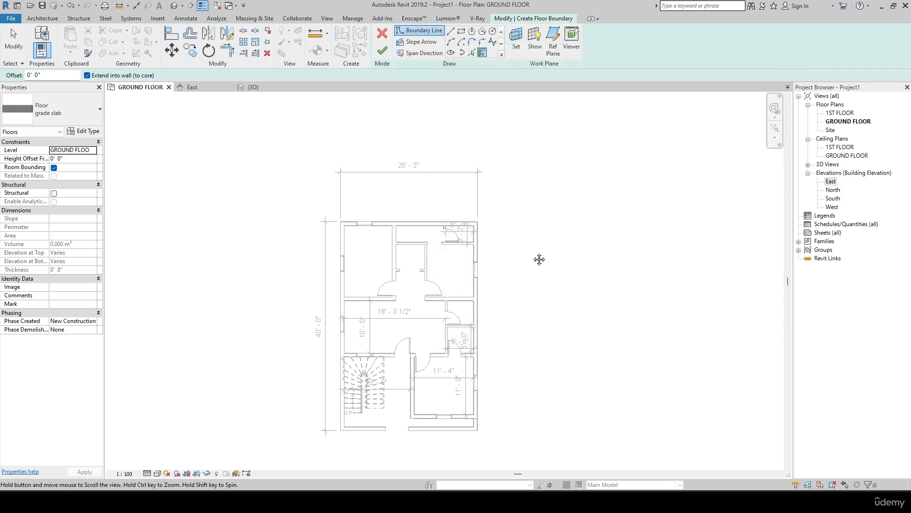
Step: Sketch a rectangular floor boundary along the outer corners of the house's exterior walls and finish the grade slab
{"action": "left_click", "coordinate": [461, 32]}
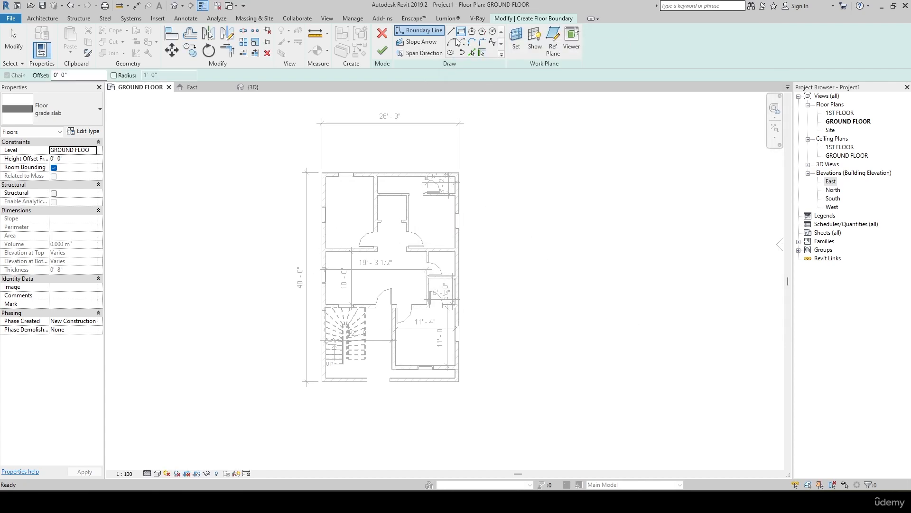
{"action": "left_click", "coordinate": [326, 174]}
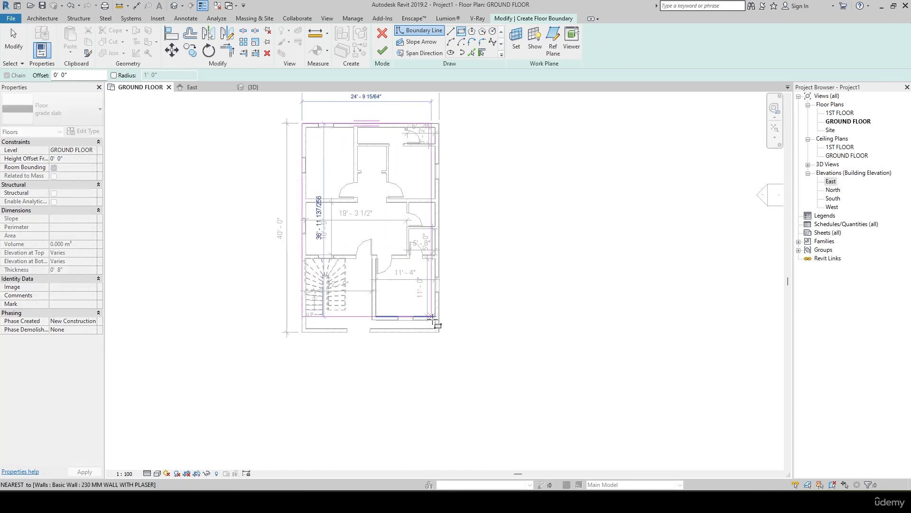
{"action": "left_click", "coordinate": [437, 332]}
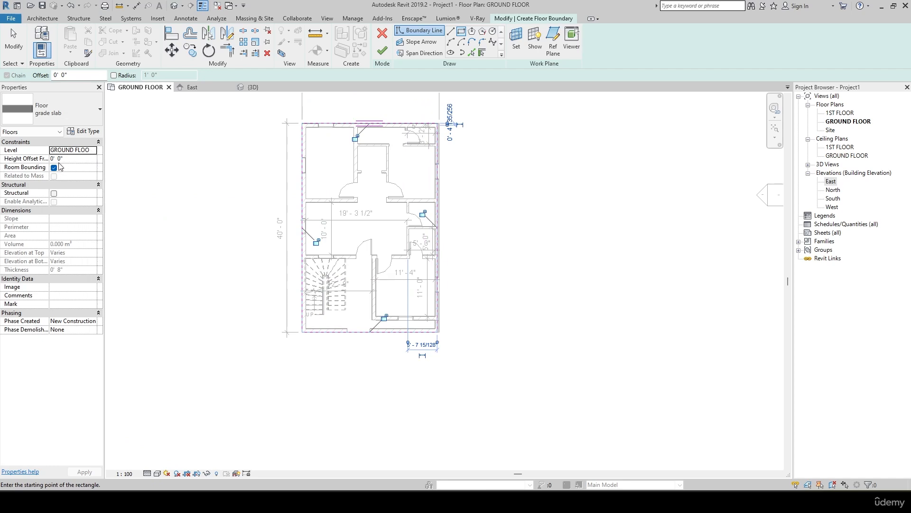
{"action": "left_click", "coordinate": [385, 56]}
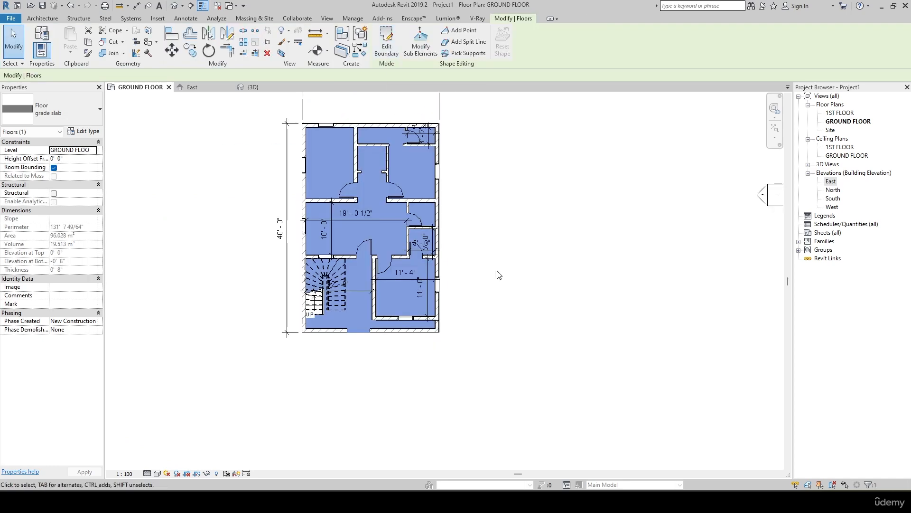
Step: Inspect the grade slab beneath the house in 3D from several sides
{"action": "left_click", "coordinate": [251, 89]}
{"action": "scroll", "coordinate": [506, 316], "scroll_direction": "down", "scroll_amount": 2}
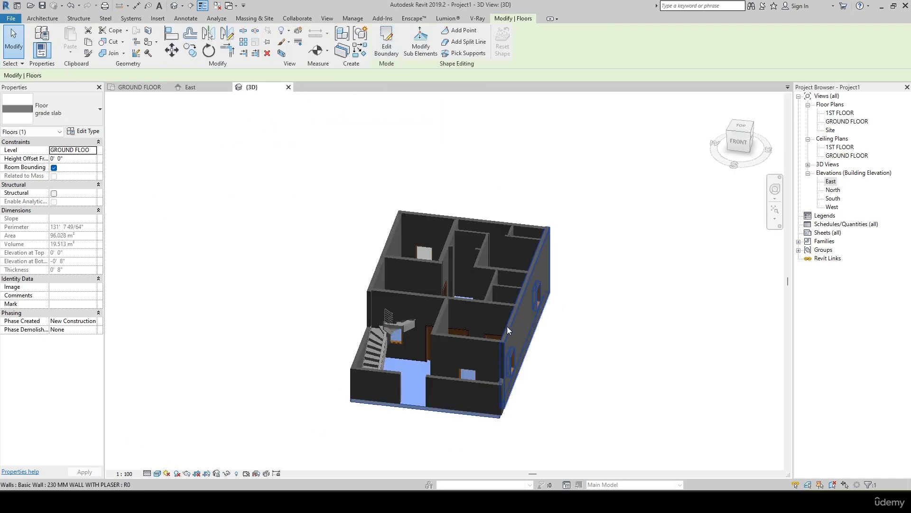
{"action": "middle_click_drag", "start_coordinate": [507, 327], "coordinate": [615, 273], "text": "shift"}
{"action": "scroll", "coordinate": [532, 366], "scroll_direction": "up", "scroll_amount": 3}
{"action": "middle_click_drag", "start_coordinate": [532, 366], "coordinate": [529, 413], "text": "shift"}
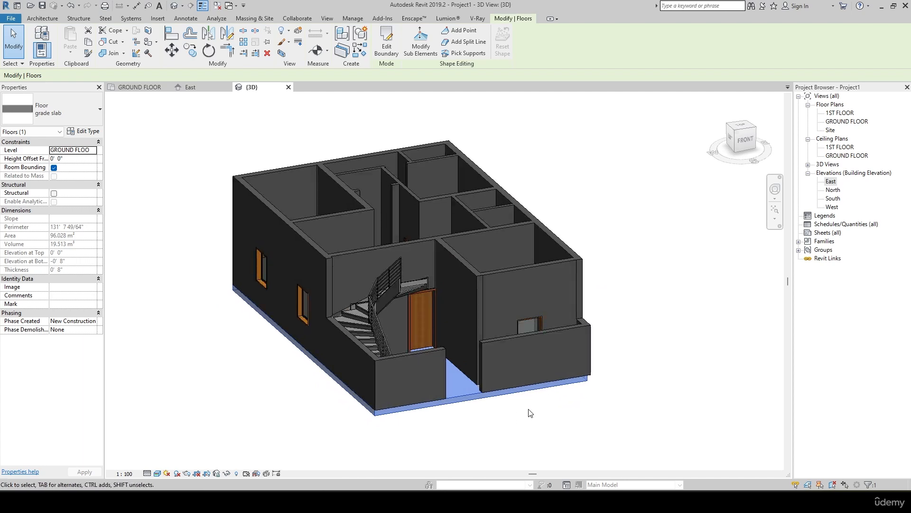
{"action": "scroll", "coordinate": [529, 413], "scroll_direction": "up", "scroll_amount": 4}
{"action": "scroll", "coordinate": [549, 345], "scroll_direction": "down", "scroll_amount": 3}
{"action": "middle_click_drag", "start_coordinate": [559, 358], "coordinate": [699, 422], "text": "shift"}
{"action": "left_click", "coordinate": [703, 253]}
{"action": "middle_click_drag", "start_coordinate": [703, 257], "coordinate": [173, 124], "text": "shift"}
Step: Start a structural floor on the 1ST FLOOR plan and duplicate the grade slab type as "rcc slab"
{"action": "left_click", "coordinate": [140, 88]}
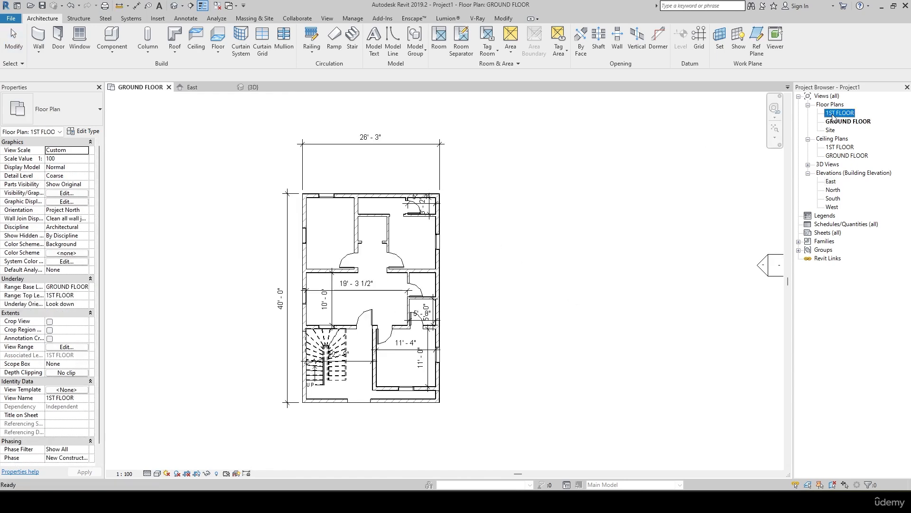
{"action": "double_click", "coordinate": [840, 112]}
{"action": "scroll", "coordinate": [556, 234], "scroll_direction": "up", "scroll_amount": 2}
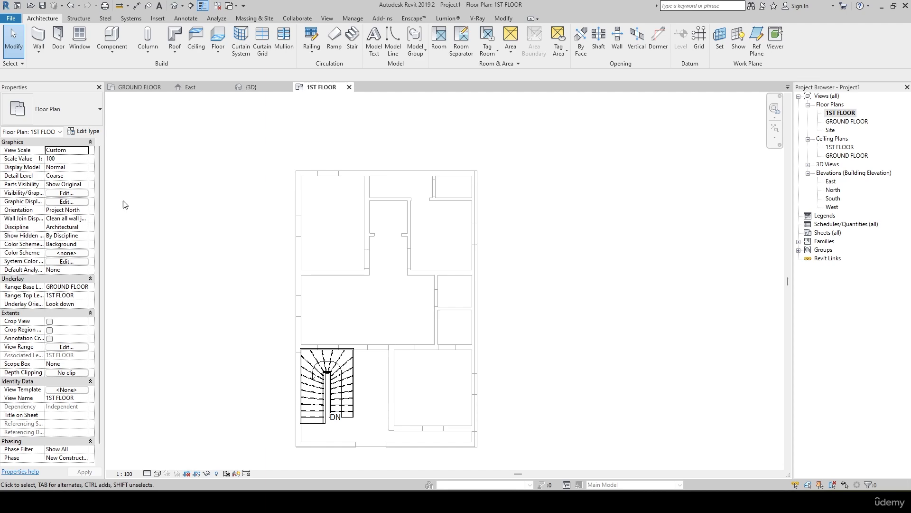
{"action": "left_click", "coordinate": [219, 52]}
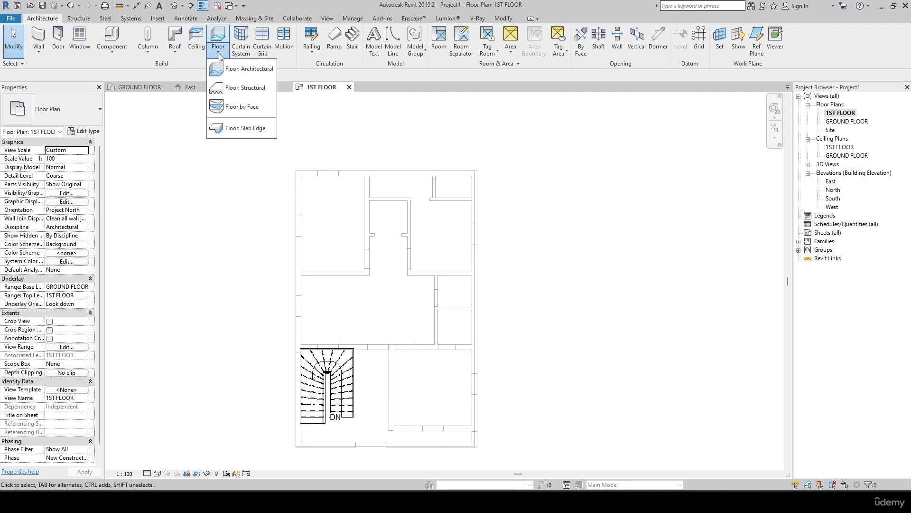
{"action": "left_click", "coordinate": [244, 89]}
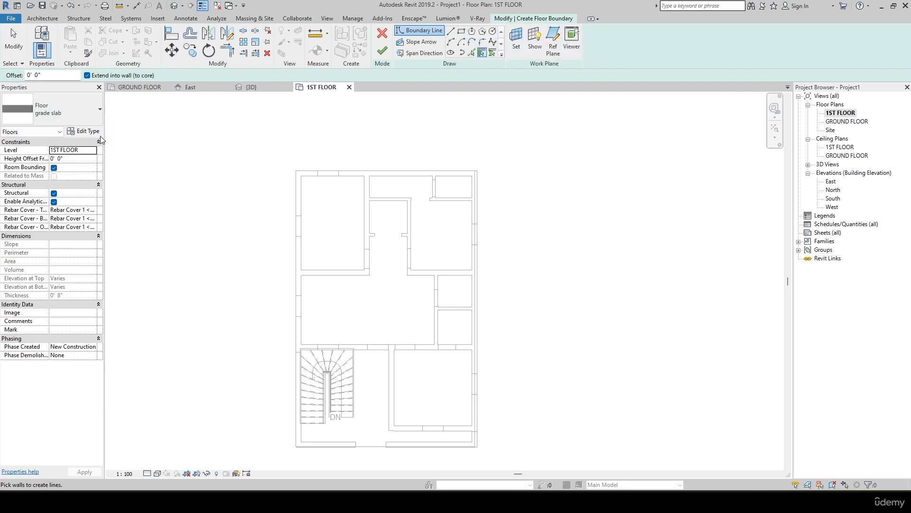
{"action": "left_click", "coordinate": [84, 131]}
{"action": "left_click", "coordinate": [743, 78]}
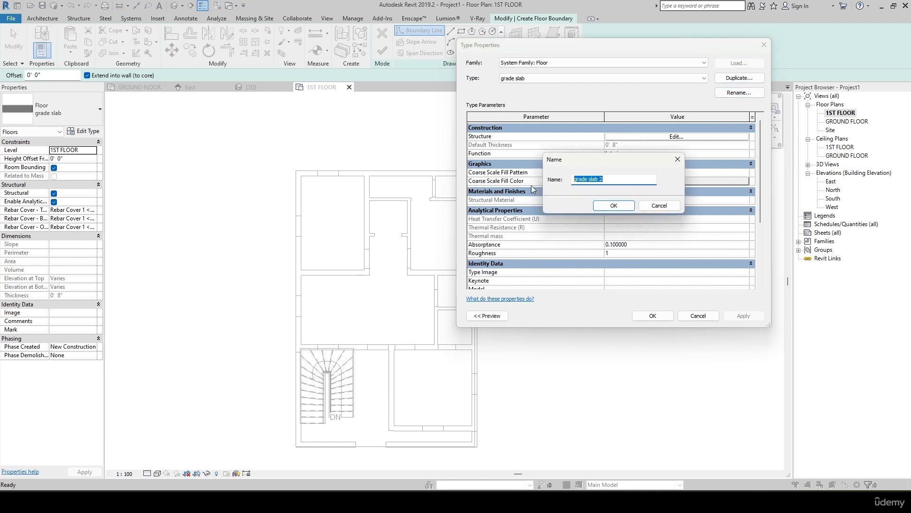
{"action": "type", "text": "rcc"}
{"action": "left_click", "coordinate": [614, 206]}
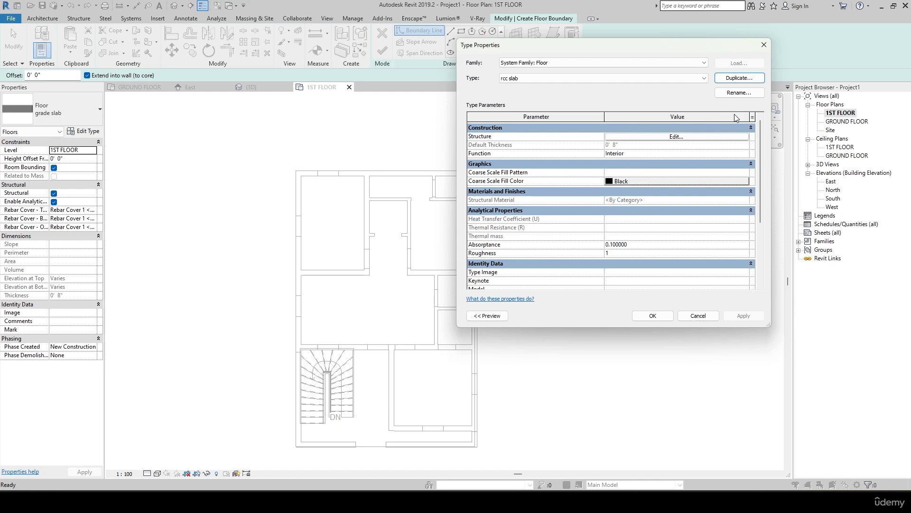
Step: Assign Concrete, Cast-in-Place gray to the rcc slab's structure layer and set its thickness to 6"
{"action": "left_click", "coordinate": [665, 138]}
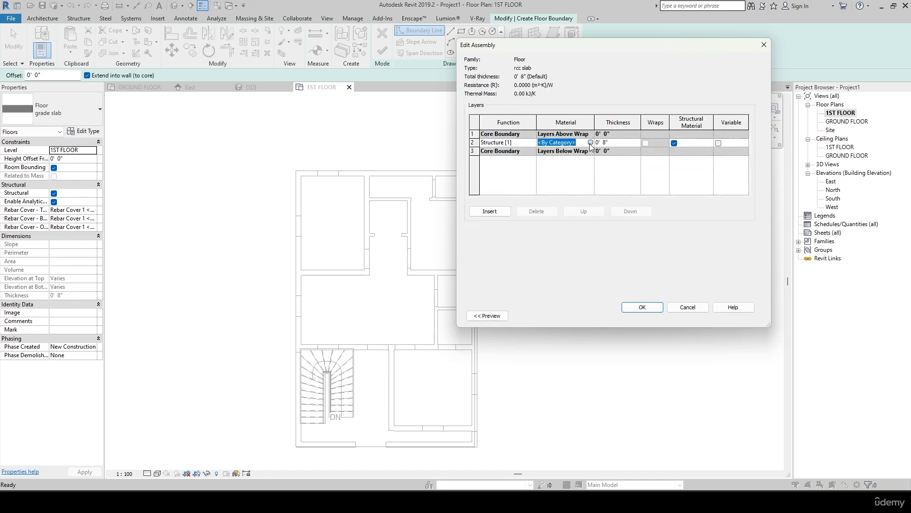
{"action": "left_click", "coordinate": [591, 143]}
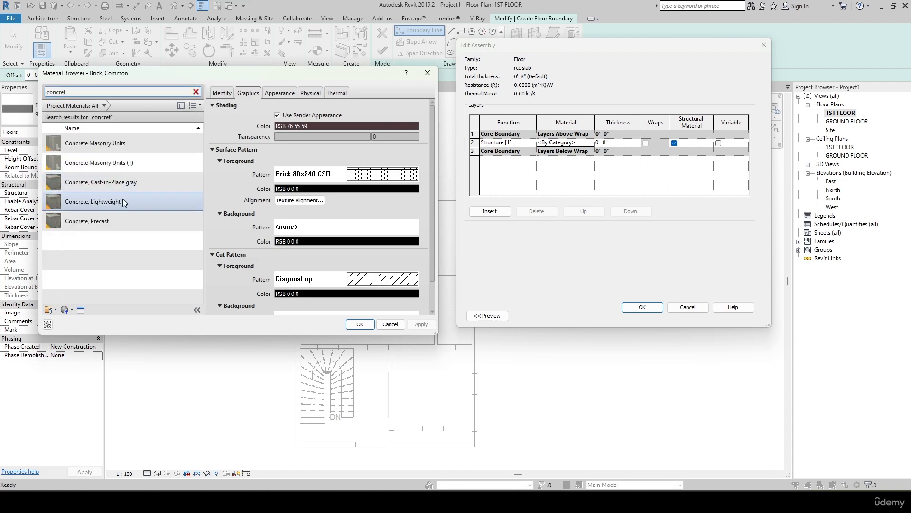
{"action": "left_click", "coordinate": [145, 187]}
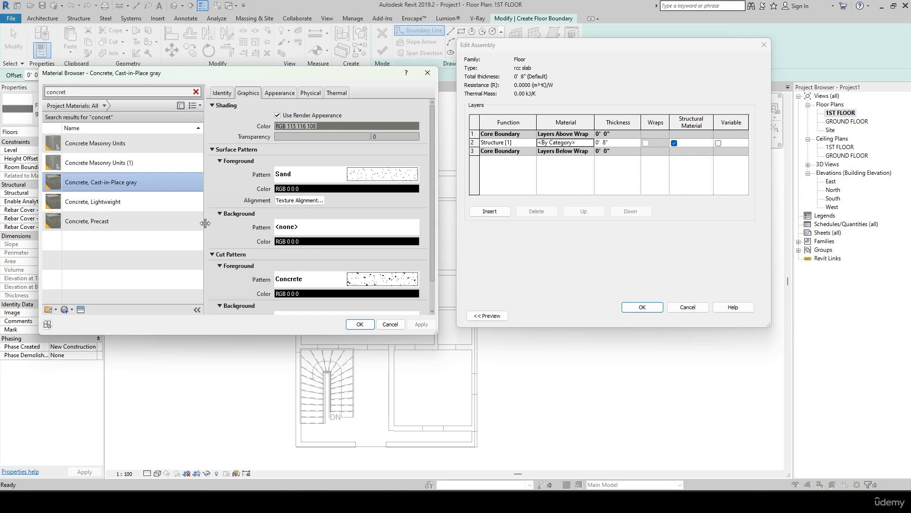
{"action": "left_click", "coordinate": [358, 324]}
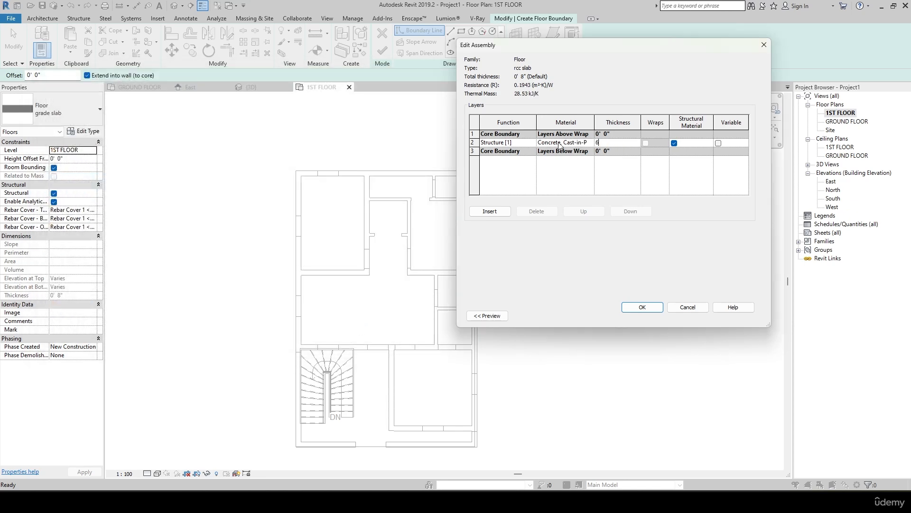
{"action": "left_click", "coordinate": [642, 307]}
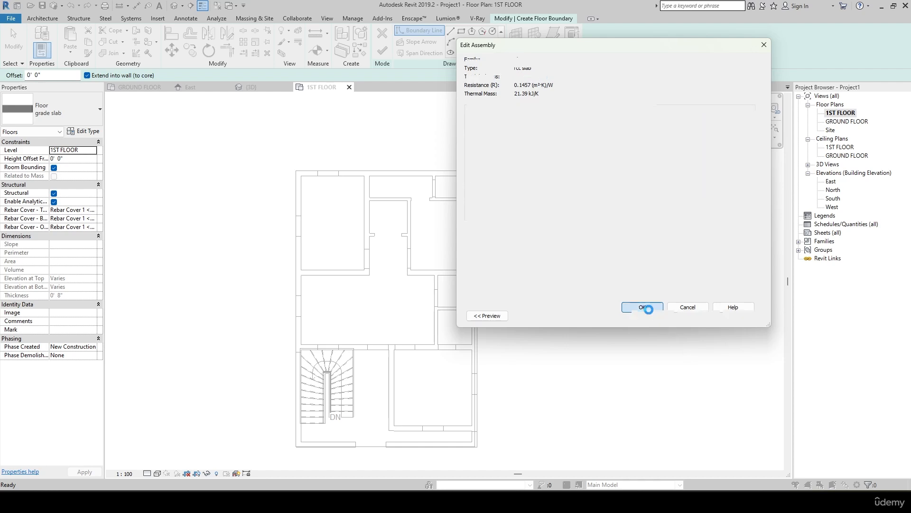
{"action": "left_click", "coordinate": [650, 313]}
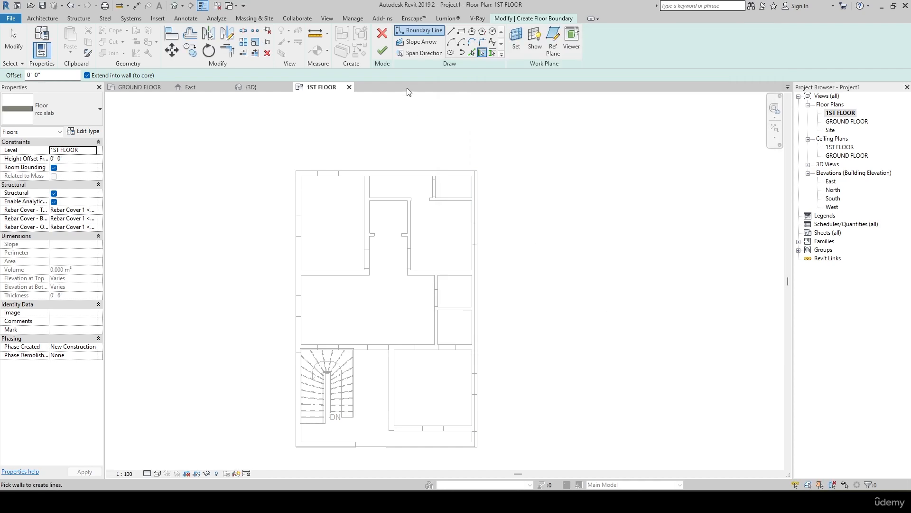
Step: Sketch the rcc slab's rectangular boundary offset 1' outside the house's outer wall corners
{"action": "left_click", "coordinate": [461, 32]}
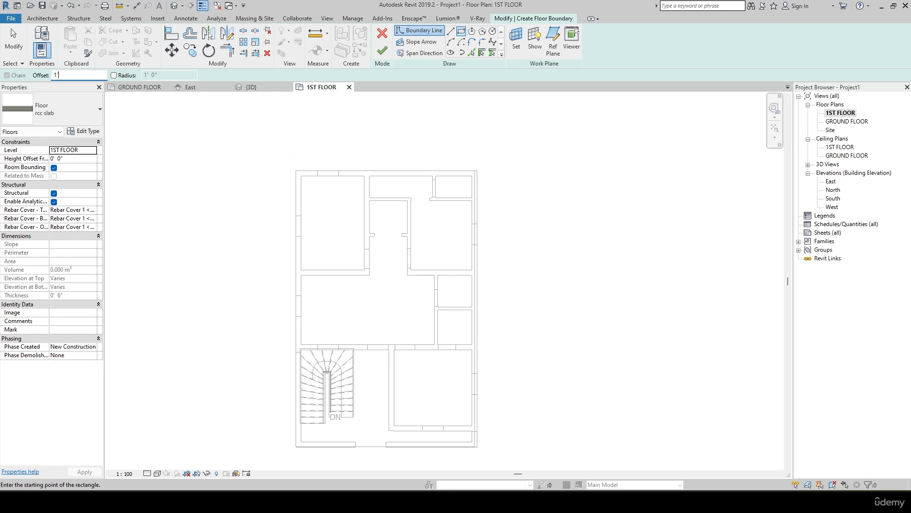
{"action": "left_click", "coordinate": [295, 171]}
{"action": "scroll", "coordinate": [413, 323], "scroll_direction": "up", "scroll_amount": 5}
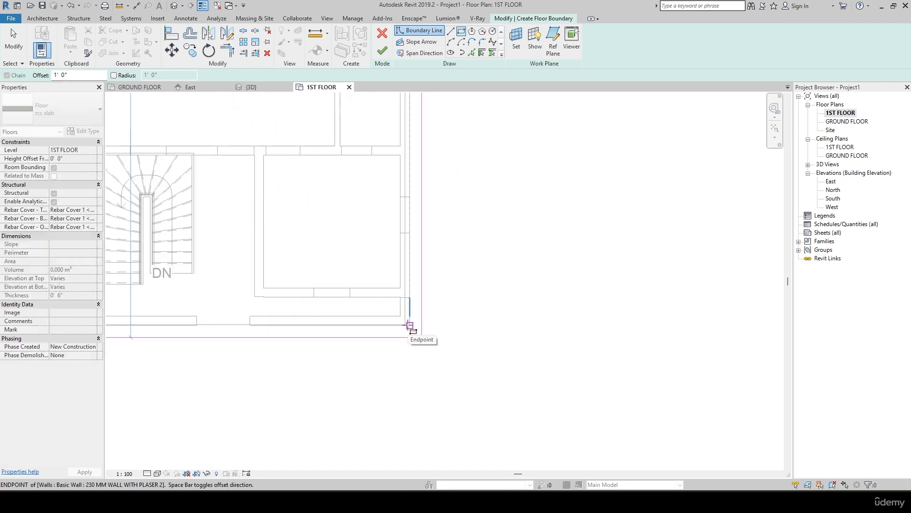
{"action": "left_click", "coordinate": [411, 326]}
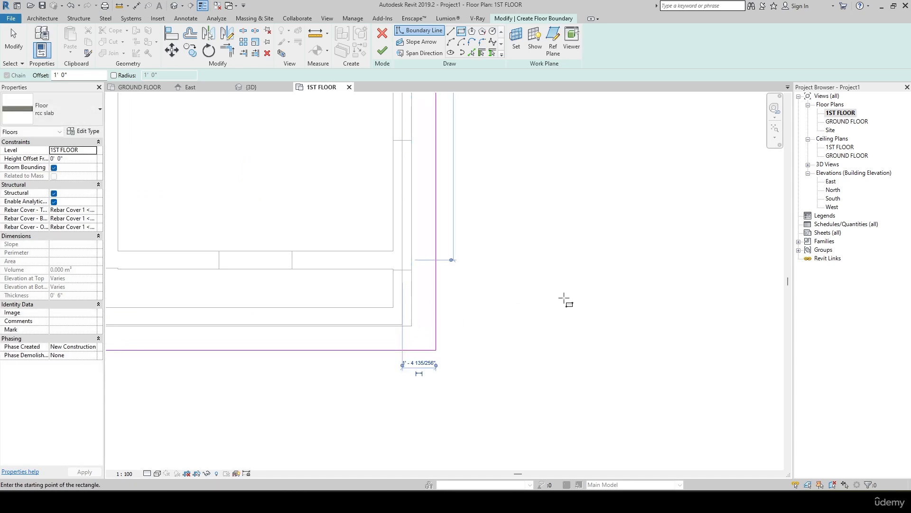
Step: Finish the rcc slab boundary and attach the walls reaching the 1ST FLOOR level to the slab's bottom
{"action": "scroll", "coordinate": [565, 299], "scroll_direction": "down", "scroll_amount": 2}
{"action": "left_click", "coordinate": [382, 51]}
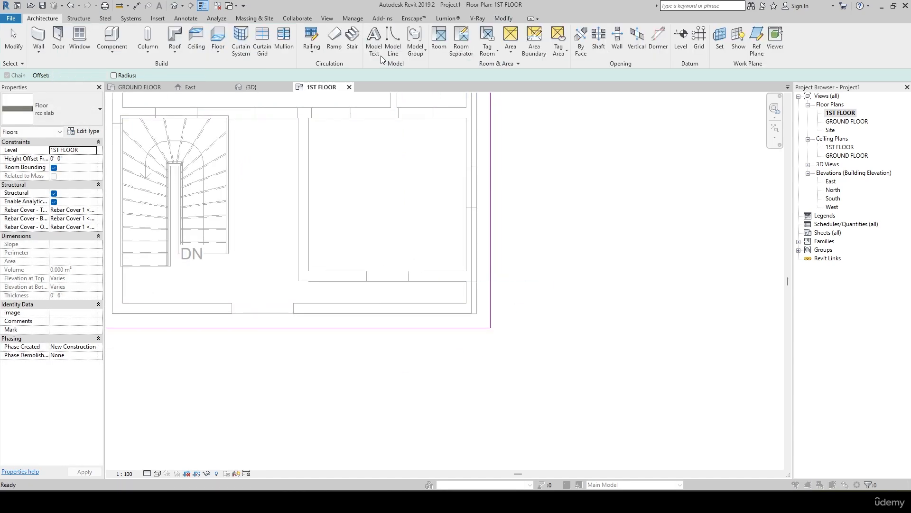
{"action": "scroll", "coordinate": [480, 228], "scroll_direction": "down", "scroll_amount": 4}
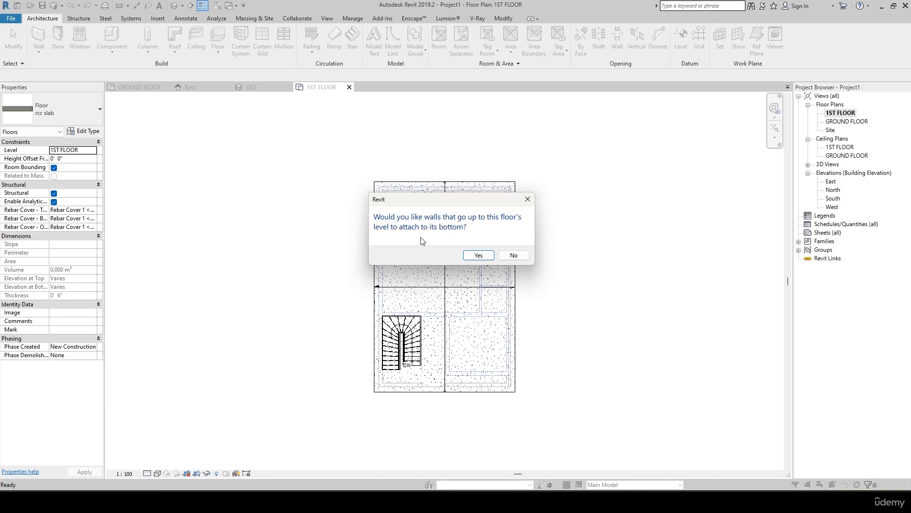
{"action": "left_click", "coordinate": [478, 255]}
{"action": "scroll", "coordinate": [569, 237], "scroll_direction": "up", "scroll_amount": 4}
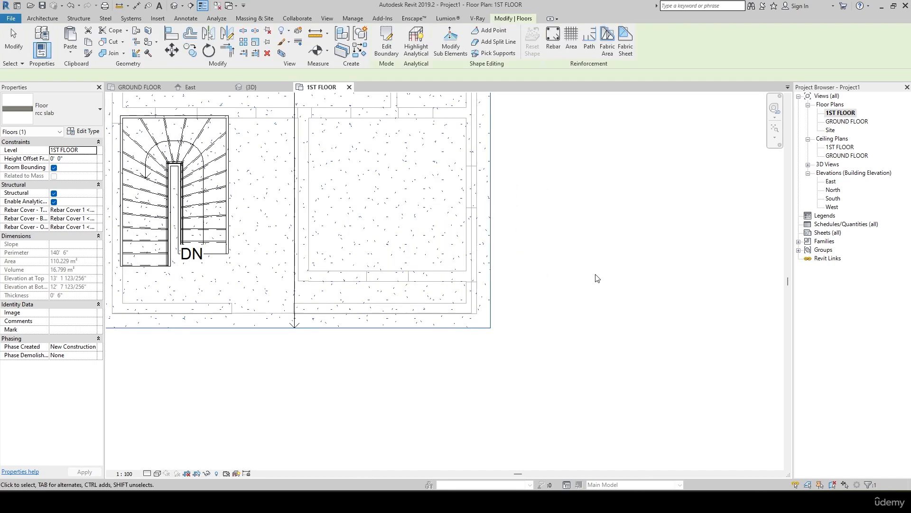
Step: Inspect the rcc slab over the house and the stair area in 3D from several sides
{"action": "left_click", "coordinate": [252, 87]}
{"action": "scroll", "coordinate": [567, 268], "scroll_direction": "down", "scroll_amount": 2}
{"action": "middle_click_drag", "start_coordinate": [561, 292], "coordinate": [631, 405], "text": "shift"}
{"action": "scroll", "coordinate": [525, 348], "scroll_direction": "up", "scroll_amount": 4}
{"action": "scroll", "coordinate": [514, 334], "scroll_direction": "up", "scroll_amount": 2}
{"action": "middle_click_drag", "start_coordinate": [544, 280], "coordinate": [595, 377]}
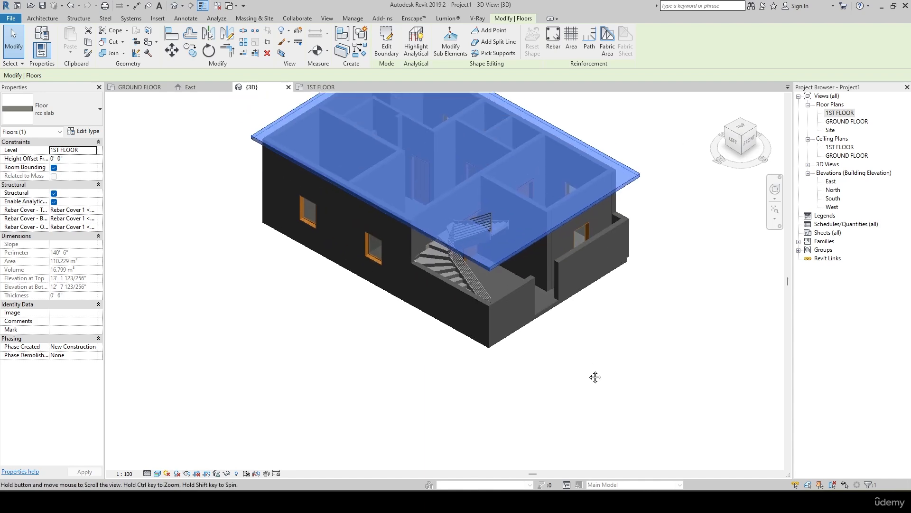
{"action": "left_click", "coordinate": [565, 334]}
{"action": "middle_click_drag", "start_coordinate": [679, 361], "coordinate": [601, 394], "text": "shift"}
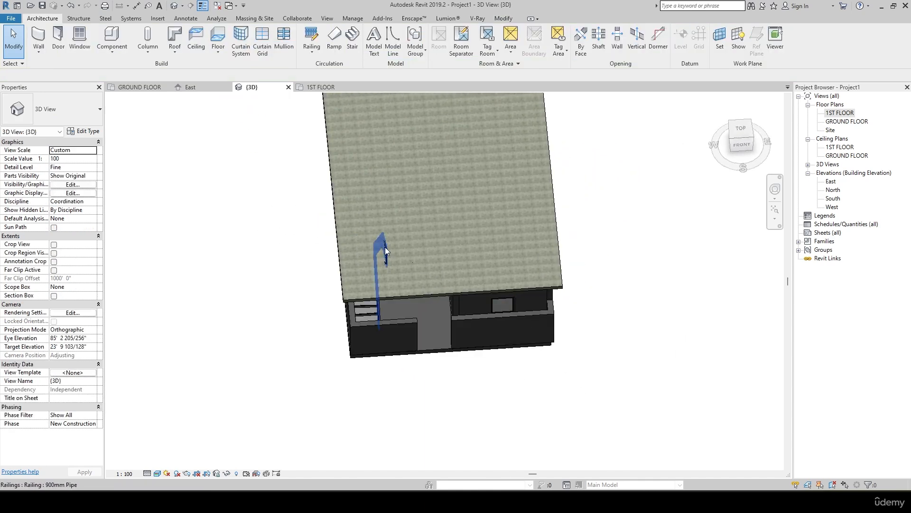
{"action": "scroll", "coordinate": [426, 247], "scroll_direction": "down", "scroll_amount": 2}
{"action": "middle_click_drag", "start_coordinate": [426, 246], "coordinate": [424, 280], "text": "shift"}
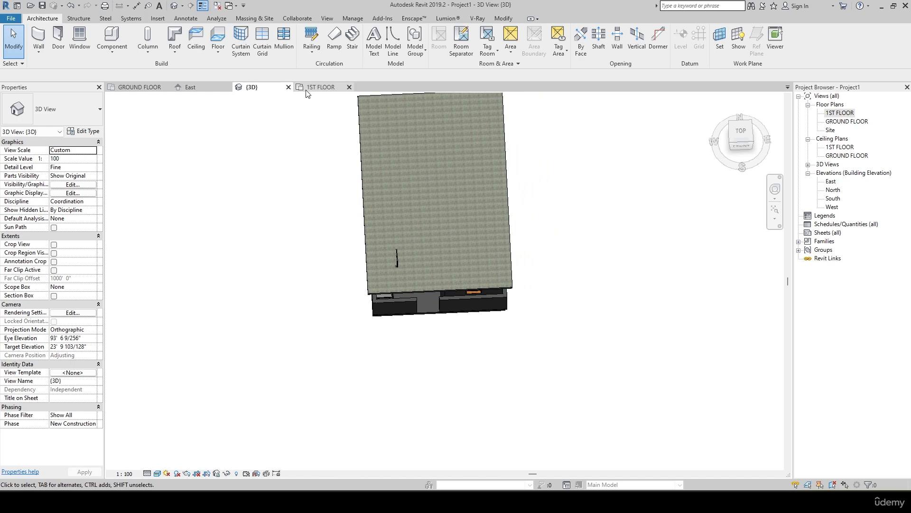
Step: Create a rectangular shaft opening around the full stair outline on the 1ST FLOOR plan to cut the rcc slab
{"action": "left_click", "coordinate": [320, 87]}
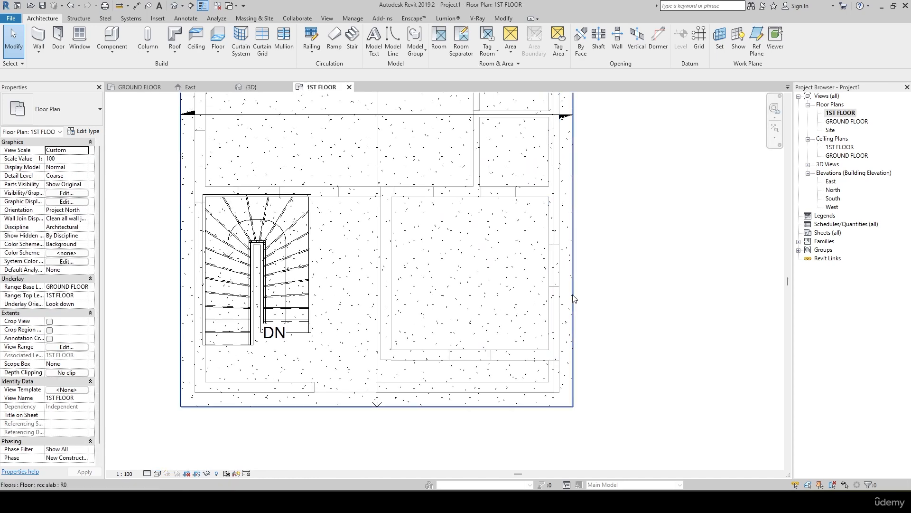
{"action": "left_click", "coordinate": [571, 296]}
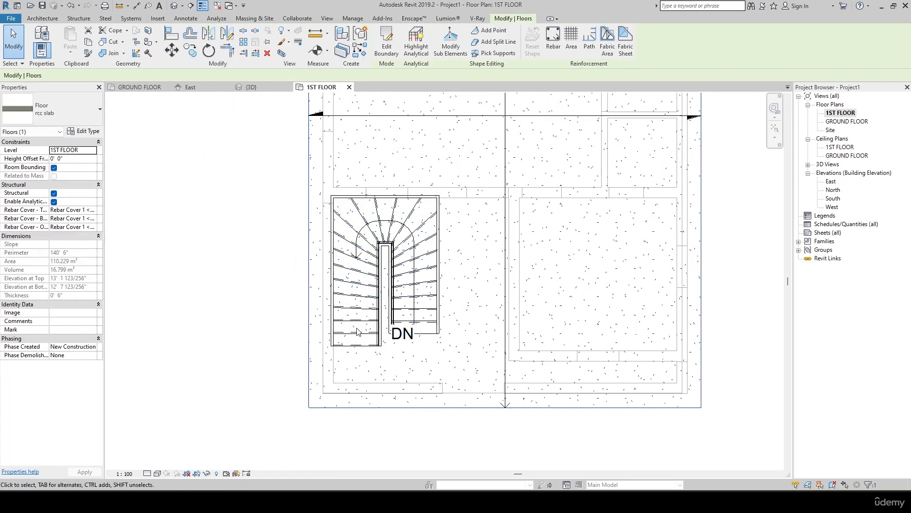
{"action": "middle_click_drag", "start_coordinate": [247, 230], "coordinate": [273, 265]}
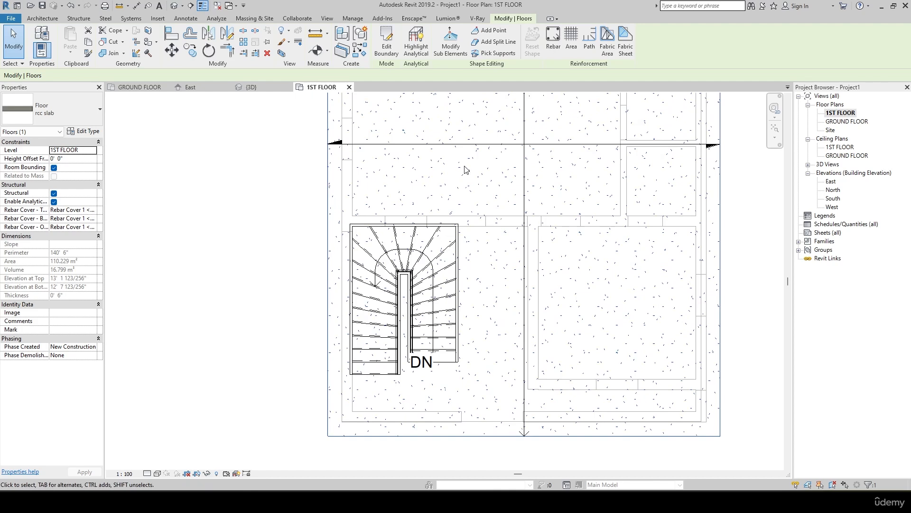
{"action": "left_click", "coordinate": [41, 19]}
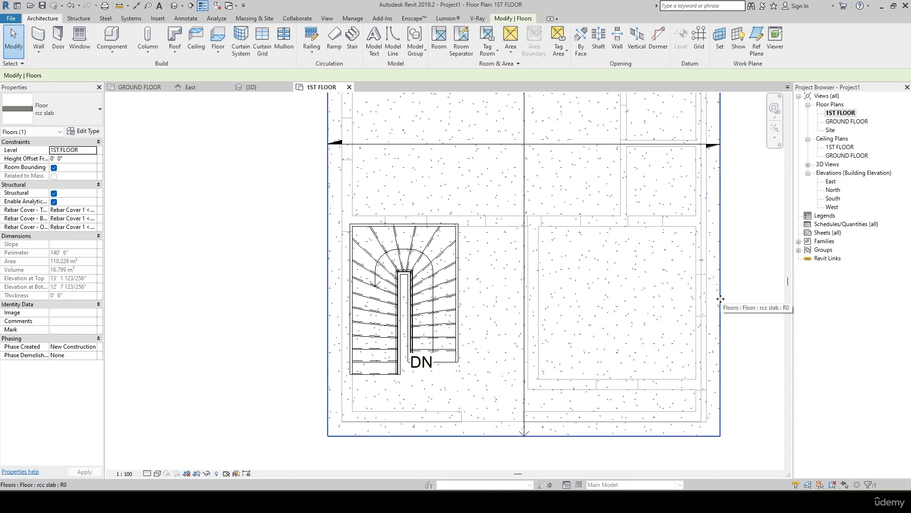
{"action": "left_click", "coordinate": [597, 43]}
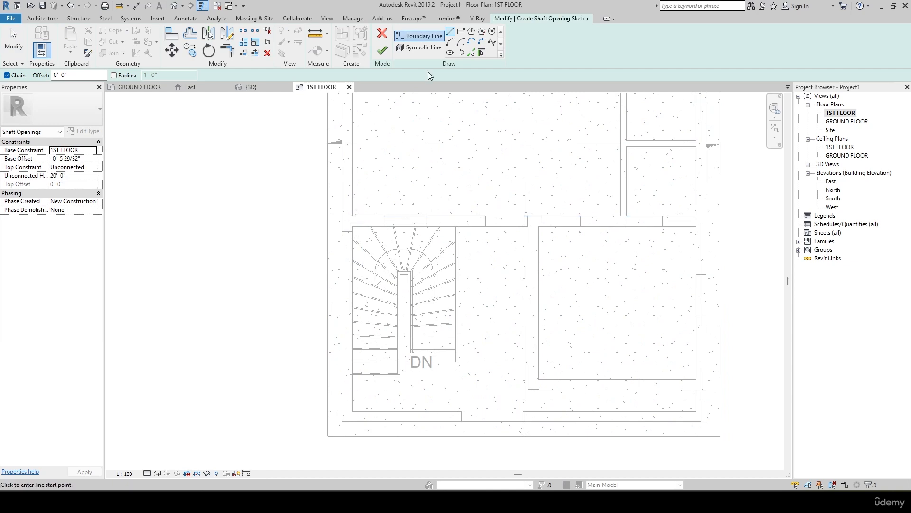
{"action": "left_click", "coordinate": [458, 34]}
{"action": "left_click", "coordinate": [351, 226]}
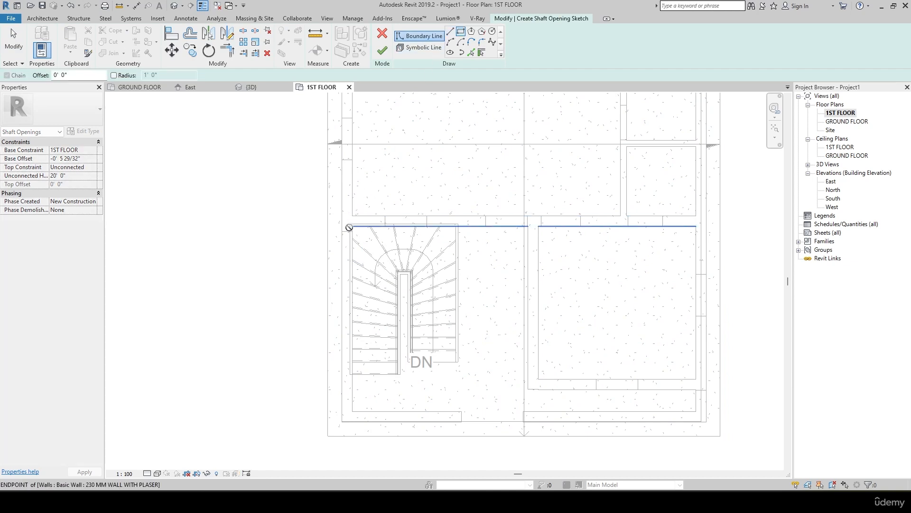
{"action": "left_click", "coordinate": [459, 375]}
{"action": "left_click", "coordinate": [383, 50]}
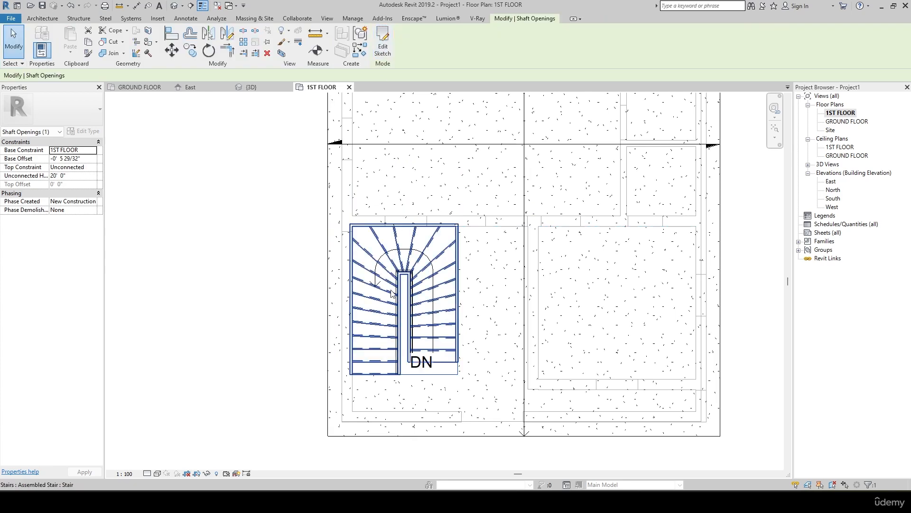
Step: Examine the slab opening above the stair in 3D from several sides and check the stair on the GROUND FLOOR plan
{"action": "left_click", "coordinate": [249, 87]}
{"action": "middle_click_drag", "start_coordinate": [427, 162], "coordinate": [565, 151], "text": "shift"}
{"action": "left_click", "coordinate": [600, 242]}
{"action": "middle_click_drag", "start_coordinate": [556, 293], "coordinate": [605, 246], "text": "shift"}
{"action": "scroll", "coordinate": [464, 288], "scroll_direction": "up", "scroll_amount": 2}
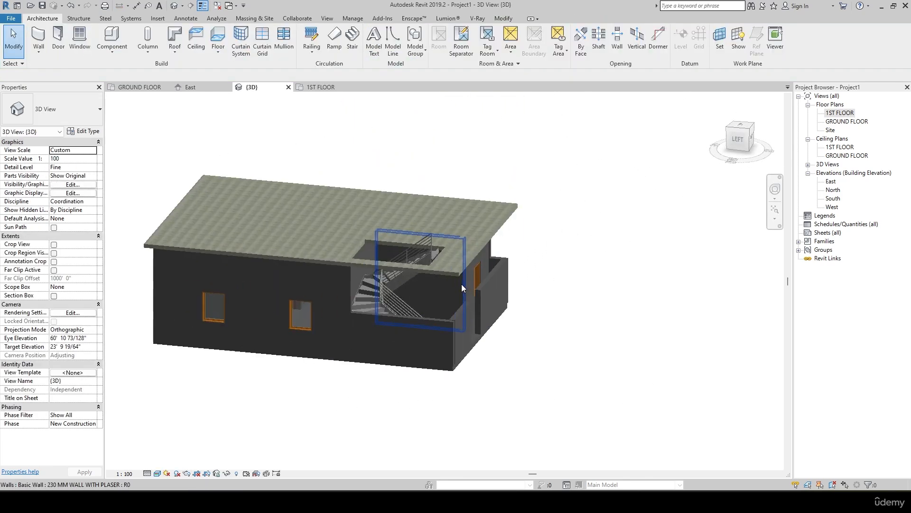
{"action": "middle_click_drag", "start_coordinate": [464, 288], "coordinate": [387, 251], "text": "shift"}
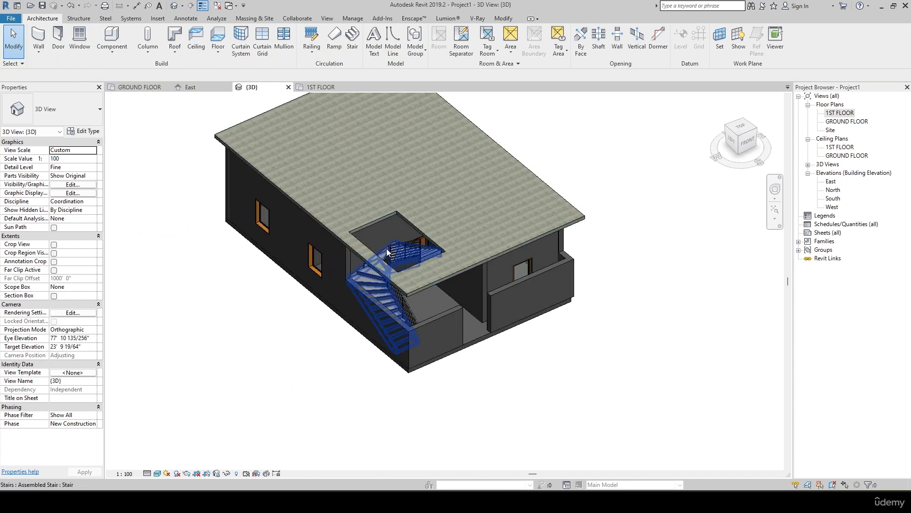
{"action": "middle_click_drag", "start_coordinate": [389, 90], "coordinate": [458, 317], "text": "shift"}
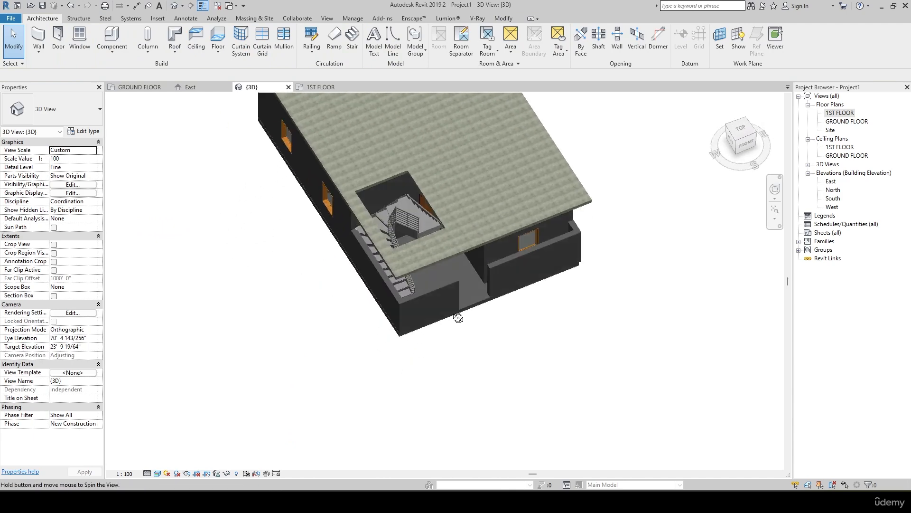
{"action": "scroll", "coordinate": [410, 192], "scroll_direction": "up", "scroll_amount": 2}
{"action": "middle_click_drag", "start_coordinate": [411, 192], "coordinate": [435, 270], "text": "shift"}
{"action": "scroll", "coordinate": [516, 235], "scroll_direction": "up", "scroll_amount": 2}
{"action": "left_click", "coordinate": [140, 88]}
{"action": "scroll", "coordinate": [359, 271], "scroll_direction": "up", "scroll_amount": 2}
{"action": "middle_click_drag", "start_coordinate": [359, 272], "coordinate": [346, 141]}
Step: Edit the shaft opening's sketch on the 1ST FLOOR plan, adding boundary lines that step around the shorter stair flight's end
{"action": "left_click", "coordinate": [323, 87]}
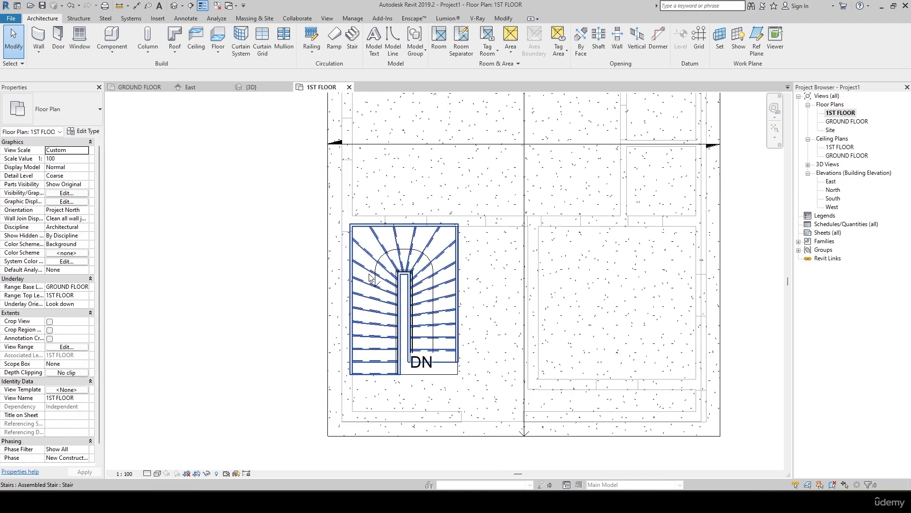
{"action": "scroll", "coordinate": [412, 302], "scroll_direction": "up", "scroll_amount": 4}
{"action": "left_click", "coordinate": [425, 298]}
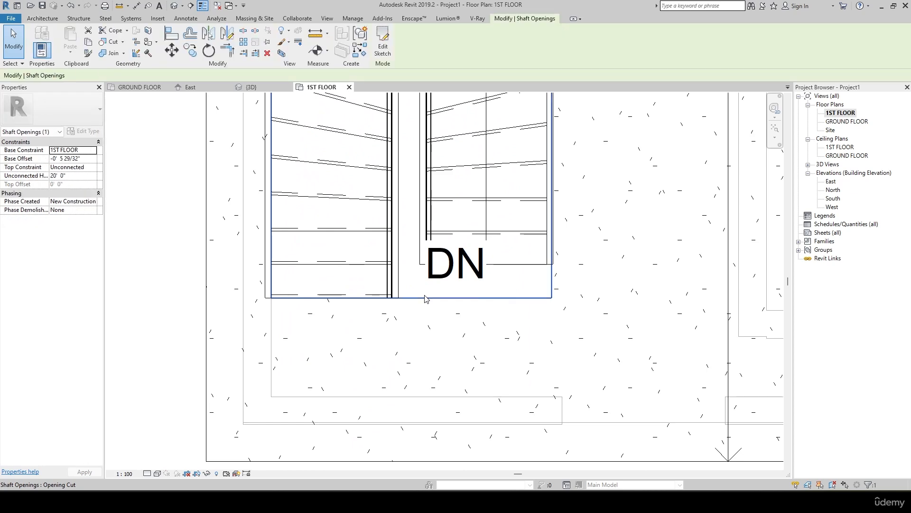
{"action": "scroll", "coordinate": [392, 319], "scroll_direction": "down", "scroll_amount": 2}
{"action": "scroll", "coordinate": [393, 320], "scroll_direction": "down", "scroll_amount": 2}
{"action": "middle_click_drag", "start_coordinate": [393, 319], "coordinate": [403, 377]}
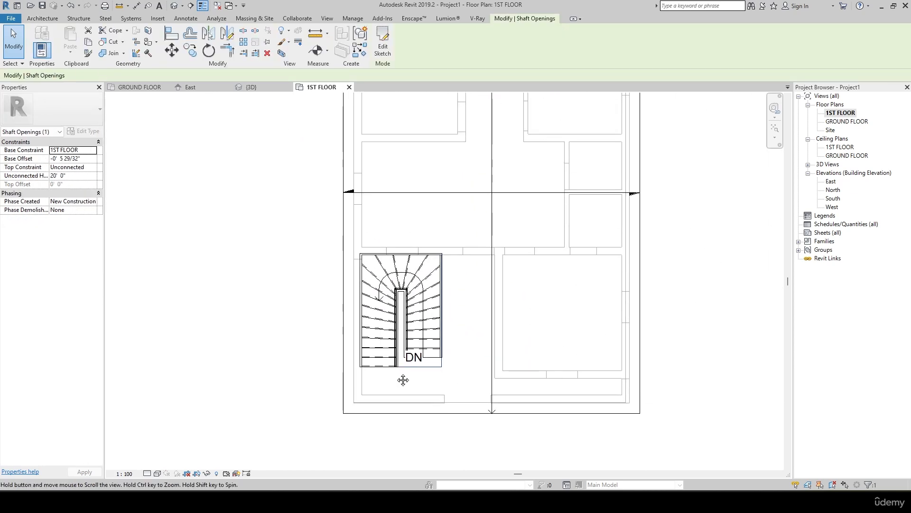
{"action": "scroll", "coordinate": [413, 388], "scroll_direction": "up", "scroll_amount": 2}
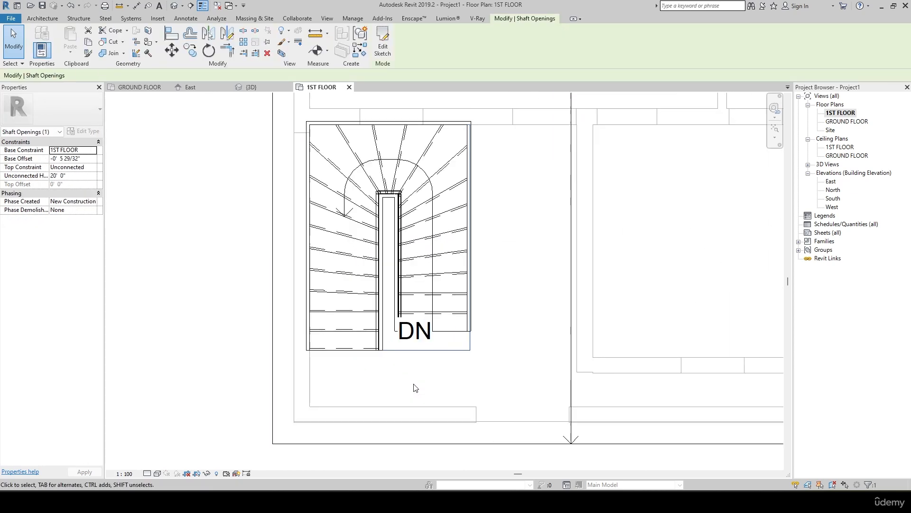
{"action": "double_click", "coordinate": [413, 347]}
{"action": "scroll", "coordinate": [415, 350], "scroll_direction": "up", "scroll_amount": 4}
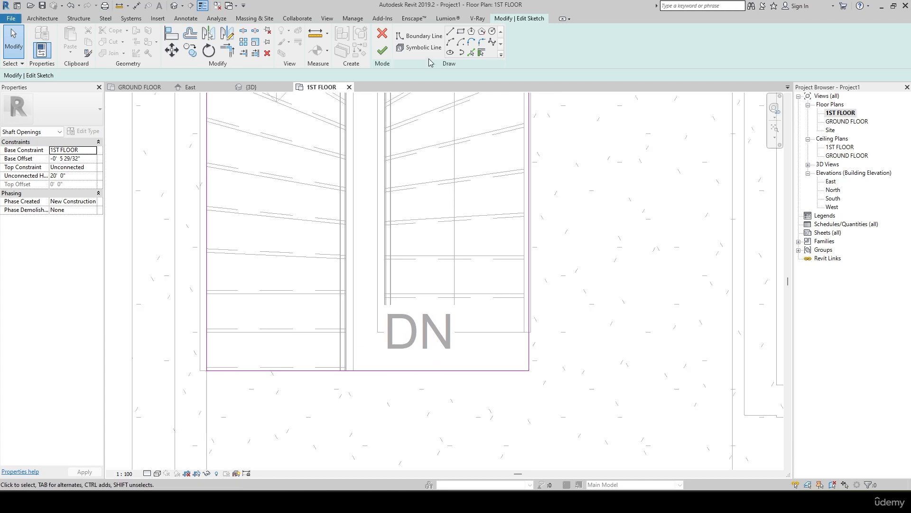
{"action": "left_click", "coordinate": [450, 31]}
{"action": "left_click", "coordinate": [353, 370]}
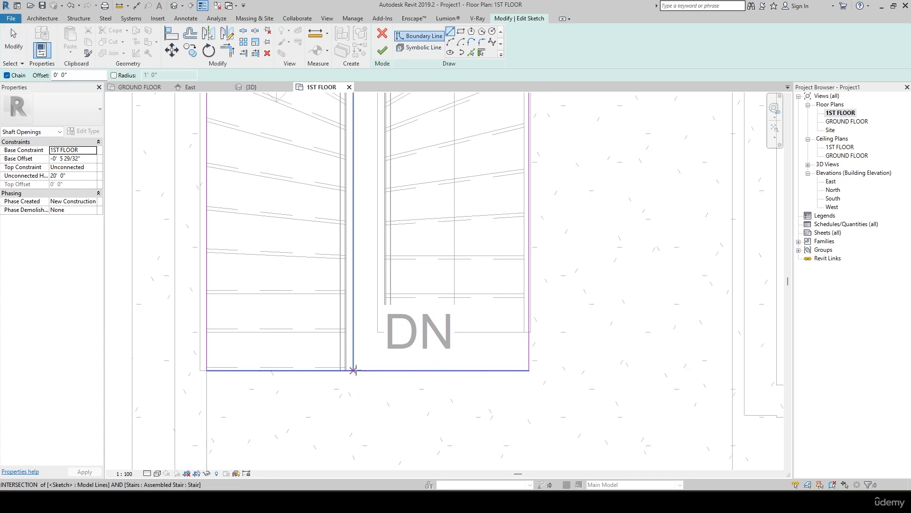
{"action": "left_click", "coordinate": [353, 331]}
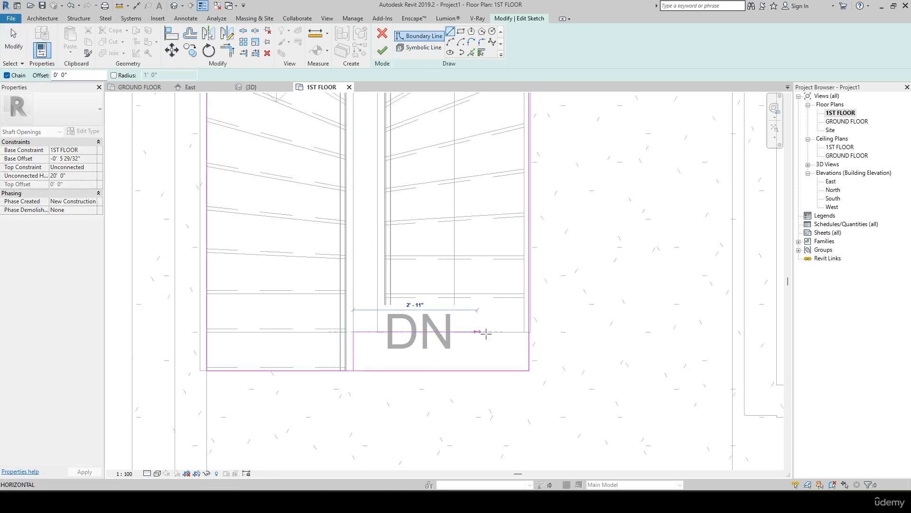
{"action": "left_click", "coordinate": [531, 331]}
{"action": "key", "text": "Escape"}
{"action": "key", "text": "Escape"}
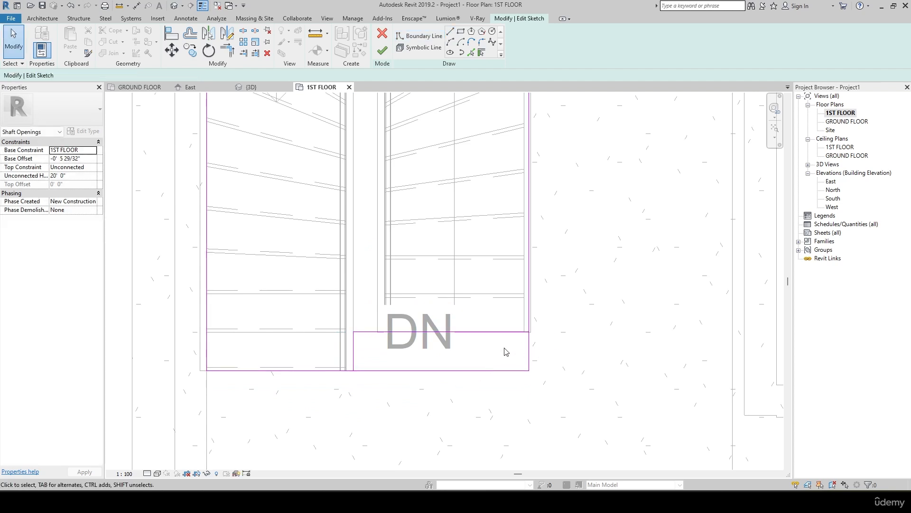
Step: Trim the shaft opening's boundary lines into a stepped outline following both stair flights and finish the sketch
{"action": "key", "text": "t"}
{"action": "key", "text": "r"}
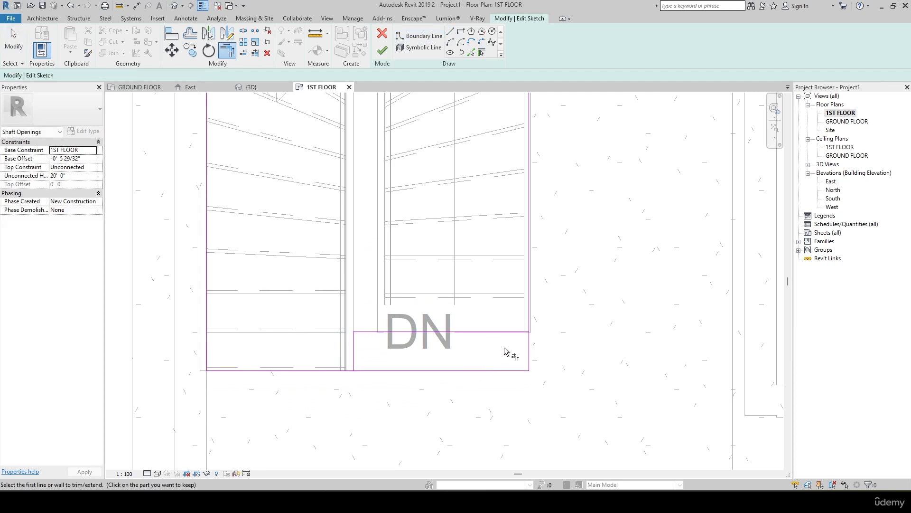
{"action": "left_click", "coordinate": [530, 321]}
{"action": "left_click", "coordinate": [513, 338]}
{"action": "left_click", "coordinate": [338, 372]}
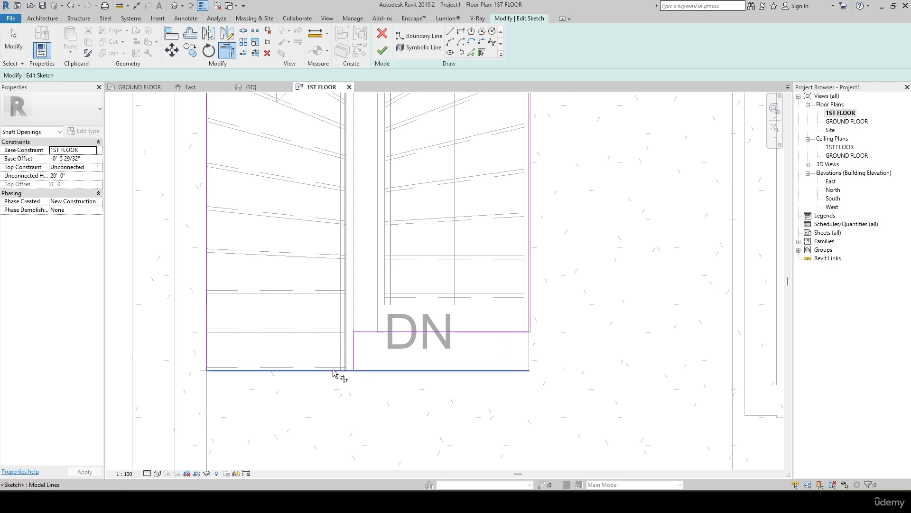
{"action": "left_click", "coordinate": [356, 355]}
{"action": "left_click", "coordinate": [382, 50]}
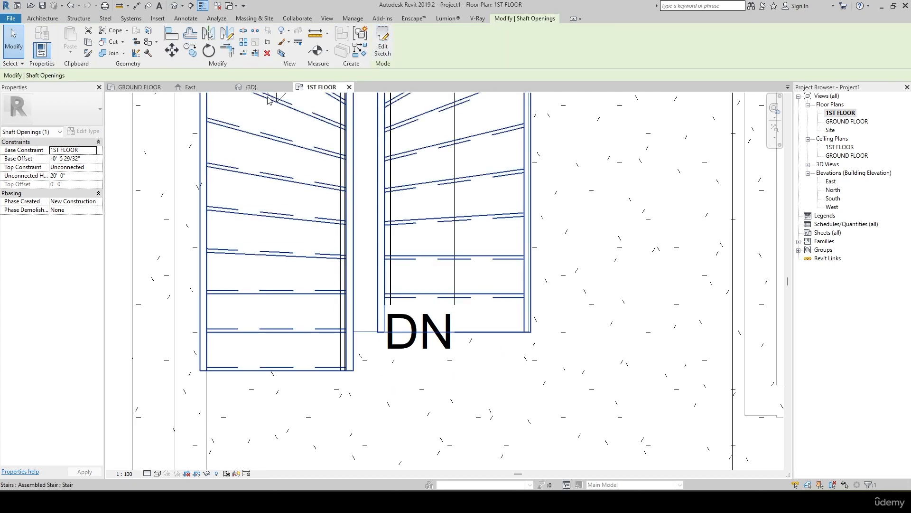
Step: Check the reshaped stair opening in 3D and review the whole rcc slab on the 1ST FLOOR plan
{"action": "left_click", "coordinate": [254, 87]}
{"action": "middle_click_drag", "start_coordinate": [369, 234], "coordinate": [427, 124], "text": "shift"}
{"action": "key", "text": "Escape"}
{"action": "left_click", "coordinate": [321, 87]}
{"action": "scroll", "coordinate": [331, 295], "scroll_direction": "down", "scroll_amount": 5}
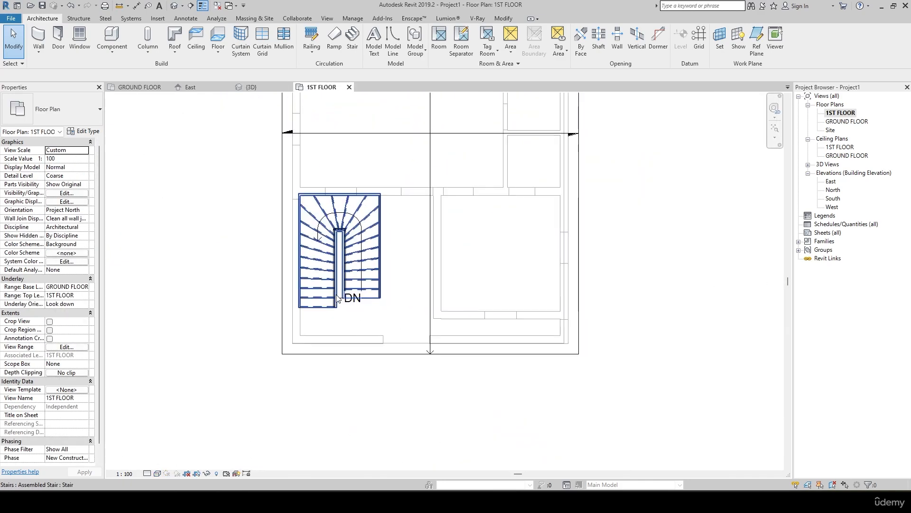
{"action": "left_click", "coordinate": [494, 255]}
{"action": "left_click", "coordinate": [495, 255]}
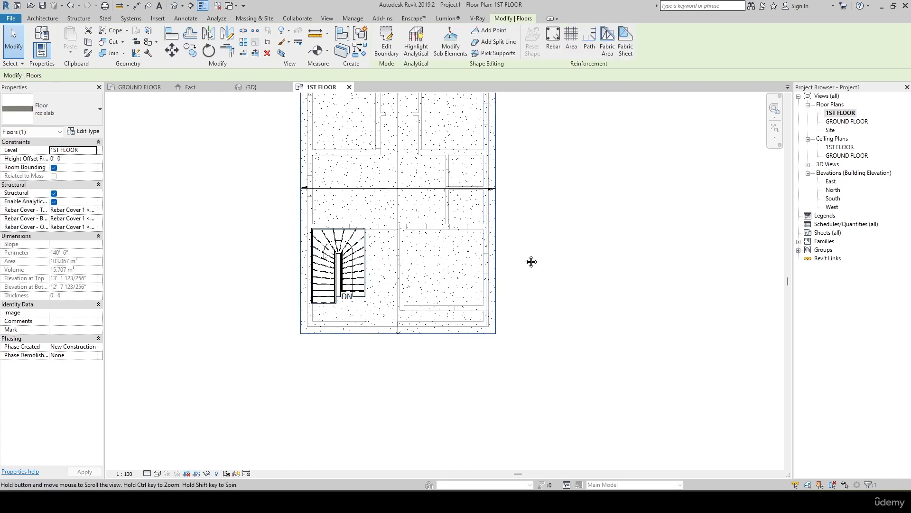
{"action": "middle_click_drag", "start_coordinate": [530, 261], "coordinate": [519, 336]}
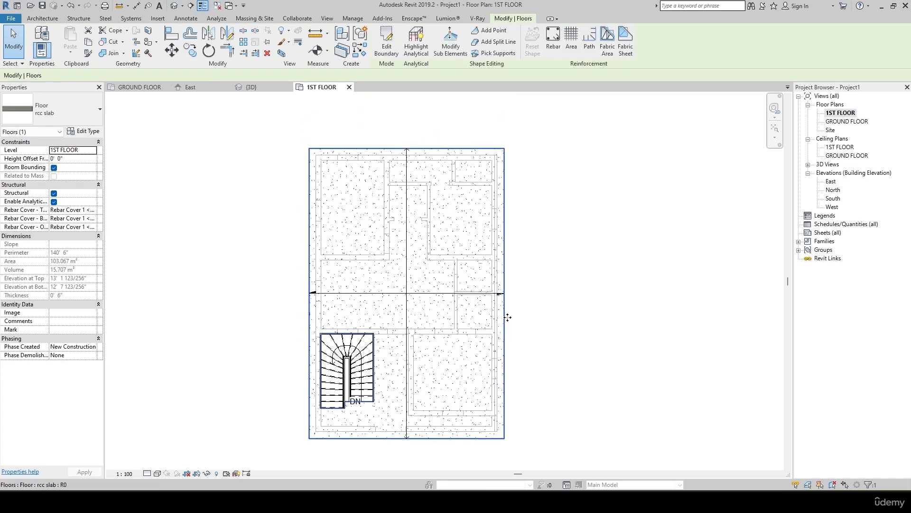
{"action": "scroll", "coordinate": [501, 303], "scroll_direction": "up", "scroll_amount": 2}
{"action": "middle_click_drag", "start_coordinate": [502, 305], "coordinate": [557, 362]}
{"action": "middle_click_drag", "start_coordinate": [329, 199], "coordinate": [299, 140]}
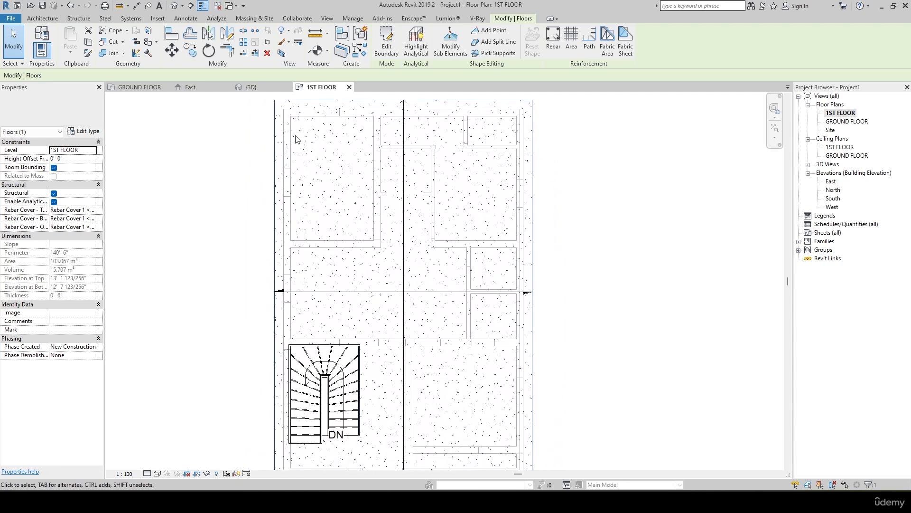
{"action": "middle_click_drag", "start_coordinate": [166, 179], "coordinate": [188, 227]}
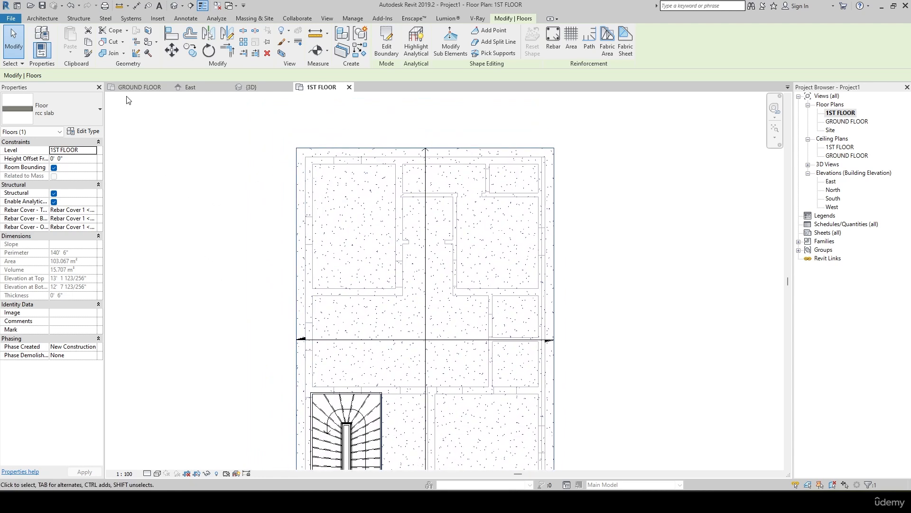
Step: Start a wall on the 1ST FLOOR plan using a duplicate of 230 MM WALL WITH PLASER named parapet wall, with unconnected height 3' 0"
{"action": "key", "text": "w"}
{"action": "key", "text": "a"}
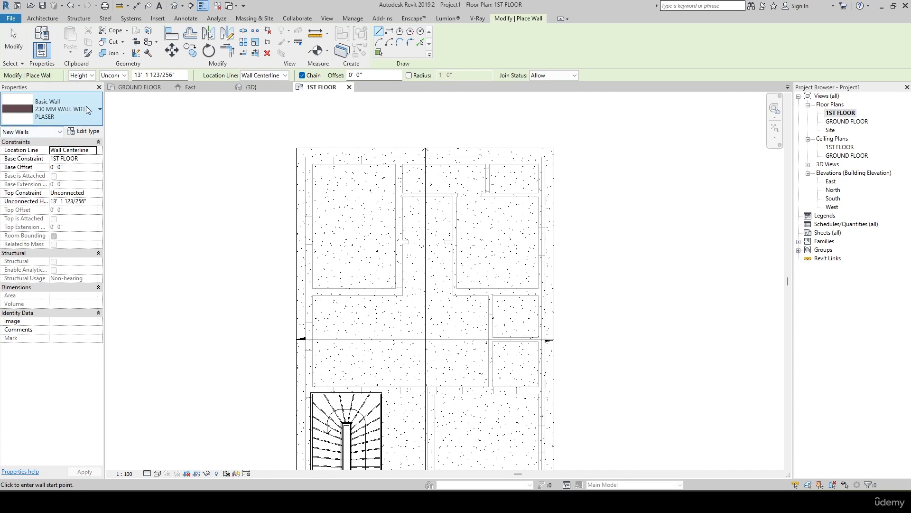
{"action": "left_click", "coordinate": [84, 131]}
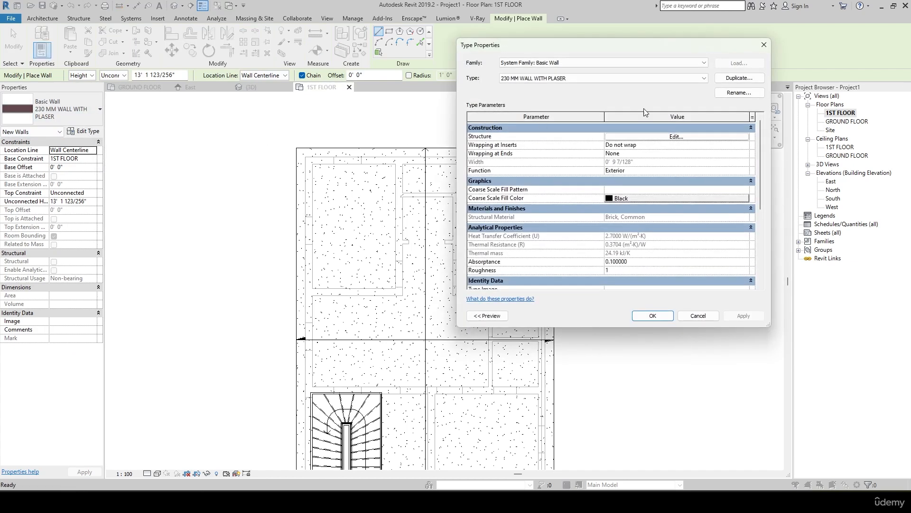
{"action": "left_click", "coordinate": [731, 79]}
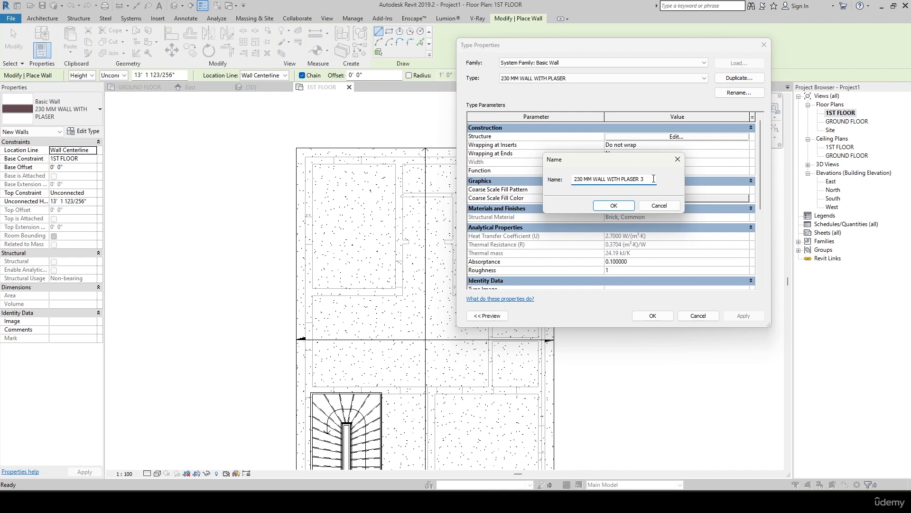
{"action": "type", "text": "parapet wall"}
{"action": "left_click", "coordinate": [598, 208]}
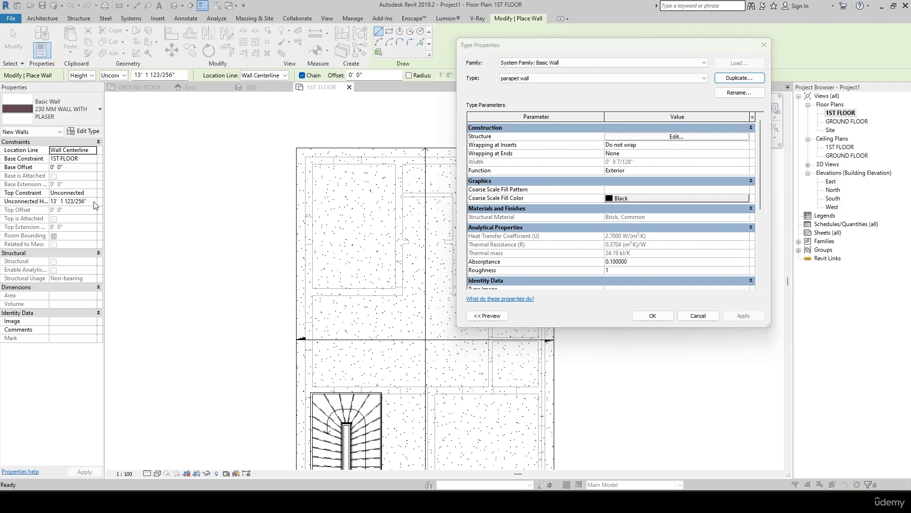
{"action": "left_click", "coordinate": [653, 316]}
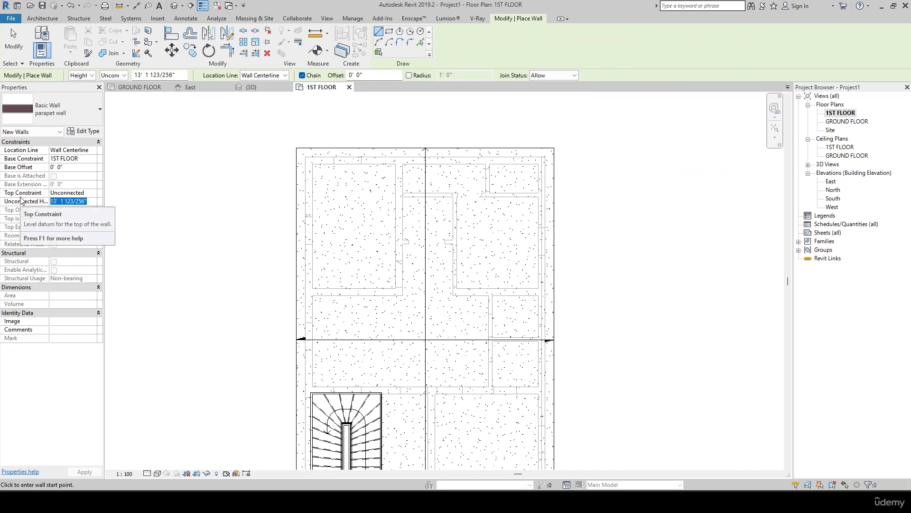
{"action": "type", "text": "3' 0"}
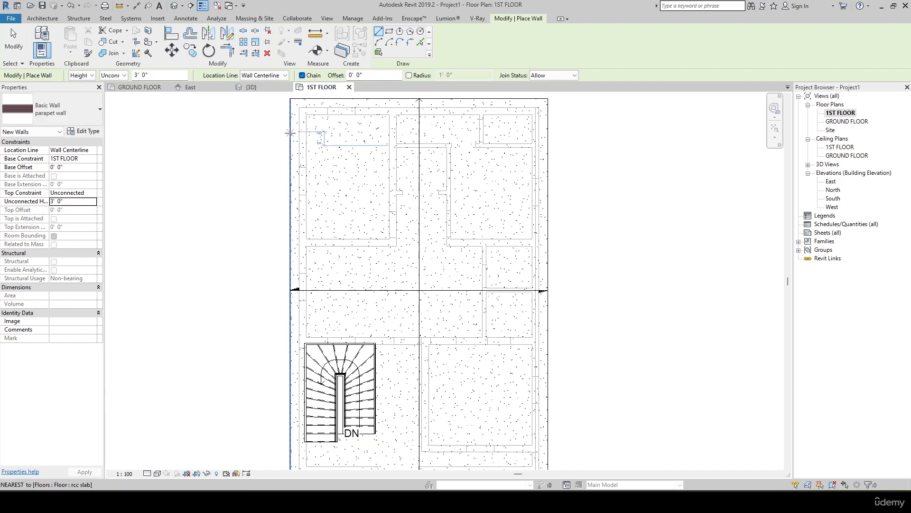
{"action": "middle_click_drag", "start_coordinate": [283, 189], "coordinate": [278, 139]}
{"action": "left_click", "coordinate": [301, 108]}
{"action": "middle_click_drag", "start_coordinate": [305, 329], "coordinate": [293, 202]}
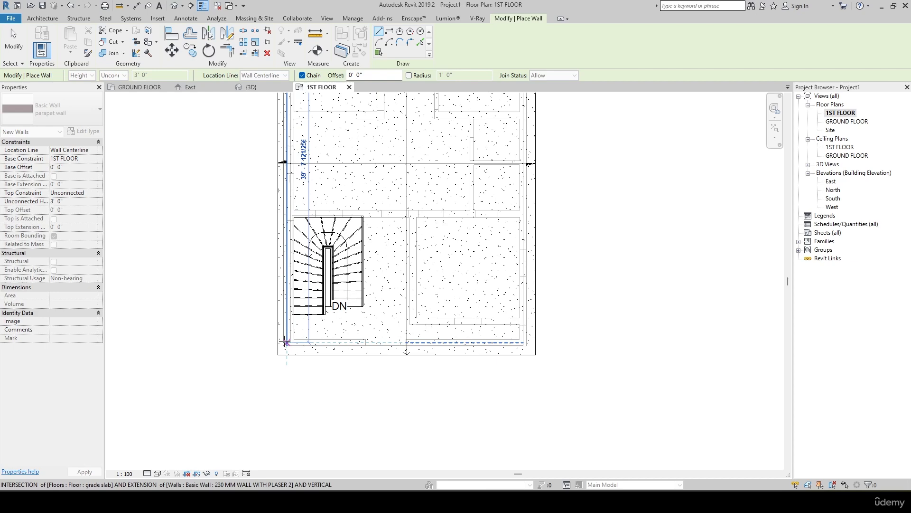
{"action": "key", "text": "Escape"}
{"action": "middle_click_drag", "start_coordinate": [300, 273], "coordinate": [307, 454]}
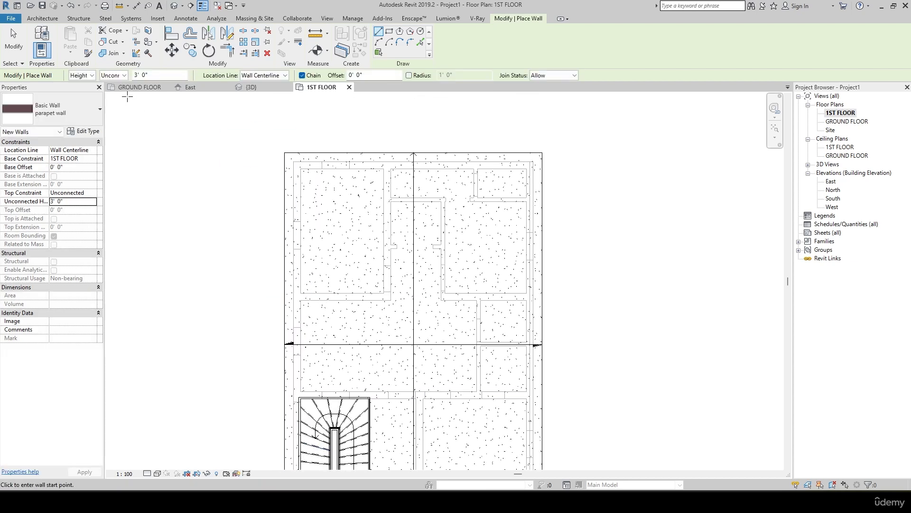
{"action": "left_click", "coordinate": [283, 76]}
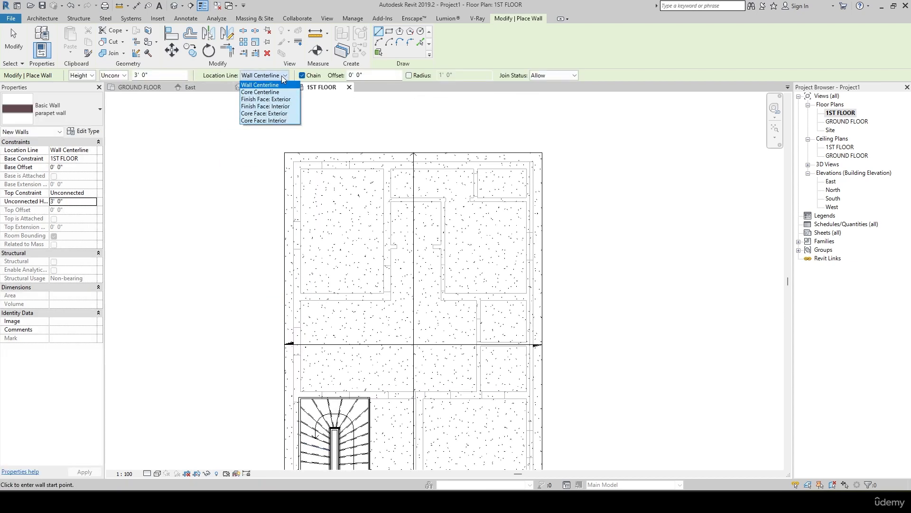
{"action": "left_click", "coordinate": [290, 107]}
{"action": "left_click", "coordinate": [299, 168]}
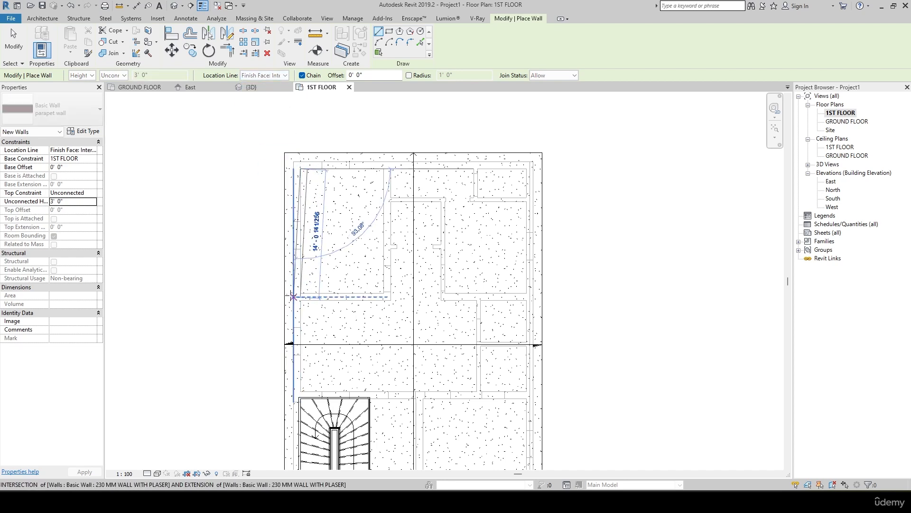
{"action": "middle_click_drag", "start_coordinate": [304, 311], "coordinate": [304, 295]}
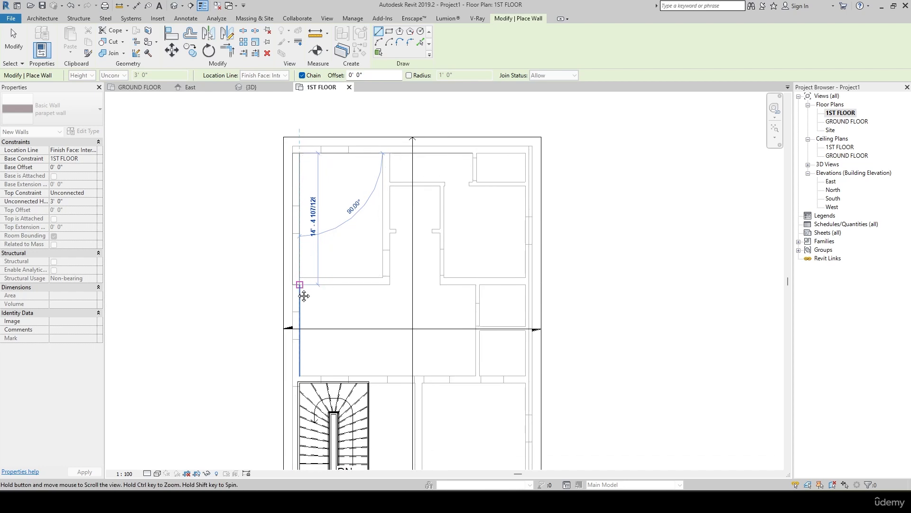
{"action": "key", "text": "Escape"}
{"action": "scroll", "coordinate": [303, 223], "scroll_direction": "up", "scroll_amount": 5}
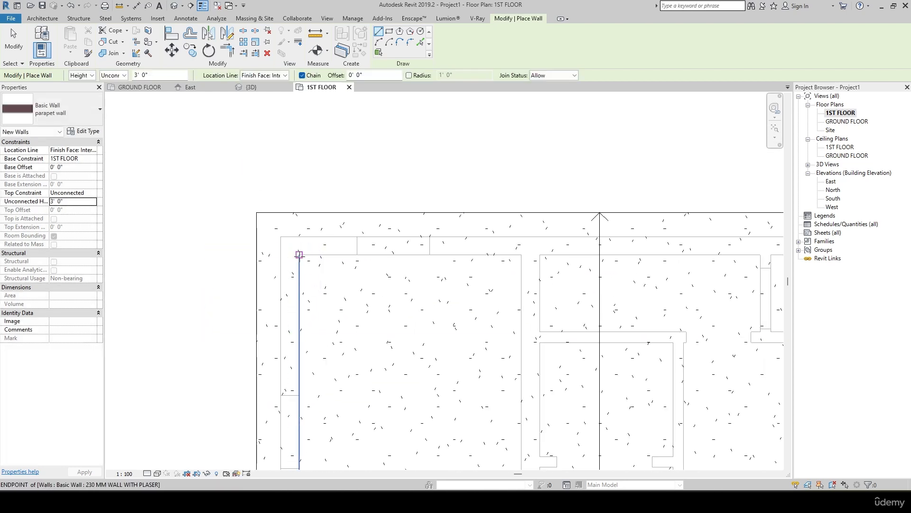
{"action": "left_click", "coordinate": [299, 255]}
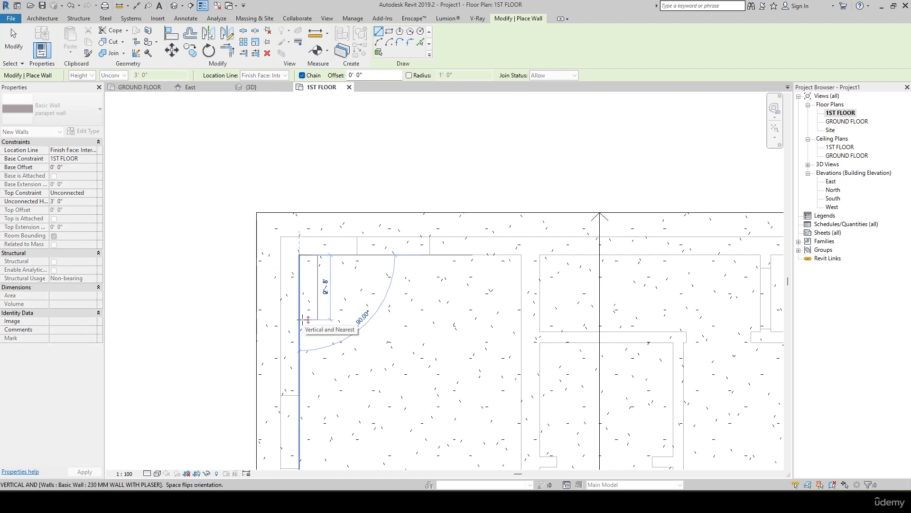
{"action": "key", "text": "Escape"}
Step: Draw chained parapet walls with location line Finish Face: Exterior along the inner faces of the west and south outer walls
{"action": "left_click", "coordinate": [285, 75]}
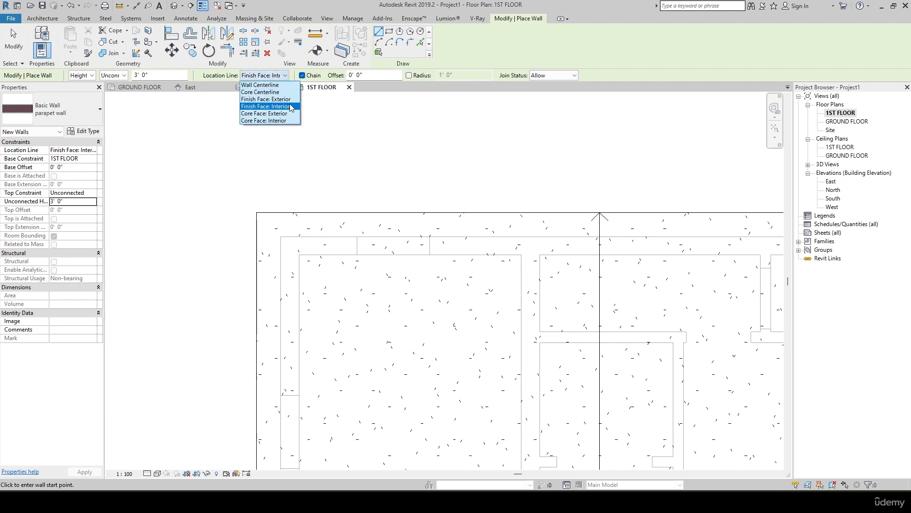
{"action": "left_click", "coordinate": [289, 101]}
{"action": "left_click", "coordinate": [299, 254]}
{"action": "middle_click_drag", "start_coordinate": [314, 367], "coordinate": [280, 168]}
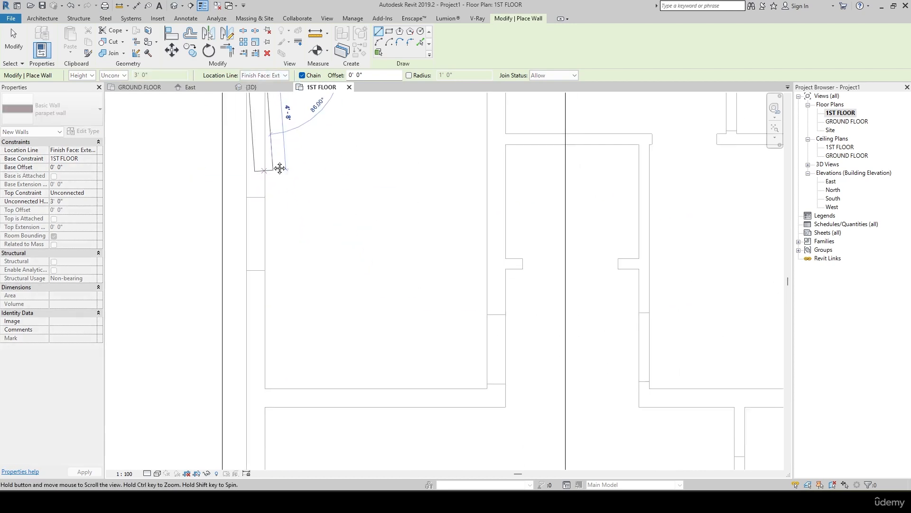
{"action": "scroll", "coordinate": [280, 168], "scroll_direction": "down", "scroll_amount": 4}
{"action": "scroll", "coordinate": [257, 304], "scroll_direction": "up", "scroll_amount": 4}
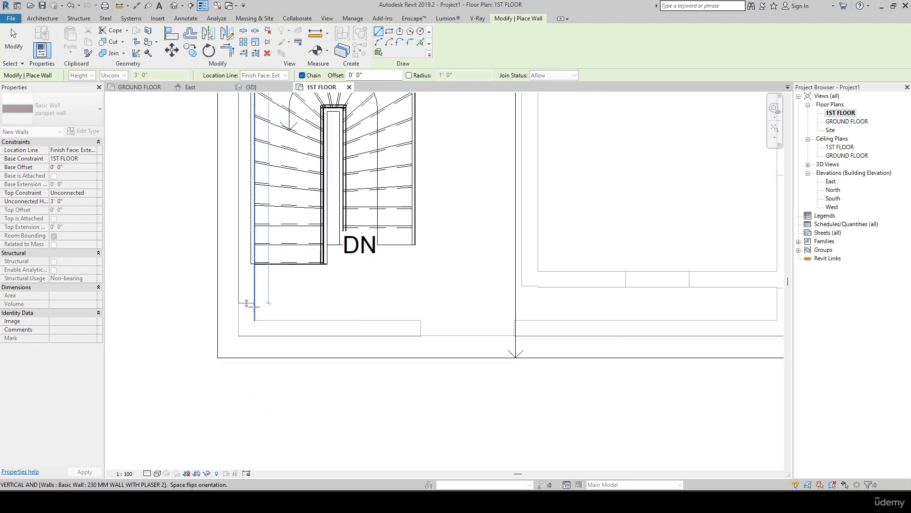
{"action": "left_click", "coordinate": [254, 316]}
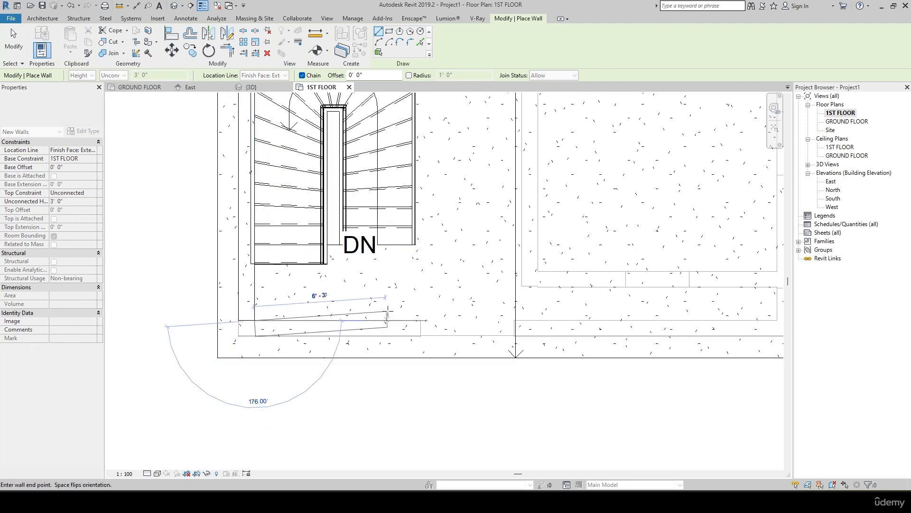
{"action": "middle_click_drag", "start_coordinate": [434, 316], "coordinate": [209, 303]}
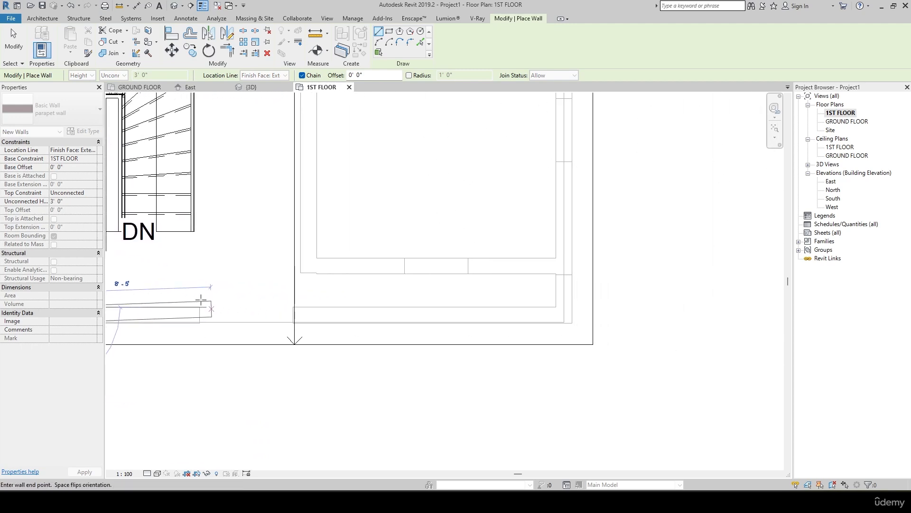
{"action": "left_click", "coordinate": [552, 307]}
Step: Continue the parapet wall along the east and north sides, closing the loop at the northwest starting corner
{"action": "scroll", "coordinate": [456, 313], "scroll_direction": "down", "scroll_amount": 5}
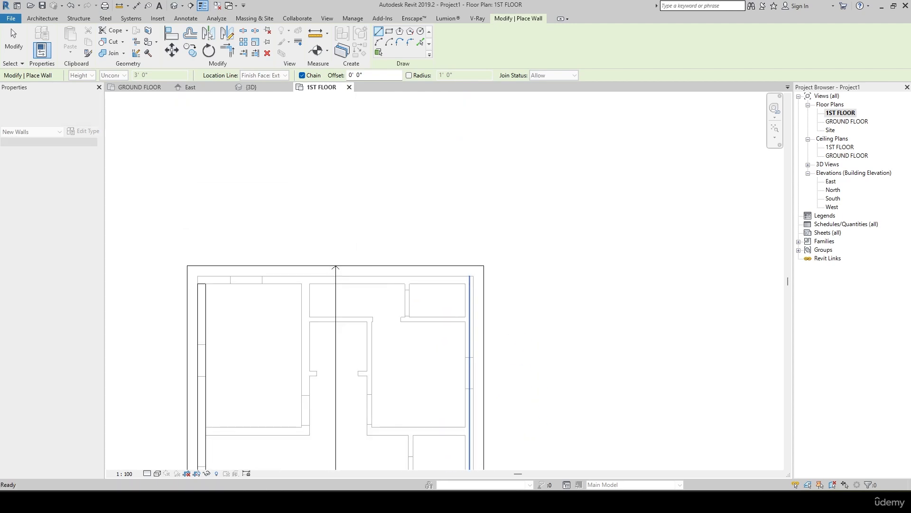
{"action": "scroll", "coordinate": [465, 290], "scroll_direction": "up", "scroll_amount": 4}
{"action": "scroll", "coordinate": [465, 291], "scroll_direction": "up", "scroll_amount": 1}
{"action": "left_click", "coordinate": [466, 275]}
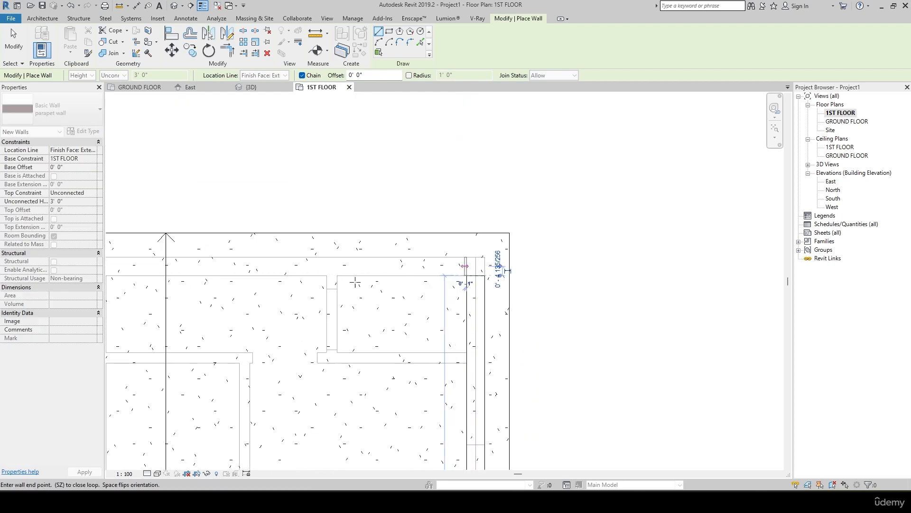
{"action": "middle_click_drag", "start_coordinate": [304, 277], "coordinate": [598, 234]}
{"action": "scroll", "coordinate": [354, 222], "scroll_direction": "down", "scroll_amount": 1}
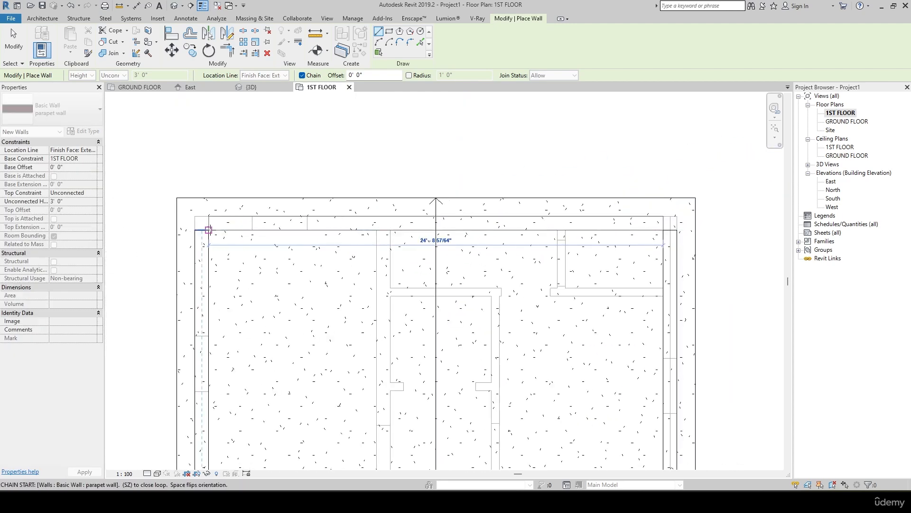
{"action": "left_click", "coordinate": [209, 230]}
{"action": "key", "text": "Escape"}
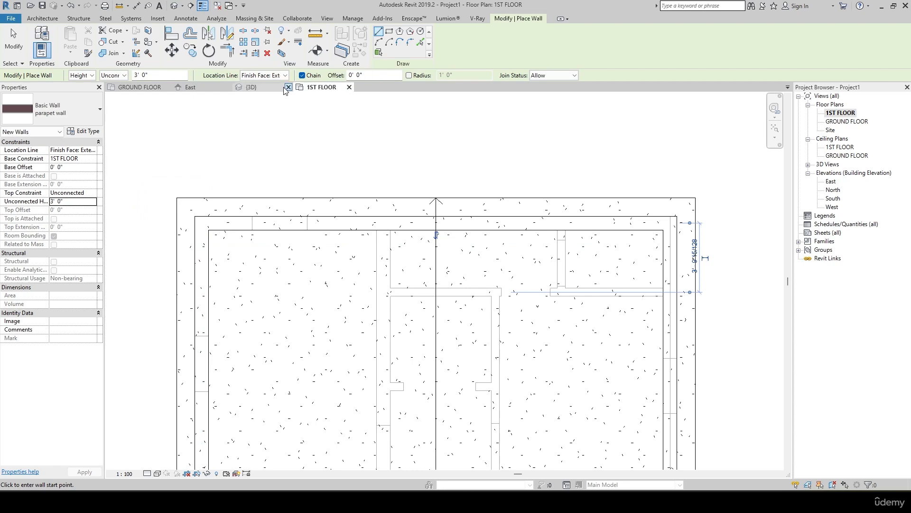
Step: Examine the parapet walls around the slab and the stair opening in 3D, and end the wall command
{"action": "left_click", "coordinate": [258, 90]}
{"action": "scroll", "coordinate": [340, 198], "scroll_direction": "down", "scroll_amount": 2}
{"action": "middle_click_drag", "start_coordinate": [333, 266], "coordinate": [575, 380], "text": "shift"}
{"action": "middle_click_drag", "start_coordinate": [392, 196], "coordinate": [136, 331], "text": "shift"}
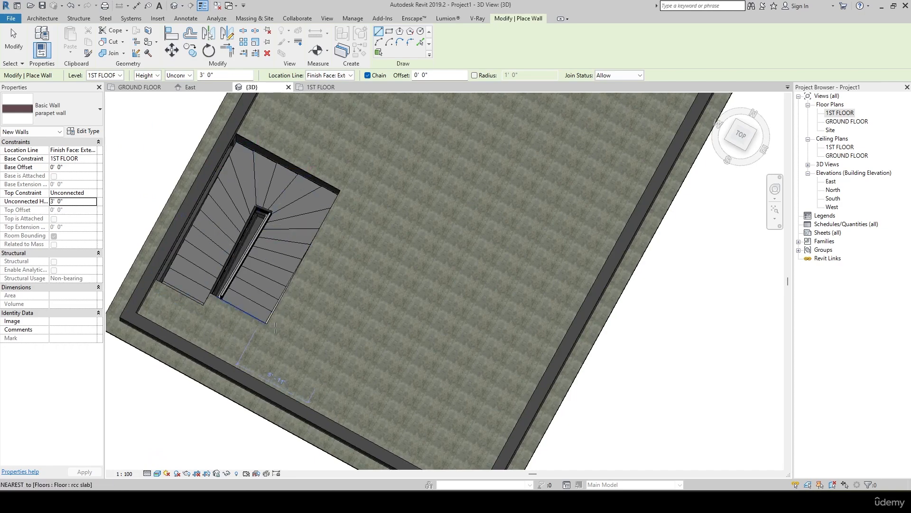
{"action": "middle_click_drag", "start_coordinate": [275, 328], "coordinate": [298, 289], "text": "shift"}
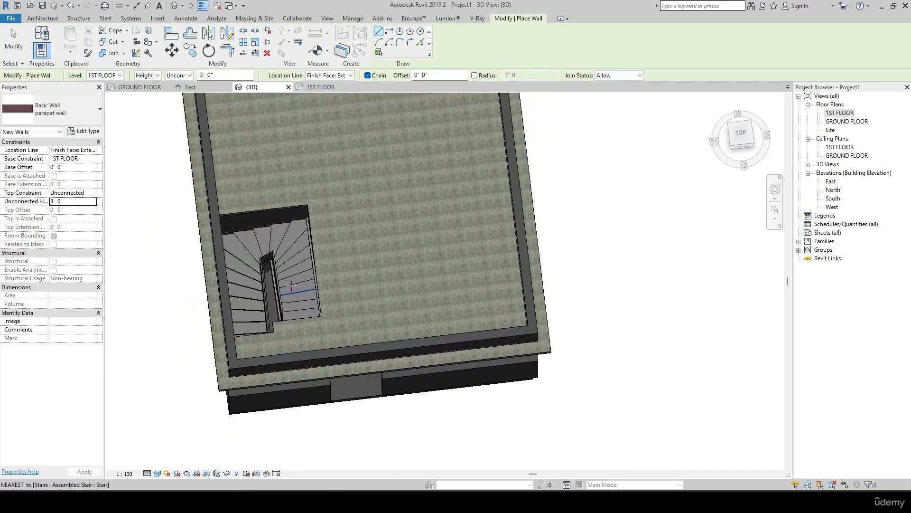
{"action": "key", "text": "Escape"}
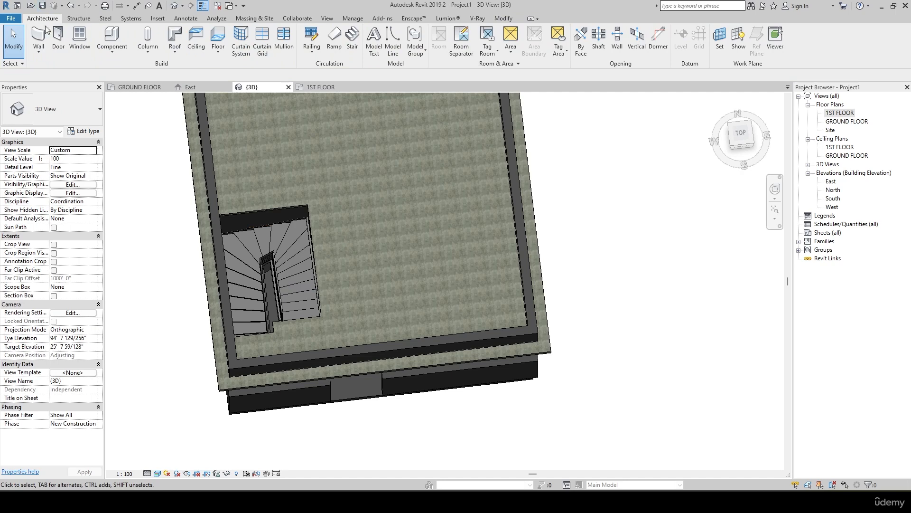
Step: Start a 900mm Pipe railing as a sketched path on the 1ST FLOOR plan and draw its first line along the stair opening's north edge
{"action": "left_click", "coordinate": [321, 87]}
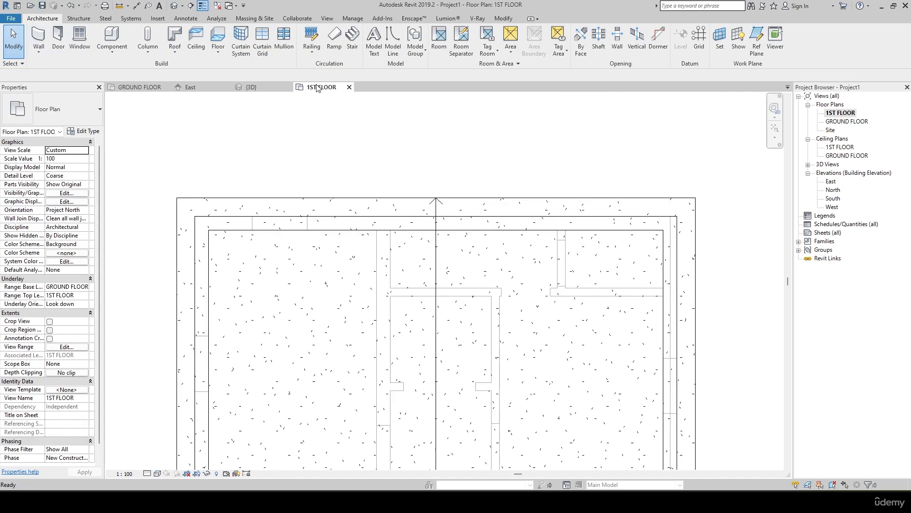
{"action": "scroll", "coordinate": [357, 220], "scroll_direction": "up", "scroll_amount": 5}
{"action": "middle_click_drag", "start_coordinate": [356, 217], "coordinate": [447, 170]}
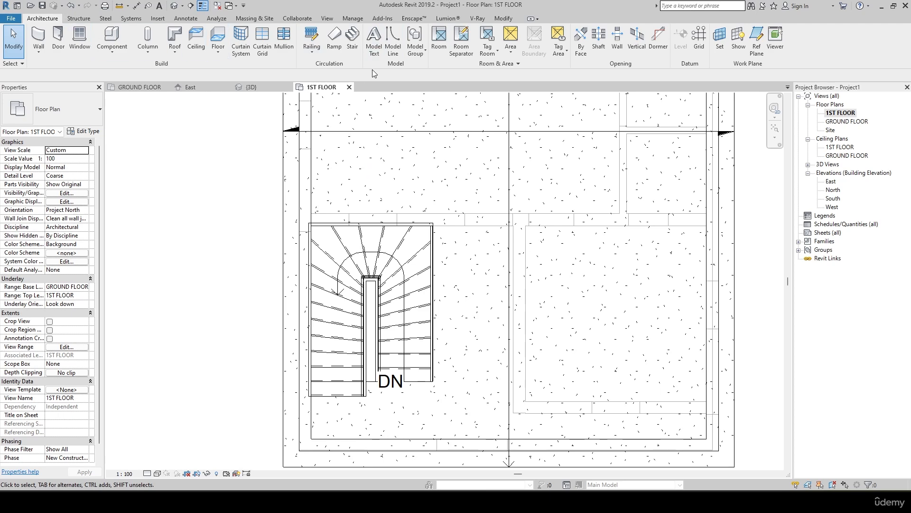
{"action": "left_click", "coordinate": [312, 49]}
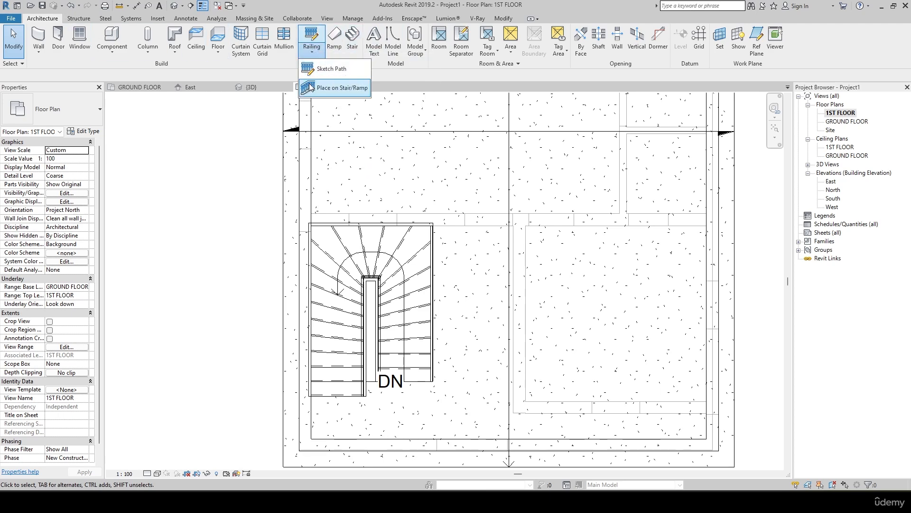
{"action": "left_click", "coordinate": [309, 71]}
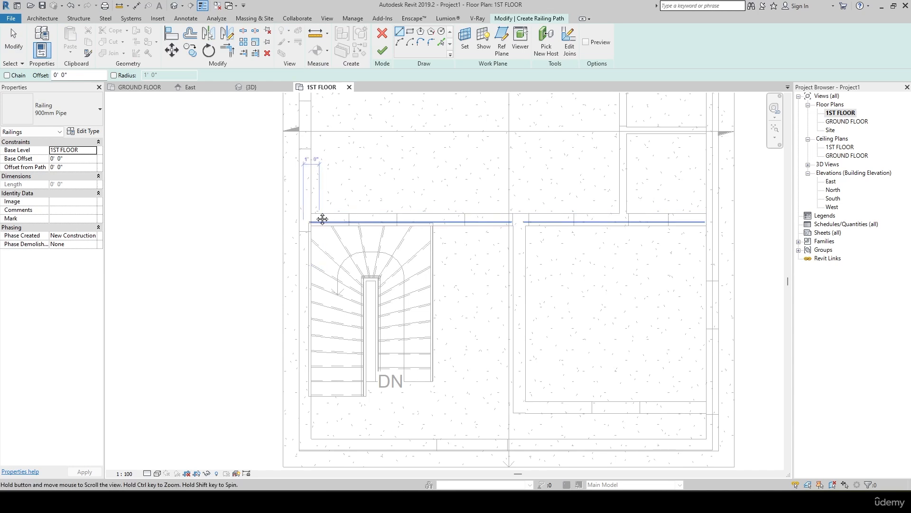
{"action": "middle_click_drag", "start_coordinate": [321, 217], "coordinate": [306, 176]}
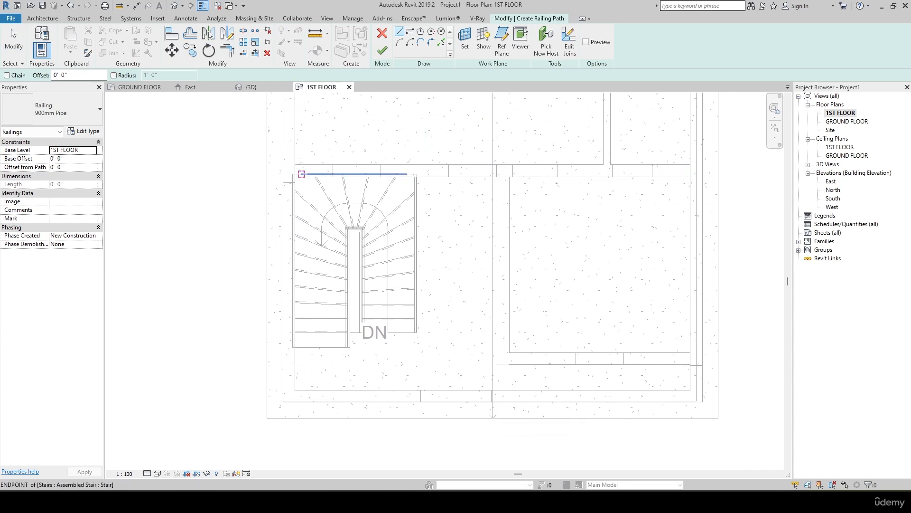
{"action": "scroll", "coordinate": [298, 175], "scroll_direction": "up", "scroll_amount": 2}
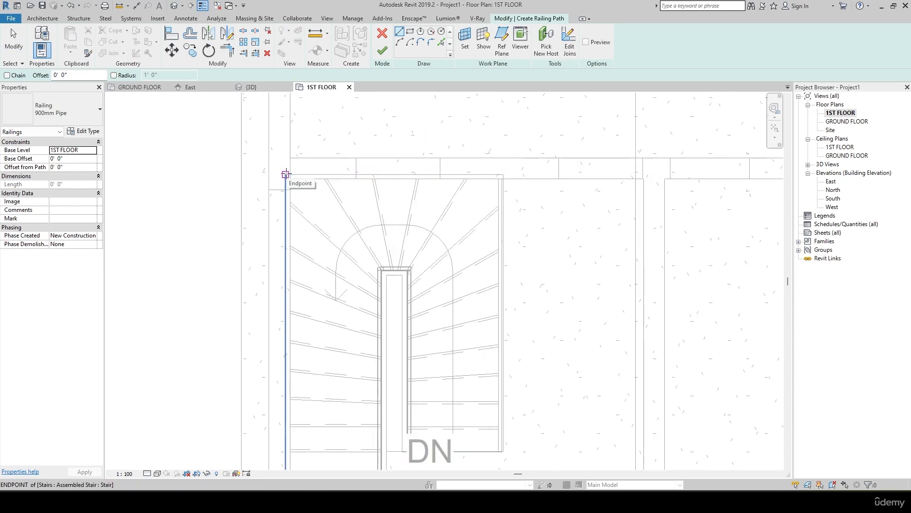
{"action": "left_click", "coordinate": [286, 168]}
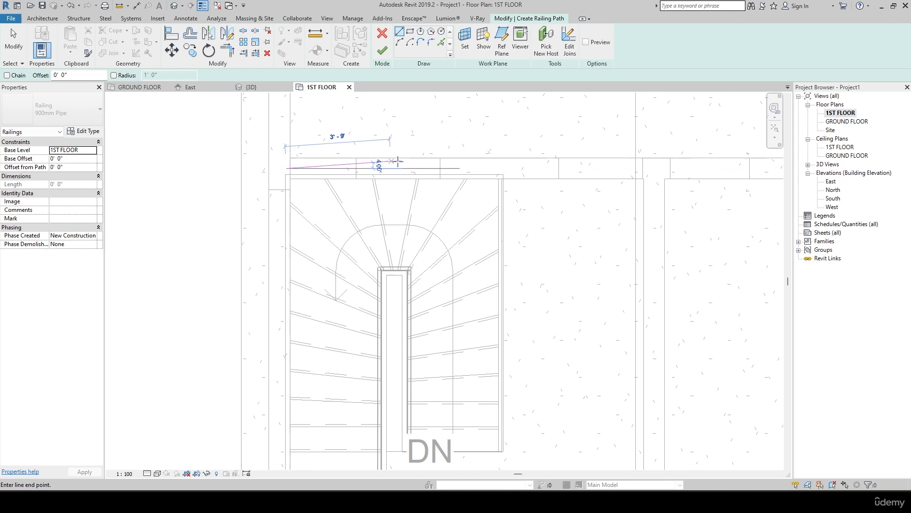
{"action": "left_click", "coordinate": [508, 167]}
Step: Continue the railing path with a line about 10'-1" long down the stair opening's east edge
{"action": "middle_click_drag", "start_coordinate": [504, 239], "coordinate": [455, 103]}
{"action": "left_click", "coordinate": [477, 142]}
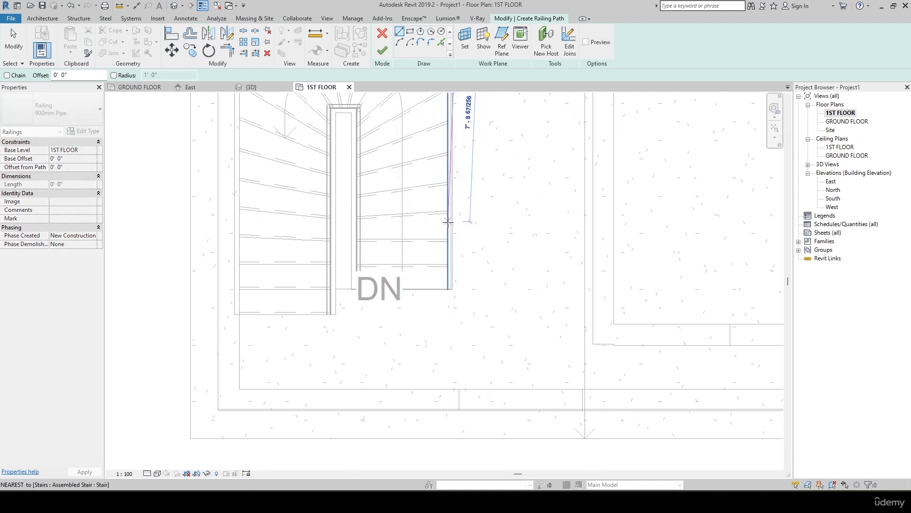
{"action": "left_click", "coordinate": [455, 286]}
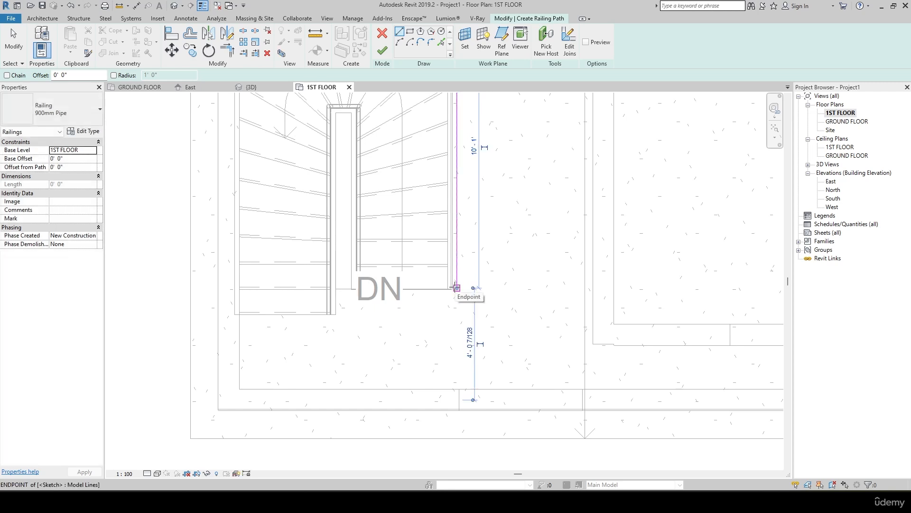
Step: Try to include a separate line below the west stair flight in the same railing path, and delete that line
{"action": "left_click", "coordinate": [334, 320]}
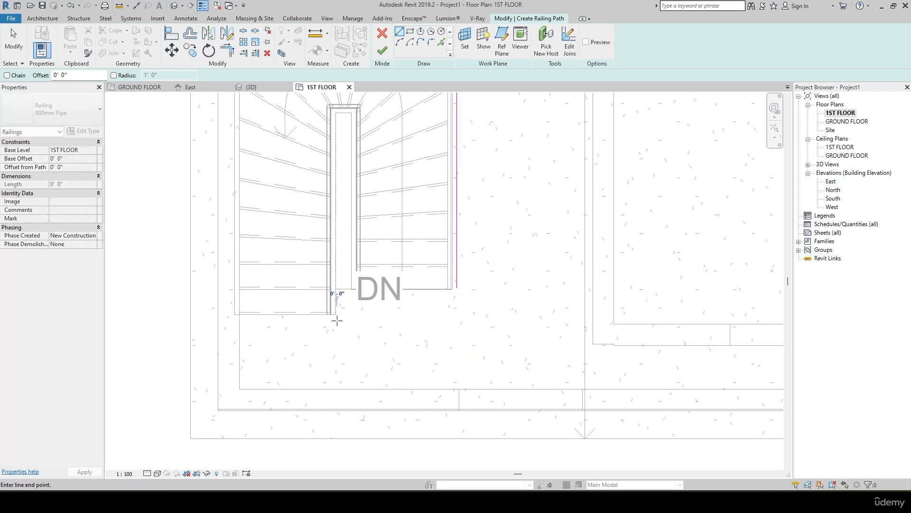
{"action": "left_click", "coordinate": [219, 321]}
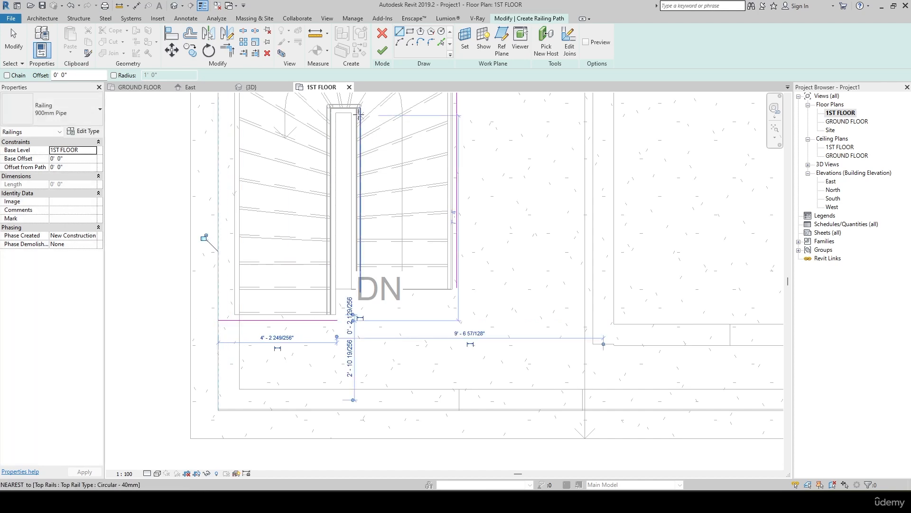
{"action": "left_click", "coordinate": [382, 50]}
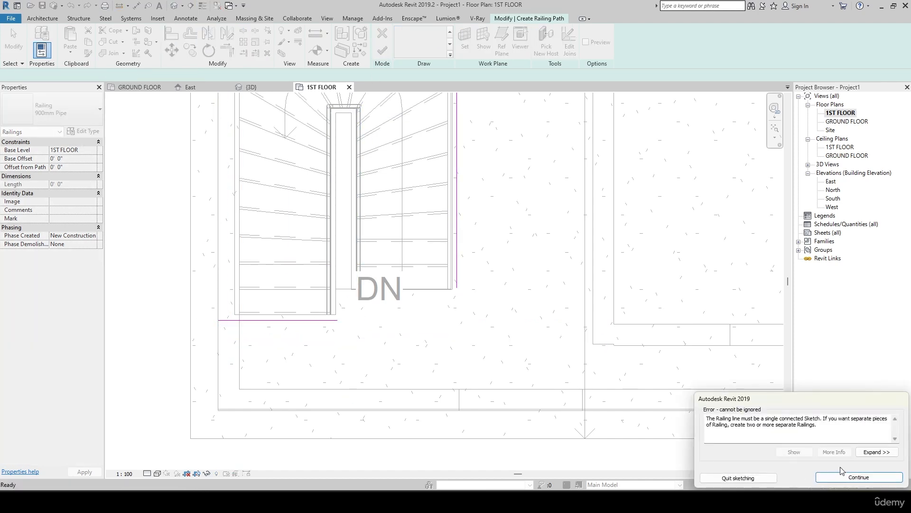
{"action": "left_click", "coordinate": [859, 477]}
{"action": "left_click", "coordinate": [306, 322]}
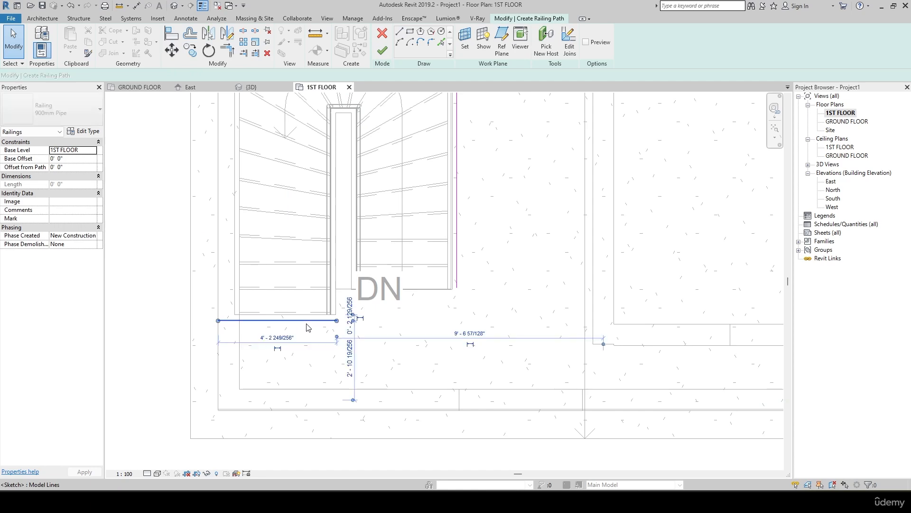
{"action": "key", "text": "Delete"}
Step: Finish the railing path along the stair opening's north and east edges and examine the railing in 3D
{"action": "scroll", "coordinate": [336, 377], "scroll_direction": "down", "scroll_amount": 2}
{"action": "middle_click_drag", "start_coordinate": [397, 304], "coordinate": [408, 366]}
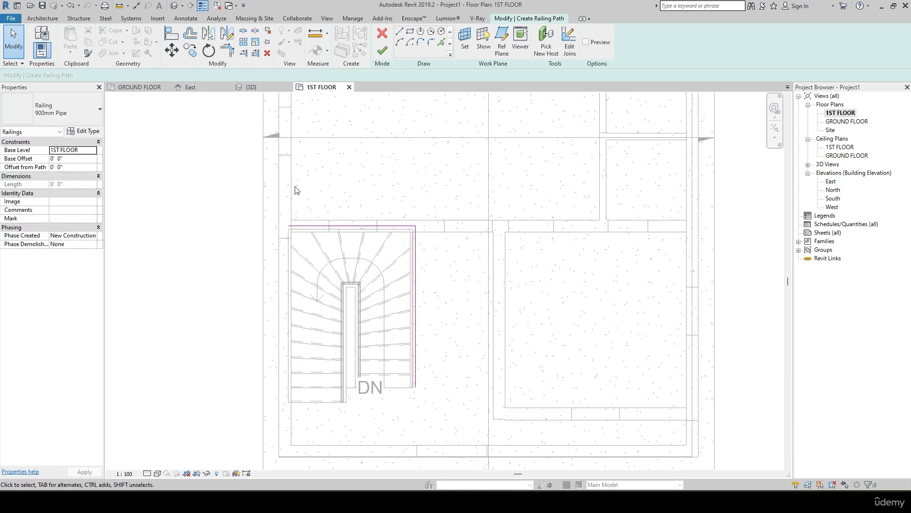
{"action": "left_click", "coordinate": [383, 51]}
{"action": "left_click", "coordinate": [252, 87]}
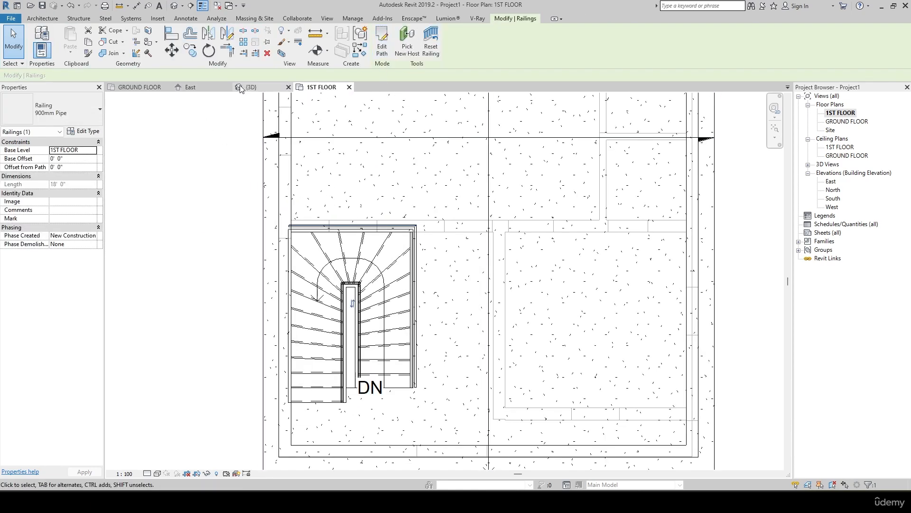
{"action": "middle_click_drag", "start_coordinate": [254, 116], "coordinate": [468, 273], "text": "shift"}
{"action": "scroll", "coordinate": [279, 281], "scroll_direction": "up", "scroll_amount": 3}
{"action": "middle_click_drag", "start_coordinate": [279, 281], "coordinate": [293, 372], "text": "shift"}
{"action": "key", "text": "Escape"}
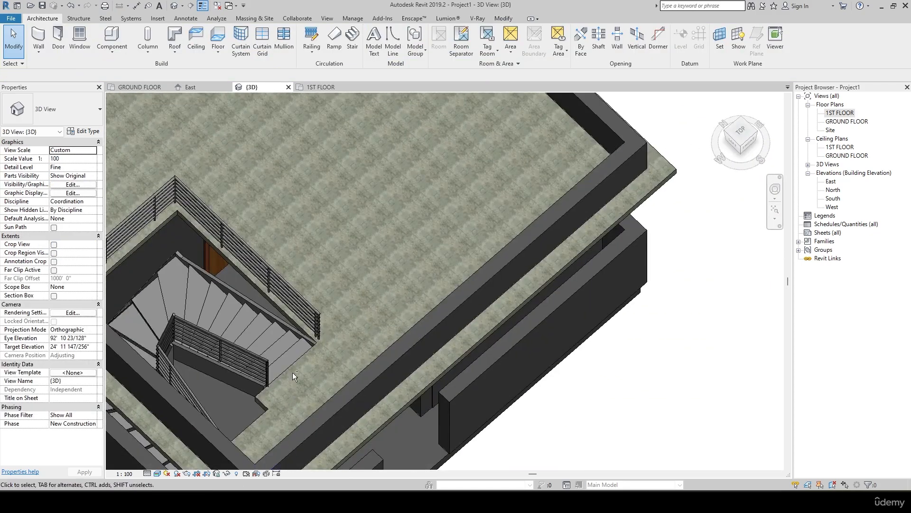
{"action": "scroll", "coordinate": [506, 304], "scroll_direction": "down", "scroll_amount": 2}
{"action": "middle_click_drag", "start_coordinate": [506, 303], "coordinate": [366, 406], "text": "shift"}
Step: Create a second 900mm Pipe railing about 4'-2" long on the 1ST FLOOR plan, along the west stair flight's south end to the outer wall face
{"action": "left_click", "coordinate": [327, 87]}
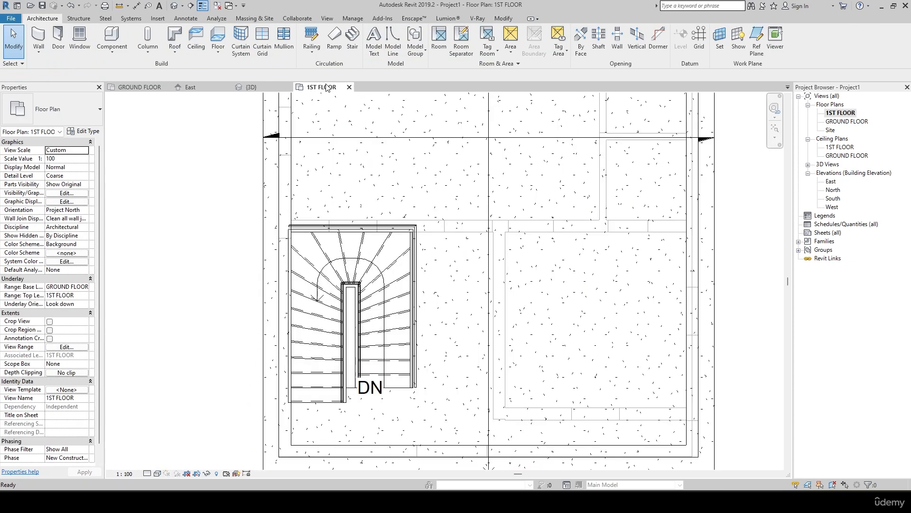
{"action": "scroll", "coordinate": [320, 287], "scroll_direction": "down", "scroll_amount": 2}
{"action": "middle_click_drag", "start_coordinate": [320, 287], "coordinate": [327, 251]}
{"action": "left_click", "coordinate": [302, 53]}
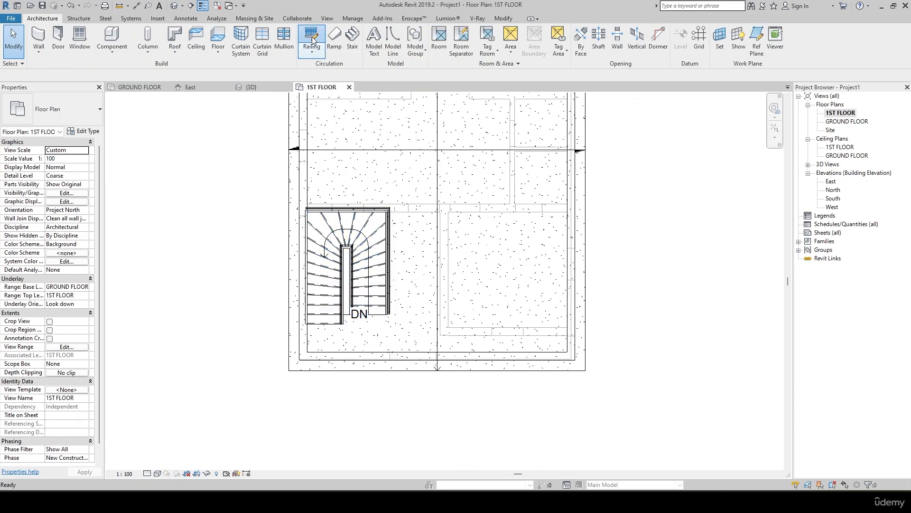
{"action": "scroll", "coordinate": [338, 364], "scroll_direction": "up", "scroll_amount": 3}
{"action": "left_click", "coordinate": [353, 259]}
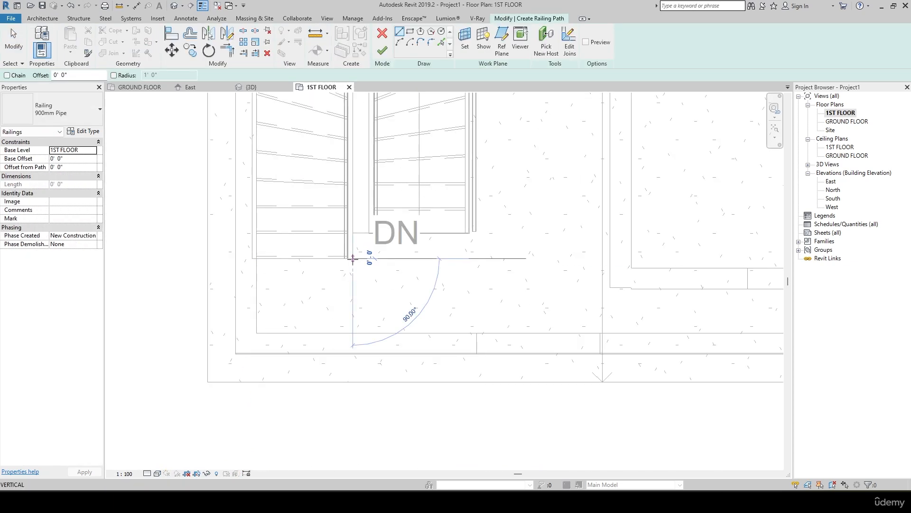
{"action": "left_click", "coordinate": [236, 259]}
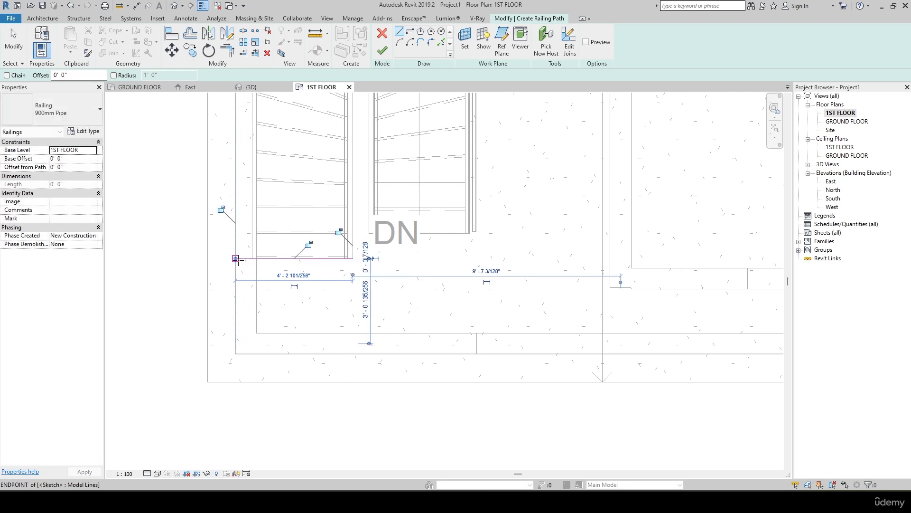
{"action": "left_click", "coordinate": [382, 50]}
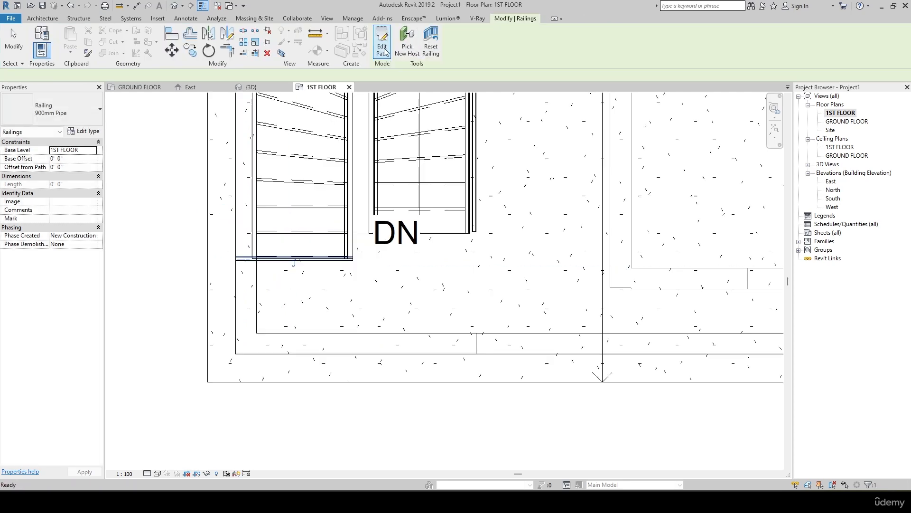
Step: Examine in 3D how the short south railing meets the parapet wall
{"action": "left_click", "coordinate": [252, 86]}
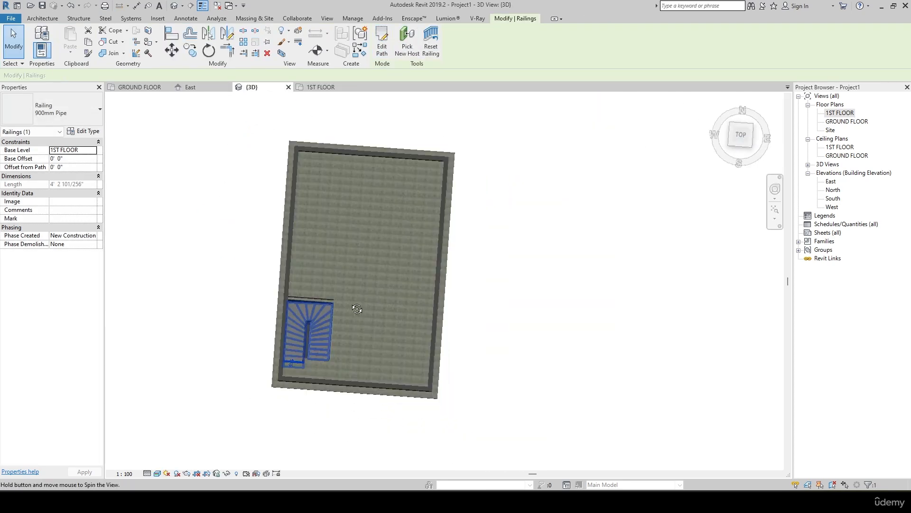
{"action": "scroll", "coordinate": [320, 354], "scroll_direction": "up", "scroll_amount": 2}
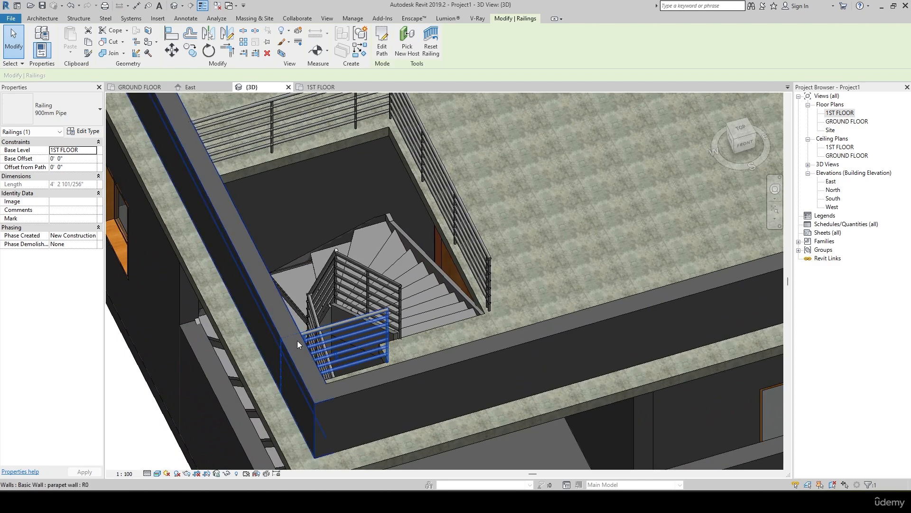
{"action": "scroll", "coordinate": [307, 332], "scroll_direction": "down", "scroll_amount": 2}
Step: Edit the short south railing's path on the 1ST FLOOR plan, shortening its west end to the parapet's inner face for a 3'-5" length
{"action": "left_click", "coordinate": [327, 87]}
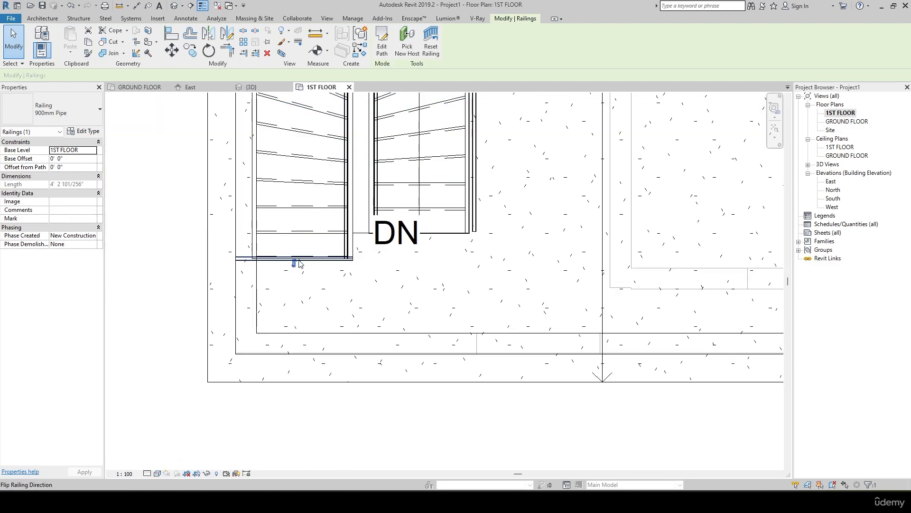
{"action": "key", "text": "Escape"}
{"action": "left_click", "coordinate": [286, 261]}
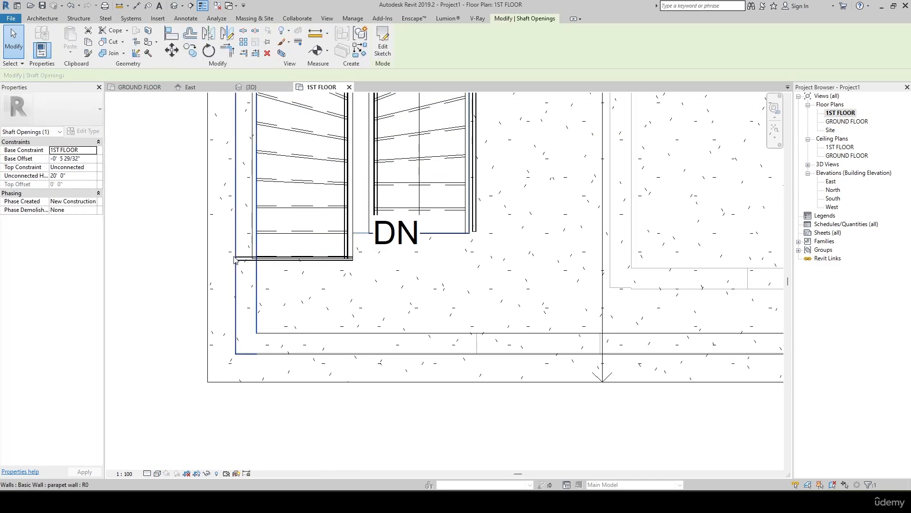
{"action": "scroll", "coordinate": [348, 258], "scroll_direction": "up", "scroll_amount": 3}
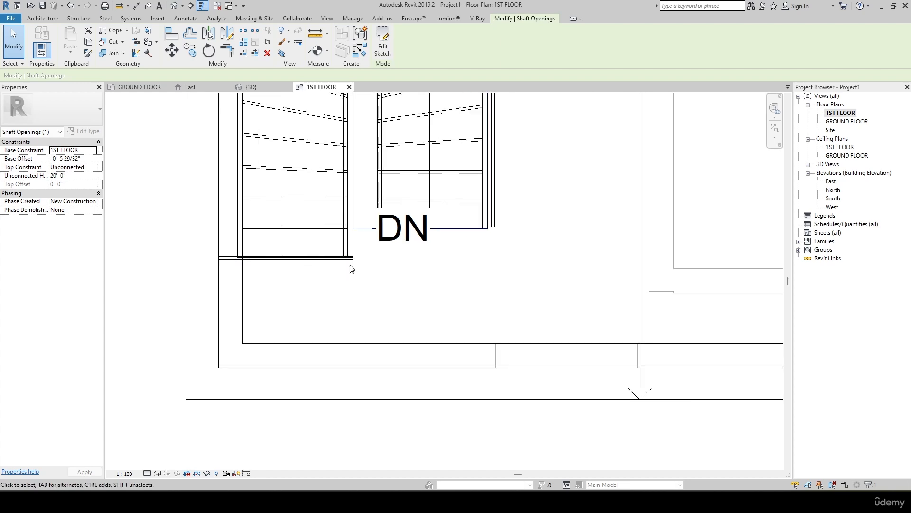
{"action": "key", "text": "Escape"}
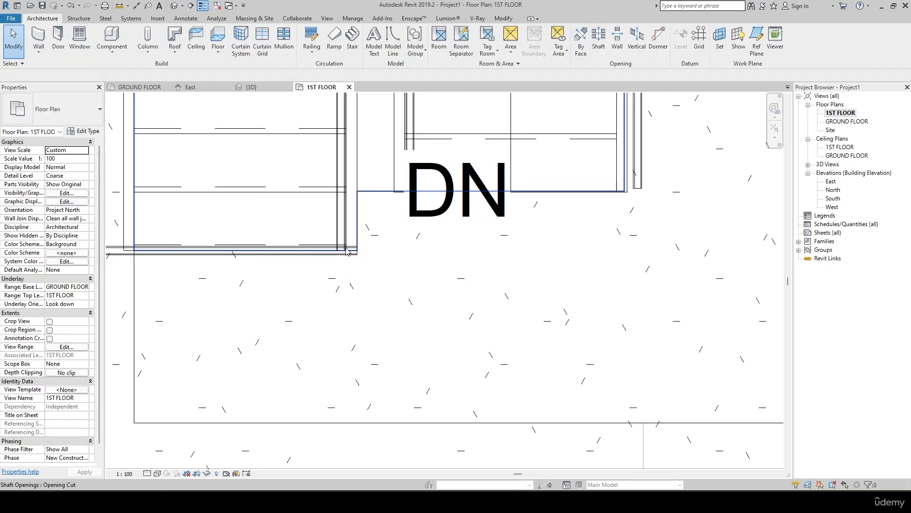
{"action": "left_click", "coordinate": [348, 252]}
{"action": "middle_click_drag", "start_coordinate": [246, 253], "coordinate": [450, 262]}
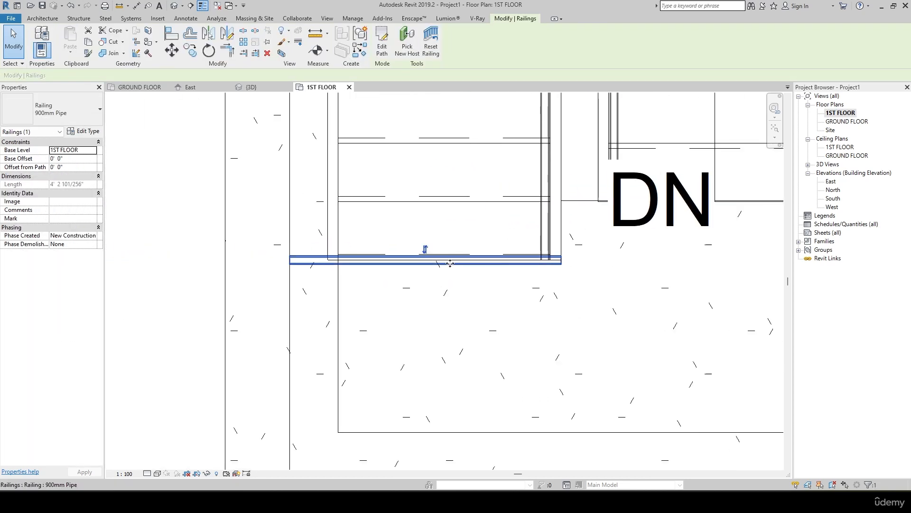
{"action": "left_click", "coordinate": [382, 33]}
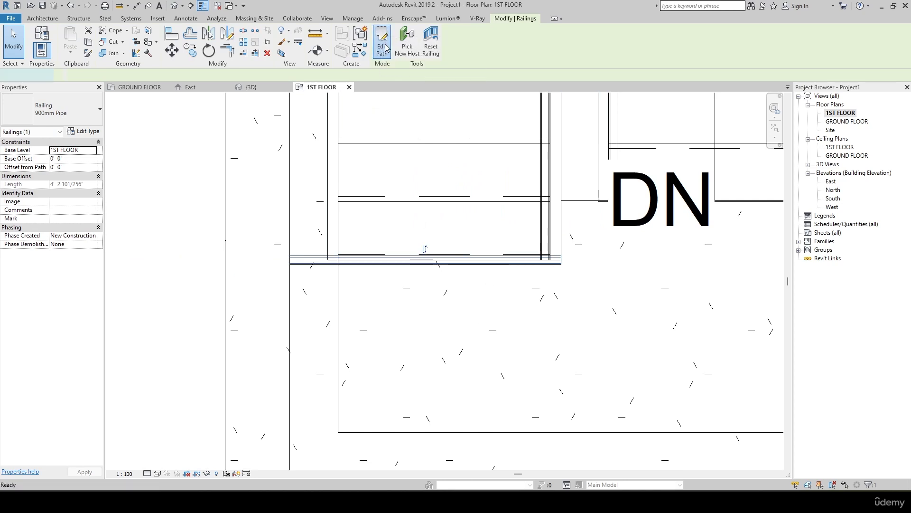
{"action": "left_click", "coordinate": [292, 259]}
{"action": "left_click_drag", "start_coordinate": [290, 259], "coordinate": [340, 260]}
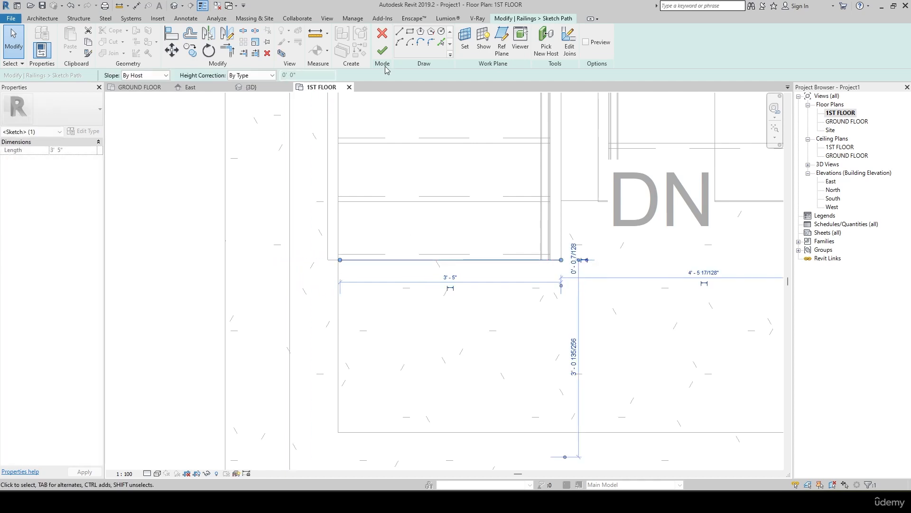
{"action": "left_click", "coordinate": [383, 52]}
Step: Examine the shortened railing, the stair opening and the whole house in 3D
{"action": "left_click", "coordinate": [249, 87]}
{"action": "middle_click_drag", "start_coordinate": [252, 101], "coordinate": [397, 363], "text": "shift"}
{"action": "scroll", "coordinate": [349, 368], "scroll_direction": "down", "scroll_amount": 2}
{"action": "scroll", "coordinate": [401, 332], "scroll_direction": "up", "scroll_amount": 4}
{"action": "middle_click_drag", "start_coordinate": [405, 306], "coordinate": [483, 368], "text": "shift"}
{"action": "scroll", "coordinate": [460, 350], "scroll_direction": "down", "scroll_amount": 4}
{"action": "scroll", "coordinate": [470, 369], "scroll_direction": "up", "scroll_amount": 3}
{"action": "scroll", "coordinate": [501, 365], "scroll_direction": "down", "scroll_amount": 2}
{"action": "middle_click_drag", "start_coordinate": [578, 247], "coordinate": [574, 247]}
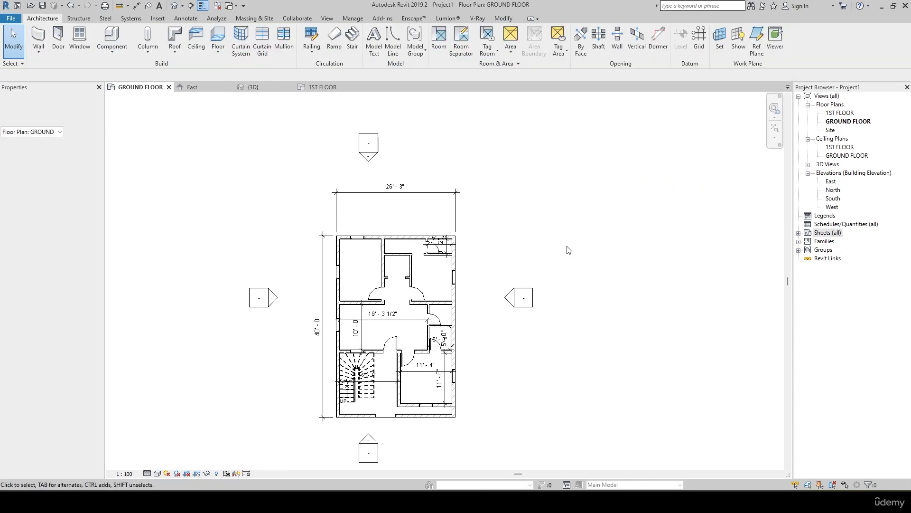
Step: Start a new sheet and browse to the India family library to load a titleblock
{"action": "left_click", "coordinate": [810, 233]}
{"action": "right_click", "coordinate": [809, 234]}
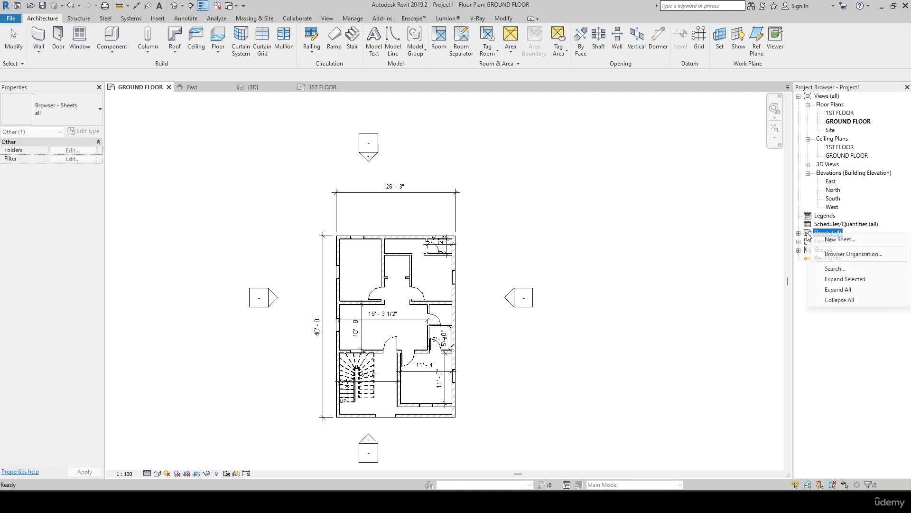
{"action": "left_click", "coordinate": [835, 241]}
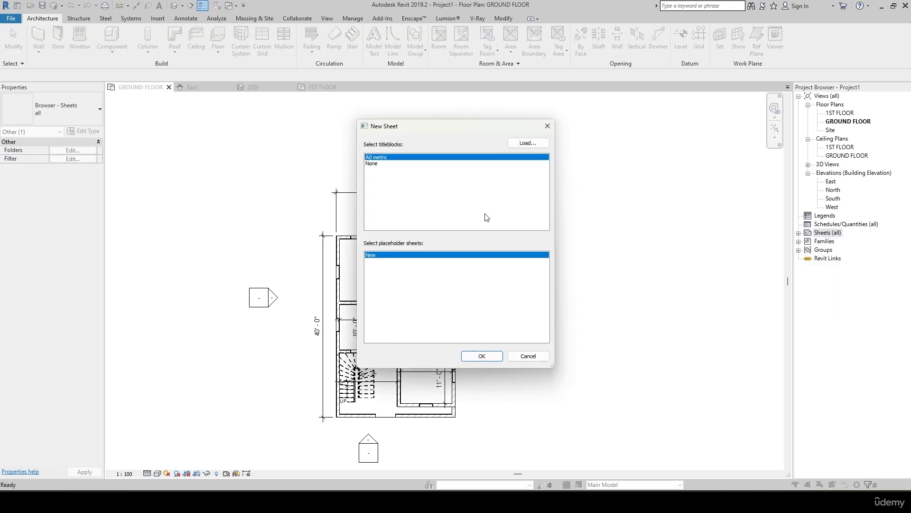
{"action": "left_click", "coordinate": [524, 144]}
{"action": "left_click", "coordinate": [642, 147]}
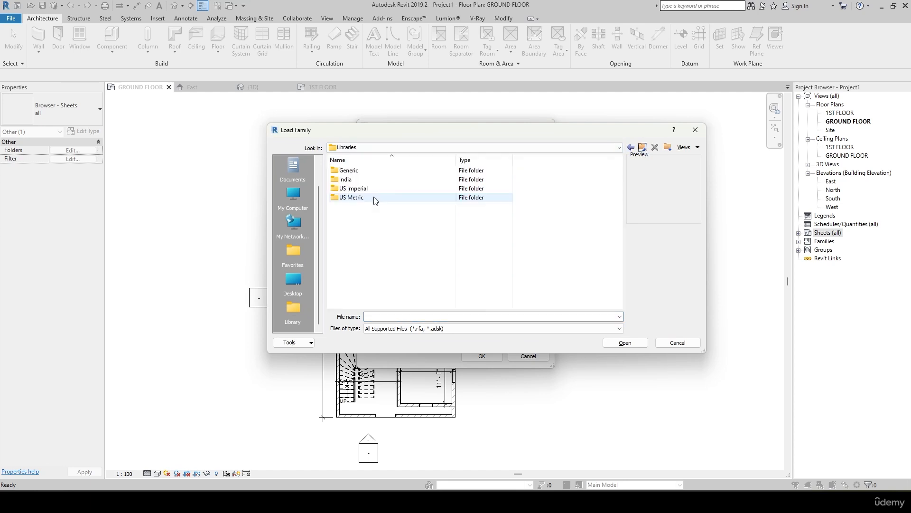
{"action": "left_click", "coordinate": [365, 180]}
{"action": "double_click", "coordinate": [365, 180]}
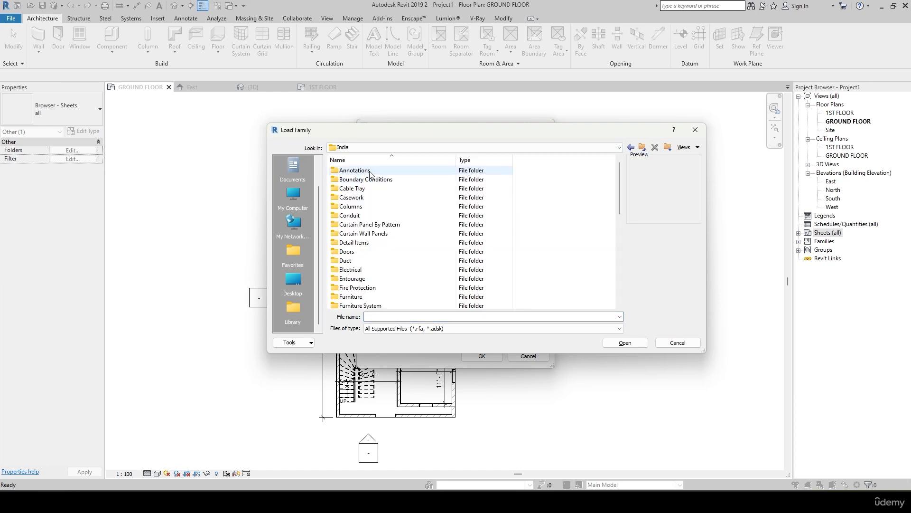
Step: Load the A2 metric titleblock from the Titleblocks folder and create the new sheet
{"action": "left_click", "coordinate": [370, 171]}
{"action": "scroll", "coordinate": [375, 238], "scroll_direction": "down", "scroll_amount": 8}
{"action": "left_click", "coordinate": [382, 276]}
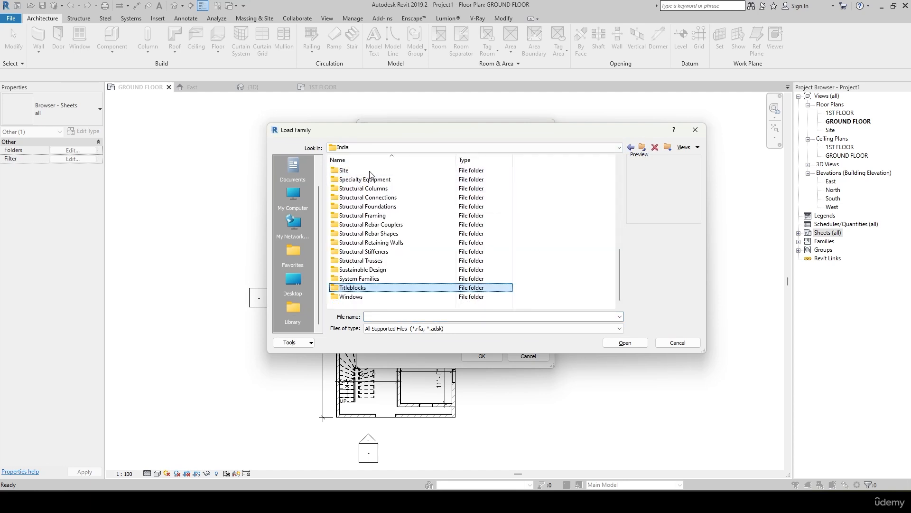
{"action": "double_click", "coordinate": [382, 275]}
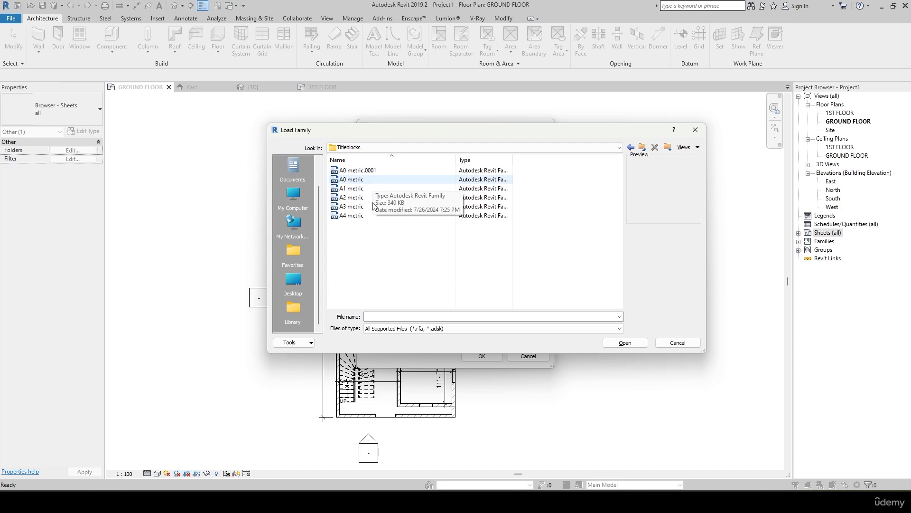
{"action": "left_click", "coordinate": [361, 188]}
{"action": "left_click", "coordinate": [376, 197]}
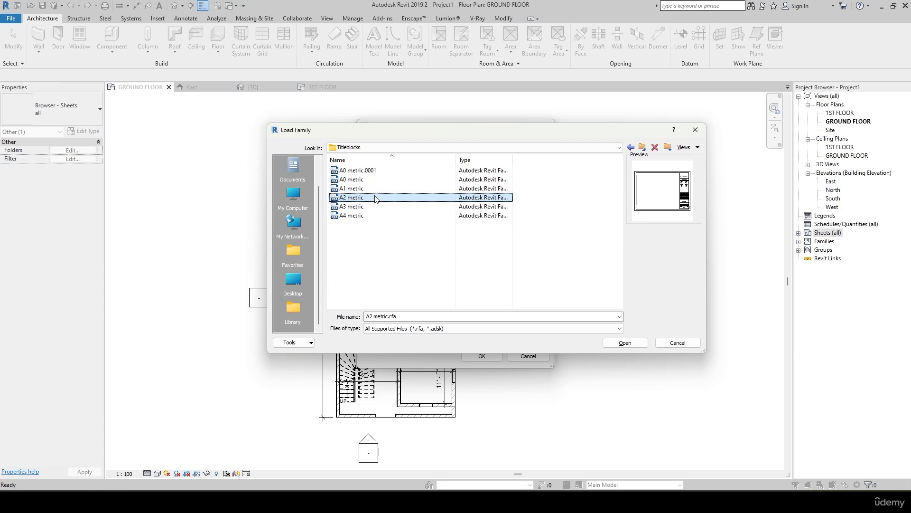
{"action": "left_click", "coordinate": [620, 344]}
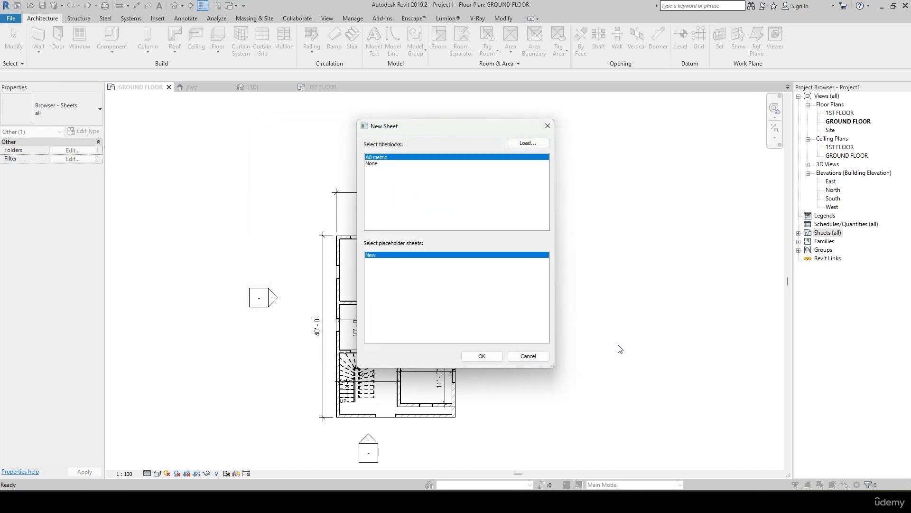
{"action": "left_click", "coordinate": [481, 356]}
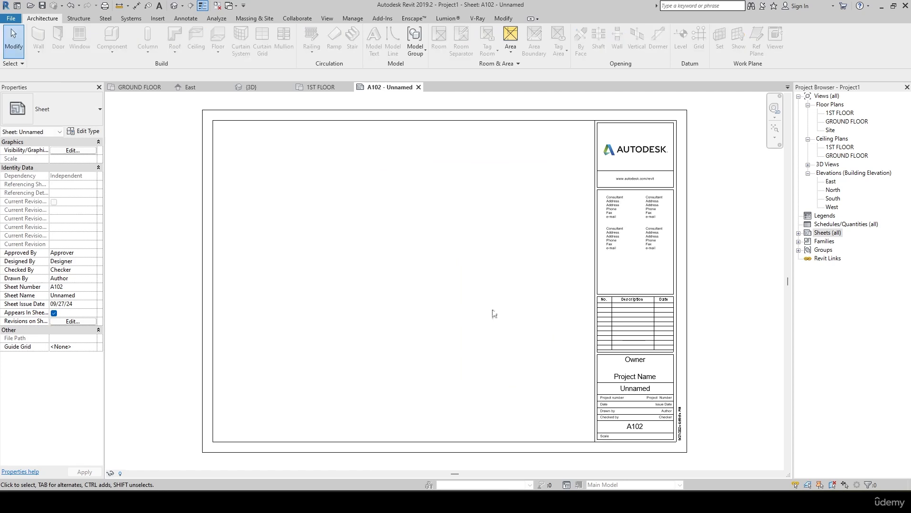
Step: Place the GROUND FLOOR plan in the upper-left area of the A102 sheet
{"action": "left_click", "coordinate": [842, 123]}
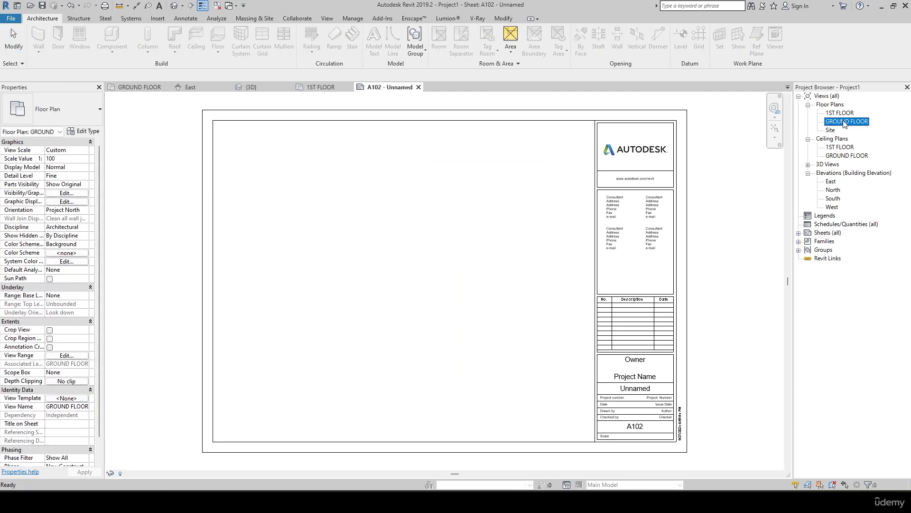
{"action": "left_click_drag", "start_coordinate": [344, 161], "coordinate": [275, 212]}
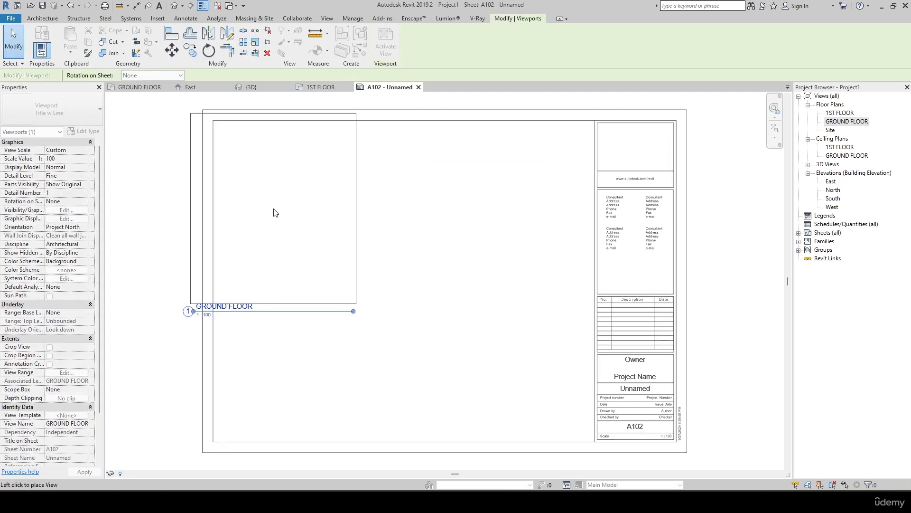
{"action": "left_click", "coordinate": [306, 216]}
{"action": "left_click", "coordinate": [488, 231]}
{"action": "middle_click_drag", "start_coordinate": [421, 185], "coordinate": [437, 244]}
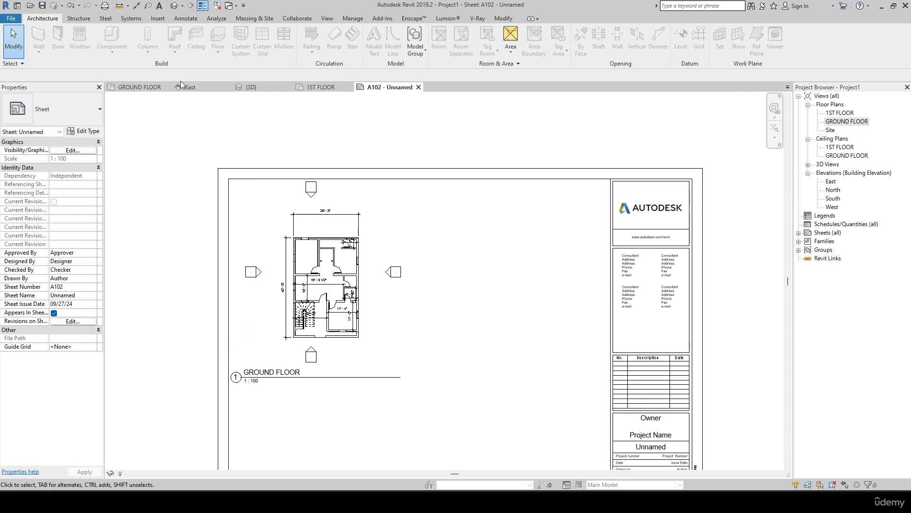
Step: Place the 1ST FLOOR plan on the sheet, between the GROUND FLOOR plan and the titleblock
{"action": "left_click", "coordinate": [840, 113]}
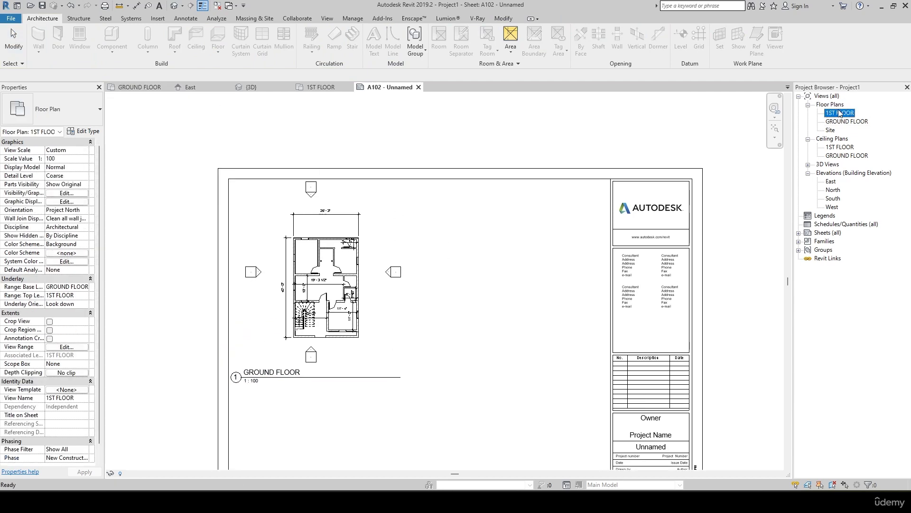
{"action": "left_click", "coordinate": [489, 284]}
{"action": "left_click", "coordinate": [570, 247]}
{"action": "scroll", "coordinate": [531, 300], "scroll_direction": "up", "scroll_amount": 4}
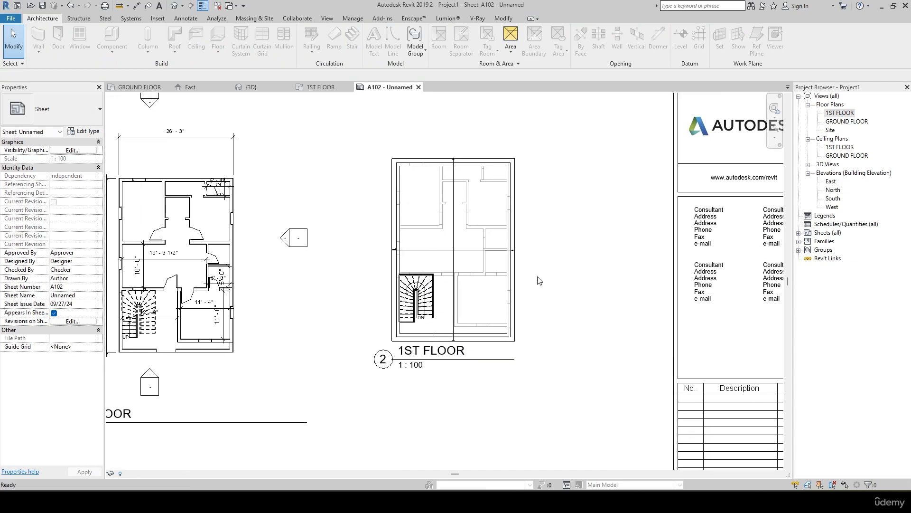
{"action": "scroll", "coordinate": [586, 226], "scroll_direction": "down", "scroll_amount": 3}
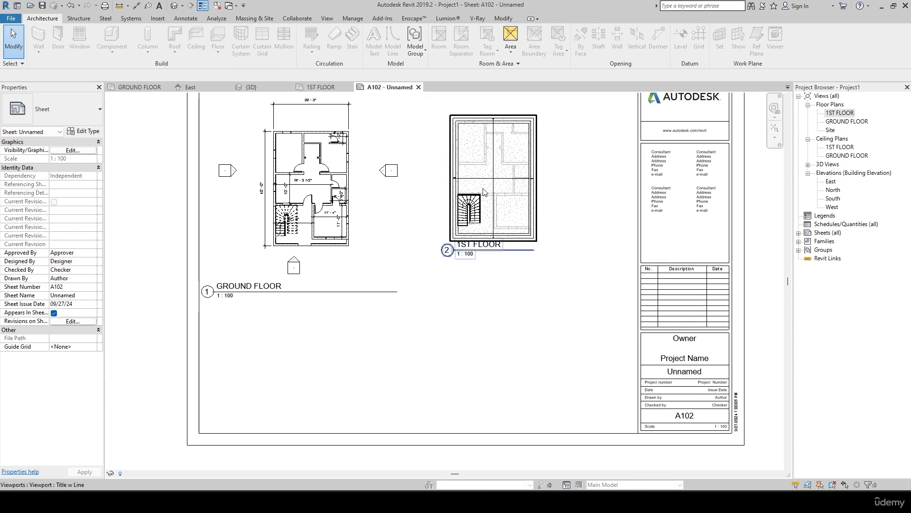
Step: Shift the 1ST FLOOR viewport slightly down the sheet to line it up with the GROUND FLOOR plan
{"action": "left_click_drag", "start_coordinate": [494, 165], "coordinate": [494, 176]}
{"action": "left_click", "coordinate": [200, 293]}
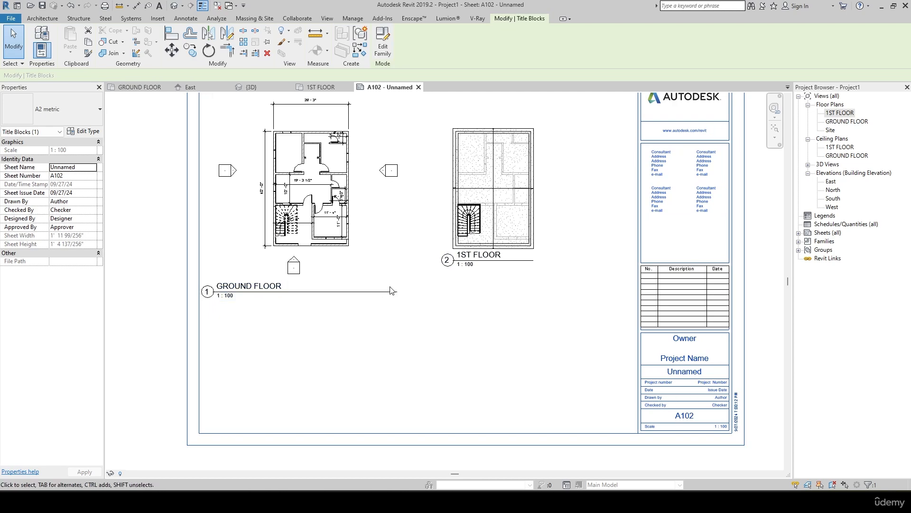
{"action": "scroll", "coordinate": [391, 290], "scroll_direction": "down", "scroll_amount": 1}
{"action": "left_click", "coordinate": [494, 291]}
{"action": "middle_click_drag", "start_coordinate": [509, 285], "coordinate": [502, 321]}
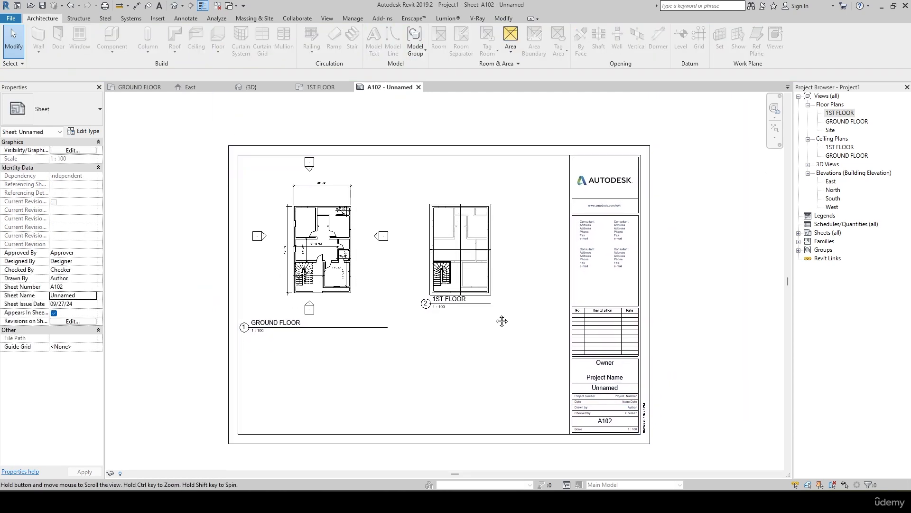
Step: Open the East elevation and set it to Fine detail level with the Shaded visual style
{"action": "double_click", "coordinate": [829, 181]}
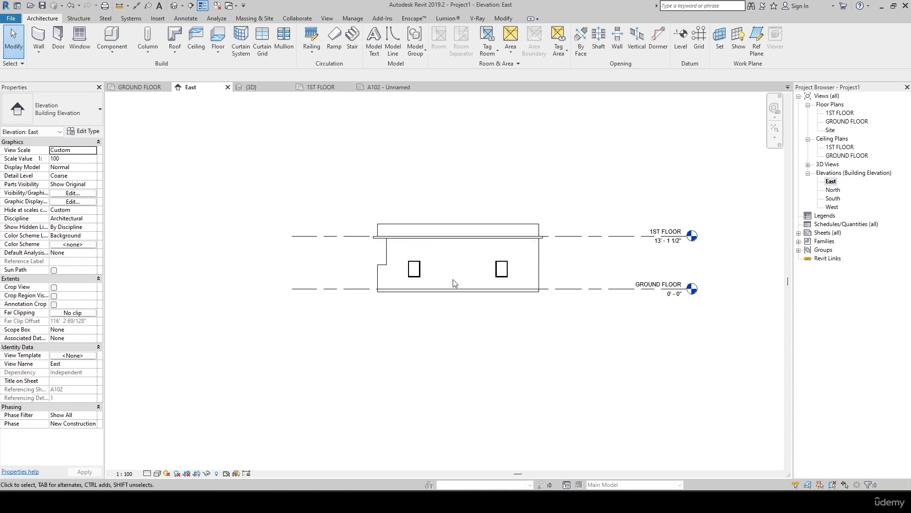
{"action": "left_click", "coordinate": [147, 473]}
{"action": "left_click", "coordinate": [153, 464]}
{"action": "left_click", "coordinate": [157, 474]}
{"action": "left_click", "coordinate": [180, 434]}
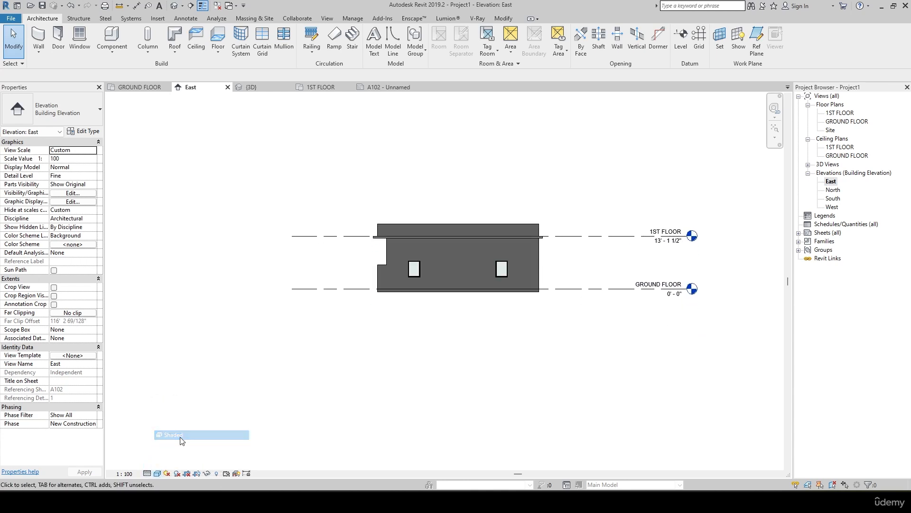
{"action": "scroll", "coordinate": [375, 360], "scroll_direction": "up", "scroll_amount": 3}
{"action": "scroll", "coordinate": [213, 449], "scroll_direction": "down", "scroll_amount": 2}
{"action": "scroll", "coordinate": [355, 386], "scroll_direction": "down", "scroll_amount": 2}
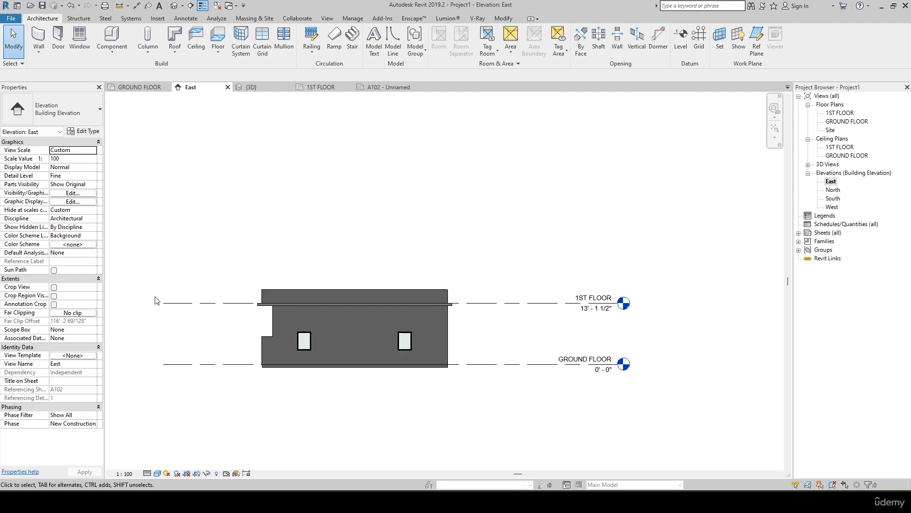
Step: Shorten both ends of the level lines in the East elevation so they finish closer to the building
{"action": "left_click", "coordinate": [164, 305]}
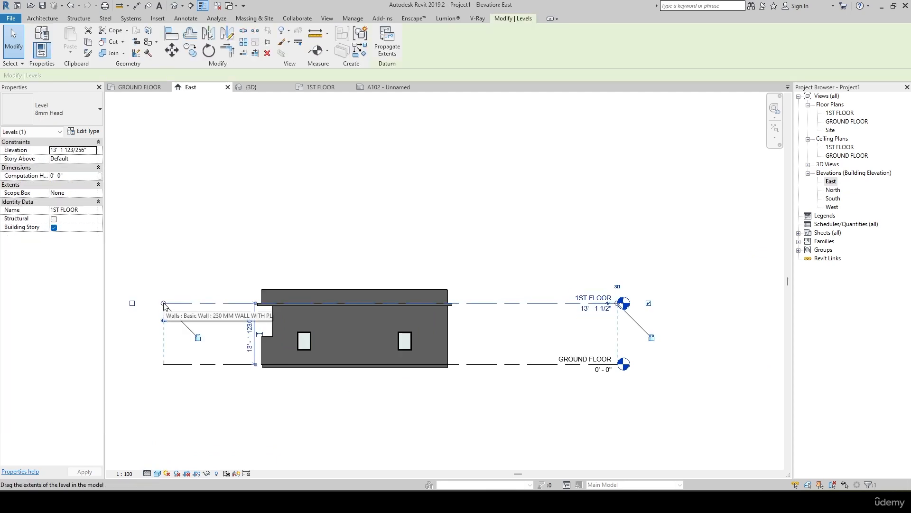
{"action": "left_click_drag", "start_coordinate": [164, 303], "coordinate": [218, 302]}
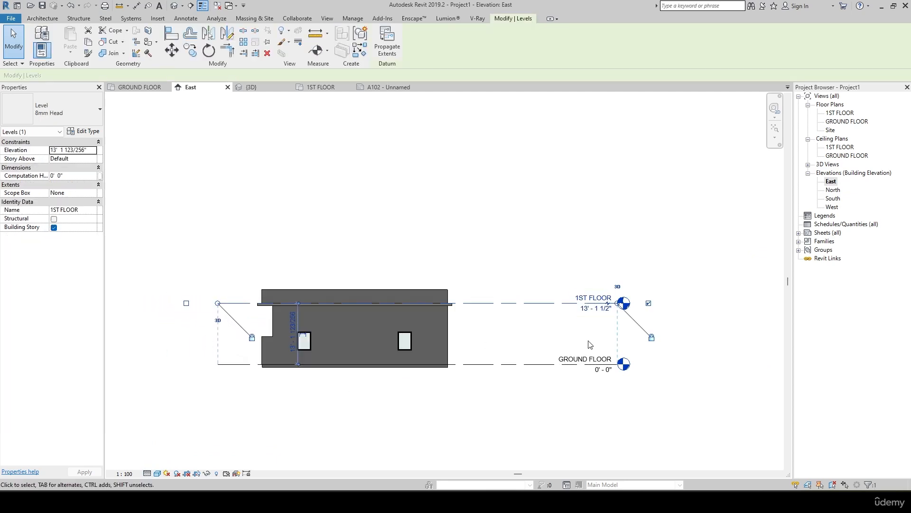
{"action": "left_click", "coordinate": [593, 326]}
{"action": "left_click", "coordinate": [586, 303]}
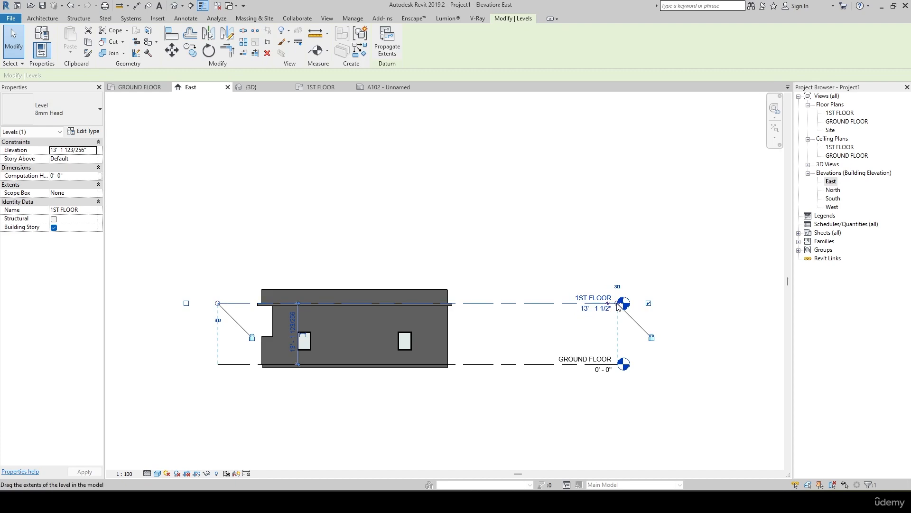
{"action": "left_click_drag", "start_coordinate": [584, 303], "coordinate": [480, 303]}
{"action": "left_click", "coordinate": [572, 270]}
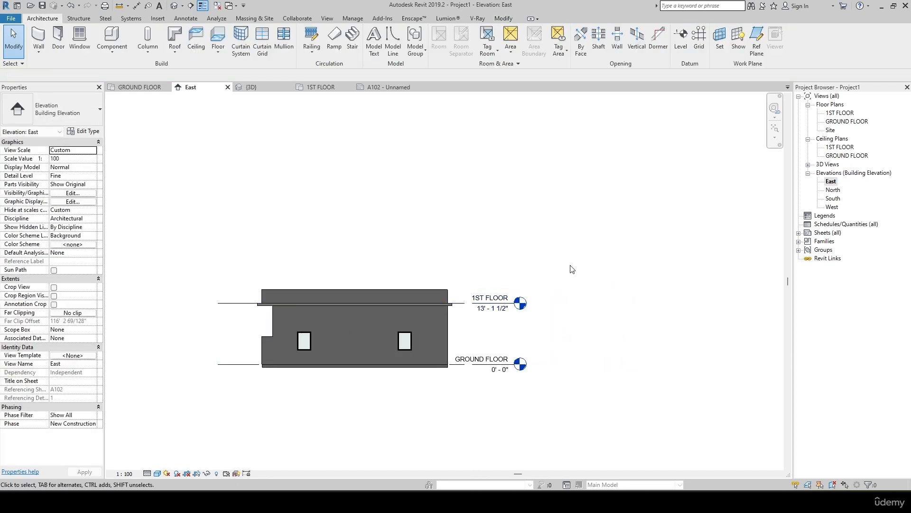
Step: Check the A102 sheet, and open the North elevation to view it
{"action": "left_click", "coordinate": [388, 87]}
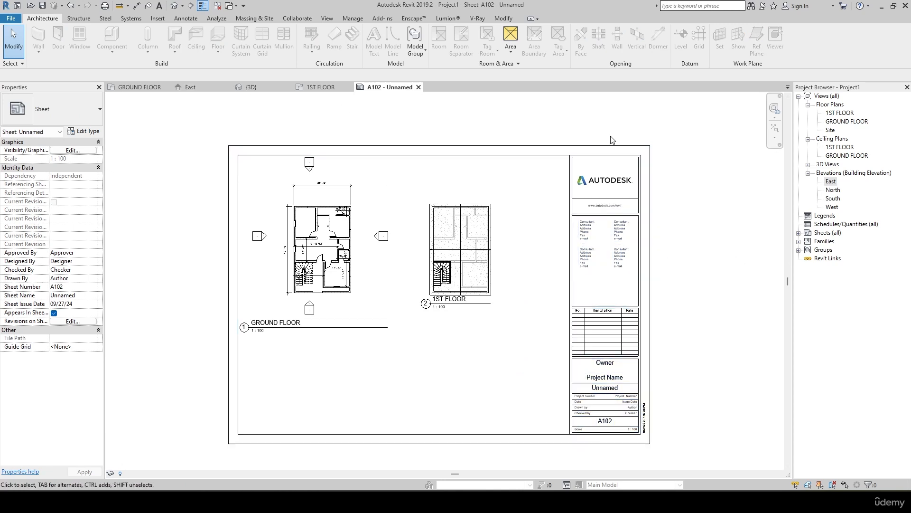
{"action": "left_click", "coordinate": [832, 190]}
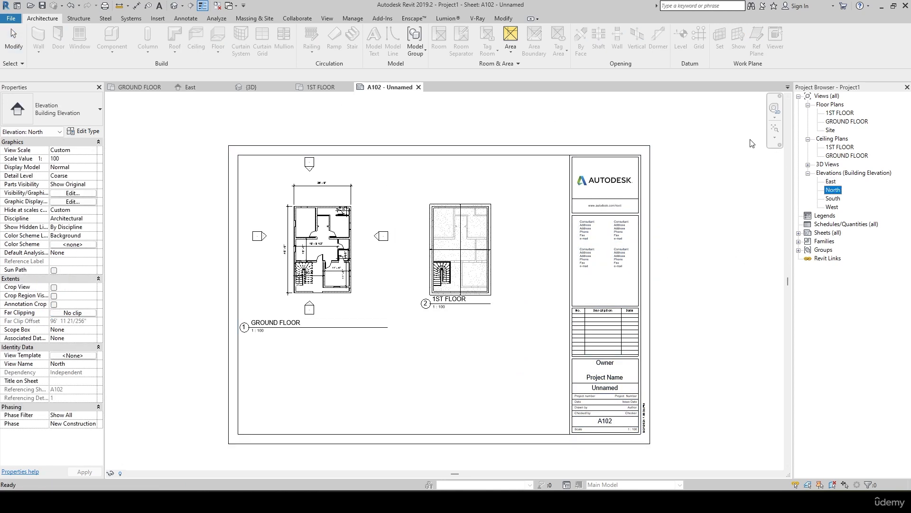
{"action": "double_click", "coordinate": [833, 190]}
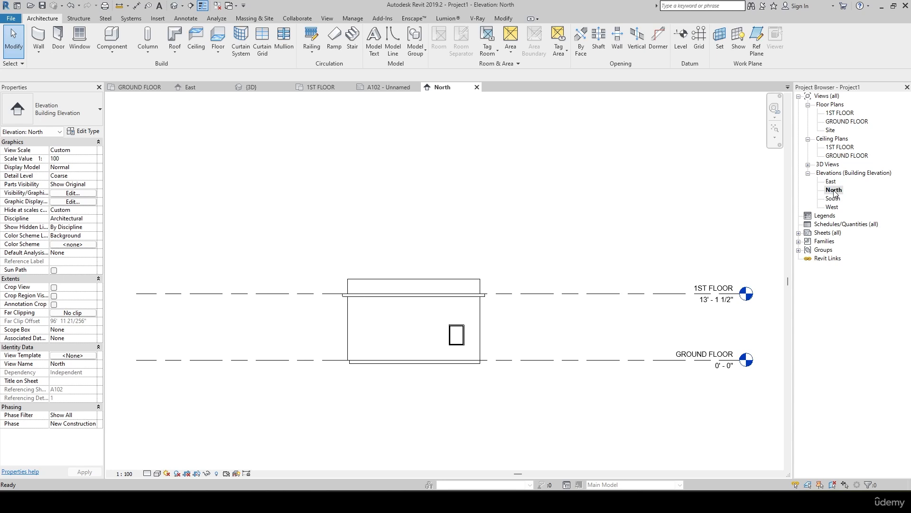
Step: Open the South elevation and pull both ends of its level lines in closer to the building
{"action": "double_click", "coordinate": [834, 198]}
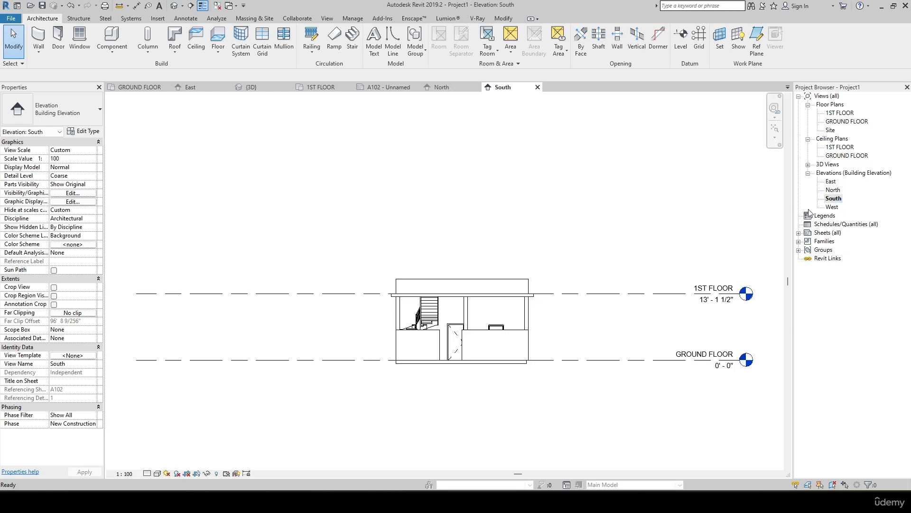
{"action": "left_click", "coordinate": [147, 295]}
{"action": "left_click_drag", "start_coordinate": [189, 293], "coordinate": [351, 293]}
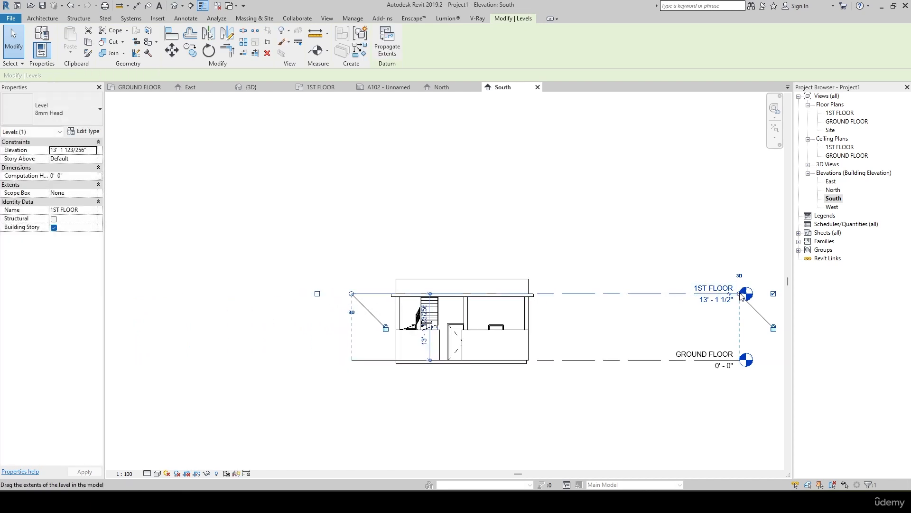
{"action": "left_click_drag", "start_coordinate": [742, 295], "coordinate": [600, 296]}
{"action": "left_click", "coordinate": [254, 452]}
Step: Set the South elevation to Fine detail level with the Shaded visual style
{"action": "left_click", "coordinate": [140, 474]}
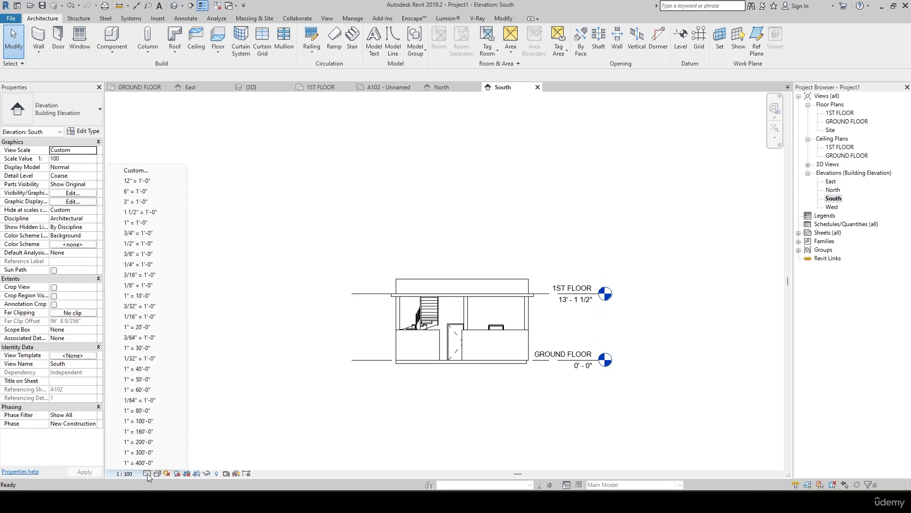
{"action": "left_click", "coordinate": [147, 473]}
{"action": "left_click", "coordinate": [152, 464]}
{"action": "left_click", "coordinate": [157, 474]}
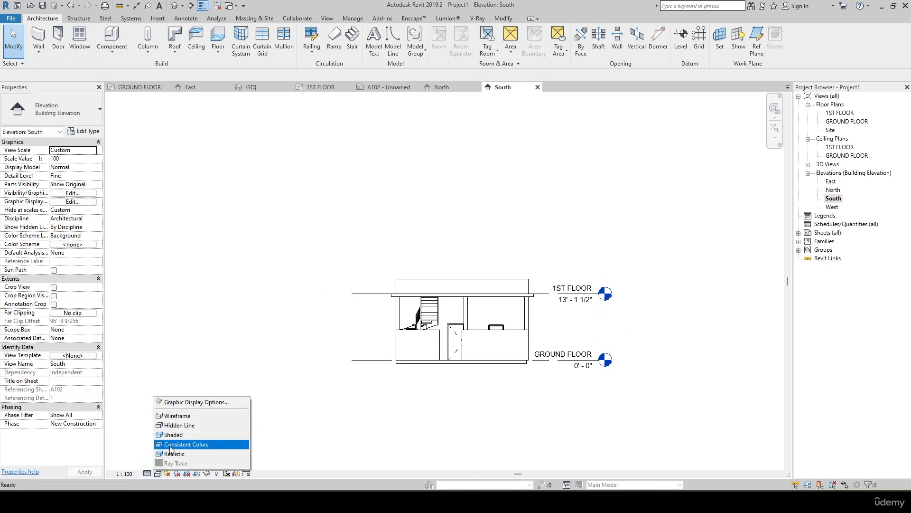
{"action": "left_click", "coordinate": [176, 440]}
{"action": "scroll", "coordinate": [417, 441], "scroll_direction": "up", "scroll_amount": 2}
{"action": "middle_click_drag", "start_coordinate": [426, 434], "coordinate": [419, 446]}
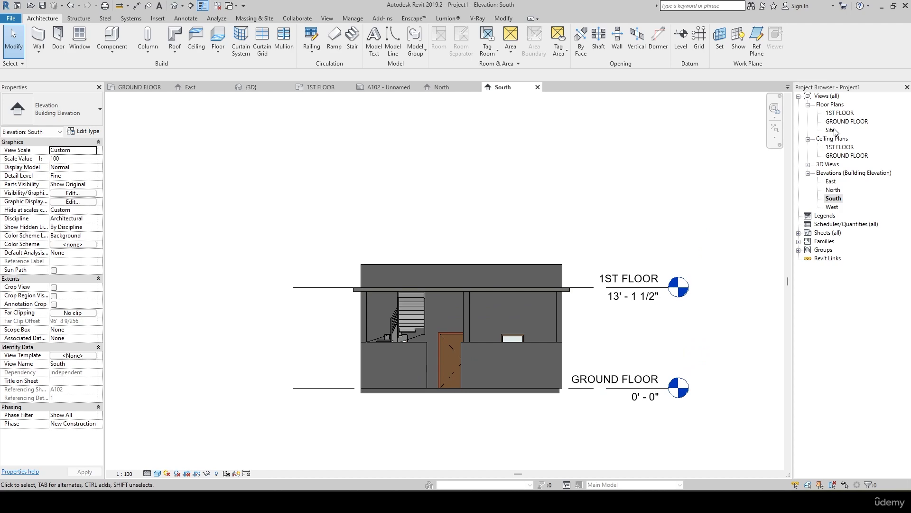
Step: Place the South elevation on the A102 sheet below the GROUND FLOOR plan
{"action": "left_click", "coordinate": [388, 89]}
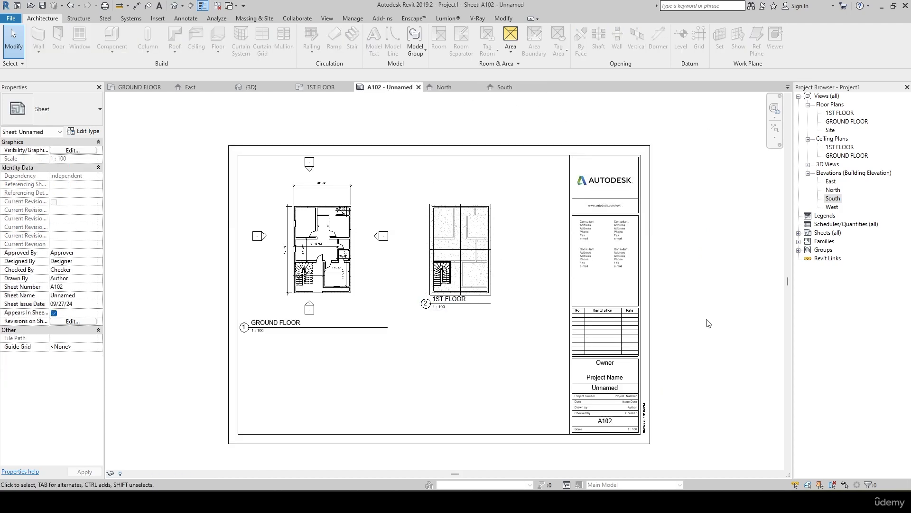
{"action": "left_click", "coordinate": [832, 199]}
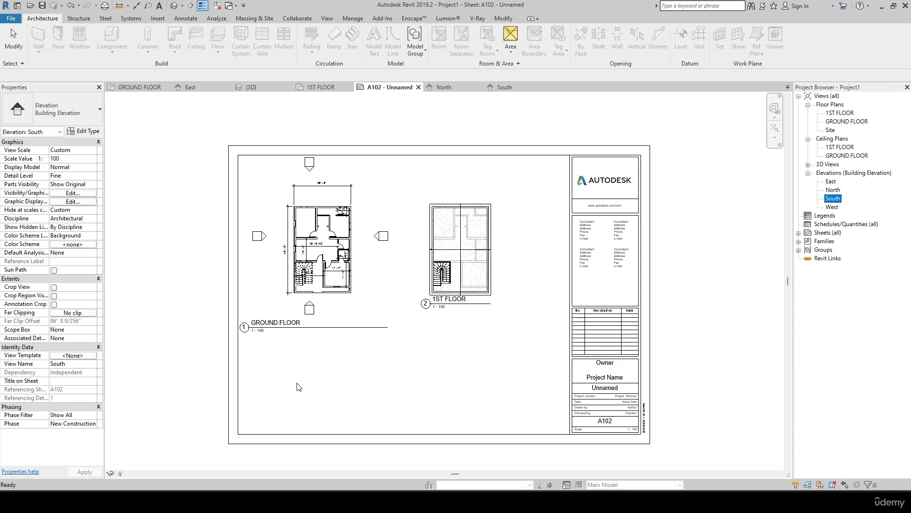
{"action": "left_click", "coordinate": [321, 382]}
{"action": "scroll", "coordinate": [318, 376], "scroll_direction": "up", "scroll_amount": 3}
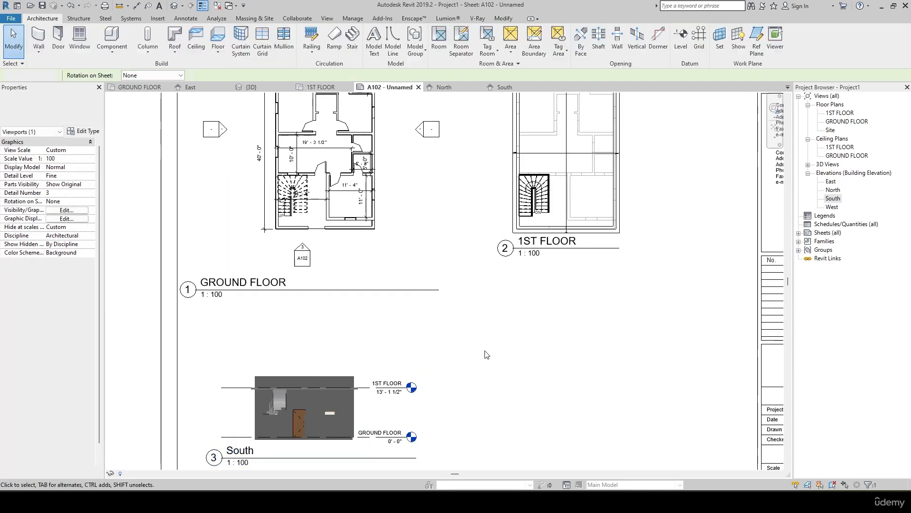
Step: Examine the placed South elevation and both floor plans on the A102 sheet
{"action": "middle_click_drag", "start_coordinate": [485, 351], "coordinate": [487, 314]}
{"action": "scroll", "coordinate": [489, 317], "scroll_direction": "down", "scroll_amount": 2}
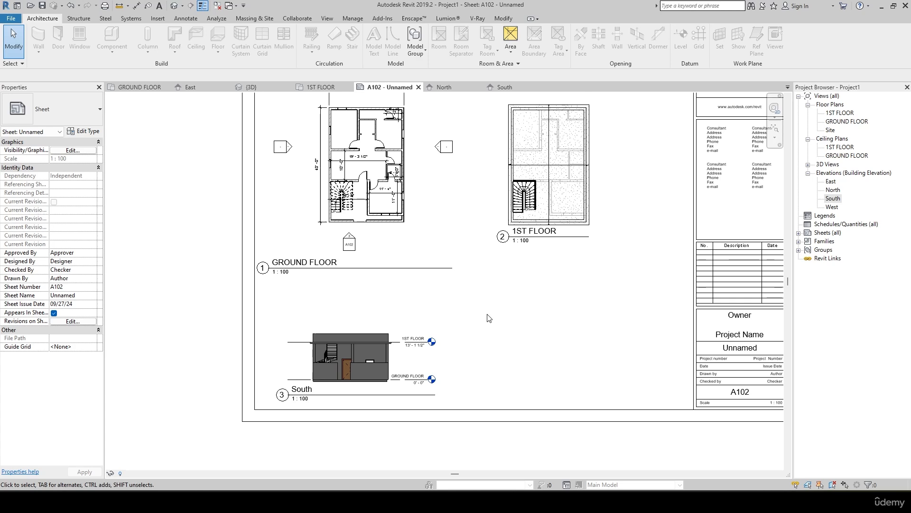
{"action": "scroll", "coordinate": [464, 346], "scroll_direction": "up", "scroll_amount": 1}
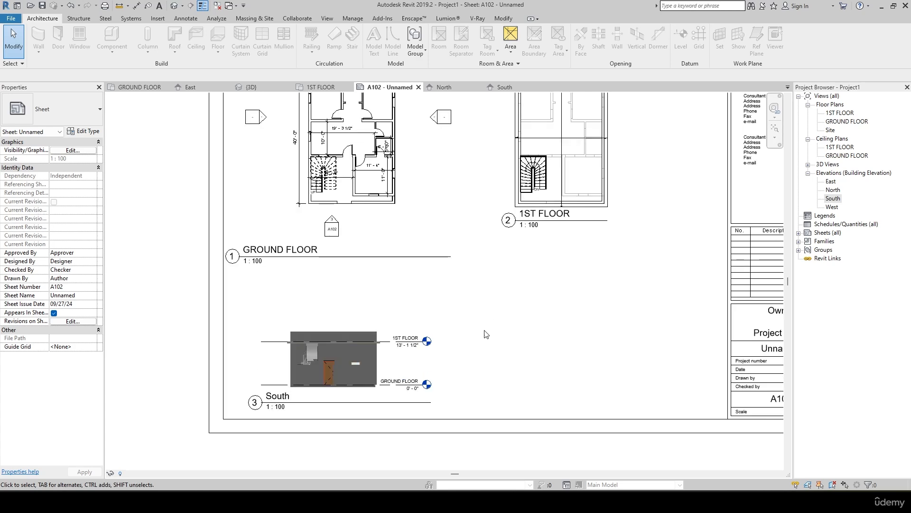
{"action": "middle_click_drag", "start_coordinate": [485, 331], "coordinate": [497, 354]}
{"action": "middle_click_drag", "start_coordinate": [378, 234], "coordinate": [402, 320]}
{"action": "double_click", "coordinate": [355, 252]}
{"action": "middle_click_drag", "start_coordinate": [439, 292], "coordinate": [434, 235]}
{"action": "middle_click_drag", "start_coordinate": [500, 375], "coordinate": [492, 310]}
{"action": "scroll", "coordinate": [490, 307], "scroll_direction": "up", "scroll_amount": 1}
{"action": "middle_click_drag", "start_coordinate": [554, 300], "coordinate": [555, 332]}
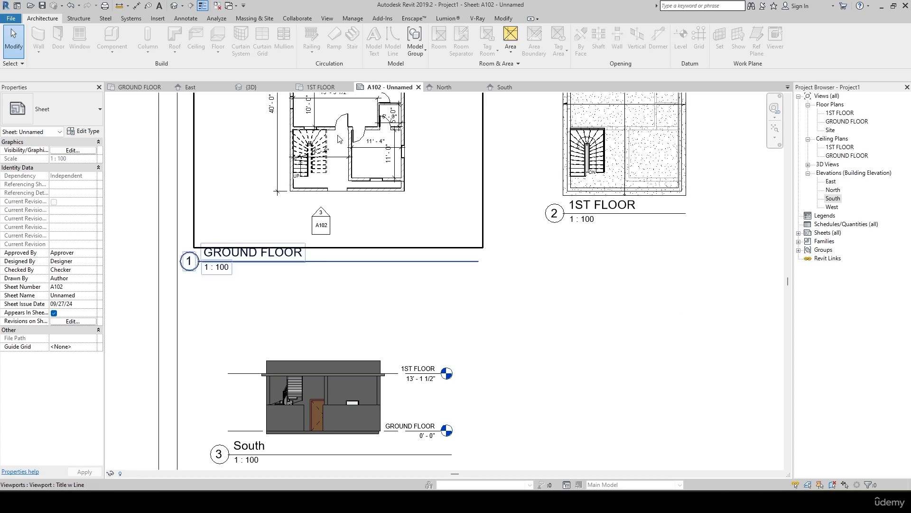
{"action": "scroll", "coordinate": [267, 134], "scroll_direction": "down", "scroll_amount": 3}
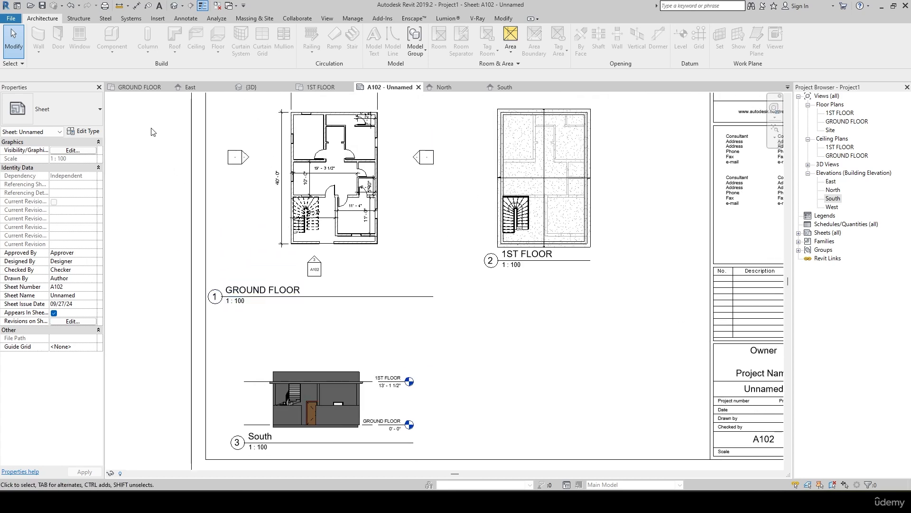
Step: On the GROUND FLOOR plan, draw a vertical building section line through the full depth of the house and select it
{"action": "left_click", "coordinate": [142, 87]}
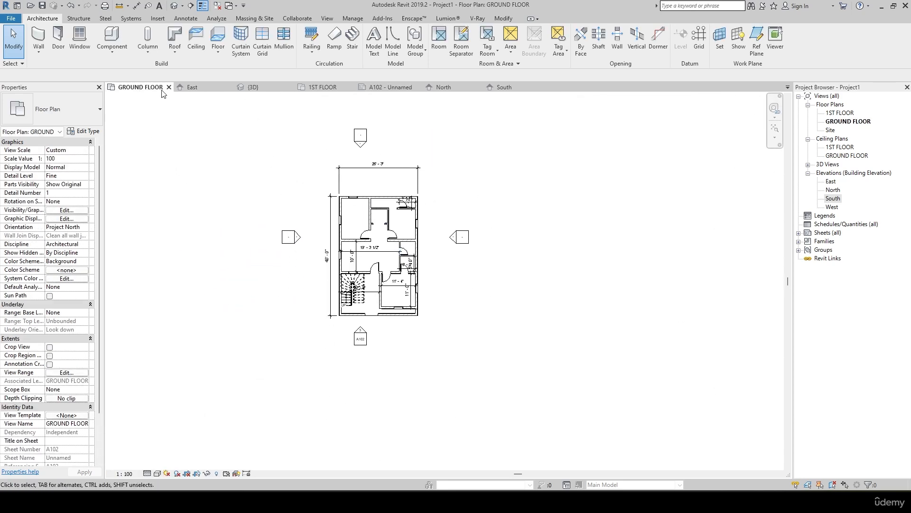
{"action": "left_click", "coordinate": [191, 6]}
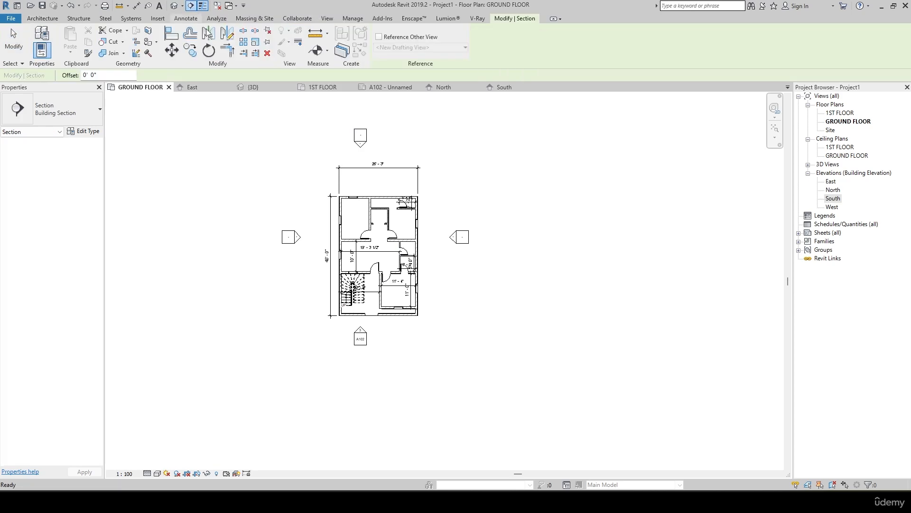
{"action": "left_click", "coordinate": [384, 332]}
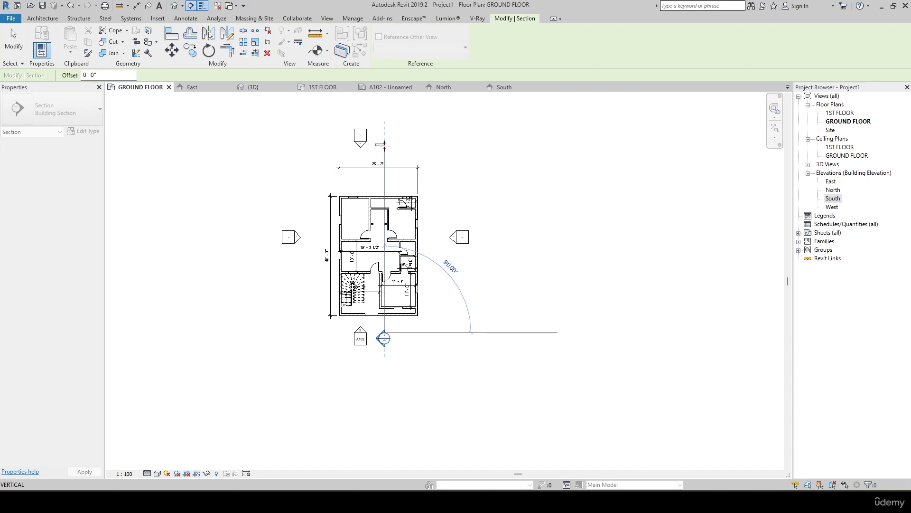
{"action": "left_click", "coordinate": [384, 134]}
{"action": "scroll", "coordinate": [398, 263], "scroll_direction": "up", "scroll_amount": 2}
{"action": "key", "text": "Escape"}
{"action": "key", "text": "Escape"}
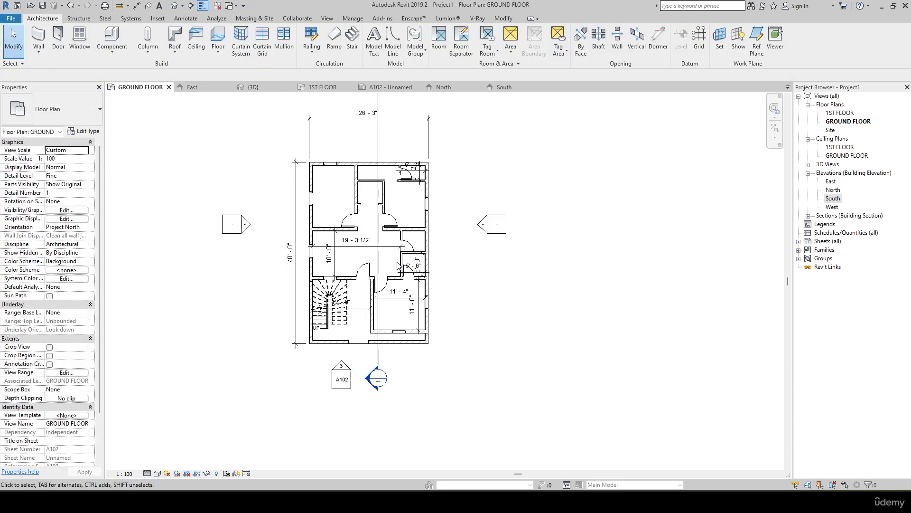
{"action": "left_click", "coordinate": [377, 229]}
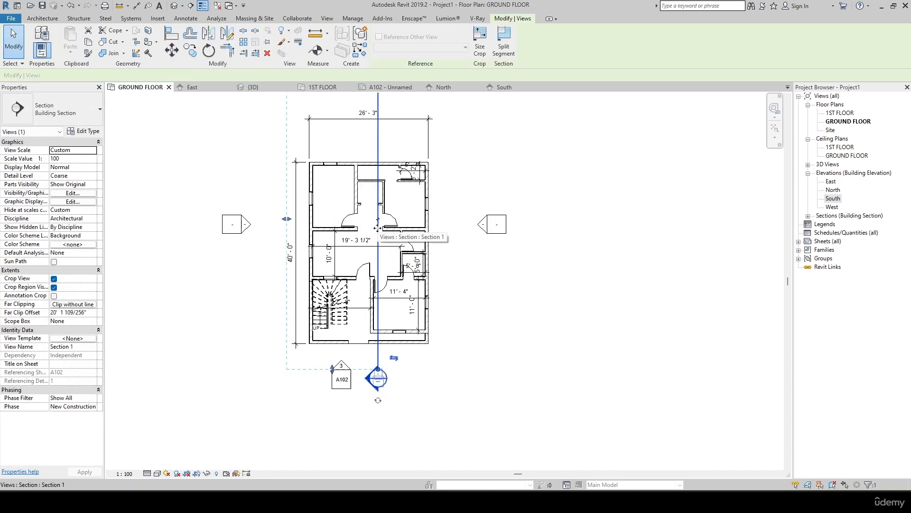
Step: Nudge the building section line west on the GROUND FLOOR plan so it cuts through the staircase
{"action": "key", "text": "Left"}
{"action": "key", "text": "Left"}
{"action": "key", "text": "Left"}
{"action": "key", "text": "Left"}
{"action": "key", "text": "Left"}
{"action": "key", "text": "Left"}
{"action": "key", "text": "Left"}
{"action": "key", "text": "Left"}
{"action": "key", "text": "Left"}
{"action": "key", "text": "Left"}
{"action": "key", "text": "Left"}
{"action": "key", "text": "Left"}
{"action": "key", "text": "Left"}
{"action": "key", "text": "Right"}
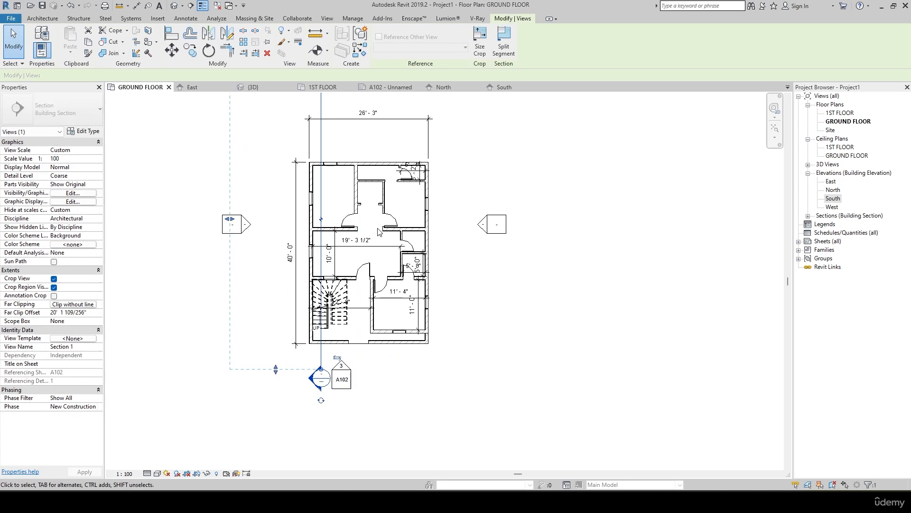
{"action": "left_click", "coordinate": [578, 253]}
Step: Flip the building section's viewing direction so it looks east across the house
{"action": "middle_click_drag", "start_coordinate": [417, 131], "coordinate": [398, 231]}
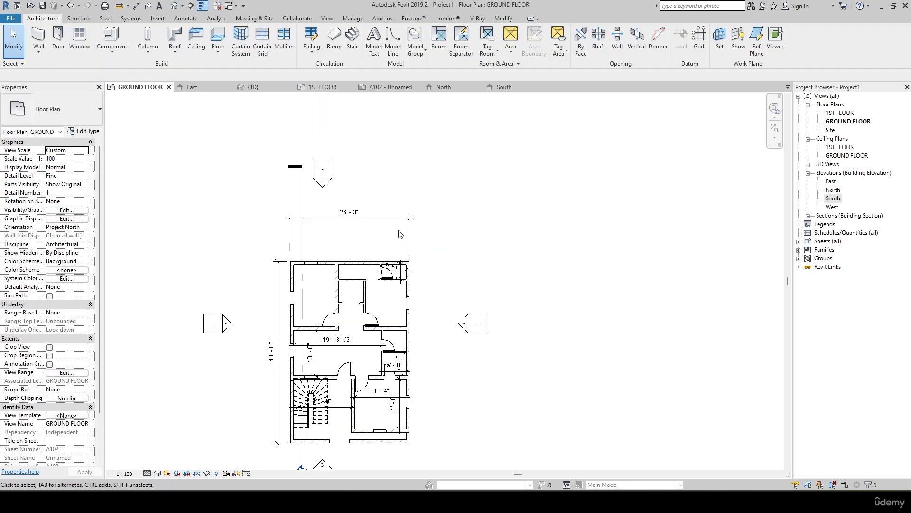
{"action": "left_click", "coordinate": [300, 173]}
{"action": "middle_click_drag", "start_coordinate": [384, 292], "coordinate": [435, 180]}
{"action": "scroll", "coordinate": [352, 343], "scroll_direction": "up", "scroll_amount": 3}
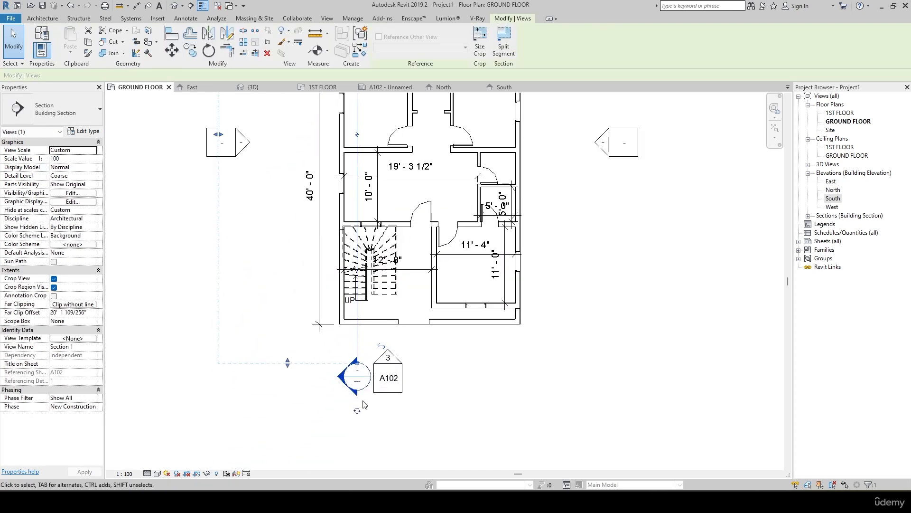
{"action": "scroll", "coordinate": [378, 354], "scroll_direction": "up", "scroll_amount": 2}
{"action": "left_click", "coordinate": [384, 344]}
{"action": "scroll", "coordinate": [371, 339], "scroll_direction": "down", "scroll_amount": 2}
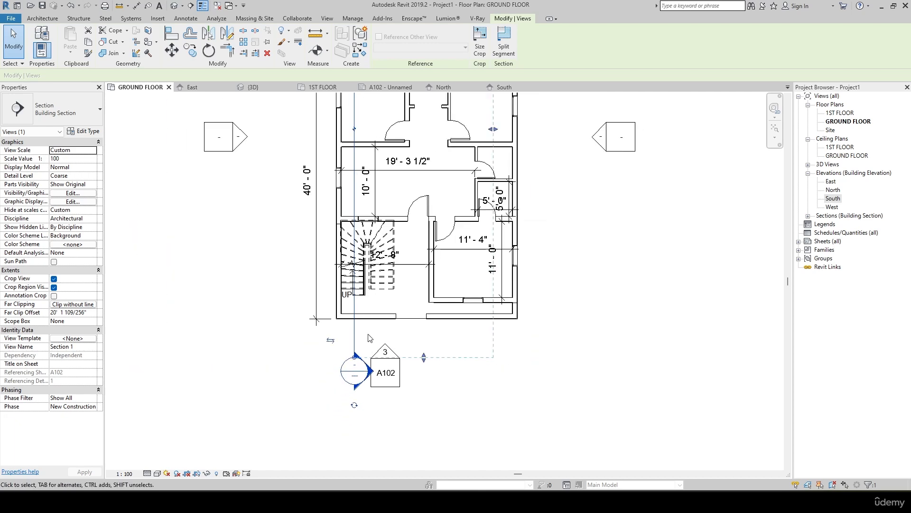
{"action": "scroll", "coordinate": [638, 314], "scroll_direction": "down", "scroll_amount": 1}
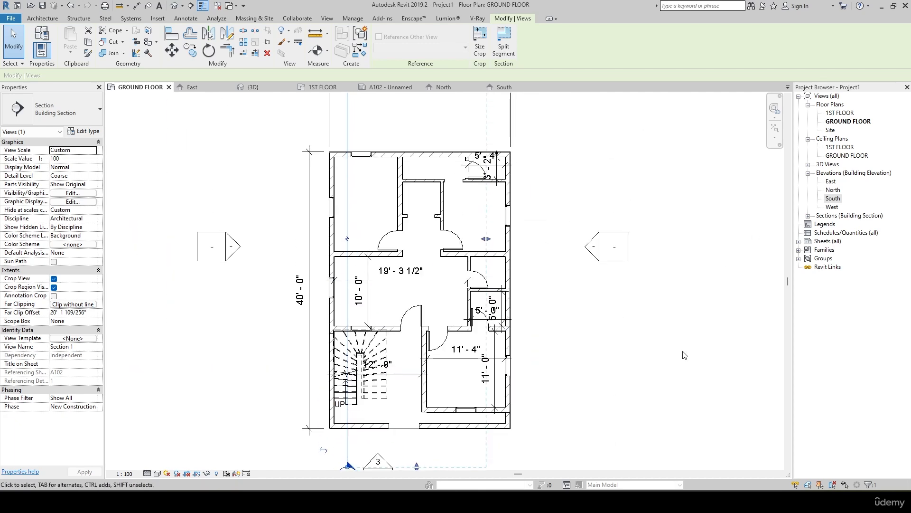
{"action": "left_click", "coordinate": [696, 258]}
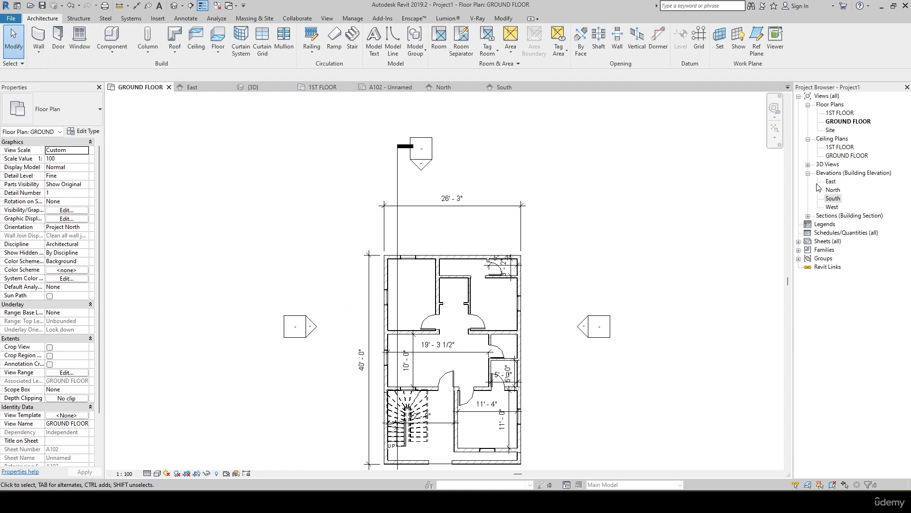
Step: Place Section 1 on the A102 sheet beside the South elevation, below the 1ST FLOOR plan
{"action": "left_click", "coordinate": [832, 218]}
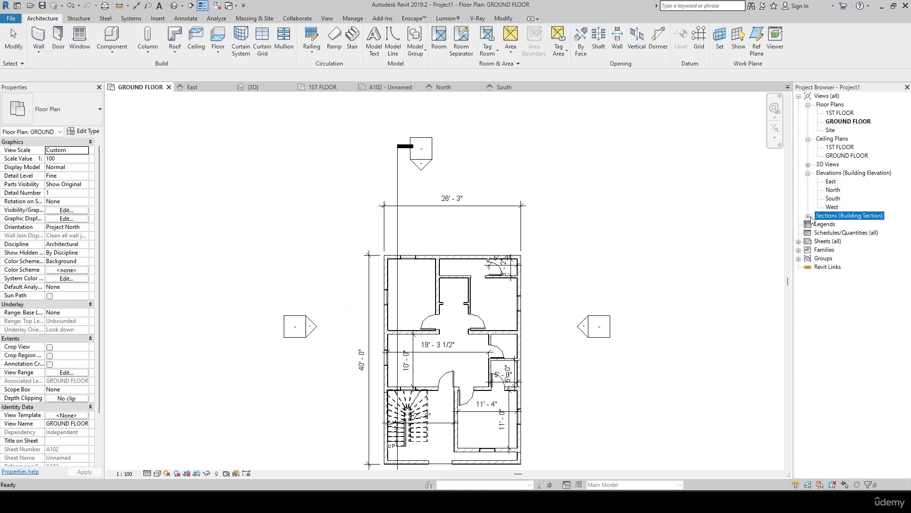
{"action": "left_click", "coordinate": [809, 216]}
{"action": "left_click", "coordinate": [838, 224]}
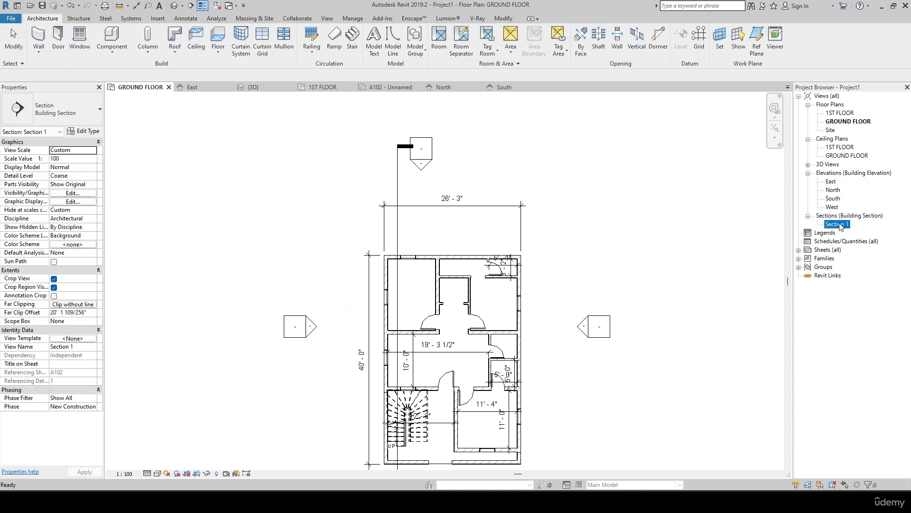
{"action": "left_click", "coordinate": [397, 88]}
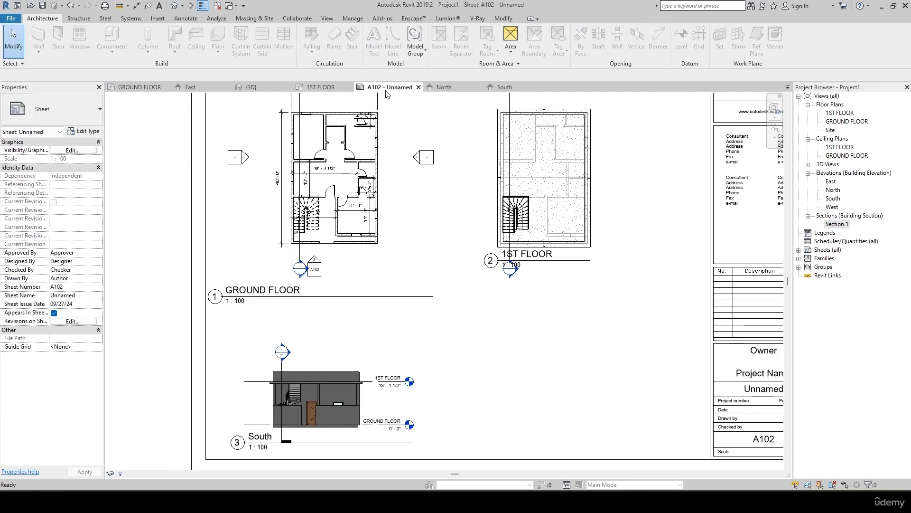
{"action": "left_click", "coordinate": [836, 224]}
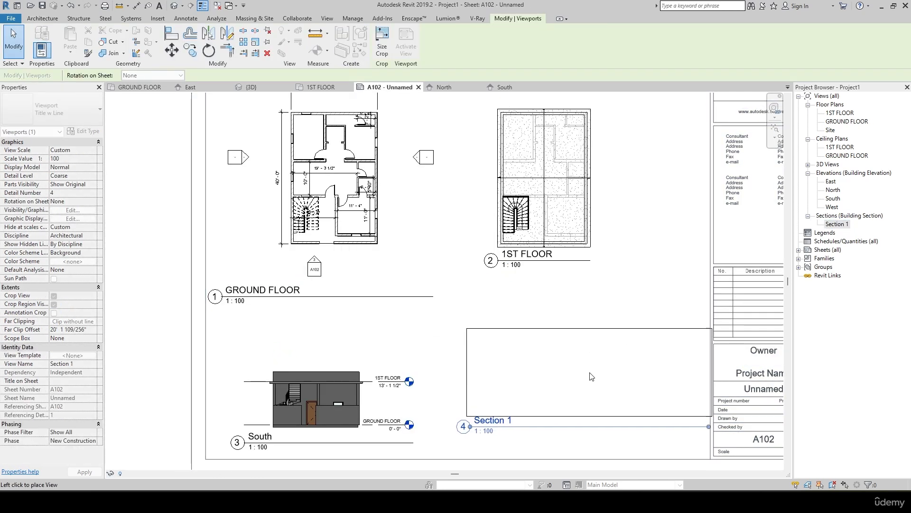
{"action": "left_click", "coordinate": [577, 375]}
{"action": "left_click", "coordinate": [604, 328]}
{"action": "scroll", "coordinate": [603, 327], "scroll_direction": "up", "scroll_amount": 2}
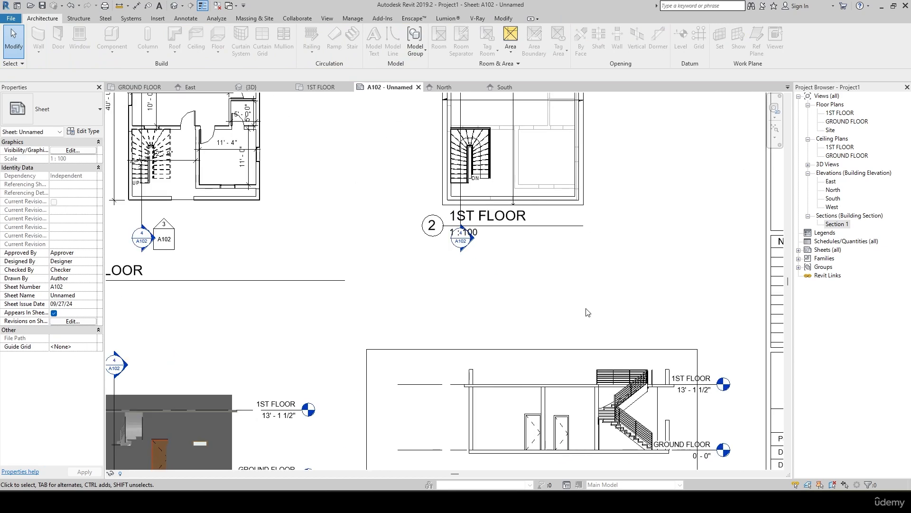
{"action": "middle_click_drag", "start_coordinate": [605, 288], "coordinate": [598, 259]}
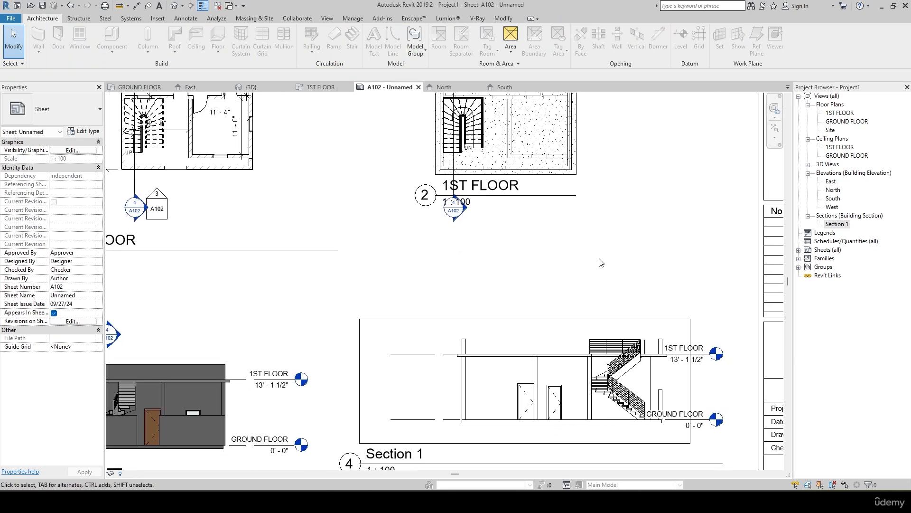
Step: On the GROUND FLOOR plan, shorten the north end of the section line and move the overall width dimension closer to the house
{"action": "left_click", "coordinate": [145, 88]}
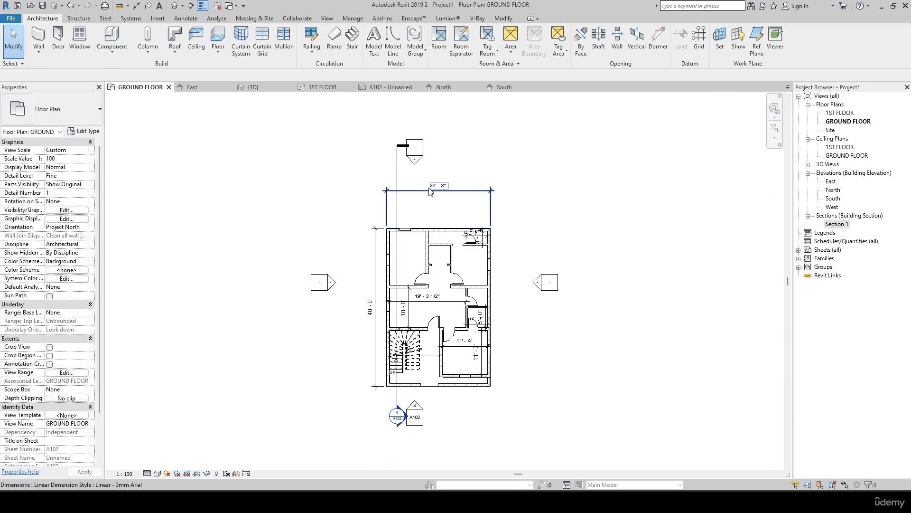
{"action": "left_click", "coordinate": [397, 152]}
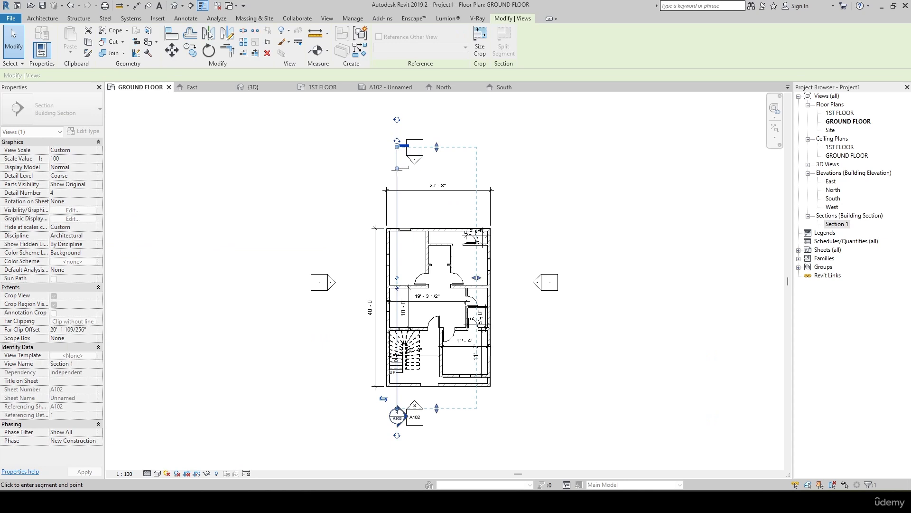
{"action": "left_click", "coordinate": [423, 192]}
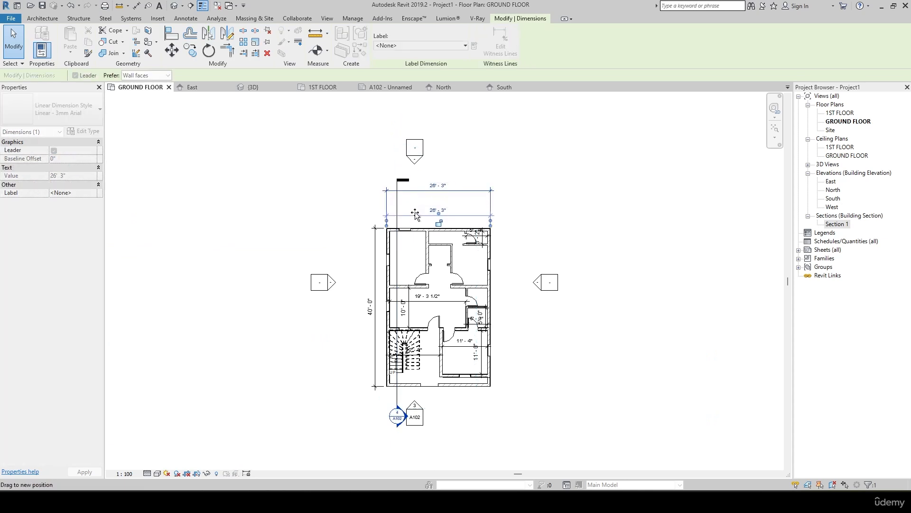
{"action": "scroll", "coordinate": [402, 190], "scroll_direction": "up", "scroll_amount": 2}
{"action": "left_click", "coordinate": [397, 183]}
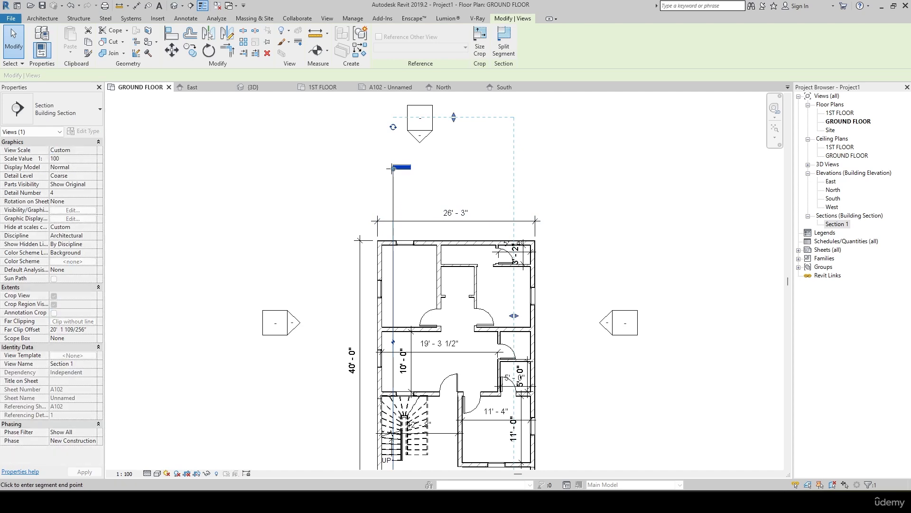
{"action": "left_click", "coordinate": [468, 165]}
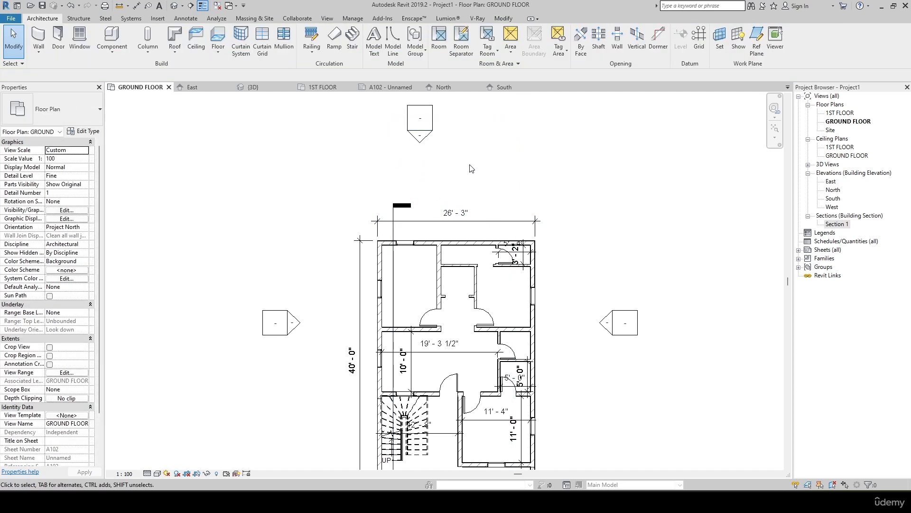
Step: Move the whole elevation marker north of the house closer to the overall width dimension
{"action": "middle_click_drag", "start_coordinate": [468, 166], "coordinate": [466, 214]}
{"action": "left_click_drag", "start_coordinate": [366, 136], "coordinate": [461, 213]}
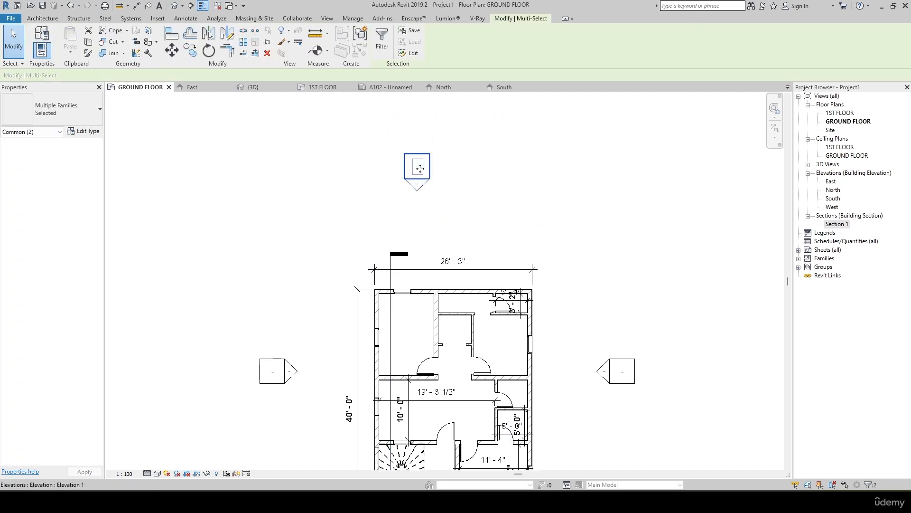
{"action": "left_click_drag", "start_coordinate": [419, 169], "coordinate": [419, 221]}
{"action": "left_click", "coordinate": [512, 205]}
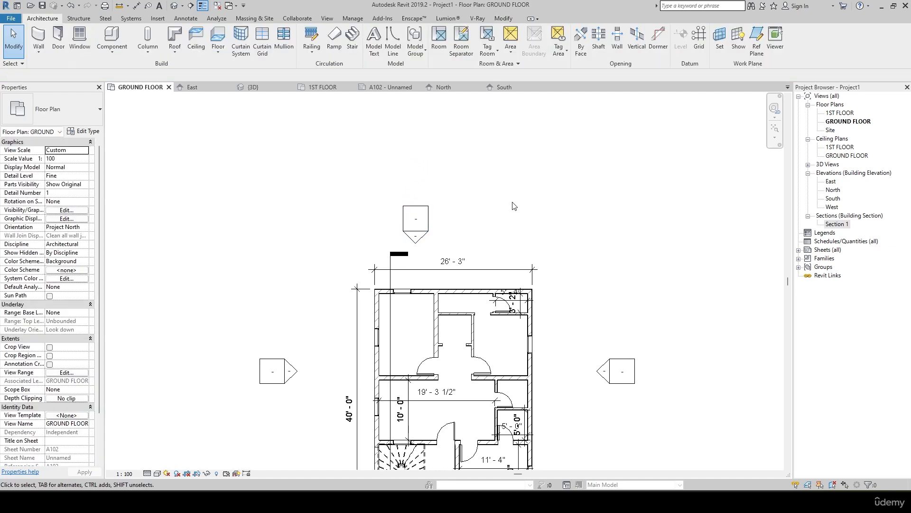
Step: Move the elevation markers on the east and west sides of the plan closer to the house
{"action": "middle_click_drag", "start_coordinate": [513, 206], "coordinate": [490, 134]}
{"action": "left_click_drag", "start_coordinate": [653, 246], "coordinate": [565, 330]}
{"action": "left_click_drag", "start_coordinate": [598, 303], "coordinate": [555, 310]}
{"action": "scroll", "coordinate": [602, 391], "scroll_direction": "down", "scroll_amount": 3}
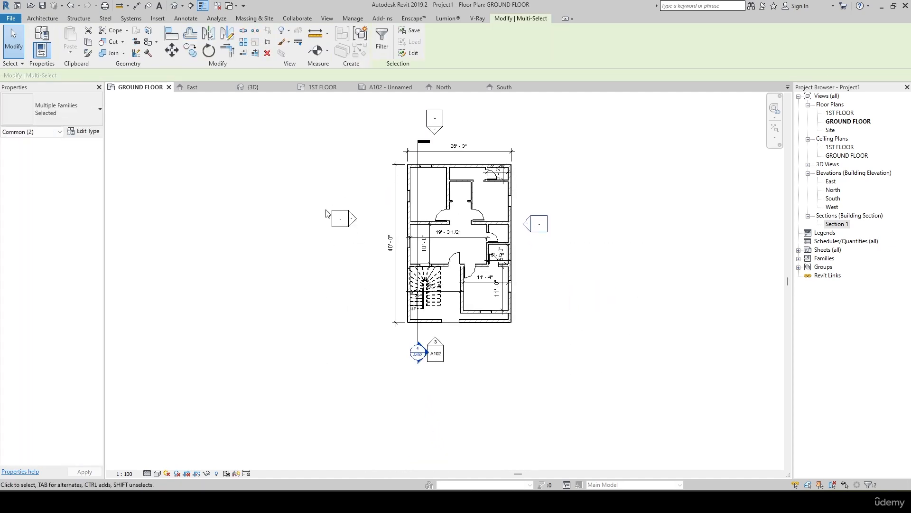
{"action": "left_click_drag", "start_coordinate": [349, 225], "coordinate": [363, 228]}
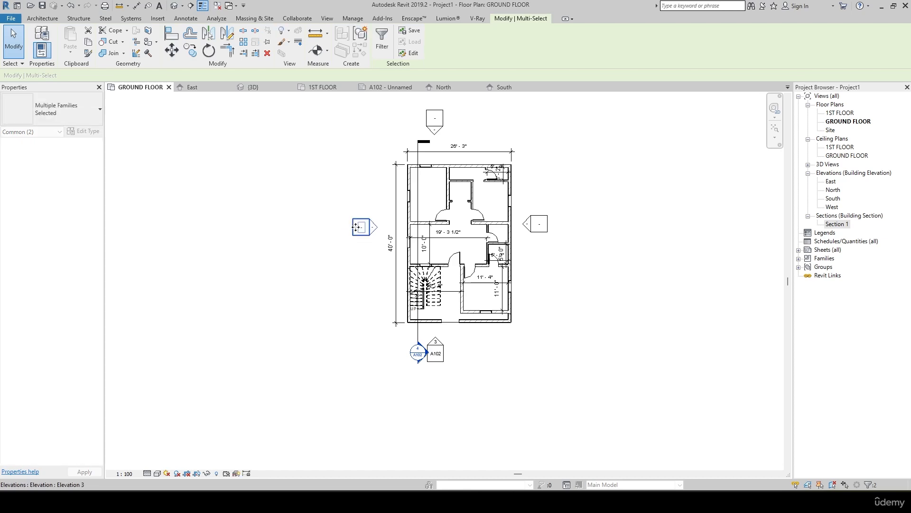
{"action": "left_click", "coordinate": [656, 248]}
Step: On the A102 sheet, shift the GROUND FLOOR viewport title right so it sits more directly beneath its plan
{"action": "left_click", "coordinate": [390, 87]}
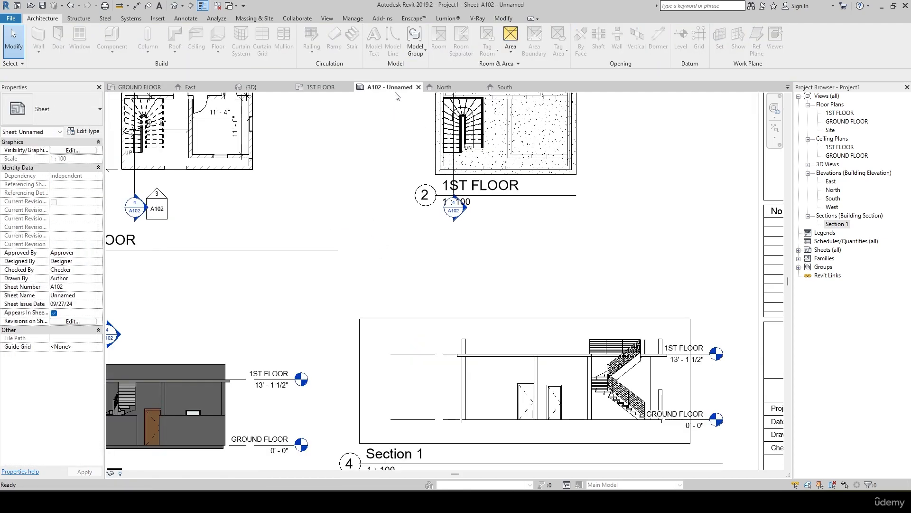
{"action": "scroll", "coordinate": [479, 235], "scroll_direction": "down", "scroll_amount": 3}
{"action": "scroll", "coordinate": [292, 334], "scroll_direction": "up", "scroll_amount": 2}
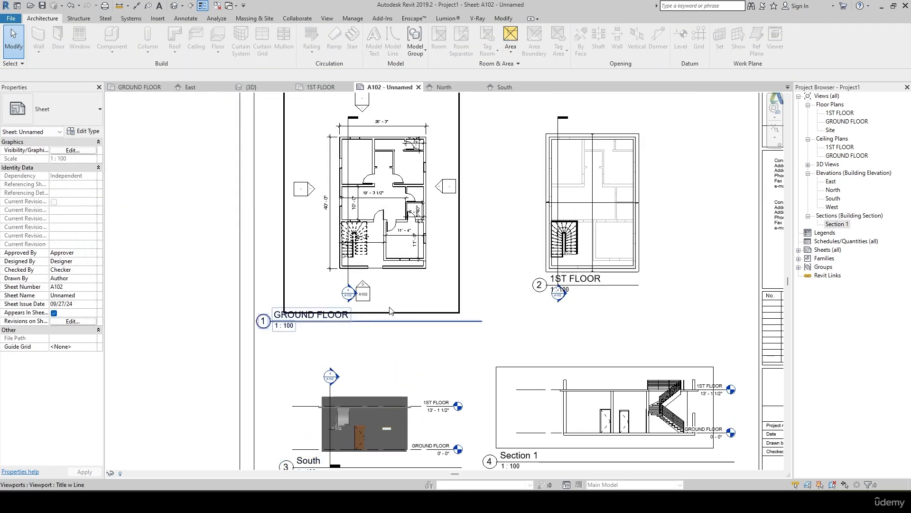
{"action": "left_click", "coordinate": [327, 317]}
{"action": "left_click_drag", "start_coordinate": [345, 321], "coordinate": [374, 321]}
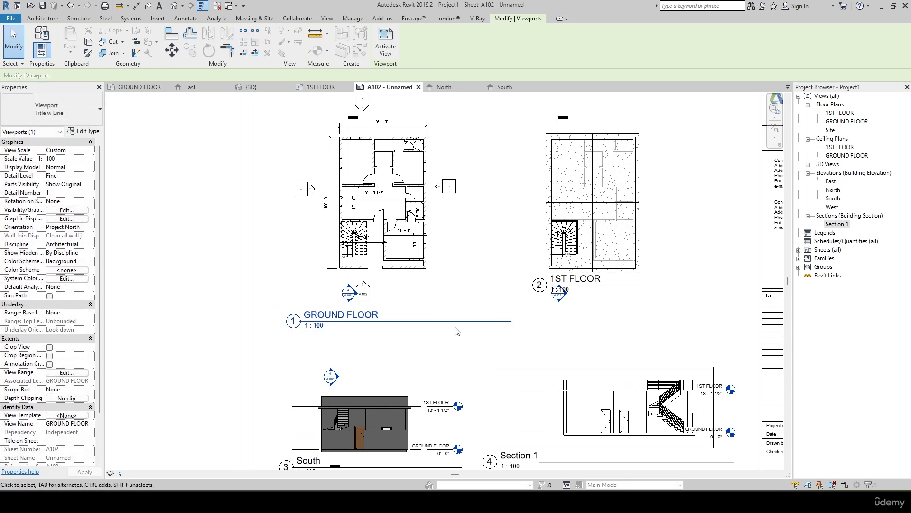
{"action": "left_click", "coordinate": [442, 355]}
Step: Move the 1ST FLOOR viewport title down clear of the section marker, level with the GROUND FLOOR title
{"action": "scroll", "coordinate": [448, 370], "scroll_direction": "down", "scroll_amount": 2}
{"action": "scroll", "coordinate": [560, 334], "scroll_direction": "up", "scroll_amount": 2}
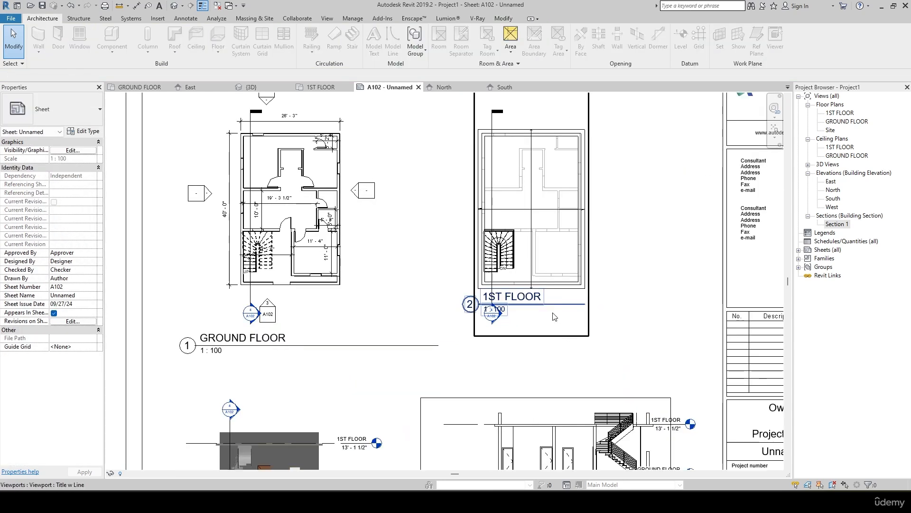
{"action": "left_click", "coordinate": [507, 308]}
{"action": "left_click_drag", "start_coordinate": [471, 305], "coordinate": [473, 346]}
{"action": "scroll", "coordinate": [637, 359], "scroll_direction": "down", "scroll_amount": 2}
{"action": "scroll", "coordinate": [637, 360], "scroll_direction": "up", "scroll_amount": 2}
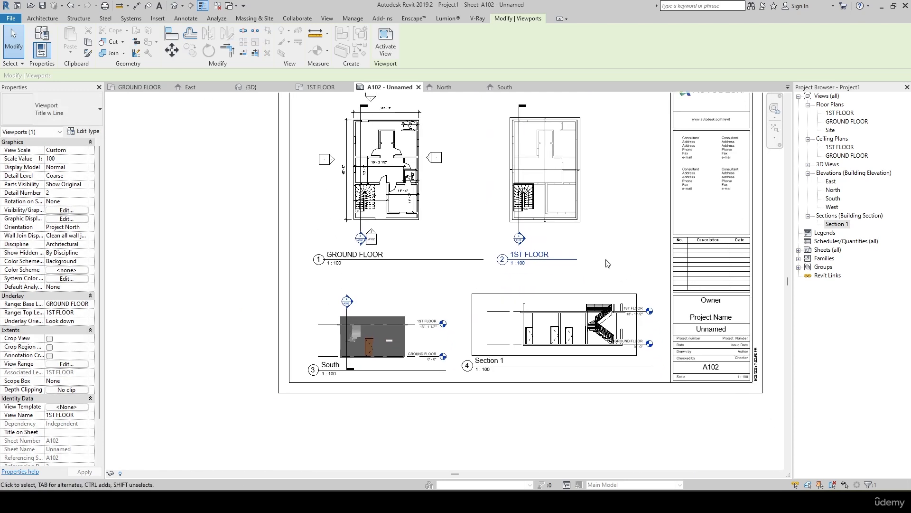
Step: Activate the Section 1 viewport and pull its left crop boundary in closer to the building
{"action": "middle_click_drag", "start_coordinate": [707, 363], "coordinate": [625, 372]}
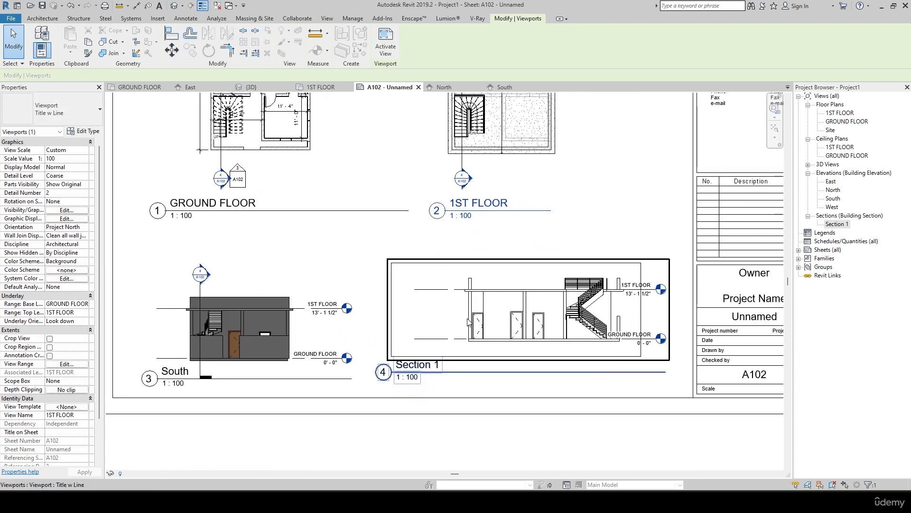
{"action": "double_click", "coordinate": [385, 299]}
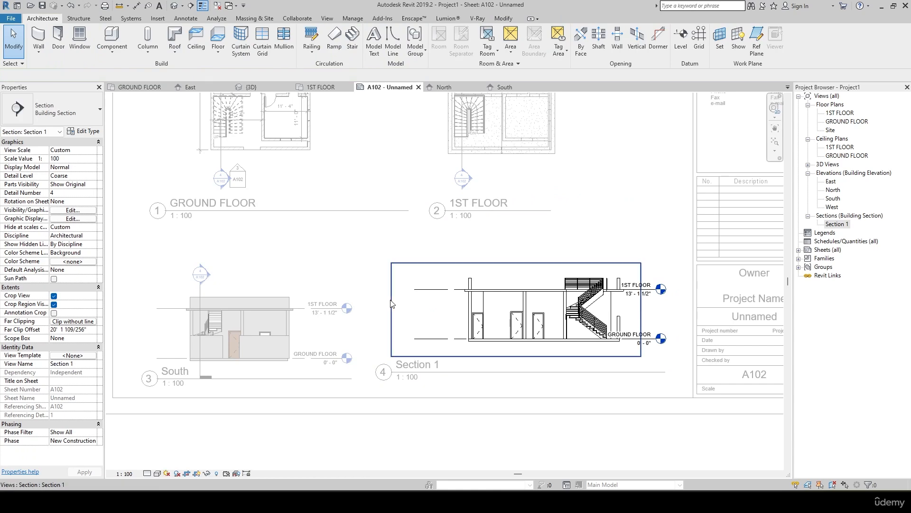
{"action": "left_click_drag", "start_coordinate": [420, 301], "coordinate": [404, 301]}
{"action": "left_click", "coordinate": [404, 302]}
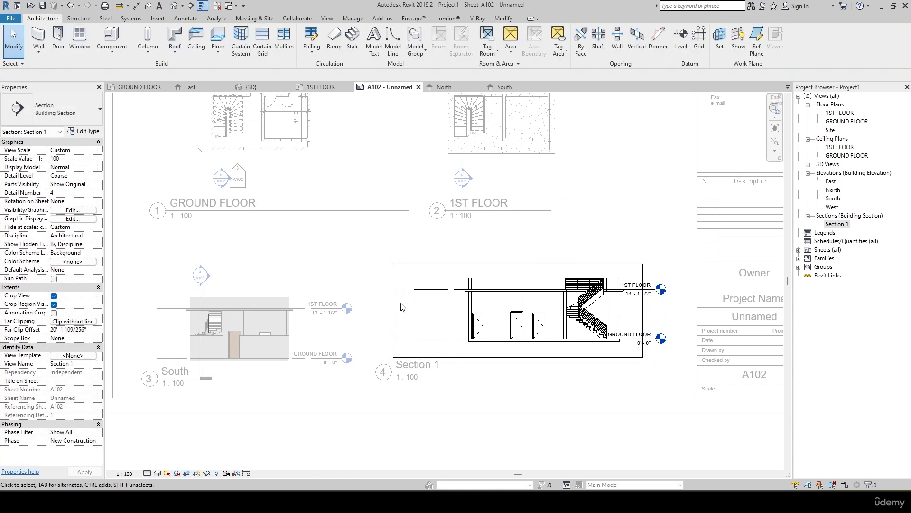
{"action": "left_click", "coordinate": [402, 307]}
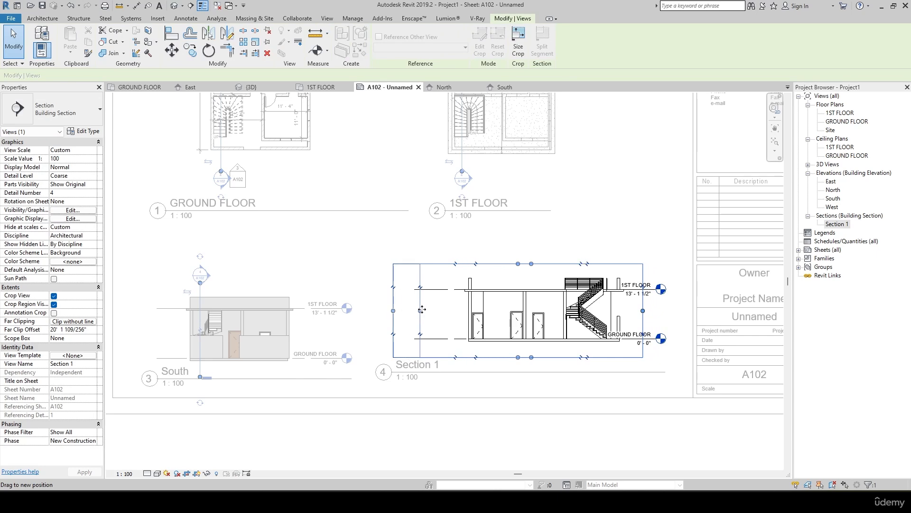
{"action": "left_click_drag", "start_coordinate": [422, 309], "coordinate": [452, 310]}
{"action": "scroll", "coordinate": [573, 307], "scroll_direction": "up", "scroll_amount": 2}
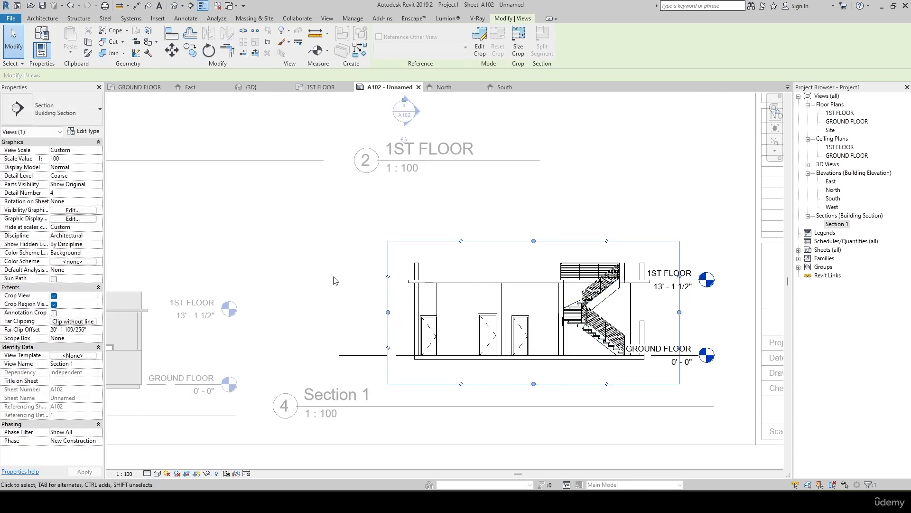
{"action": "left_click", "coordinate": [310, 282]}
{"action": "scroll", "coordinate": [309, 283], "scroll_direction": "down", "scroll_amount": 5}
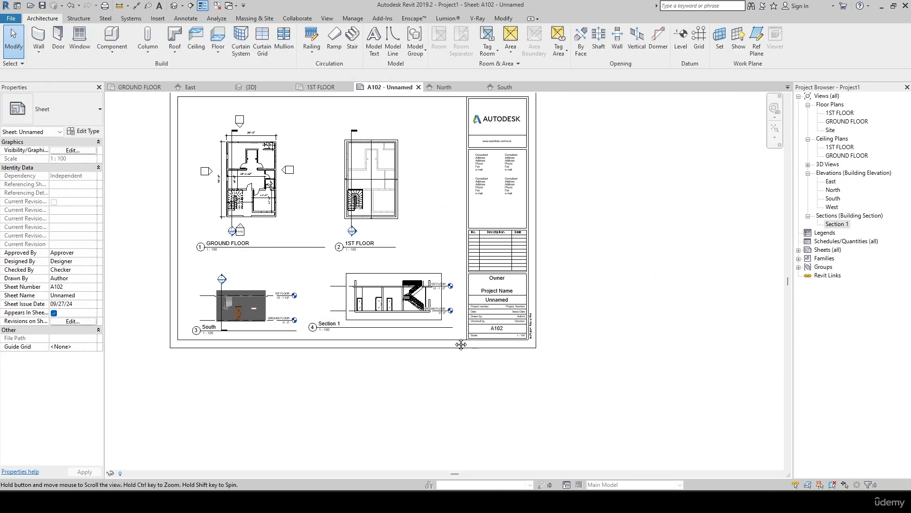
{"action": "scroll", "coordinate": [352, 362], "scroll_direction": "up", "scroll_amount": 2}
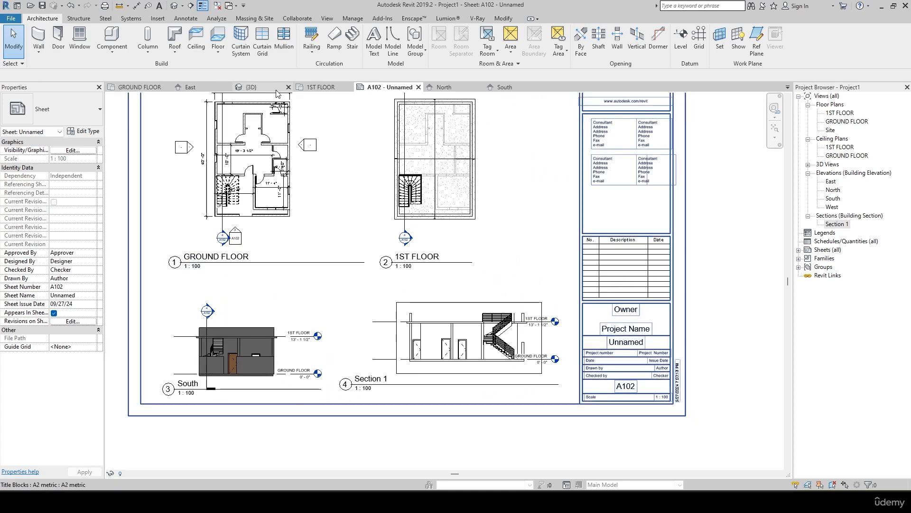
Step: Open the Section 1 view and pull the left ends of the level lines in just inside the crop boundary
{"action": "double_click", "coordinate": [836, 224]}
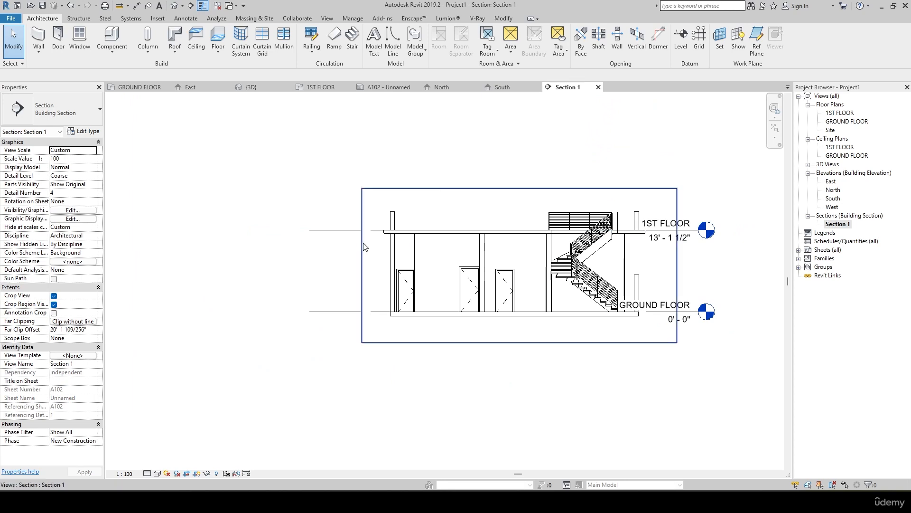
{"action": "left_click", "coordinate": [364, 244]}
{"action": "left_click", "coordinate": [313, 225]}
{"action": "left_click", "coordinate": [316, 229]}
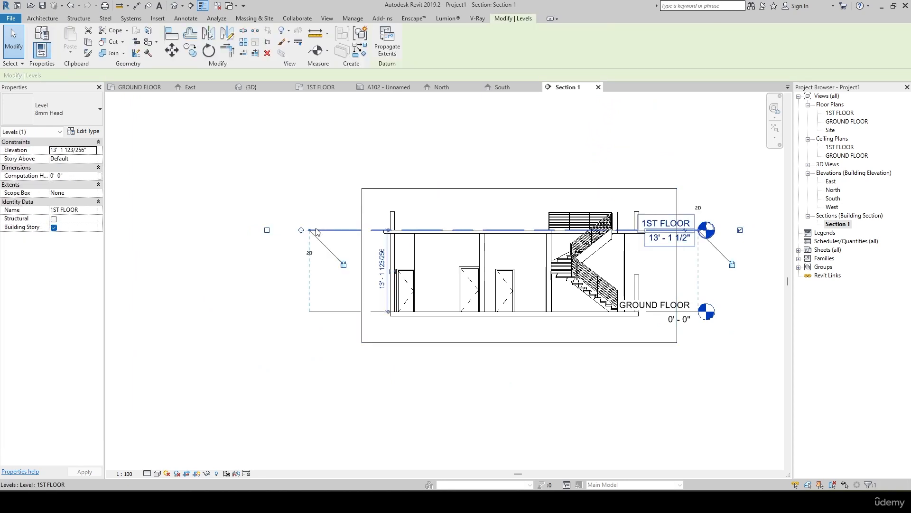
{"action": "left_click_drag", "start_coordinate": [301, 231], "coordinate": [372, 230]}
{"action": "left_click", "coordinate": [295, 255]}
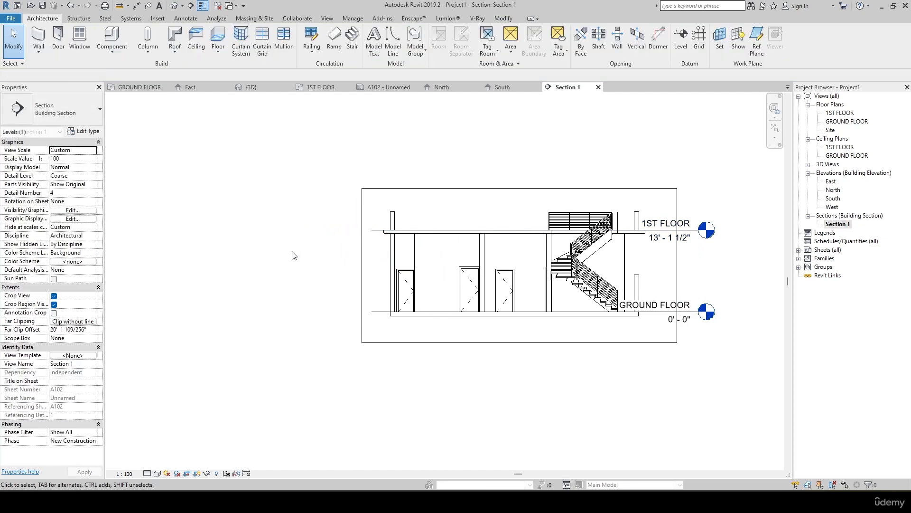
Step: Set the Section 1 view's detail level to Fine and its visual style to Shaded
{"action": "scroll", "coordinate": [470, 266], "scroll_direction": "up", "scroll_amount": 3}
{"action": "middle_click_drag", "start_coordinate": [473, 274], "coordinate": [437, 256]}
{"action": "left_click", "coordinate": [157, 473]}
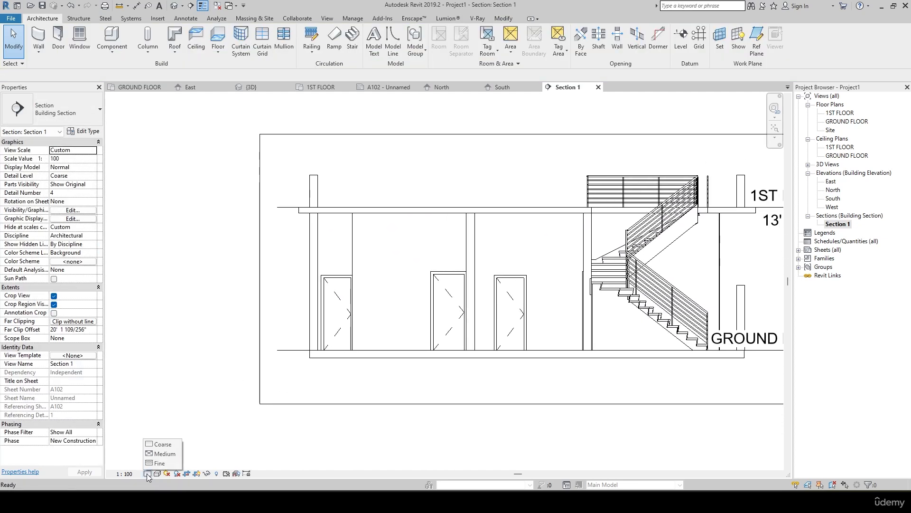
{"action": "left_click", "coordinate": [159, 465]}
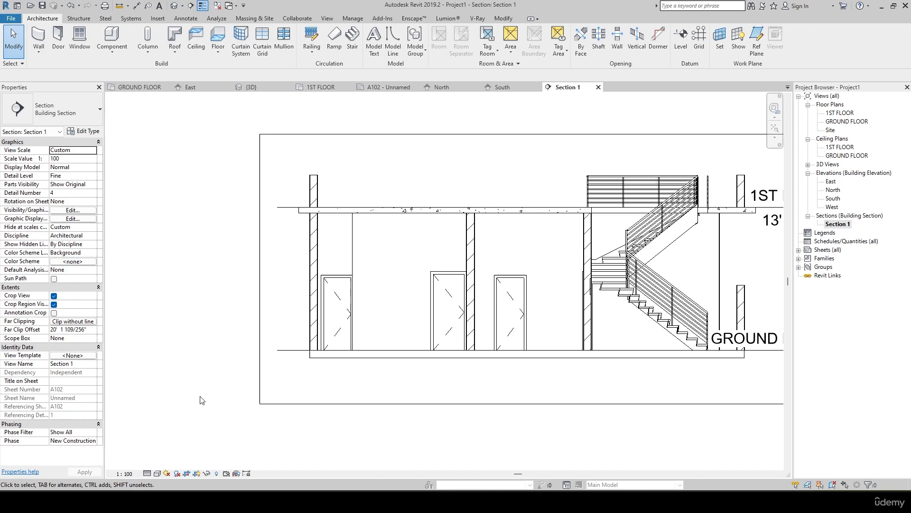
{"action": "left_click", "coordinate": [157, 473]}
{"action": "left_click", "coordinate": [176, 445]}
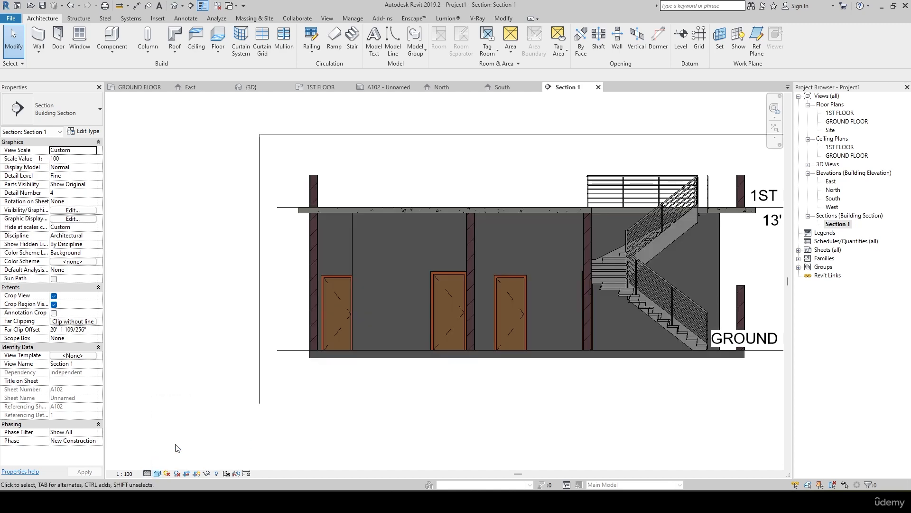
Step: Return to the A102 sheet and examine the Section 1 viewport and its title beside the South elevation
{"action": "left_click", "coordinate": [388, 87]}
{"action": "scroll", "coordinate": [490, 383], "scroll_direction": "up", "scroll_amount": 3}
{"action": "scroll", "coordinate": [490, 383], "scroll_direction": "down", "scroll_amount": 4}
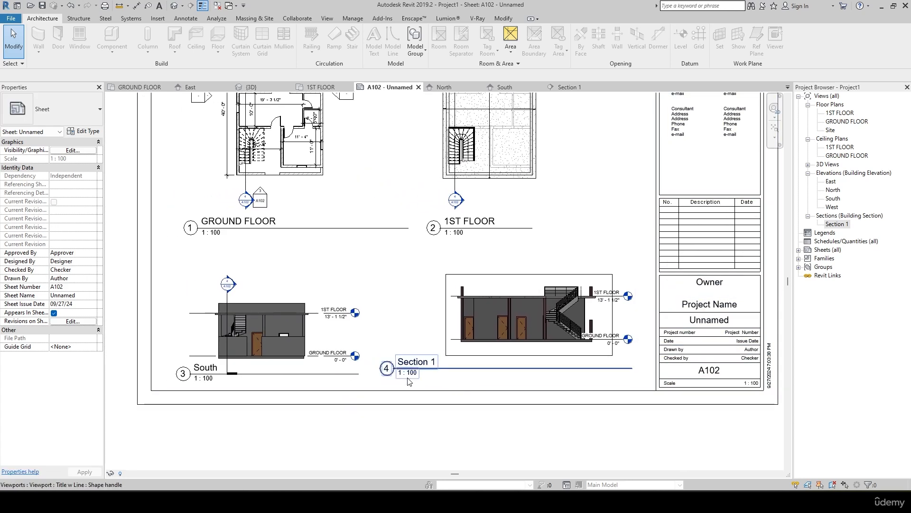
{"action": "scroll", "coordinate": [417, 375], "scroll_direction": "up", "scroll_amount": 3}
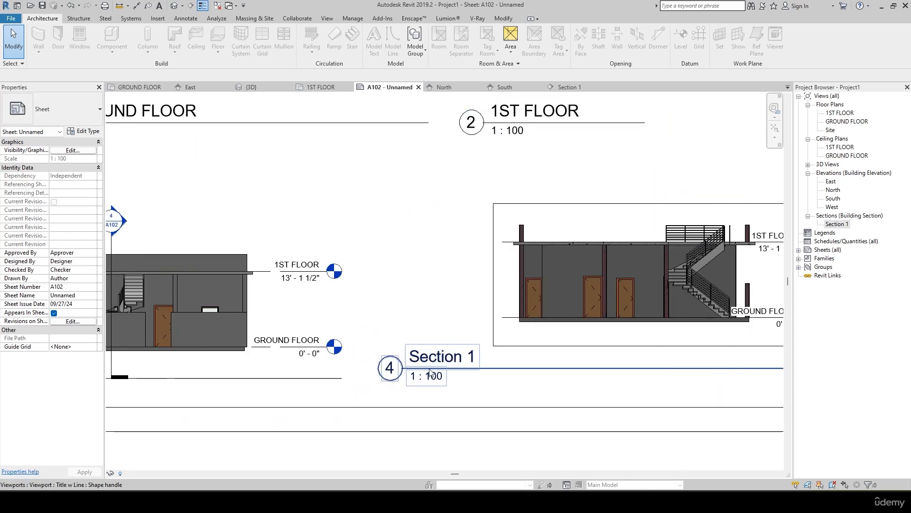
{"action": "scroll", "coordinate": [416, 359], "scroll_direction": "down", "scroll_amount": 5}
{"action": "scroll", "coordinate": [496, 351], "scroll_direction": "up", "scroll_amount": 2}
{"action": "middle_click_drag", "start_coordinate": [507, 347], "coordinate": [544, 329]}
{"action": "scroll", "coordinate": [490, 357], "scroll_direction": "up", "scroll_amount": 4}
{"action": "scroll", "coordinate": [414, 329], "scroll_direction": "down", "scroll_amount": 3}
{"action": "scroll", "coordinate": [509, 344], "scroll_direction": "down", "scroll_amount": 1}
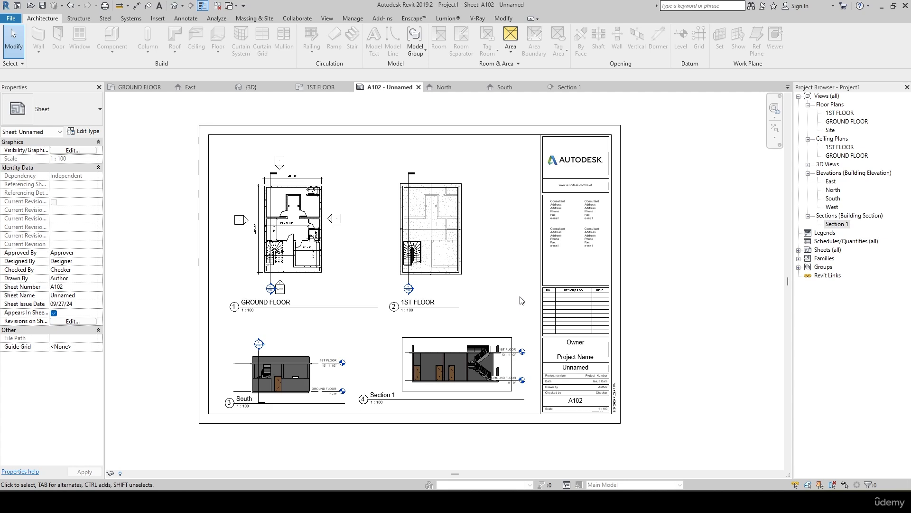
Step: Inspect the GROUND FLOOR plan's room layout and dimensions on the sheet, and review the overall arrangement of all four viewports
{"action": "scroll", "coordinate": [293, 221], "scroll_direction": "up", "scroll_amount": 6}
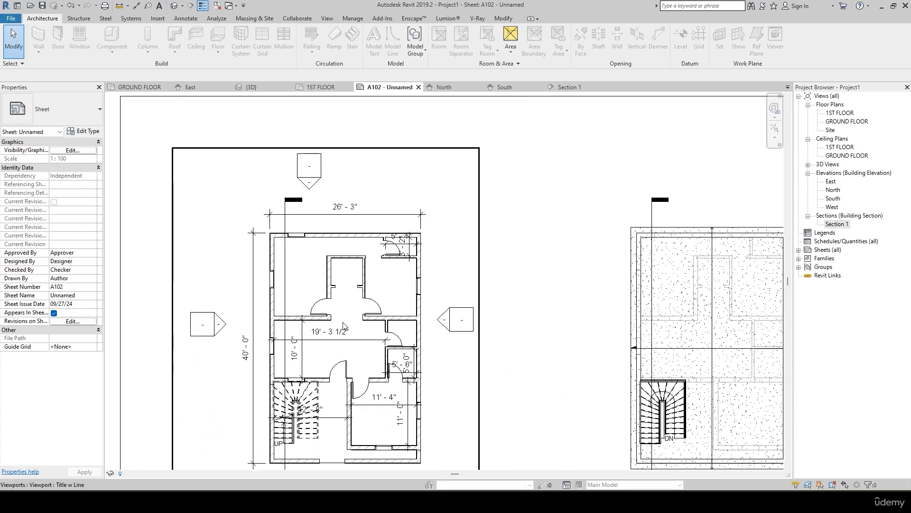
{"action": "middle_click_drag", "start_coordinate": [344, 326], "coordinate": [370, 255]}
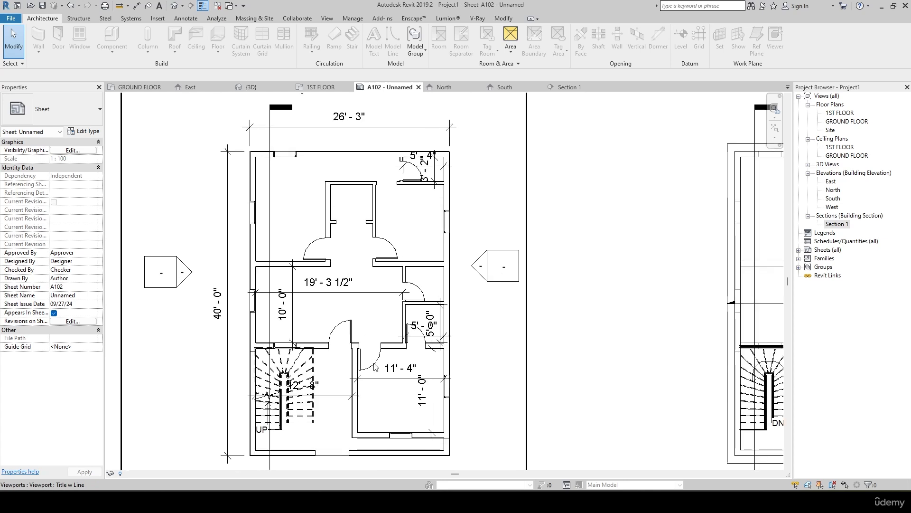
{"action": "scroll", "coordinate": [384, 321], "scroll_direction": "down", "scroll_amount": 2}
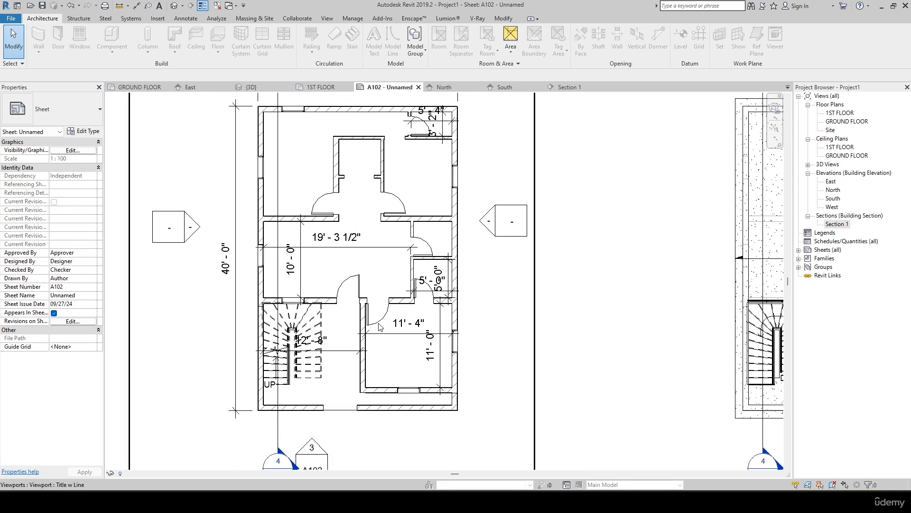
{"action": "middle_click_drag", "start_coordinate": [390, 344], "coordinate": [401, 417]}
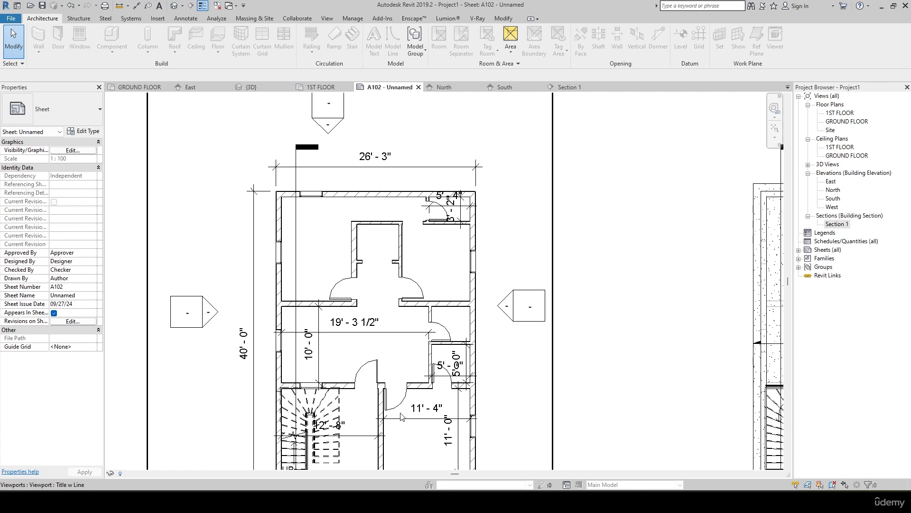
{"action": "scroll", "coordinate": [401, 416], "scroll_direction": "down", "scroll_amount": 4}
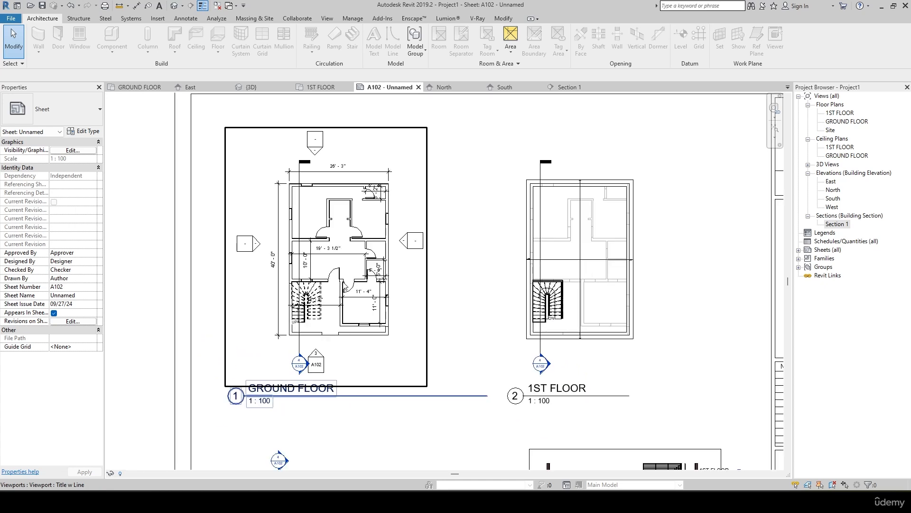
{"action": "scroll", "coordinate": [476, 303], "scroll_direction": "up", "scroll_amount": 1}
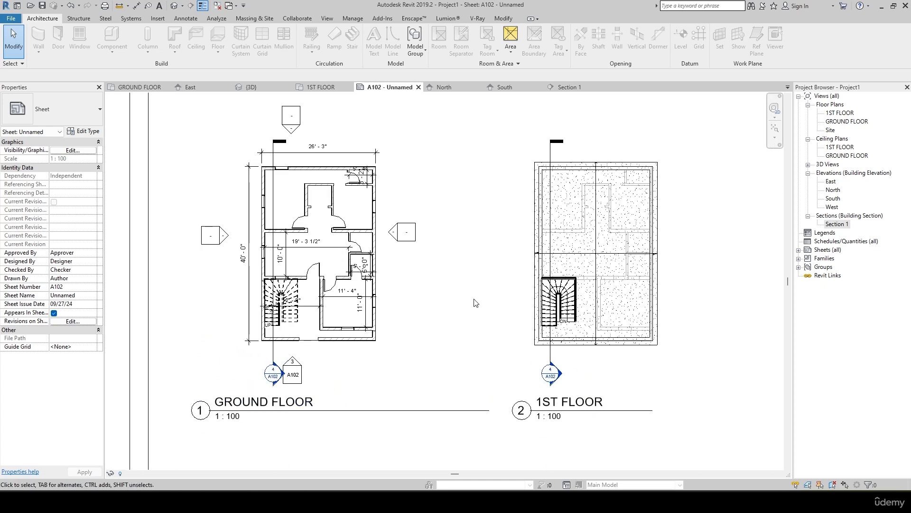
{"action": "scroll", "coordinate": [476, 303], "scroll_direction": "down", "scroll_amount": 2}
{"action": "middle_click_drag", "start_coordinate": [473, 298], "coordinate": [442, 206]}
{"action": "scroll", "coordinate": [439, 223], "scroll_direction": "down", "scroll_amount": 3}
{"action": "middle_click_drag", "start_coordinate": [435, 241], "coordinate": [407, 284]}
{"action": "scroll", "coordinate": [411, 281], "scroll_direction": "up", "scroll_amount": 1}
{"action": "scroll", "coordinate": [411, 281], "scroll_direction": "up", "scroll_amount": 1}
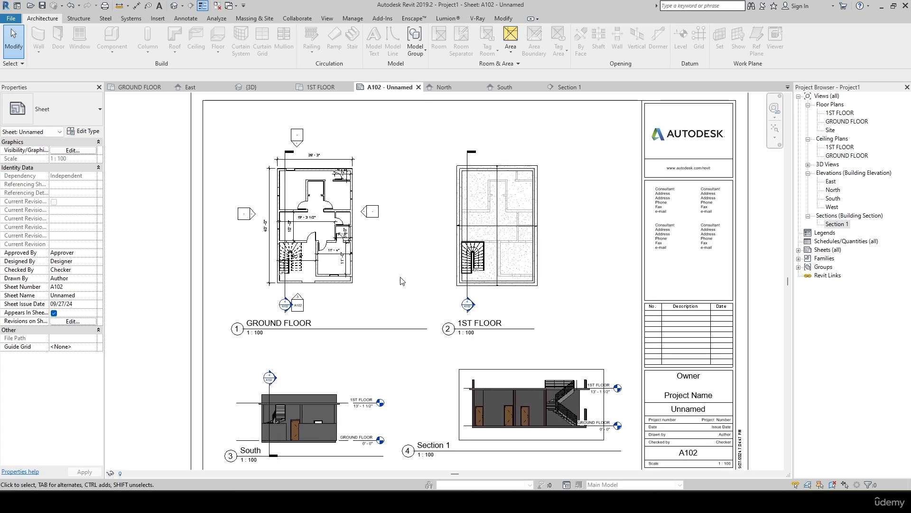